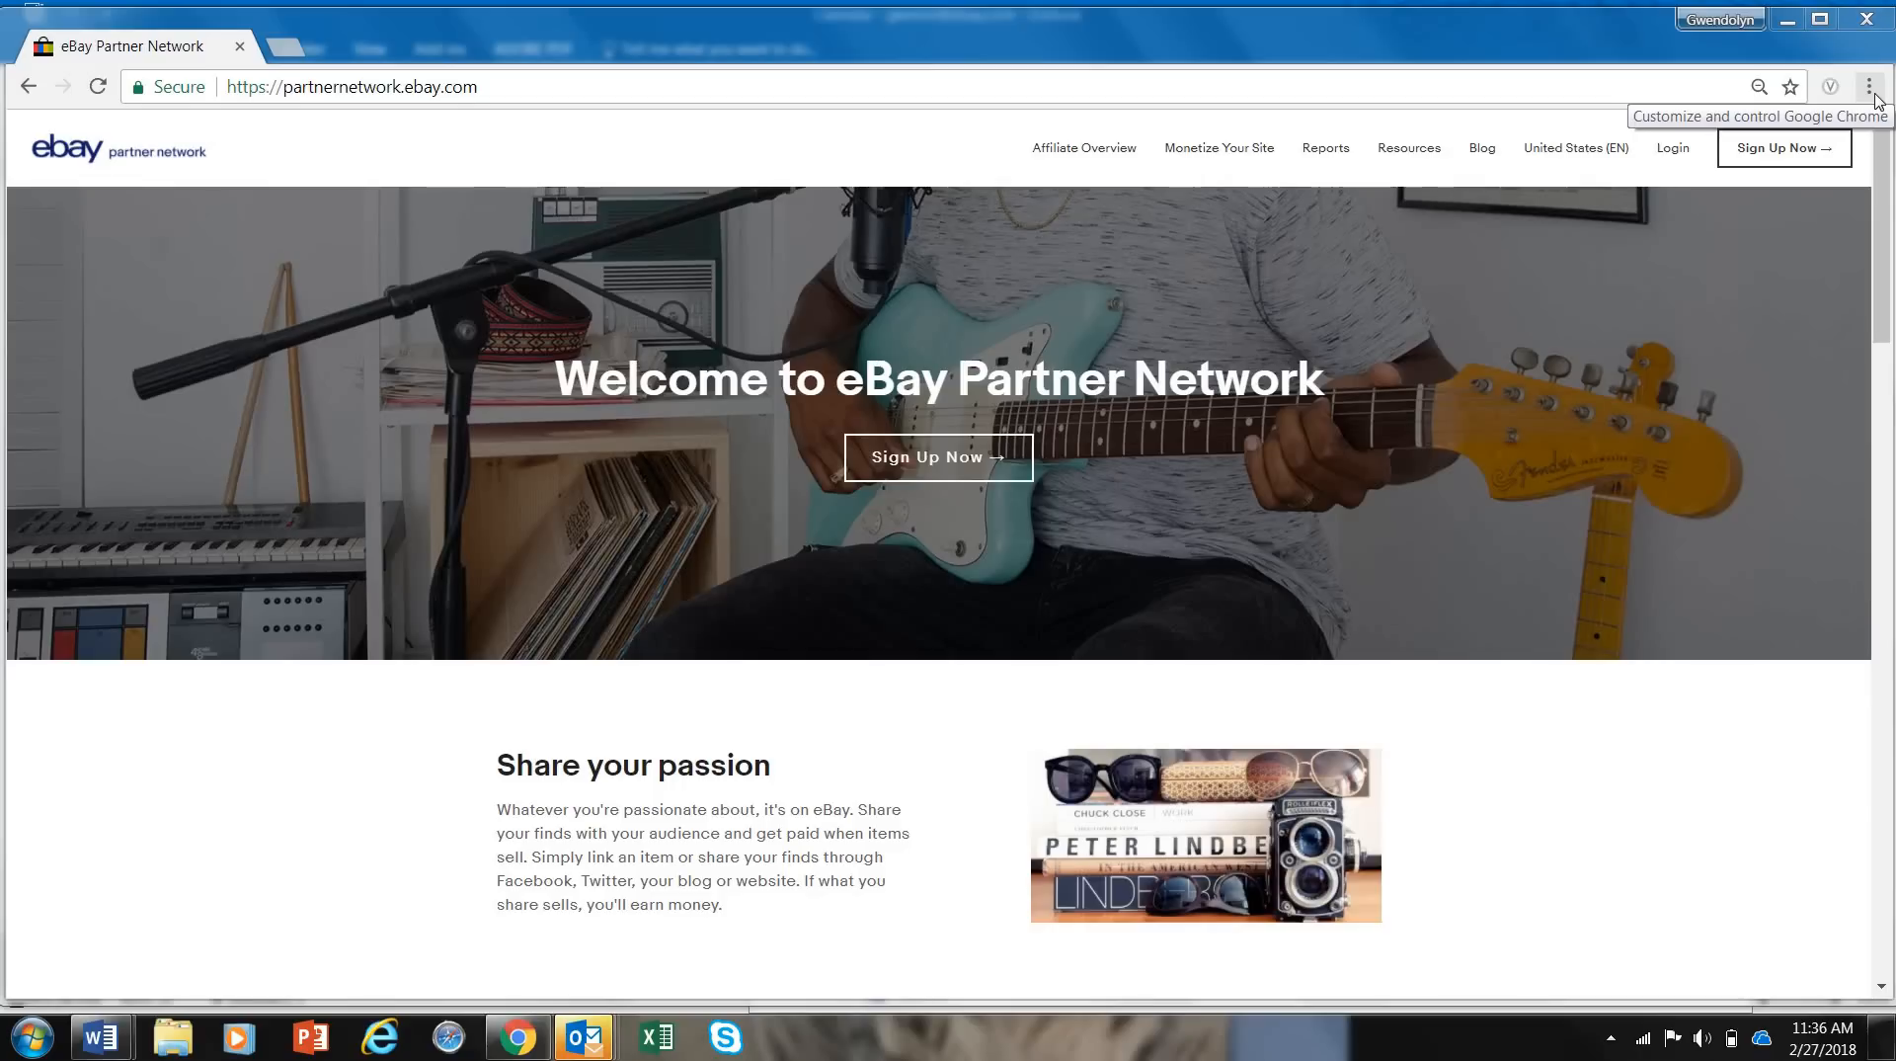
# Step: Open Chrome's extensions page and go from there to the Chrome Web Store to get more extensions
pyautogui.click(1870, 89)
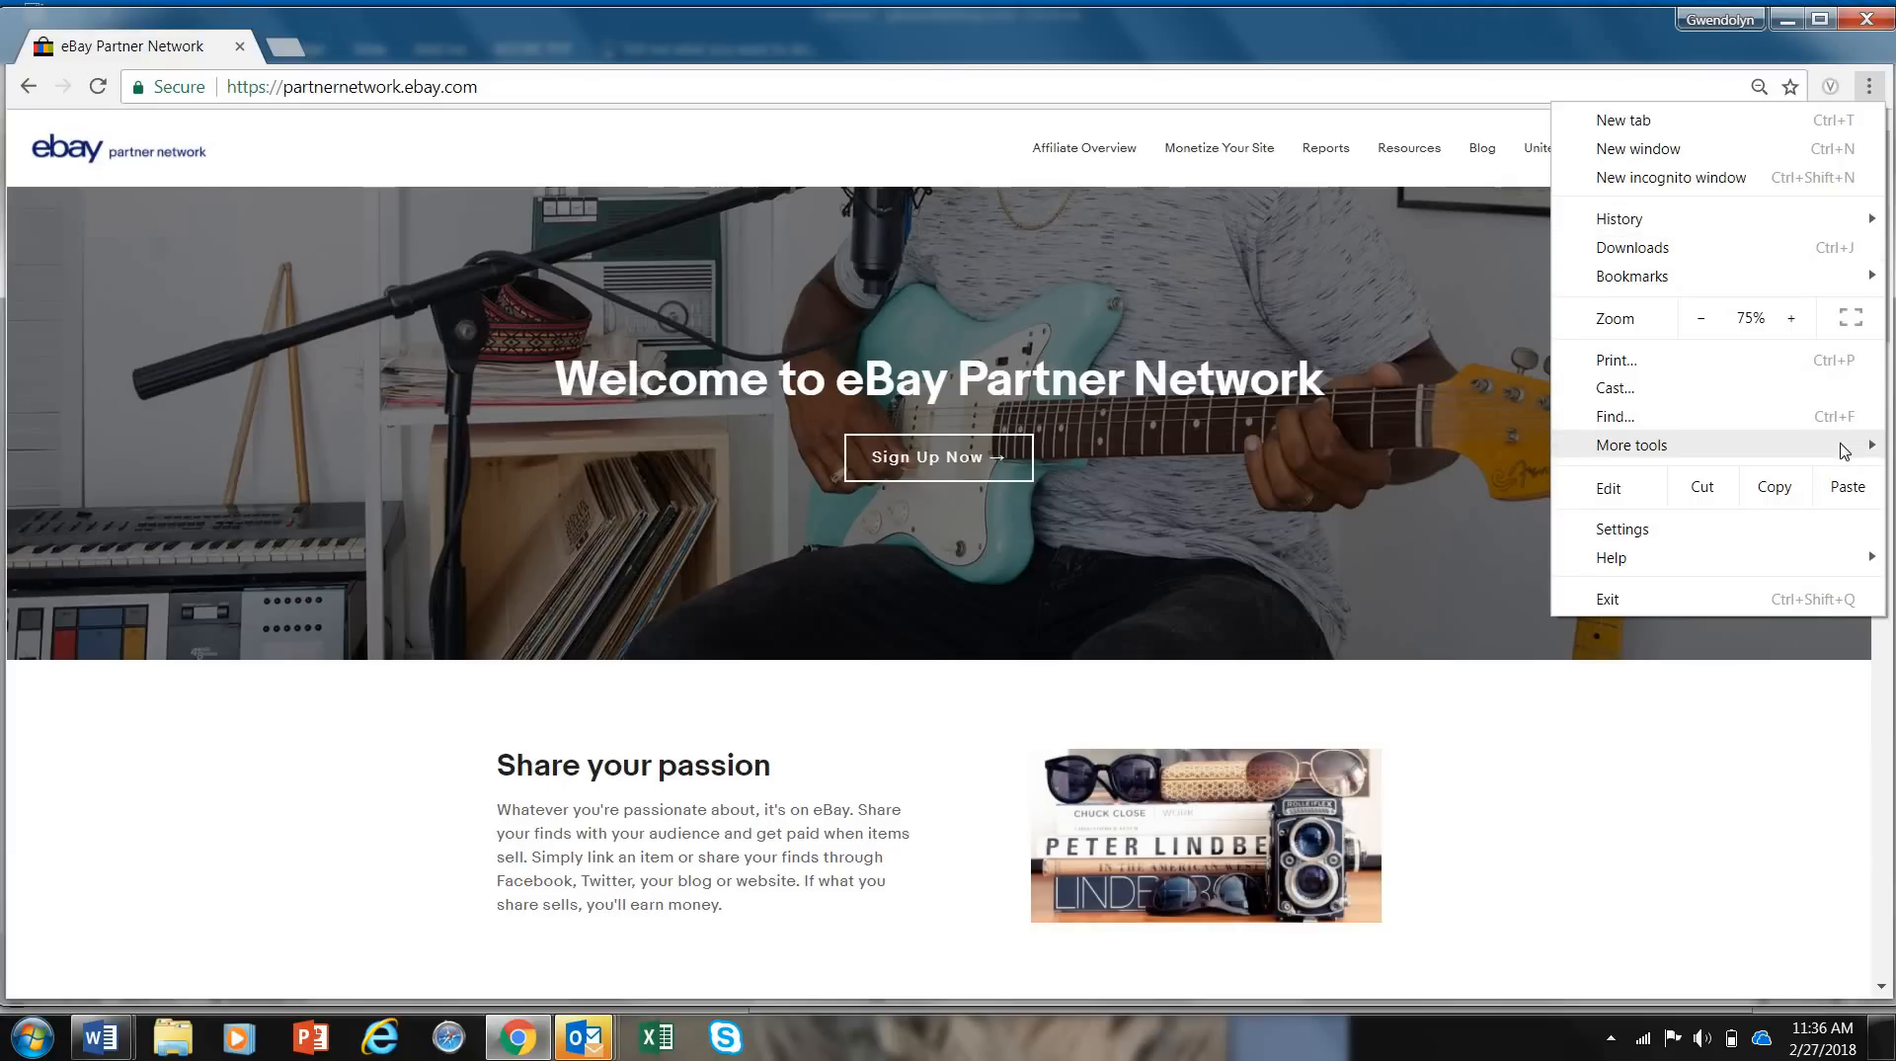
pyautogui.moveTo(1844, 451)
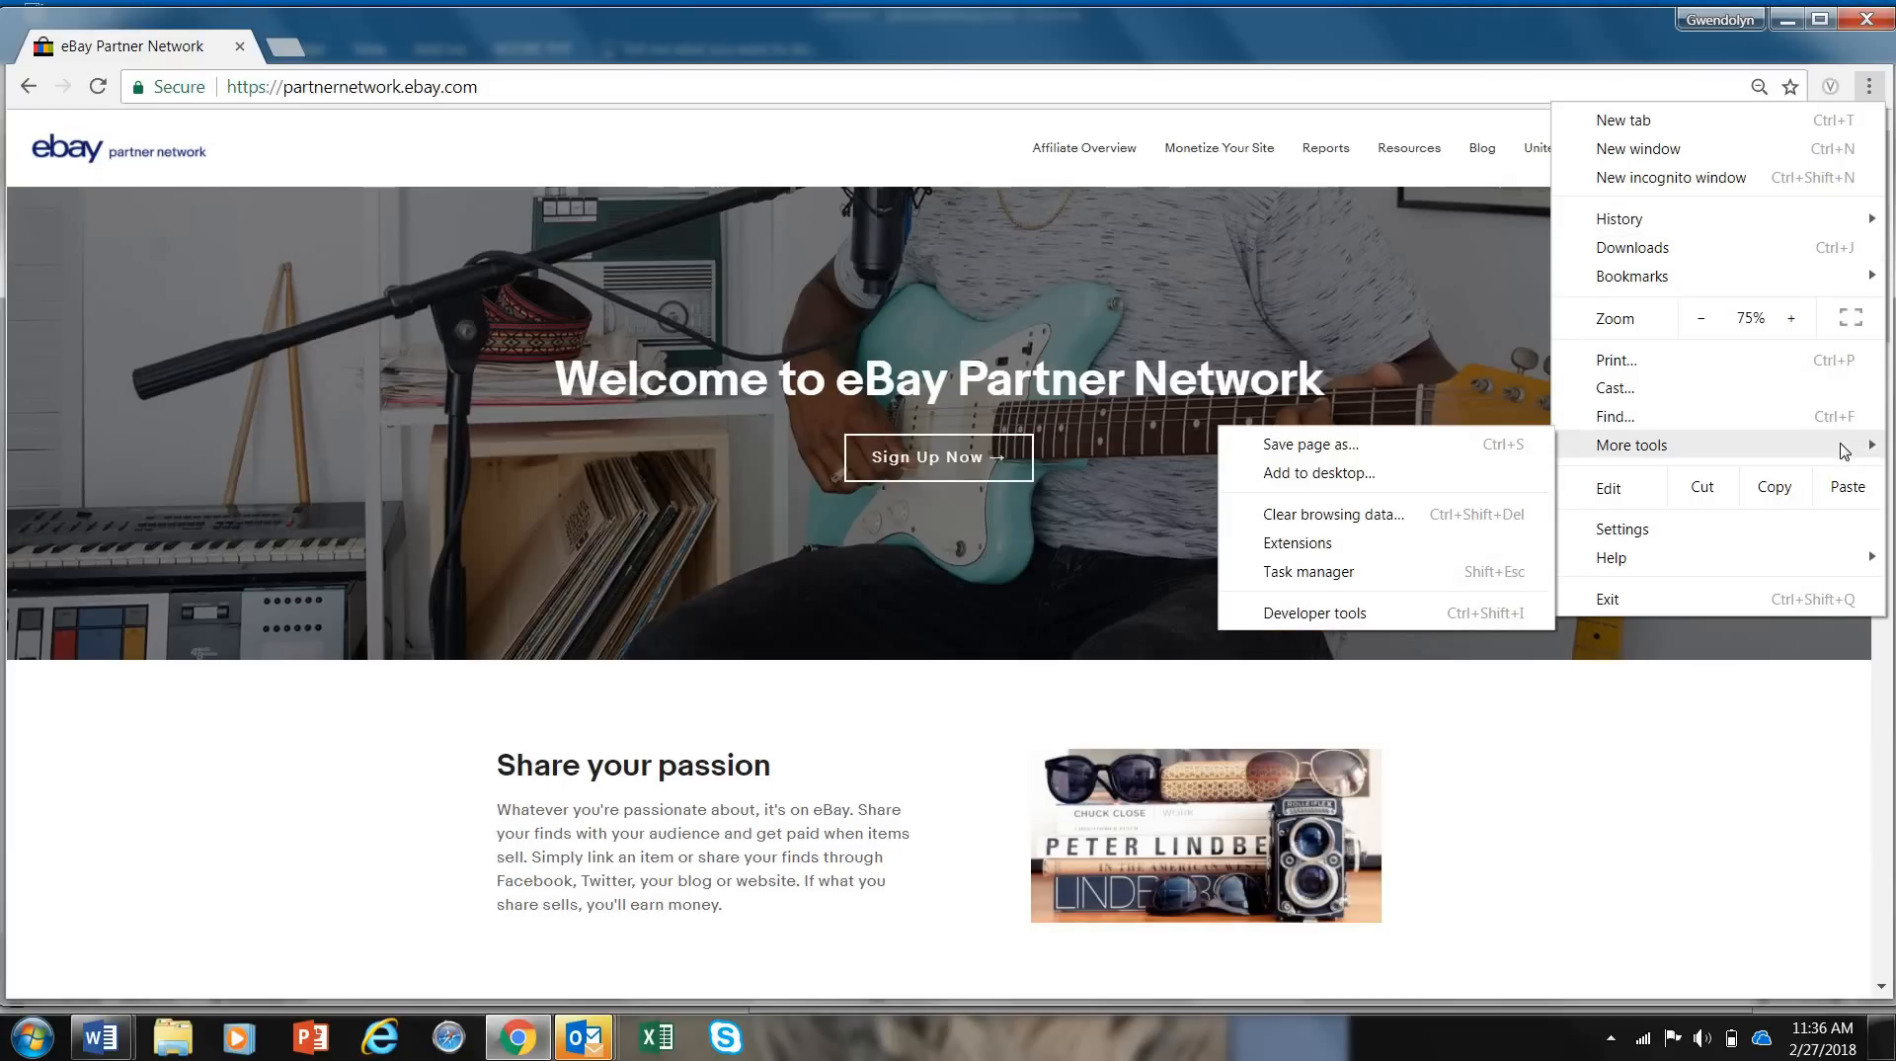
pyautogui.click(1395, 554)
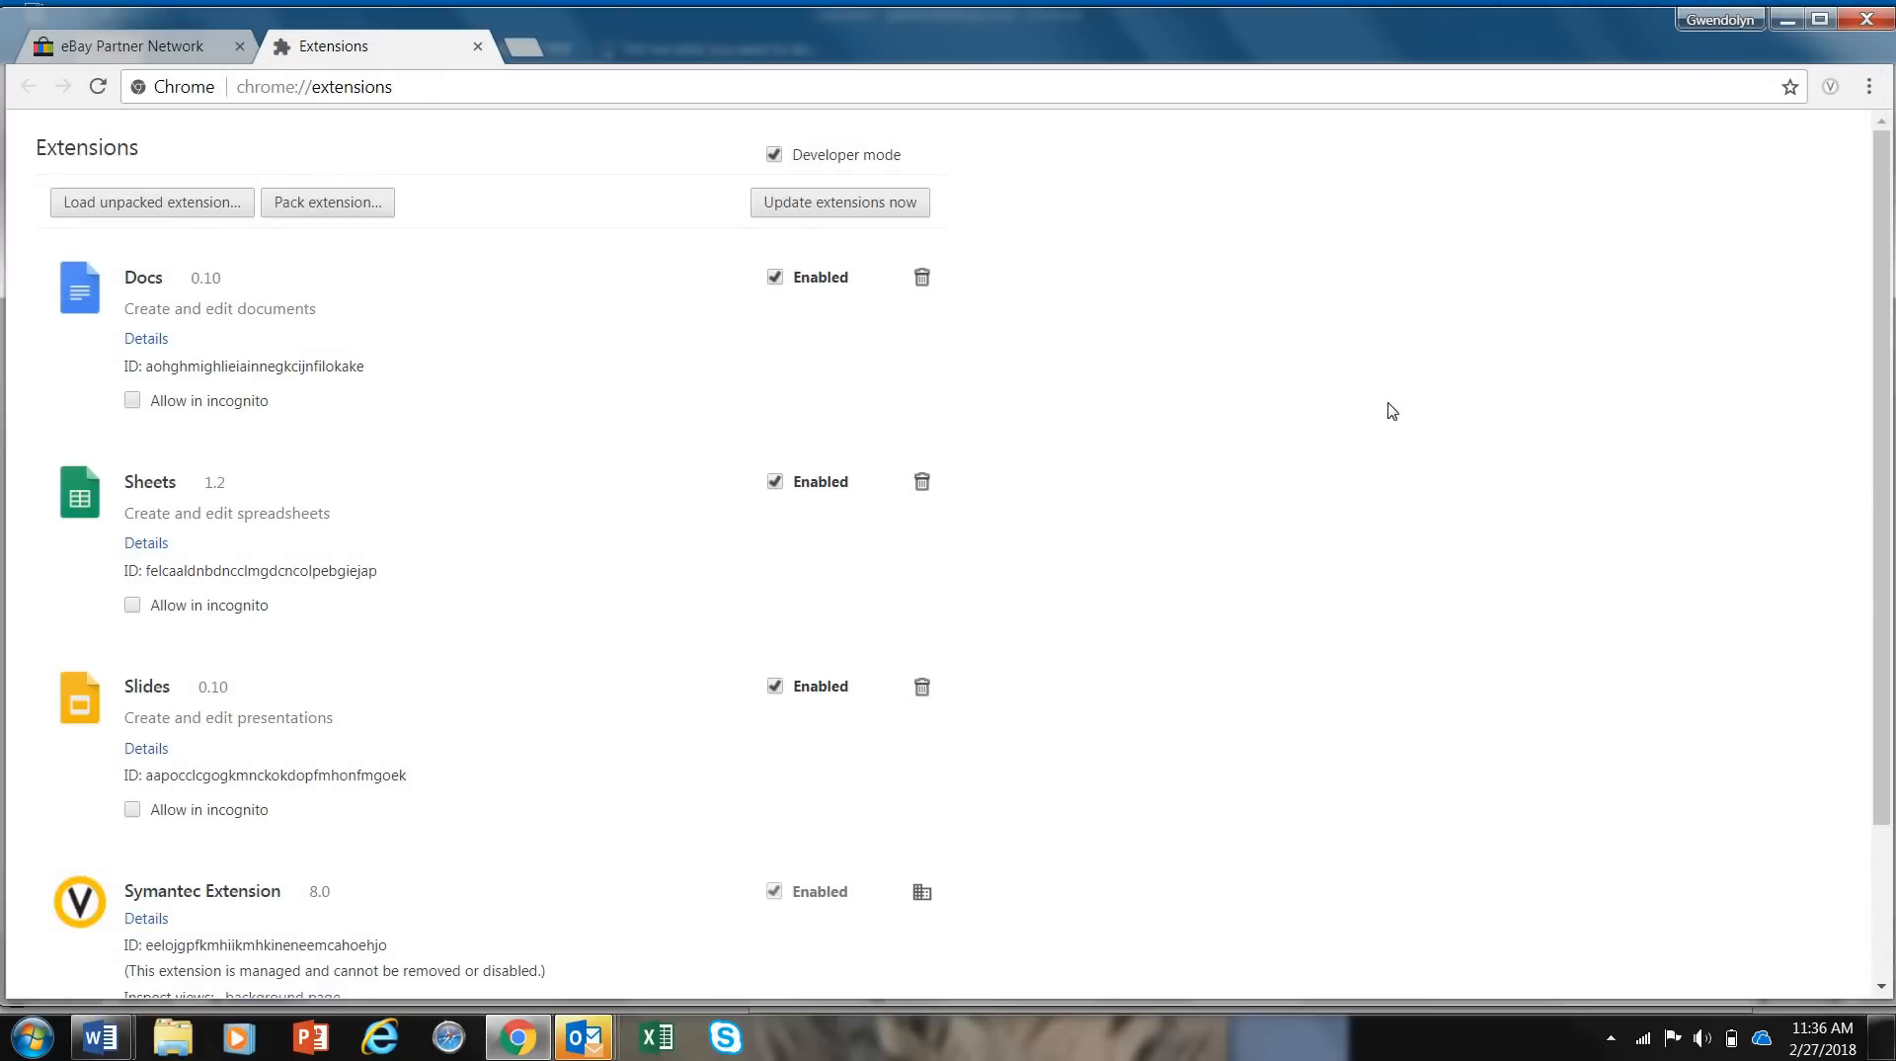
pyautogui.moveTo(1887, 188); pyautogui.dragTo(1889, 367)
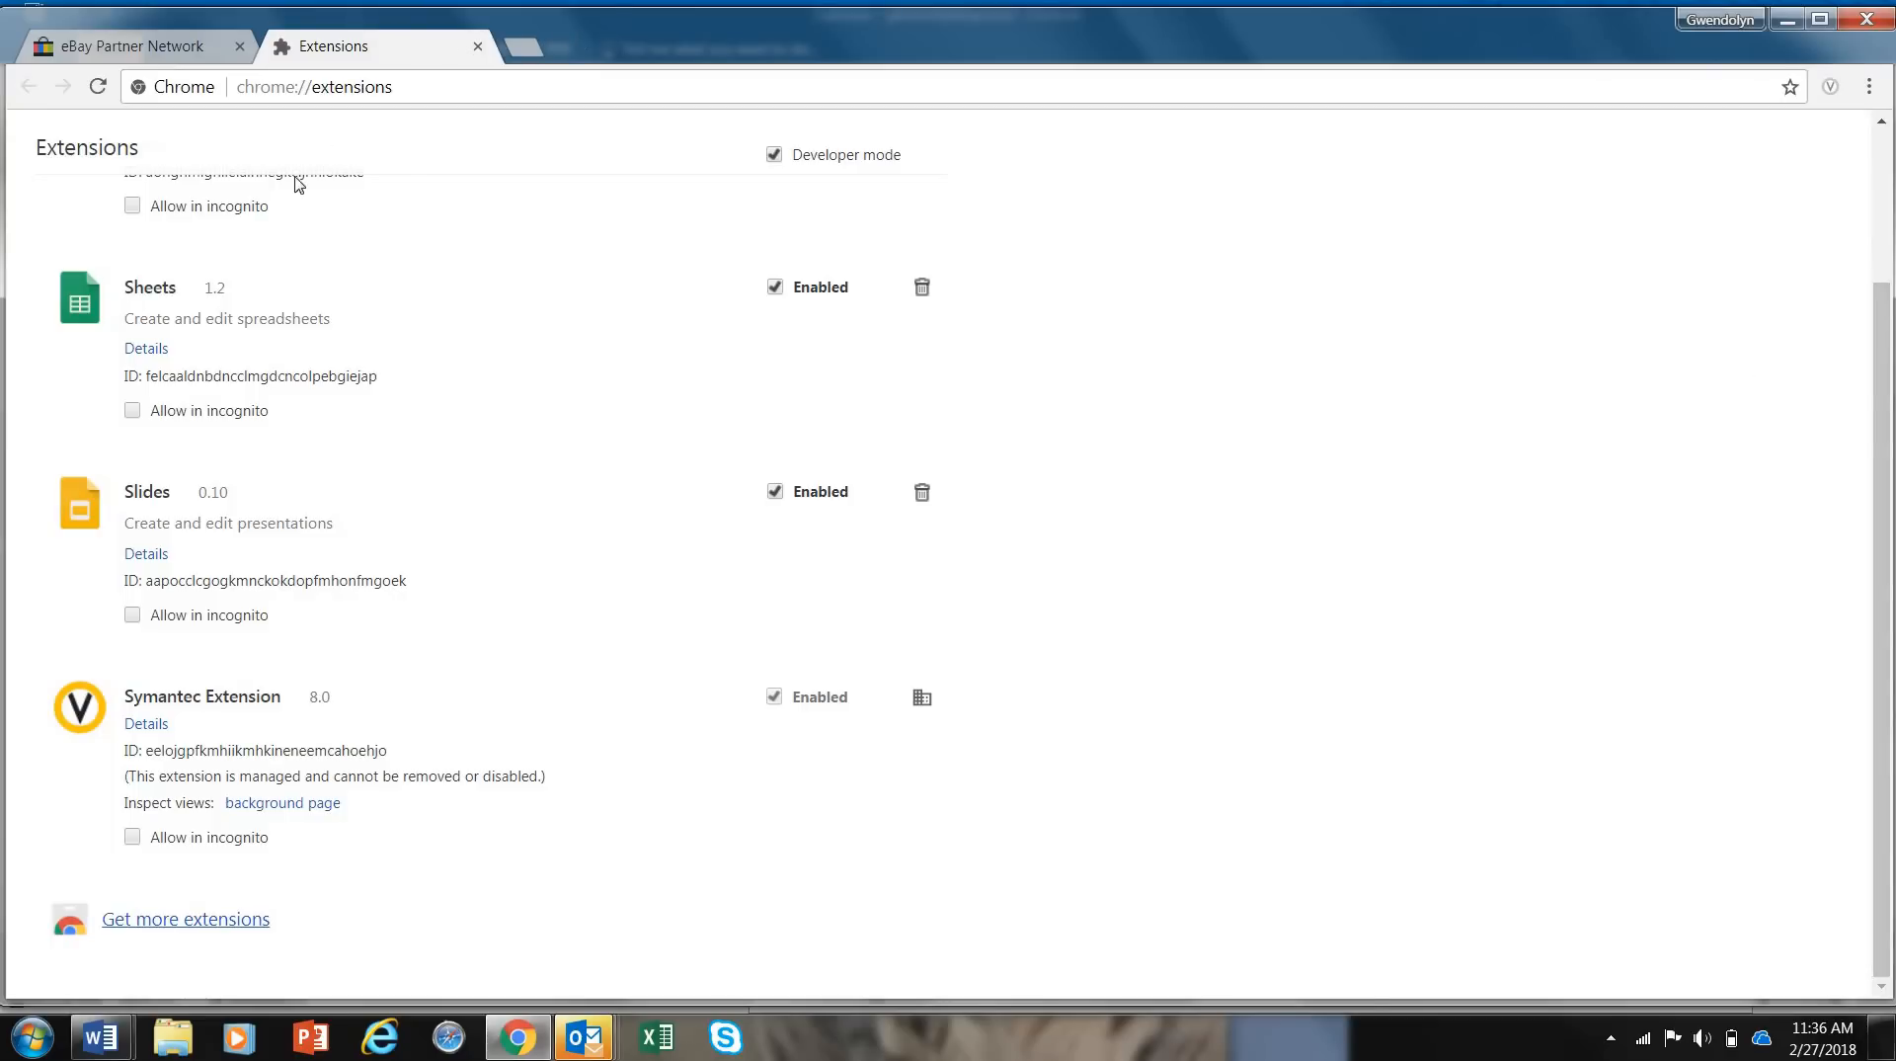
pyautogui.click(156, 925)
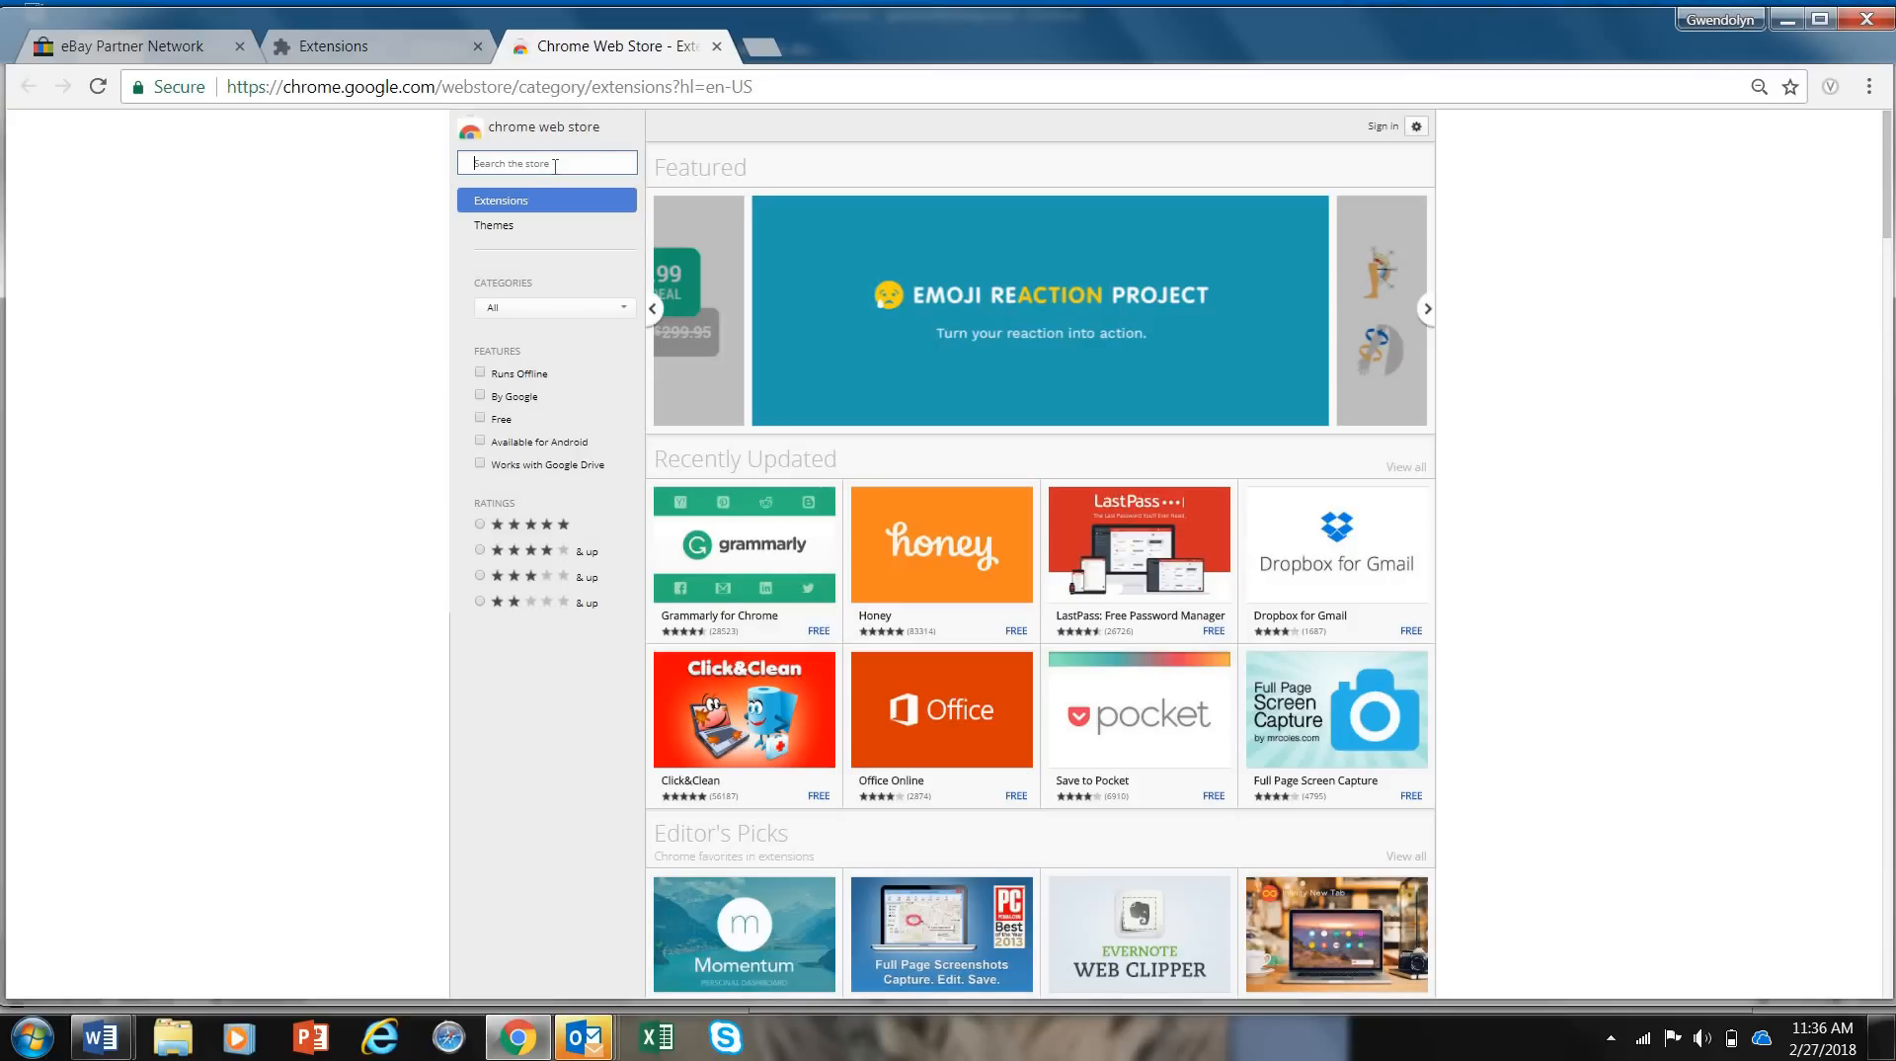
# Step: Search the Chrome Web Store for "smart share ebay"
pyautogui.write('smart share ')
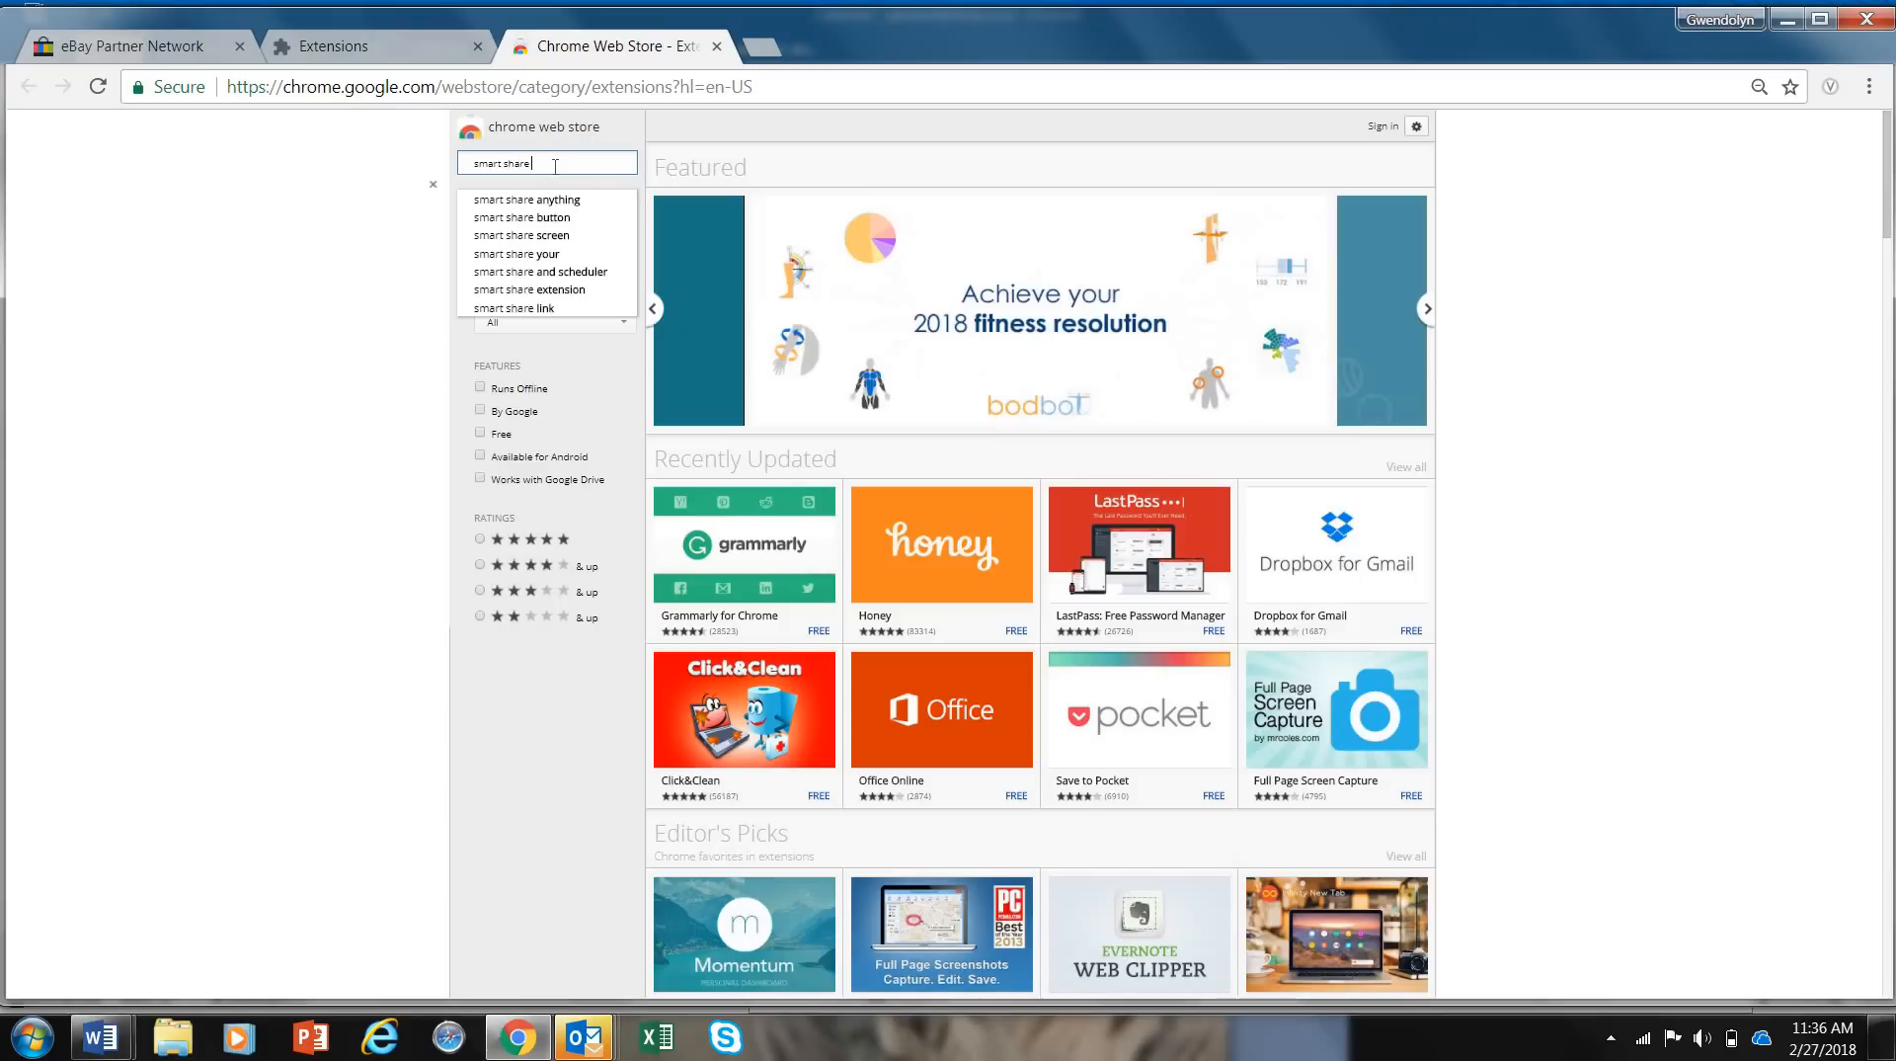
pyautogui.write('ebay')
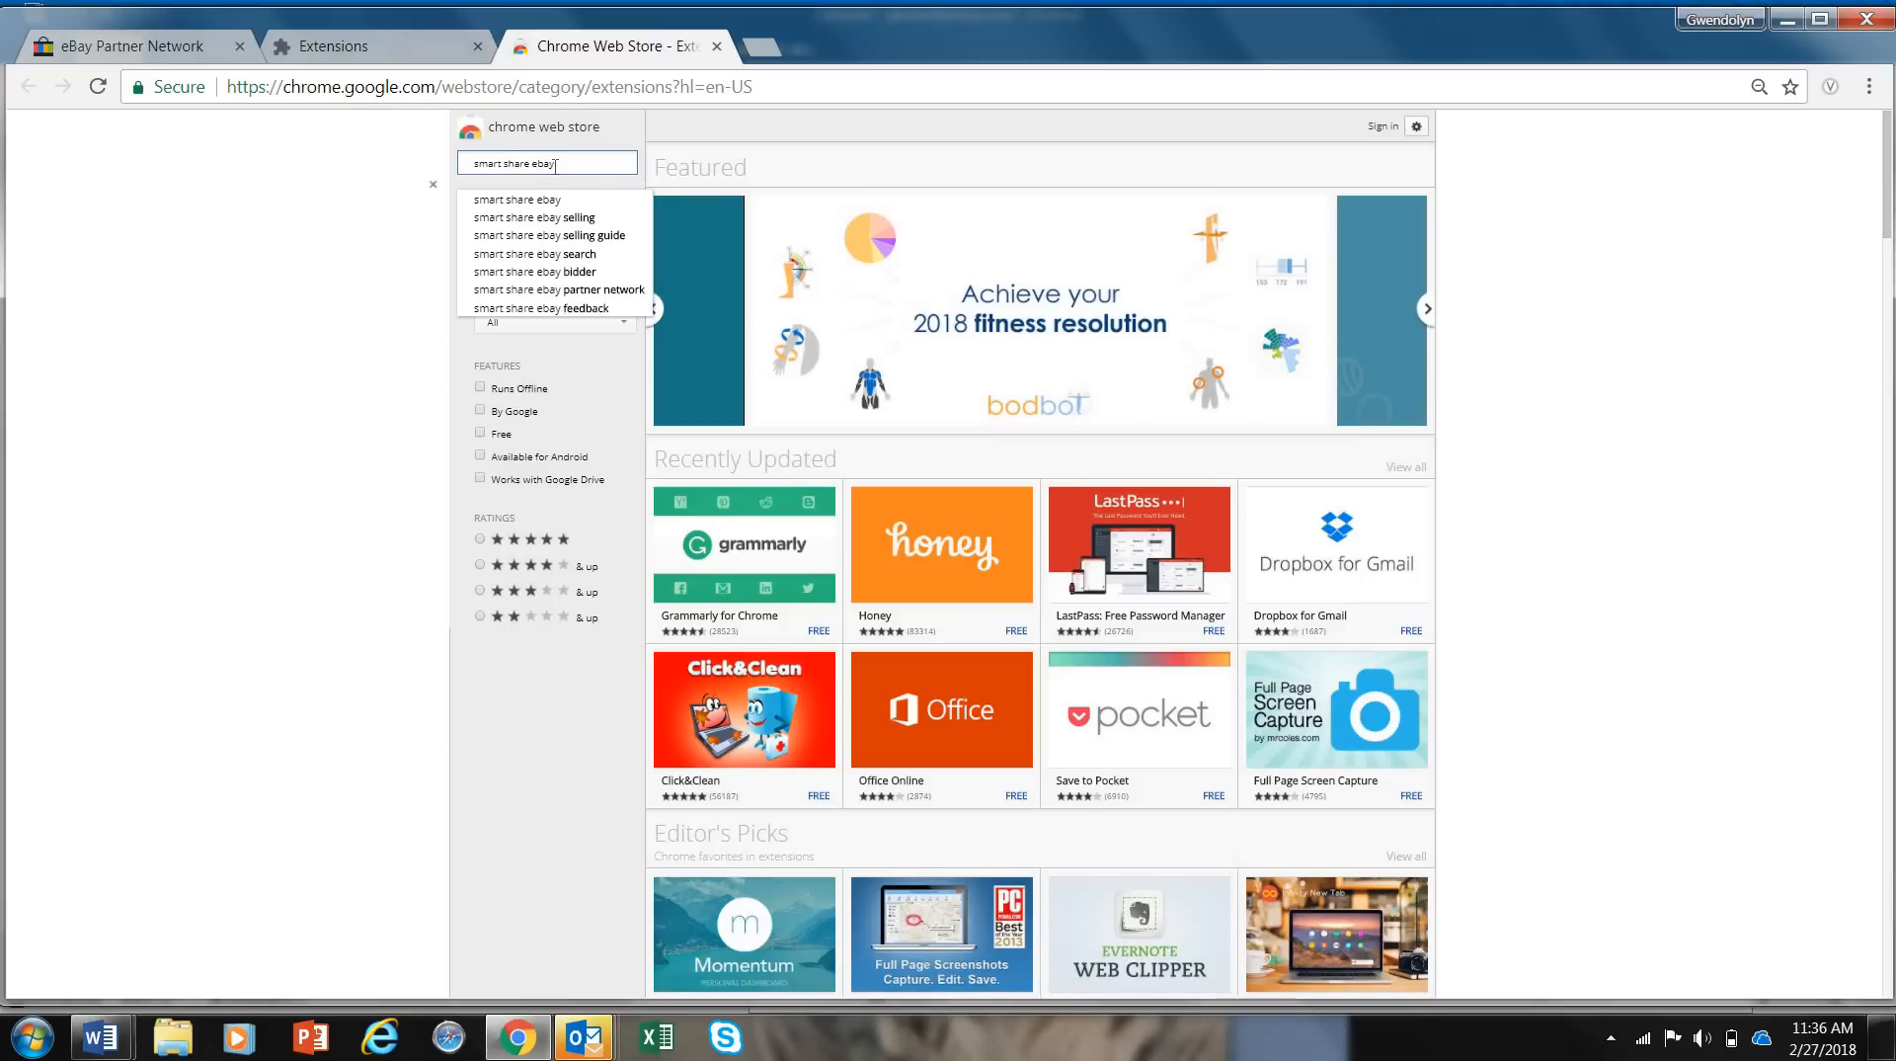
pyautogui.press('Return')
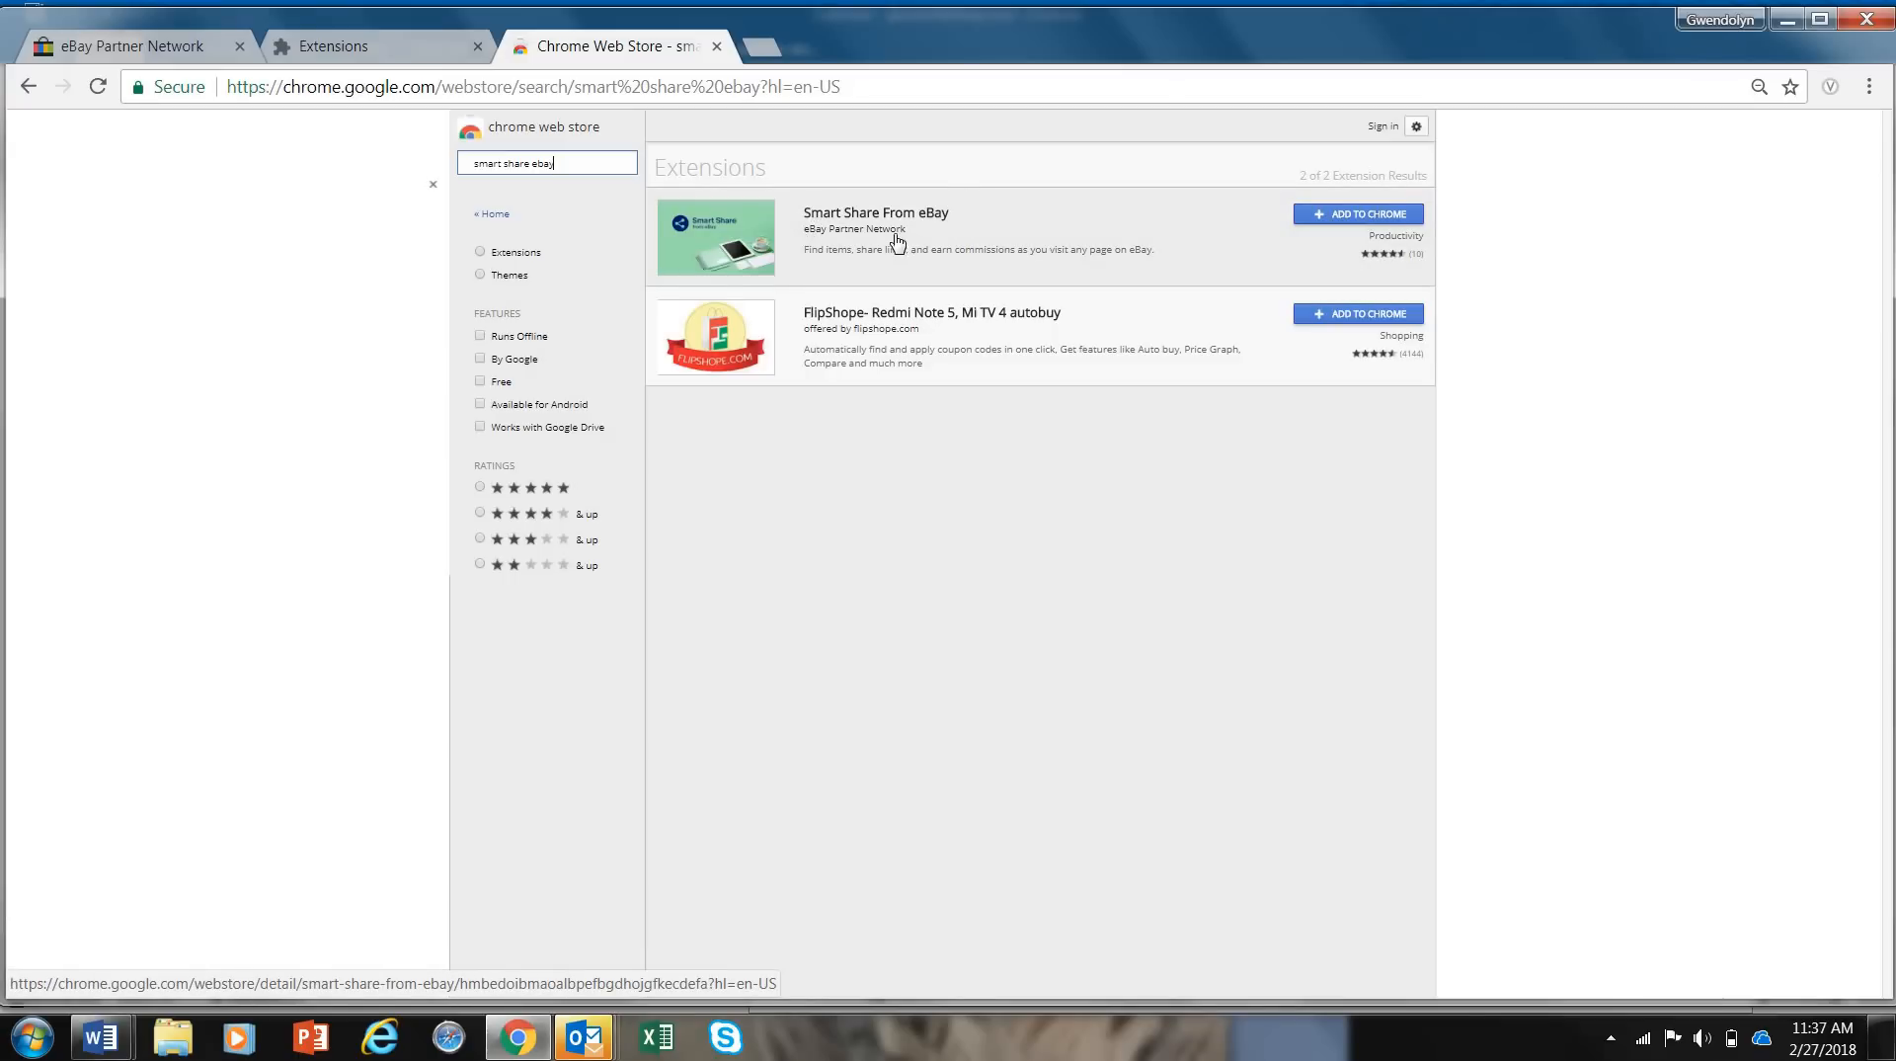
# Step: Add the Smart Share From eBay extension to Chrome and look over the introduction page it opens
pyautogui.click(1348, 215)
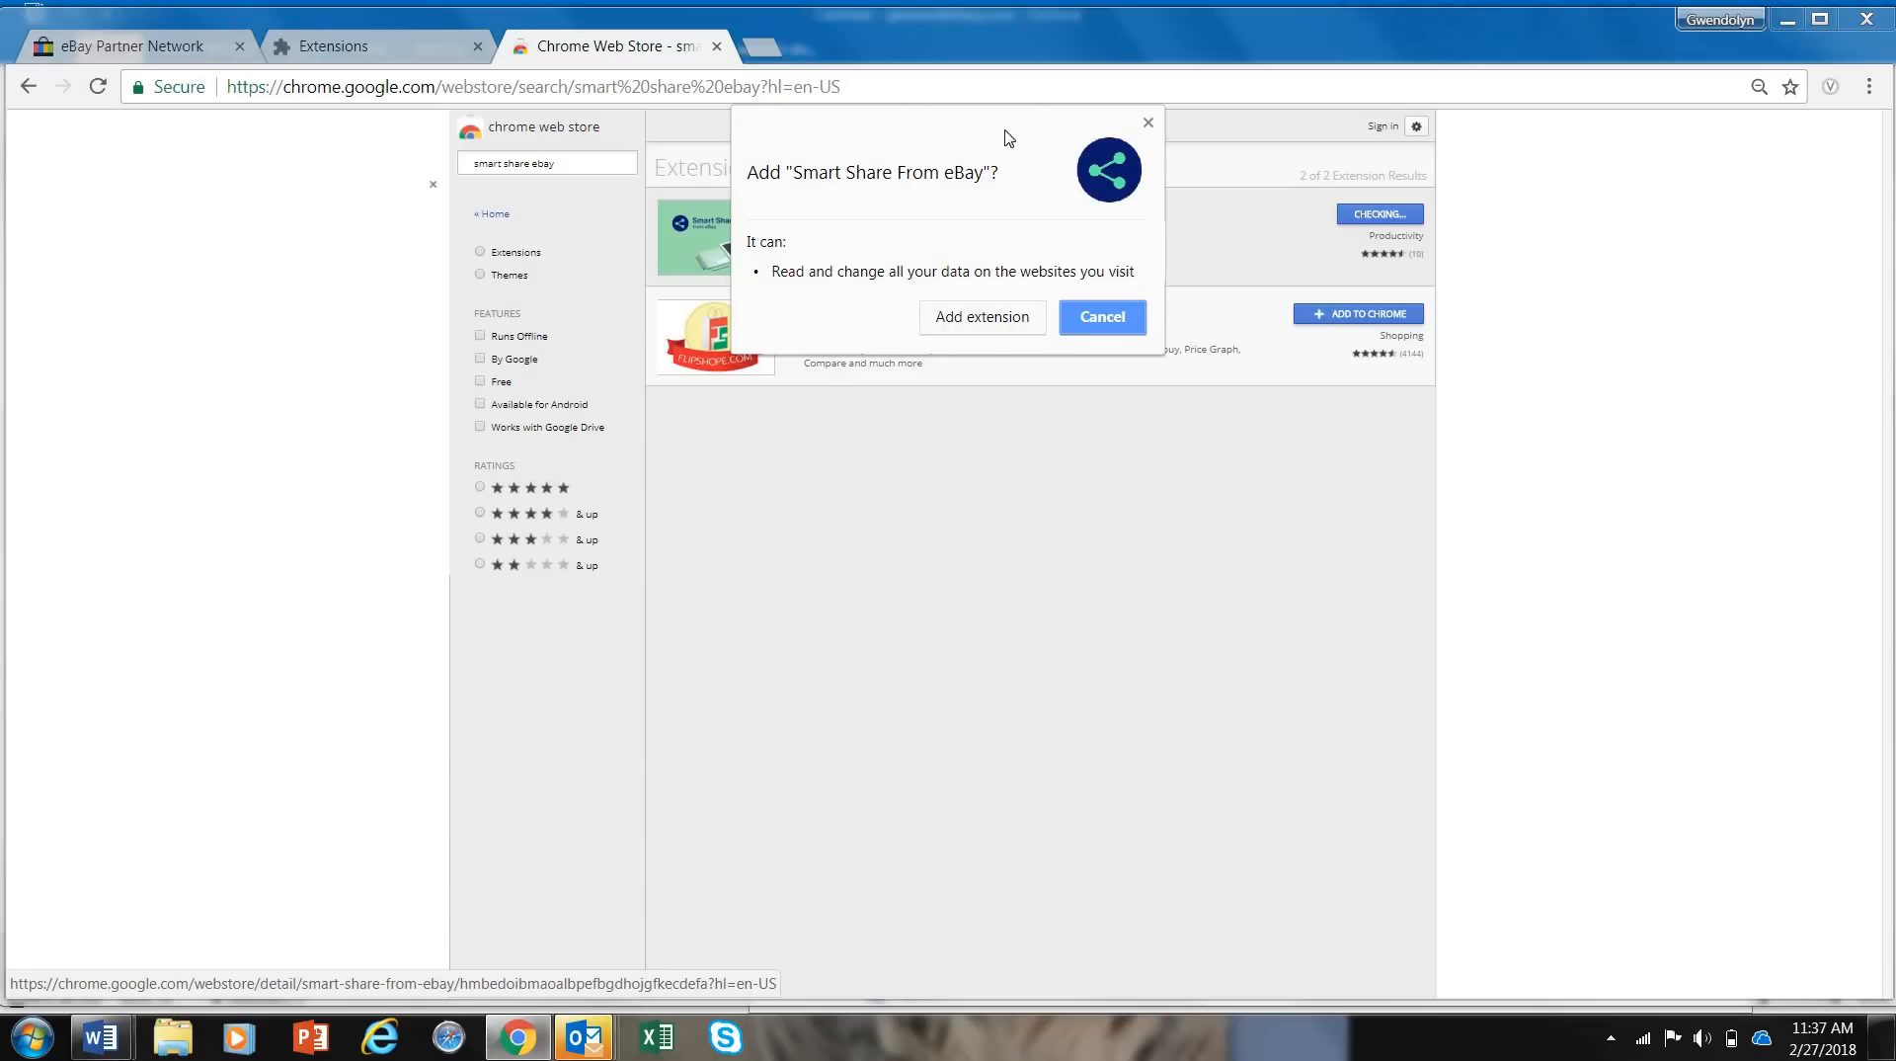
pyautogui.click(980, 318)
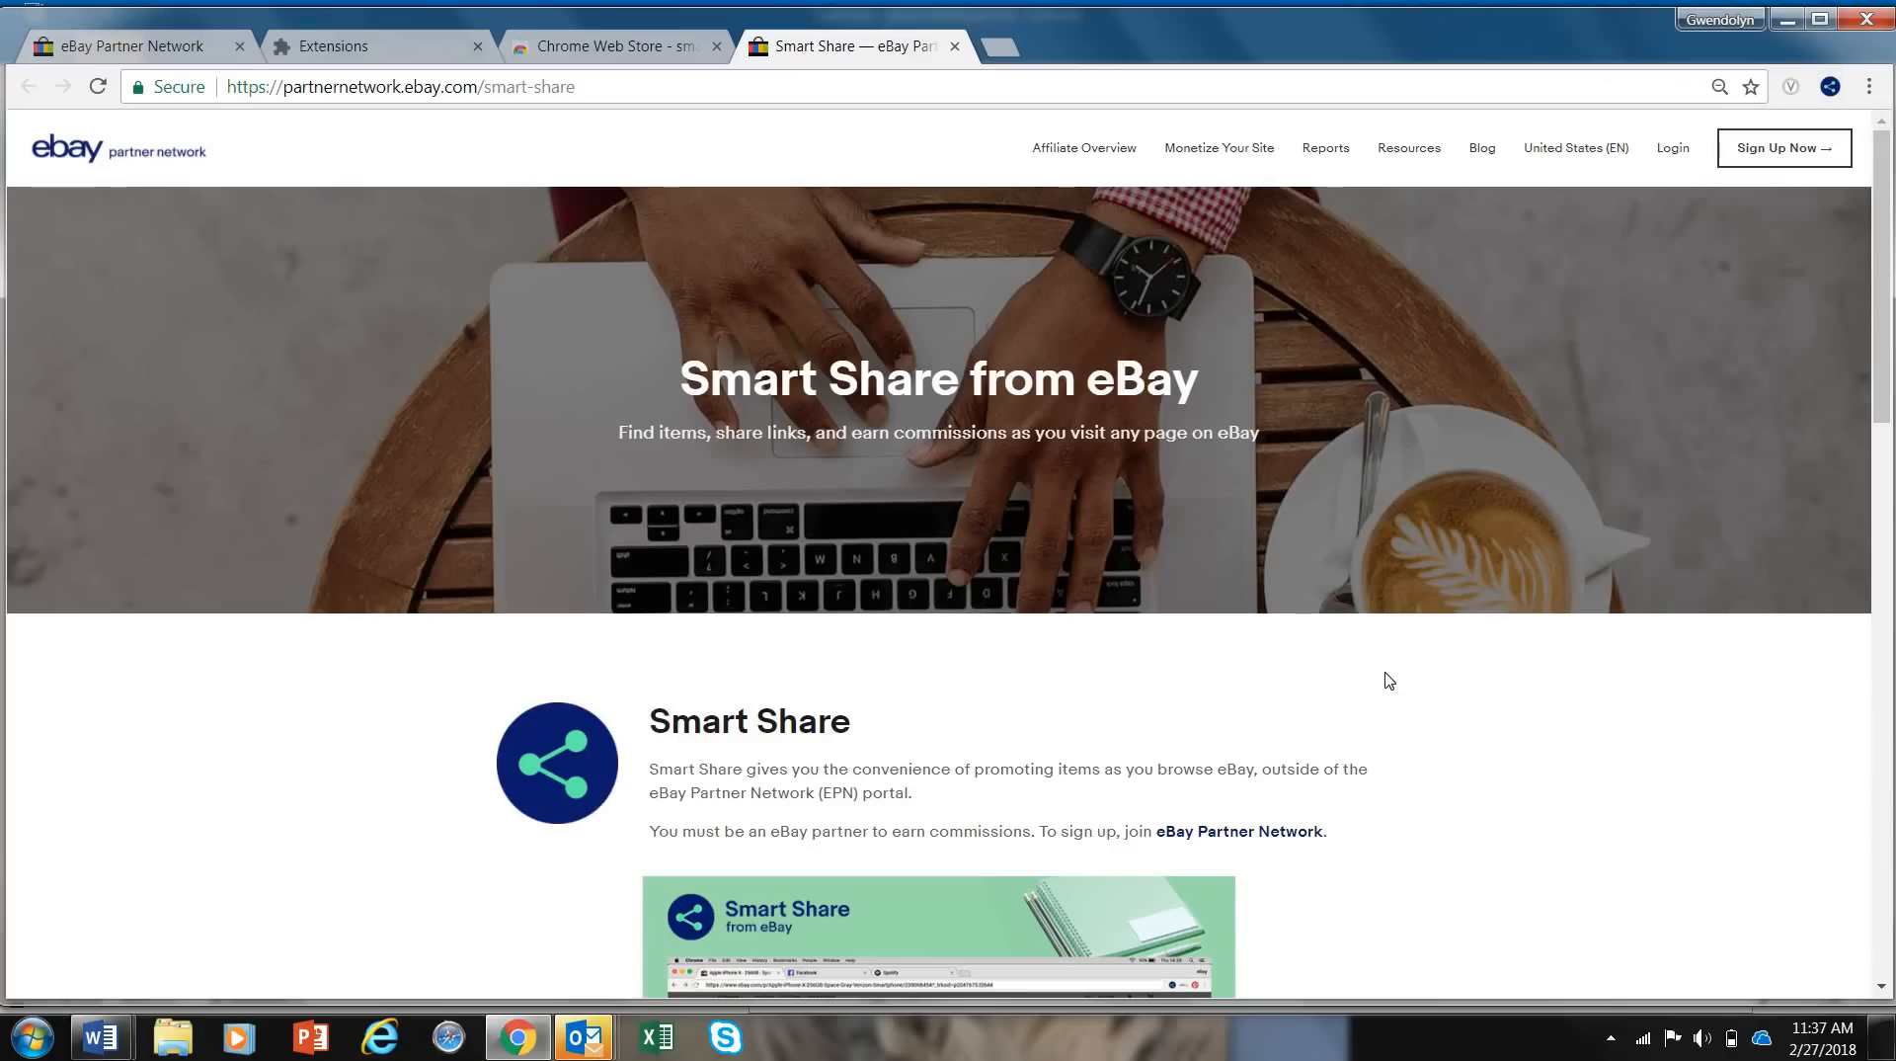
pyautogui.scroll(-15, 1884, 212)
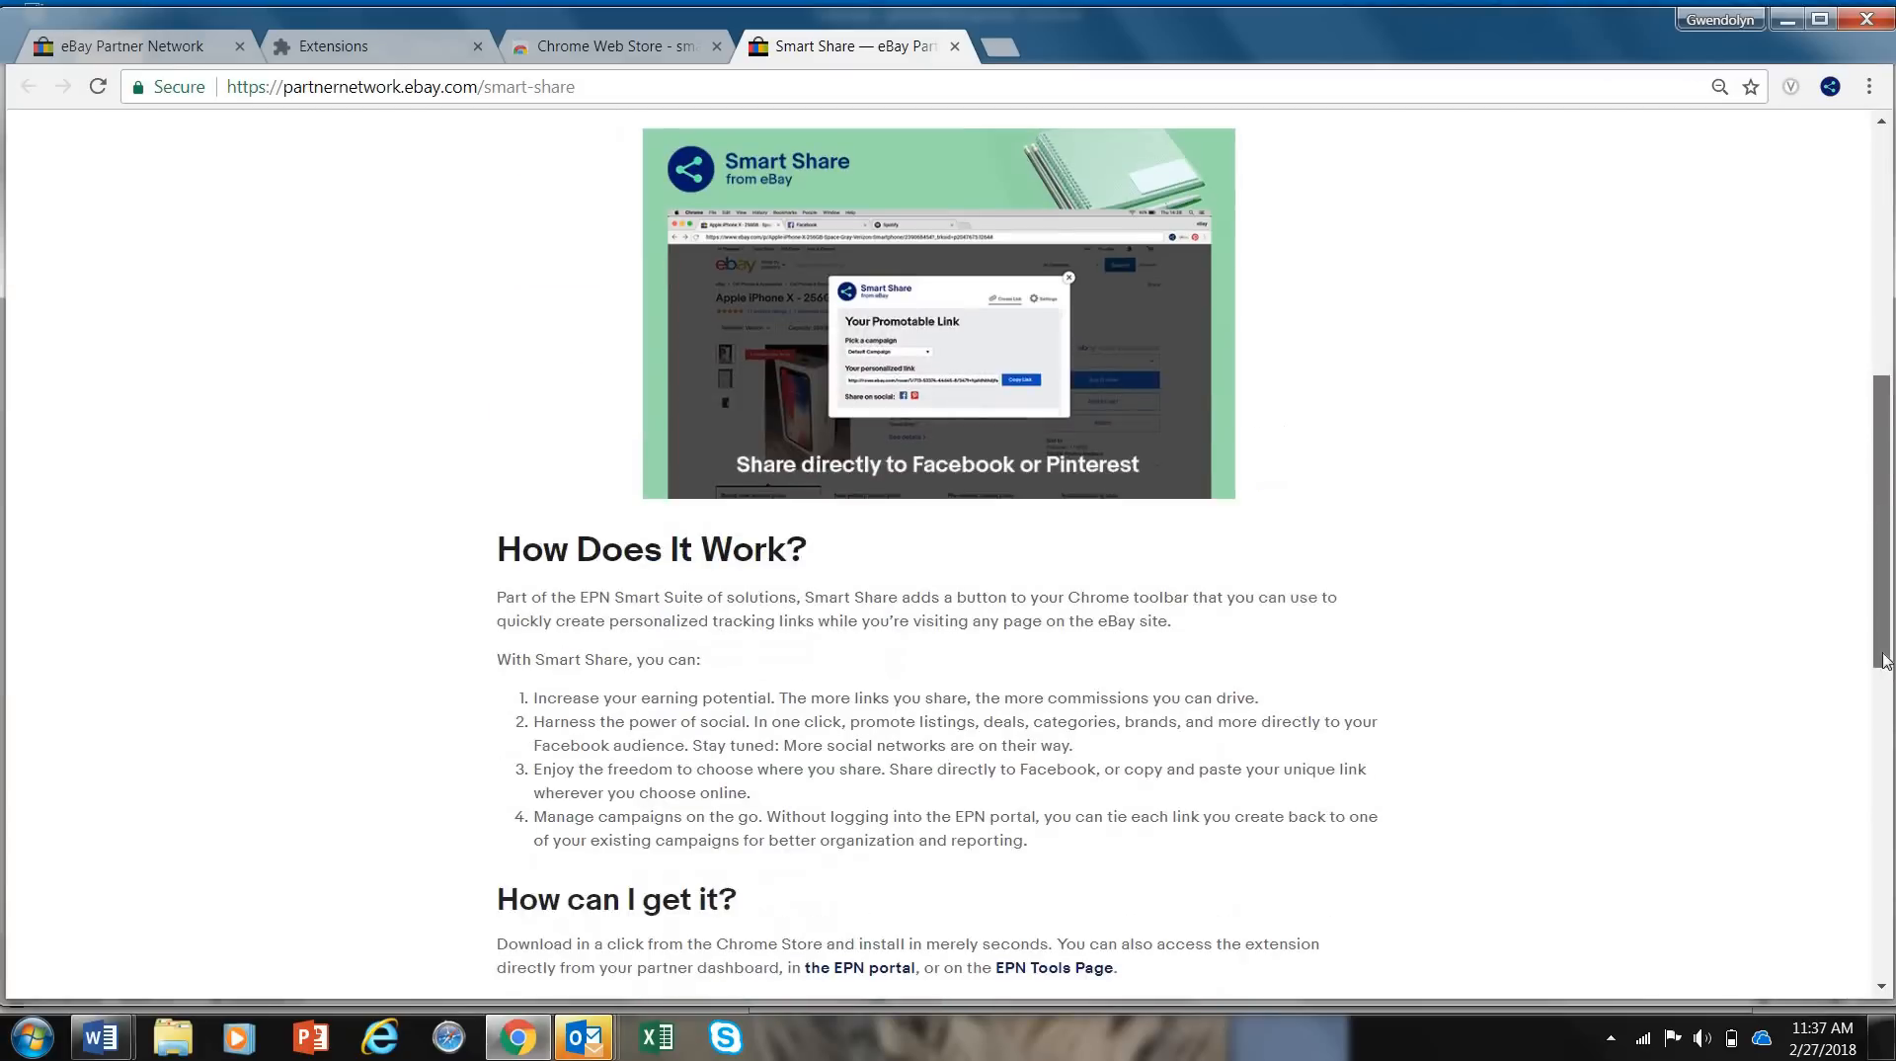
pyautogui.scroll(15, 1814, 141)
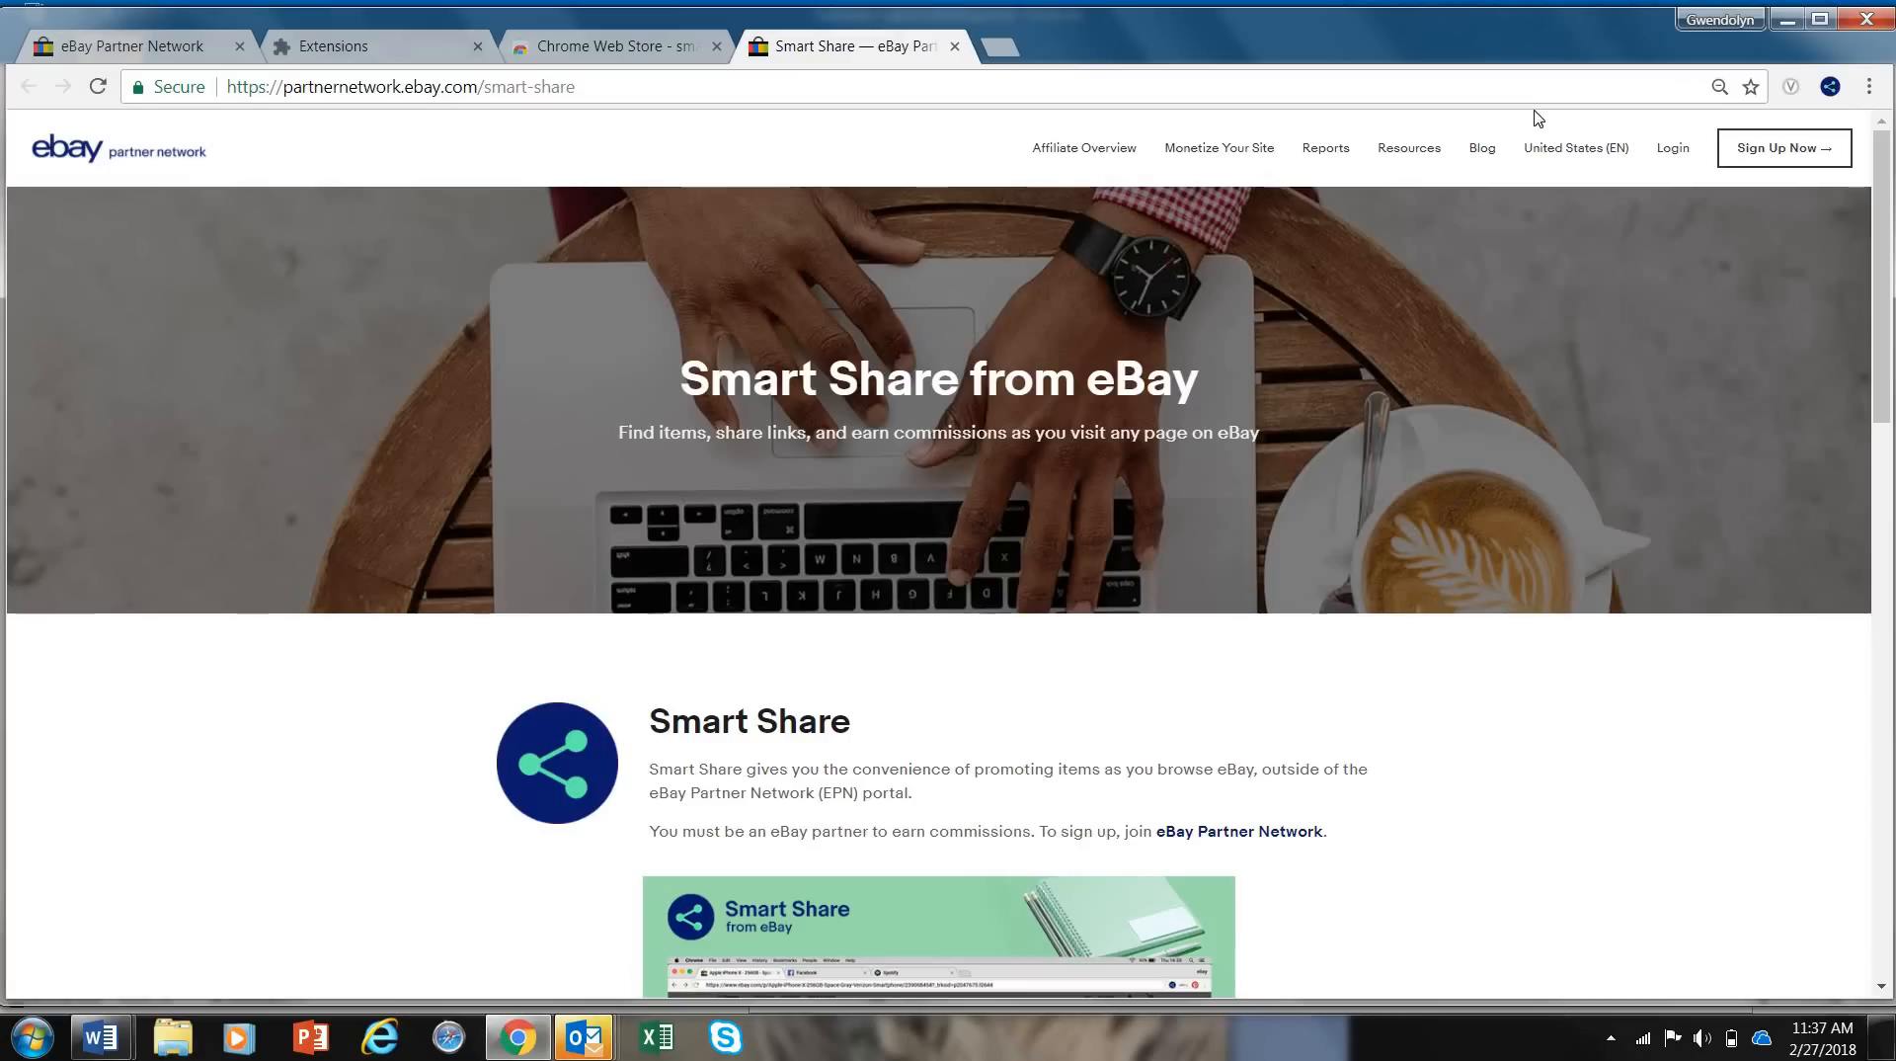
# Step: Launch the Smart Share extension, follow its link to the Smart Share page and sign in to the EPN portal with the prefilled credentials
pyautogui.click(1827, 93)
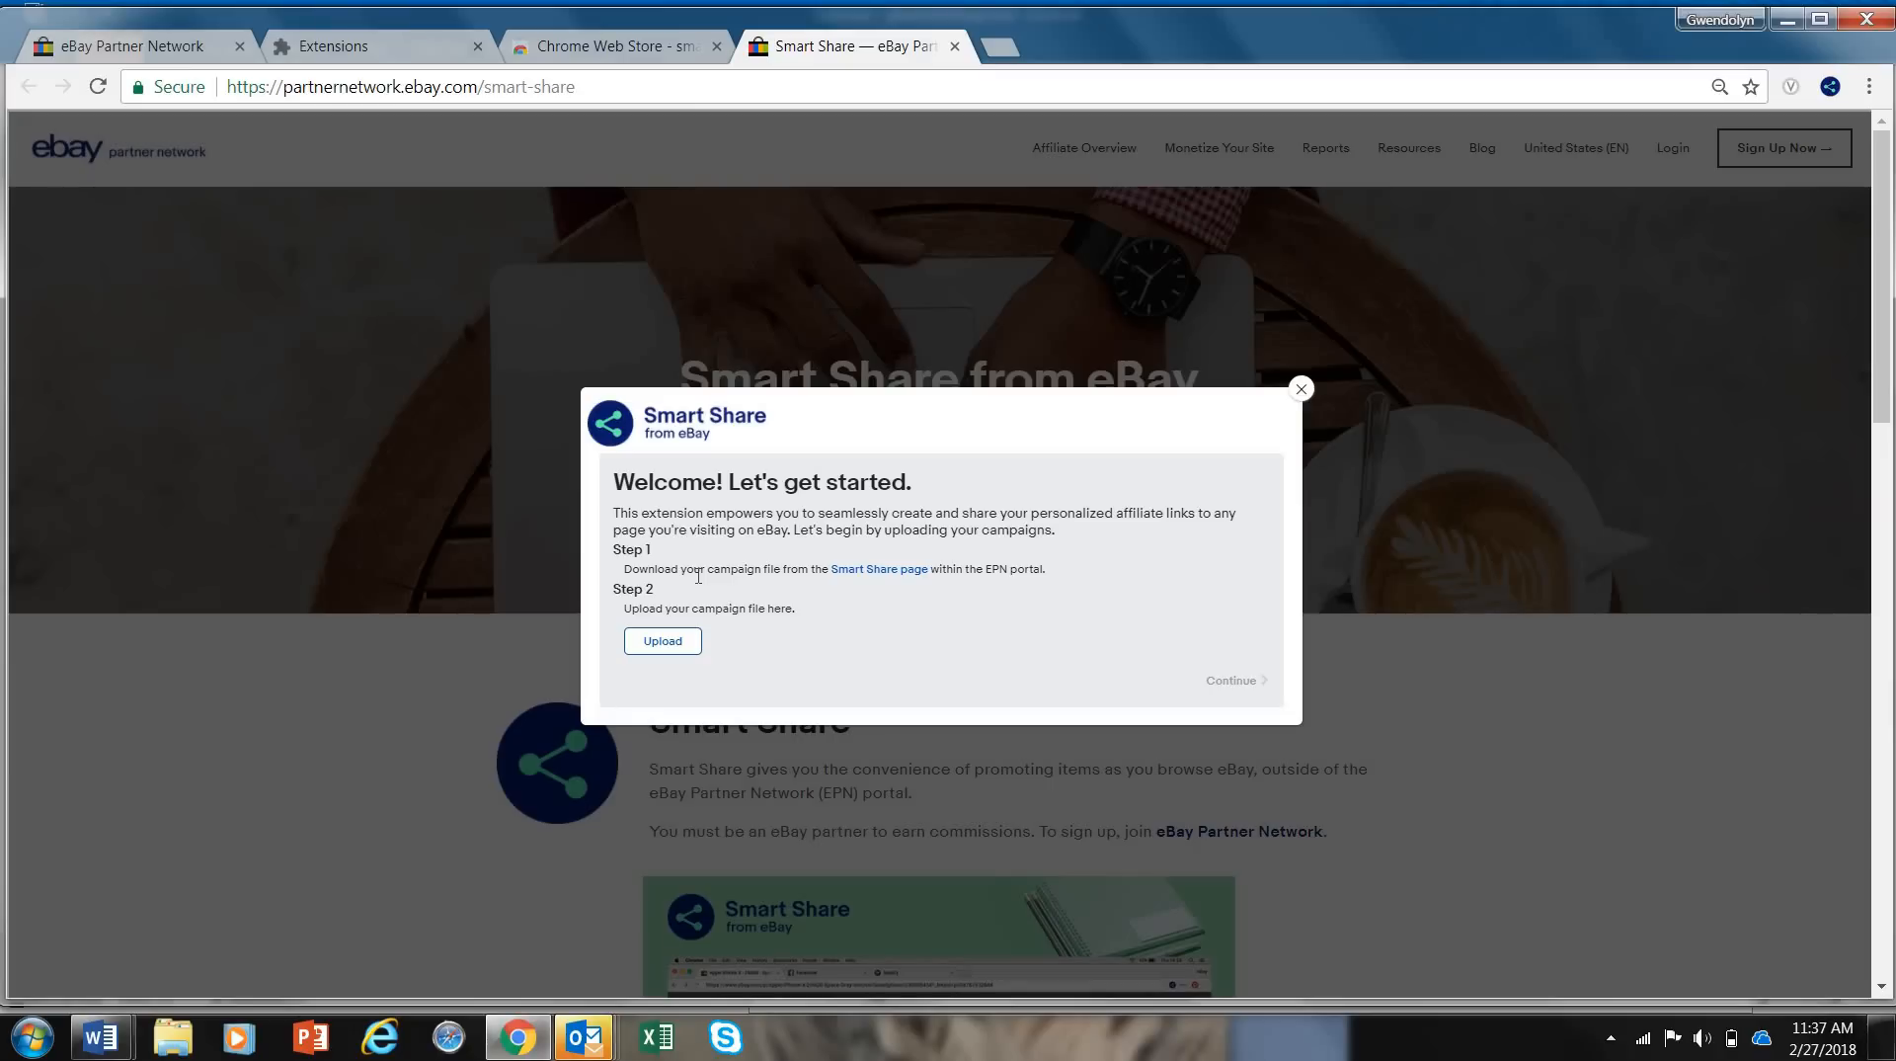
pyautogui.click(874, 569)
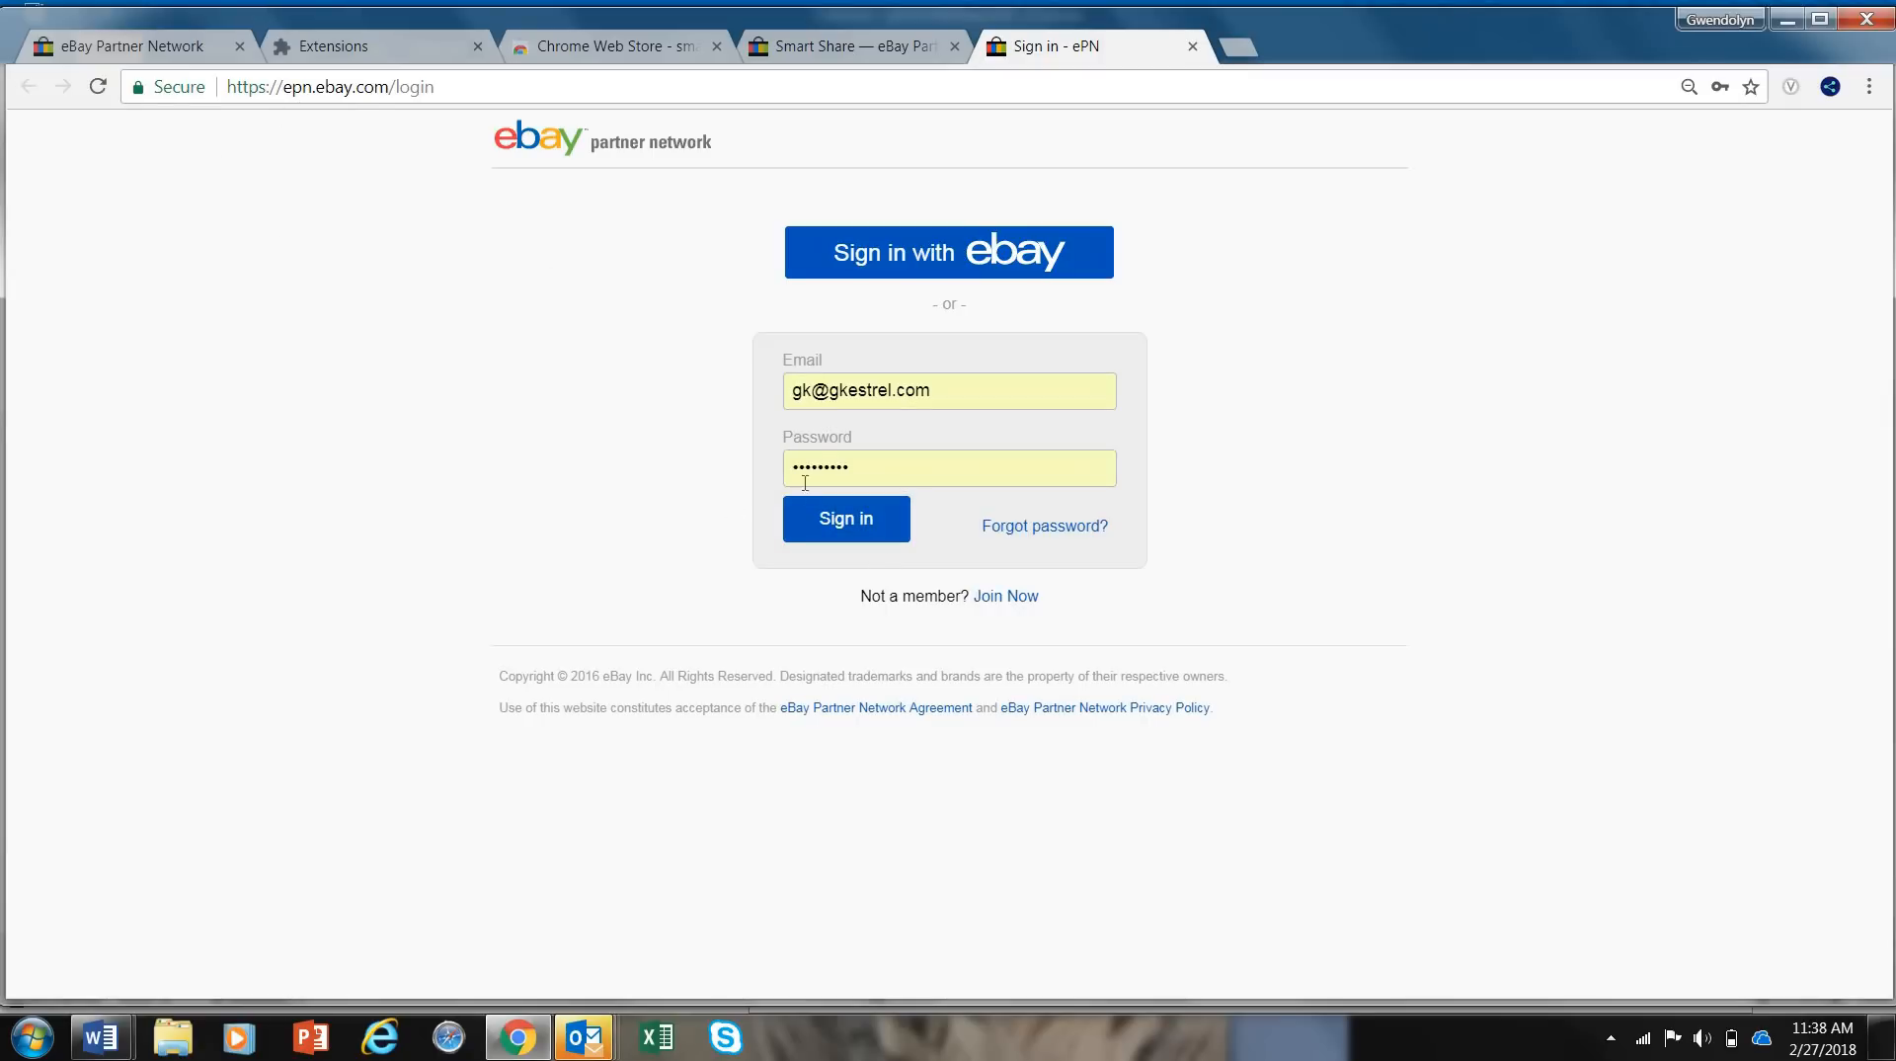
pyautogui.click(860, 520)
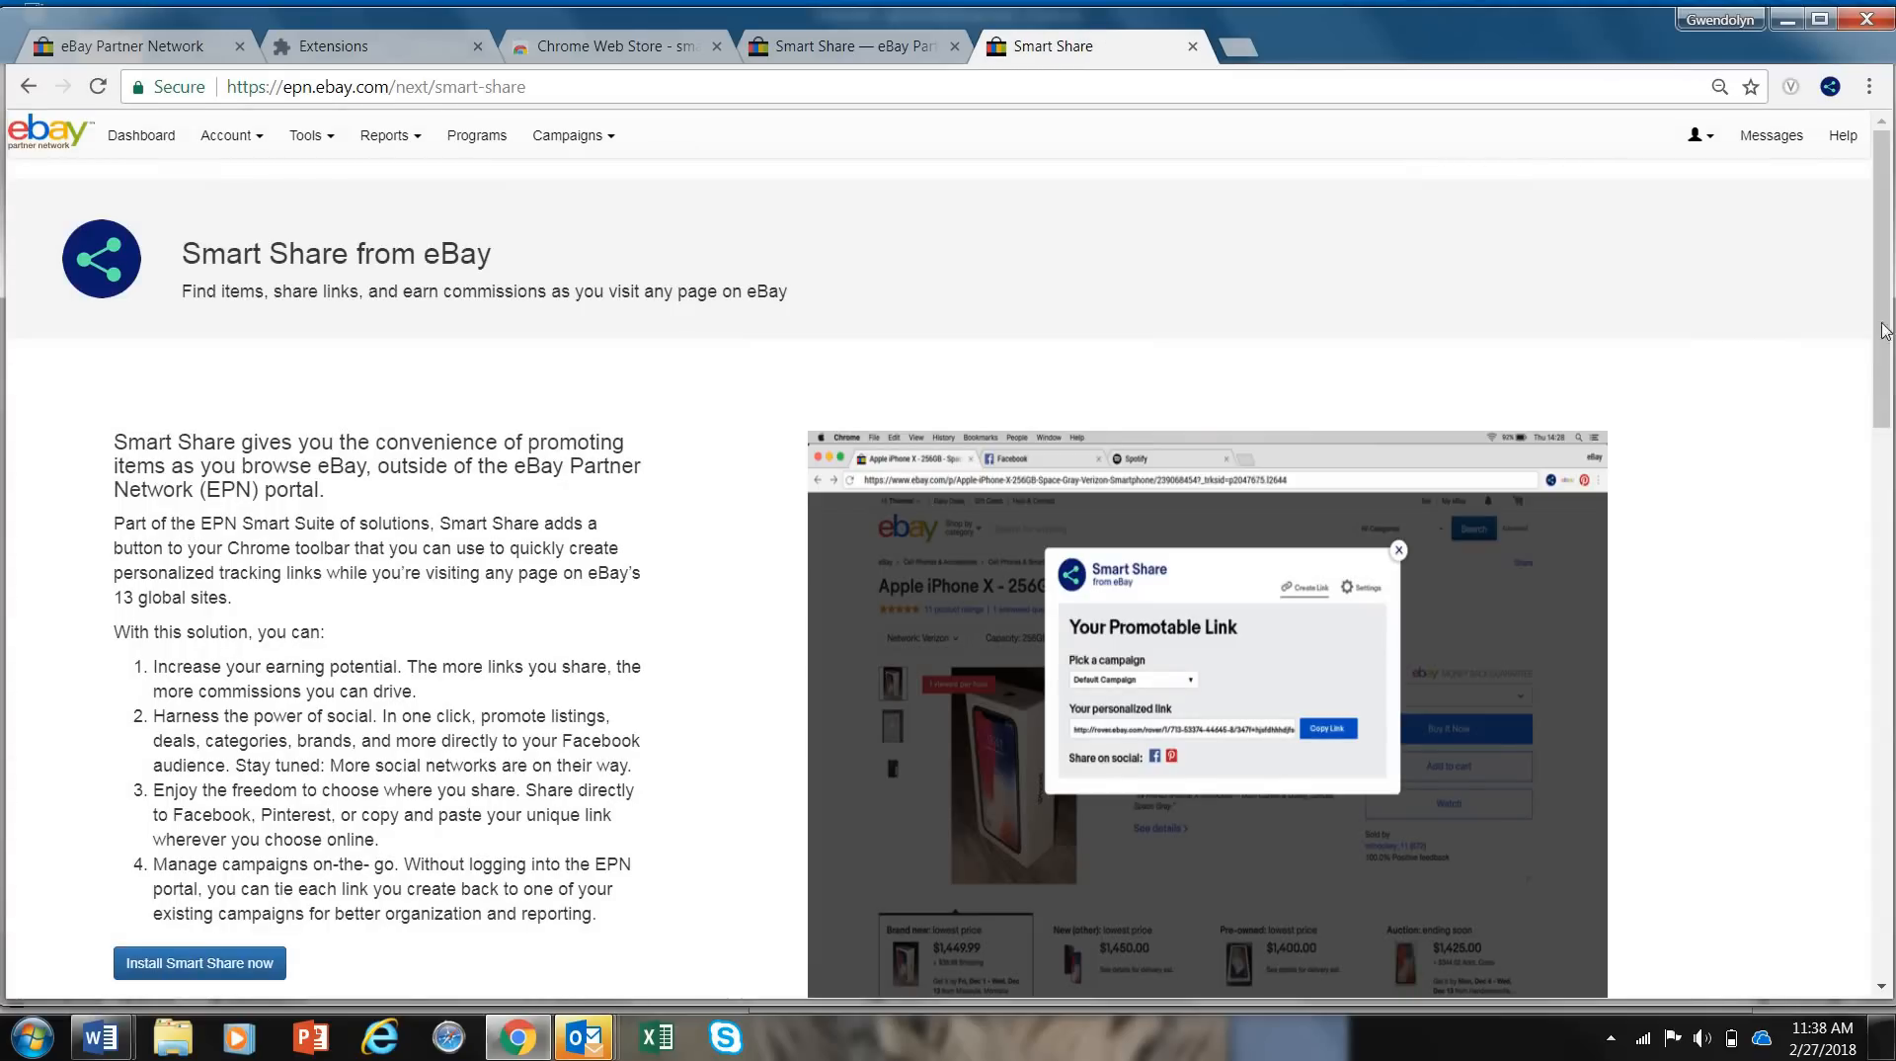
# Step: Download the campaign file for use in Smart Share and close the portal page
pyautogui.moveTo(1887, 272); pyautogui.dragTo(1169, 516)
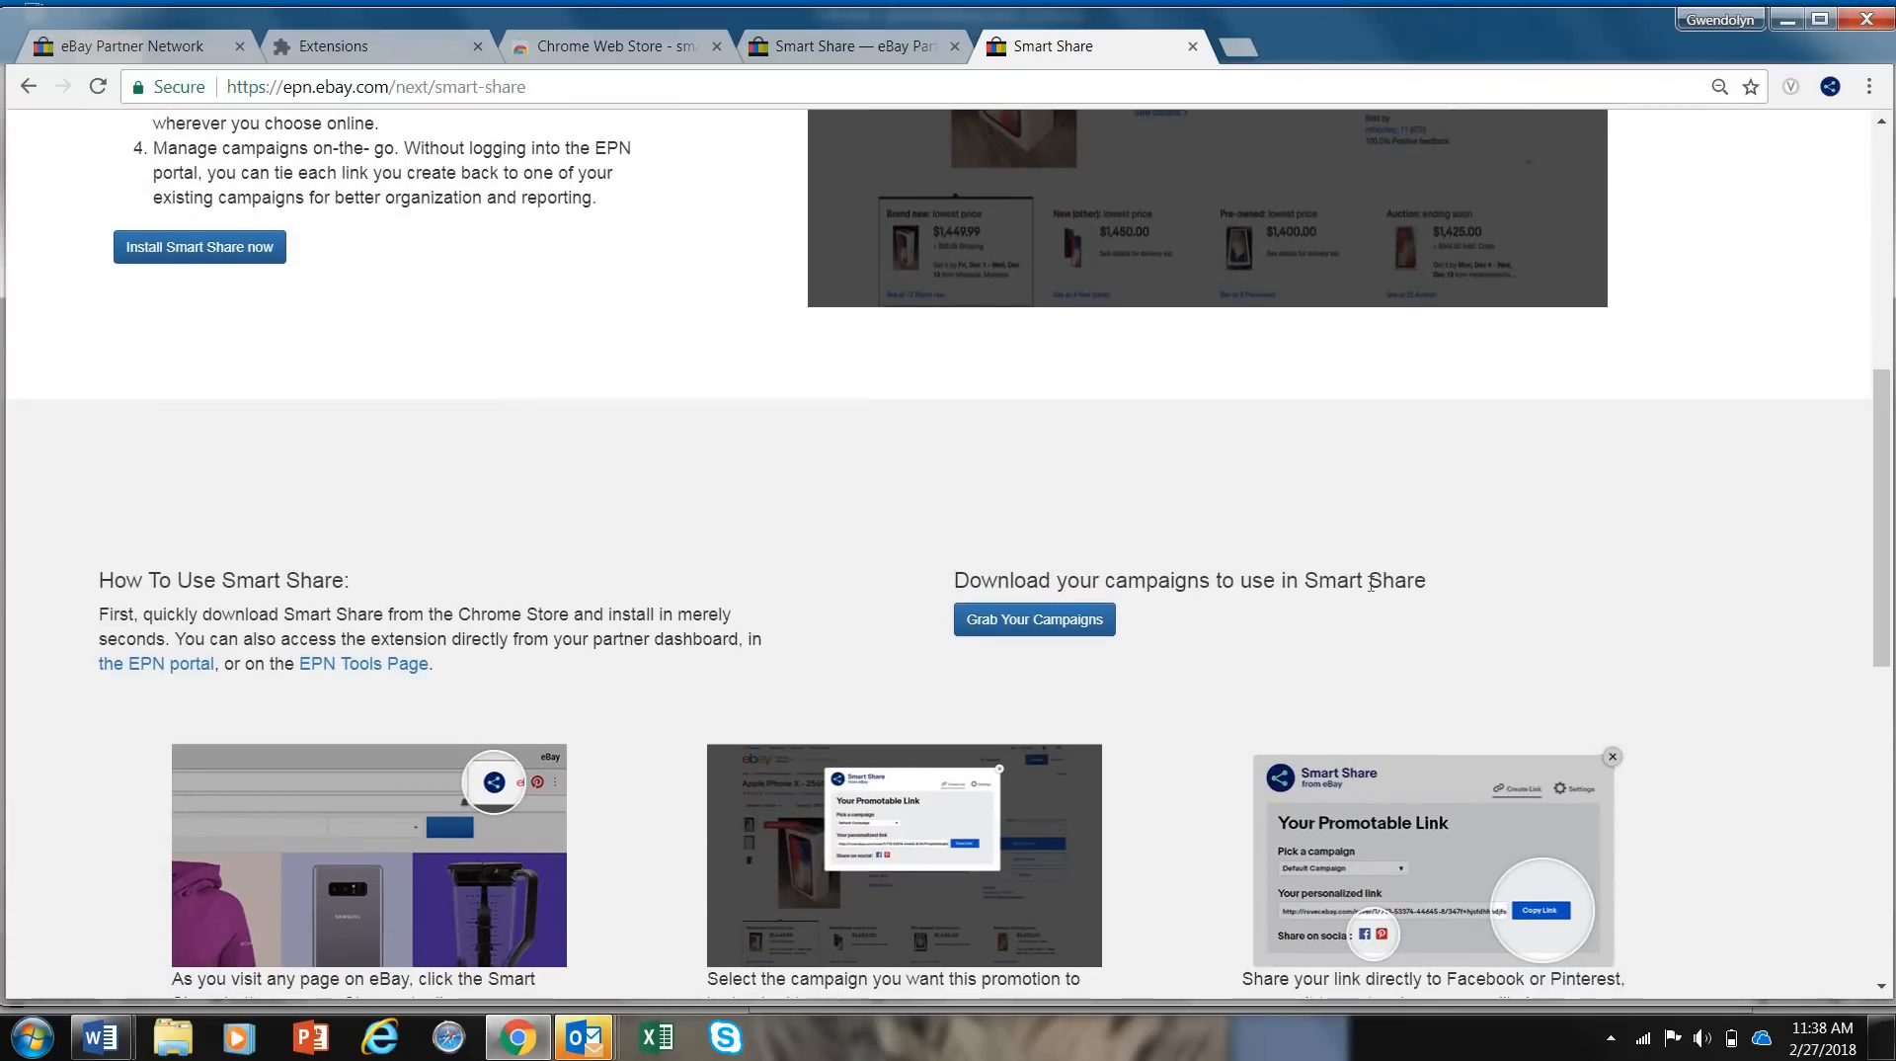
pyautogui.click(1025, 623)
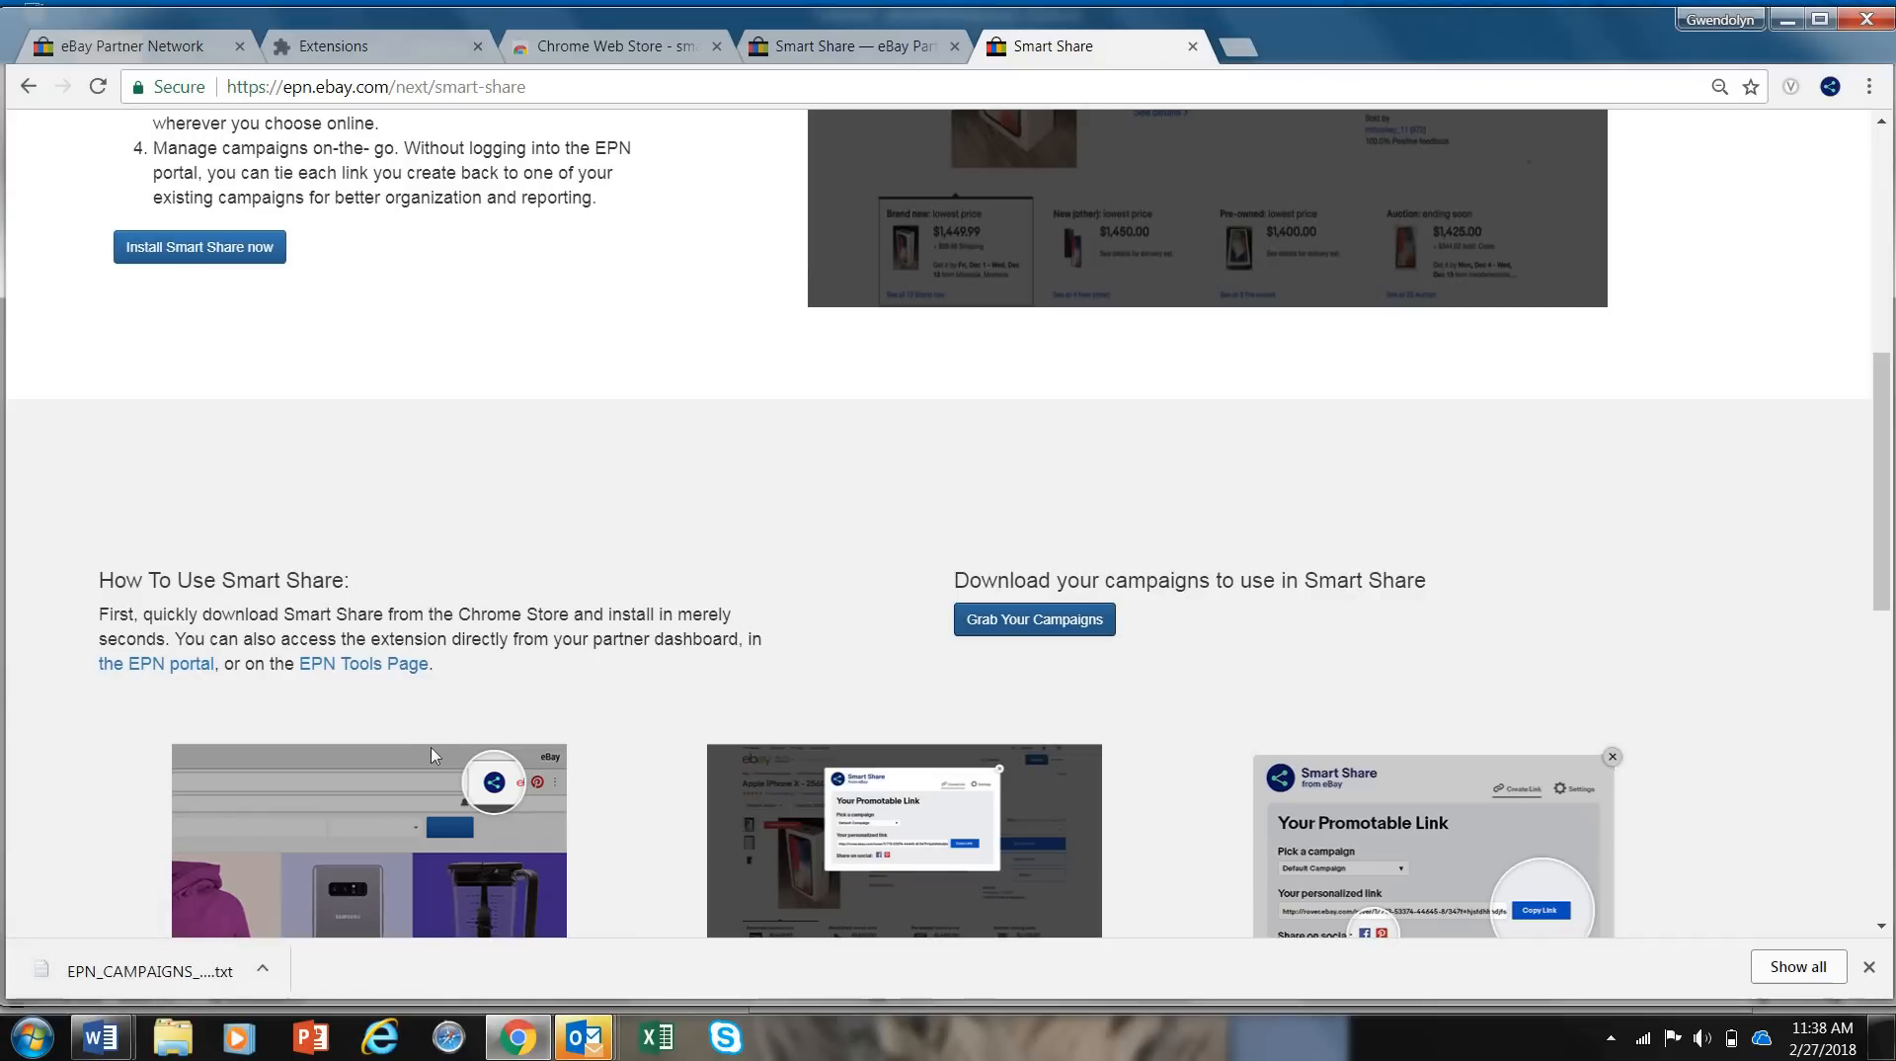
pyautogui.click(1194, 48)
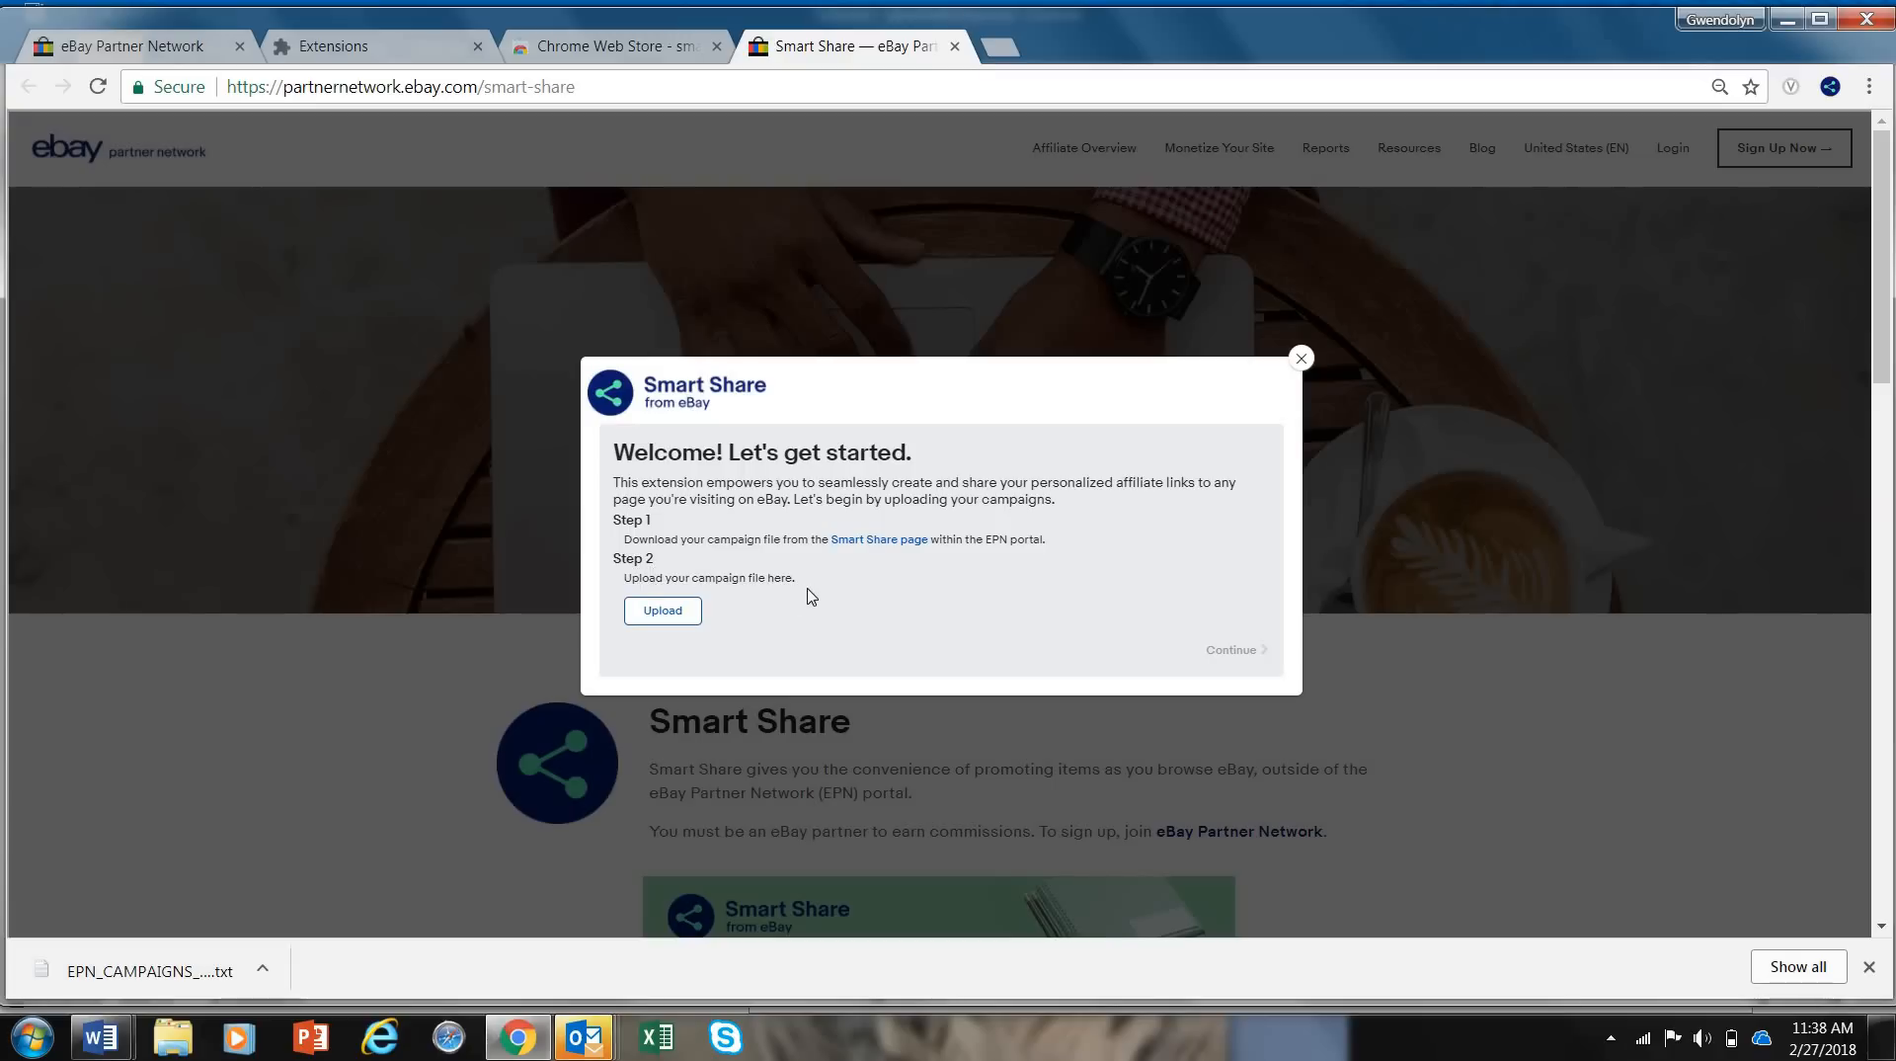
# Step: Upload the newest campaign file, EPN_CAMPAIGNS_20180227_120218, from Downloads to Smart Share and continue to the promotable link
pyautogui.click(671, 611)
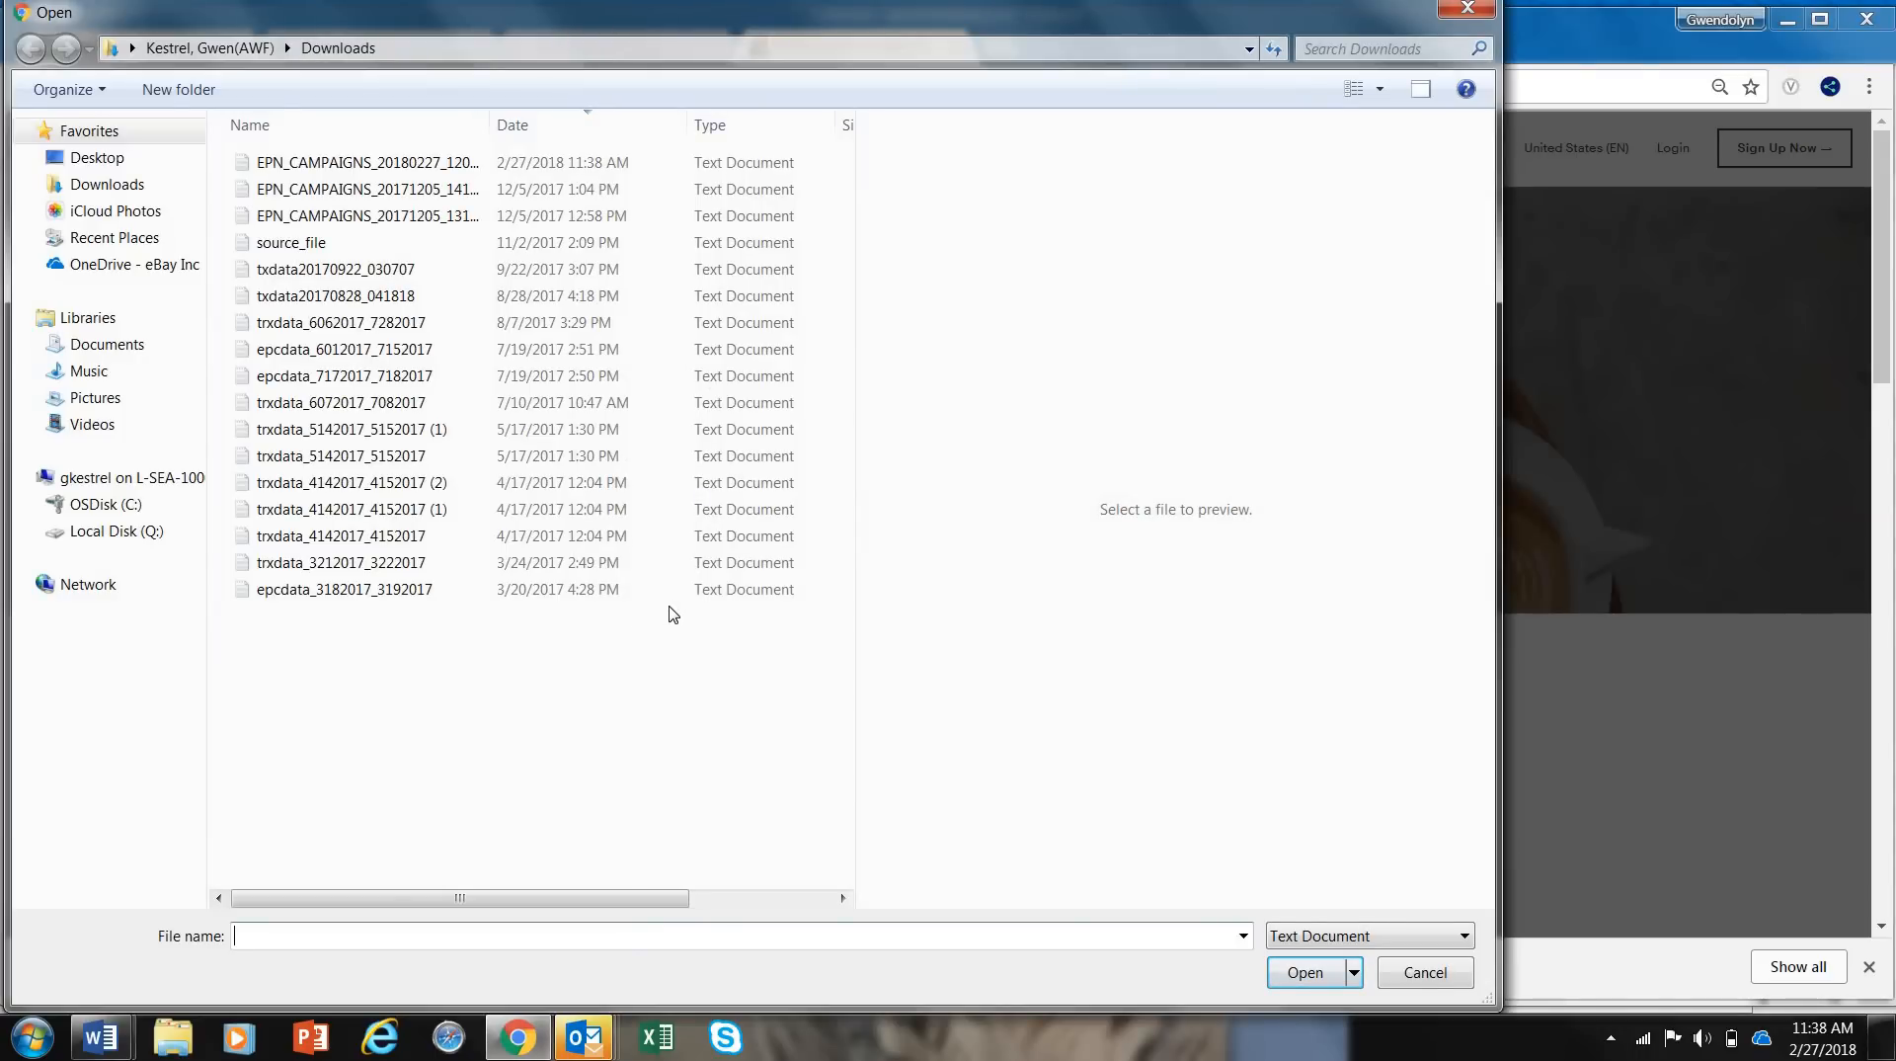
pyautogui.click(109, 194)
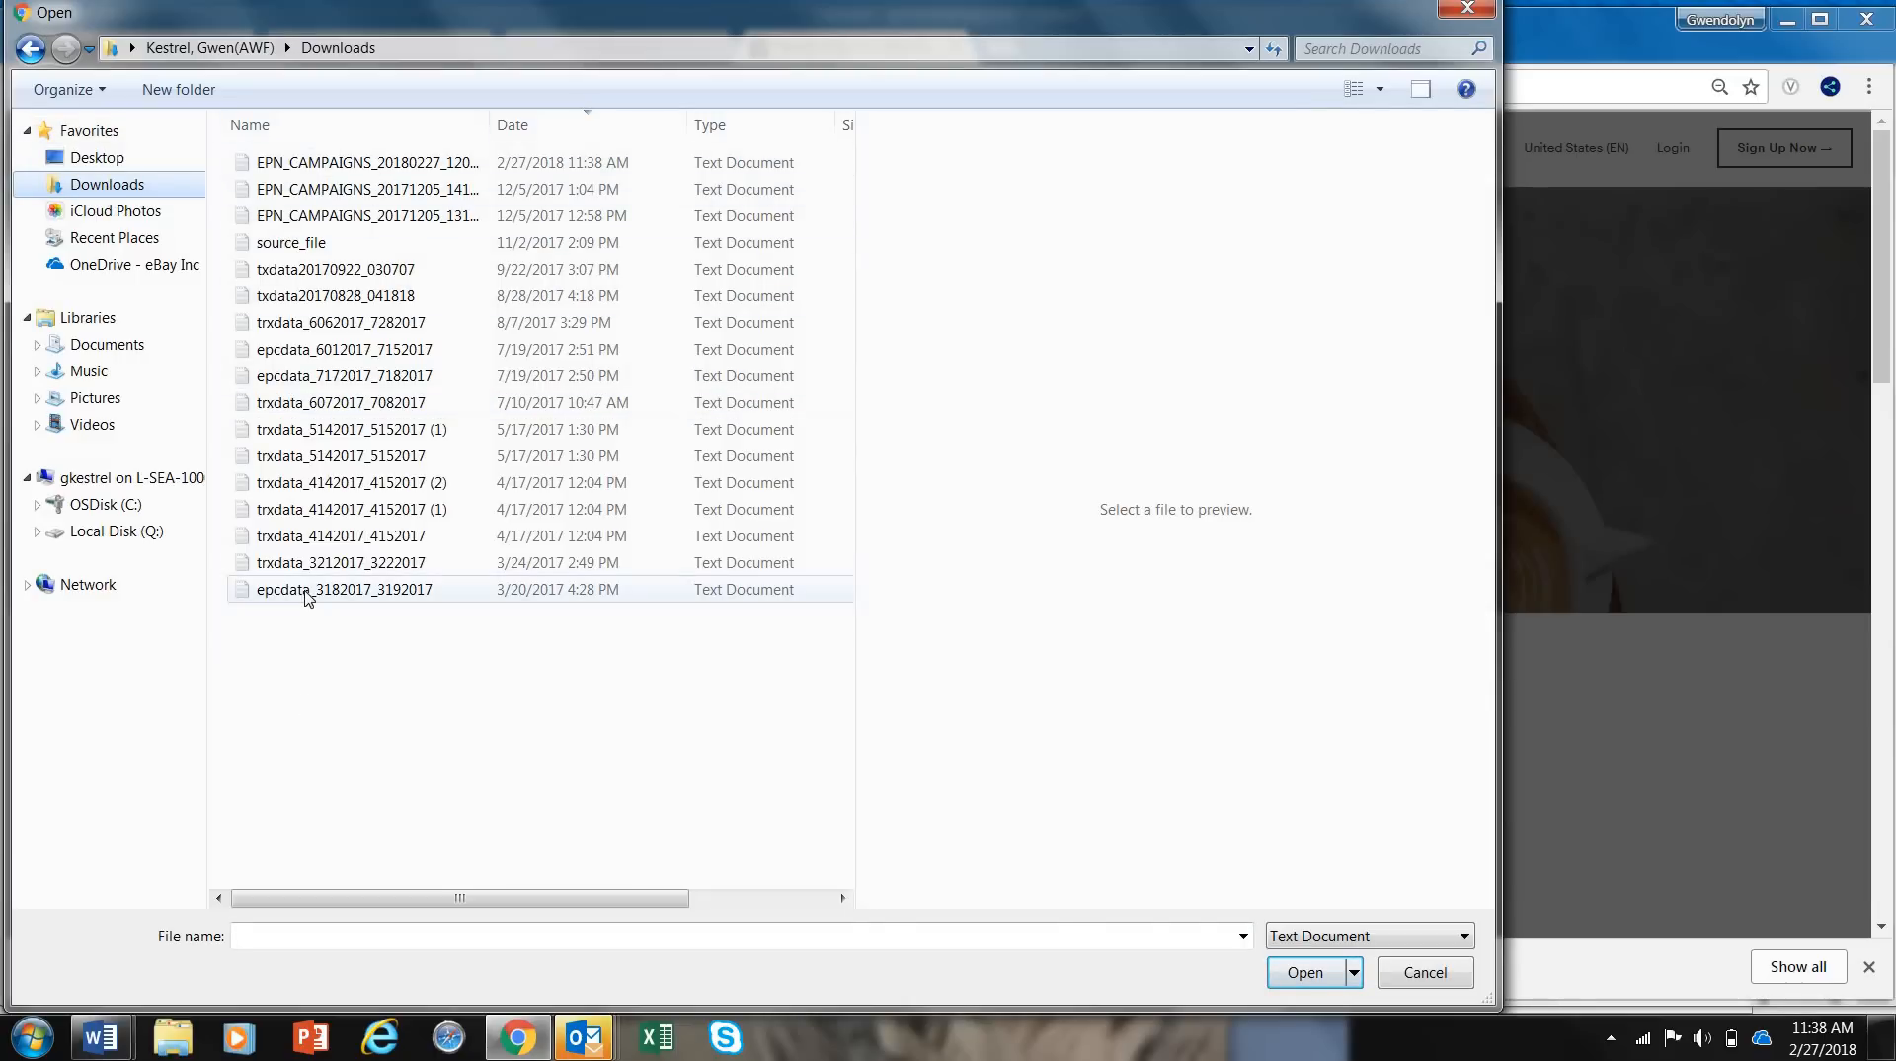
pyautogui.click(393, 128)
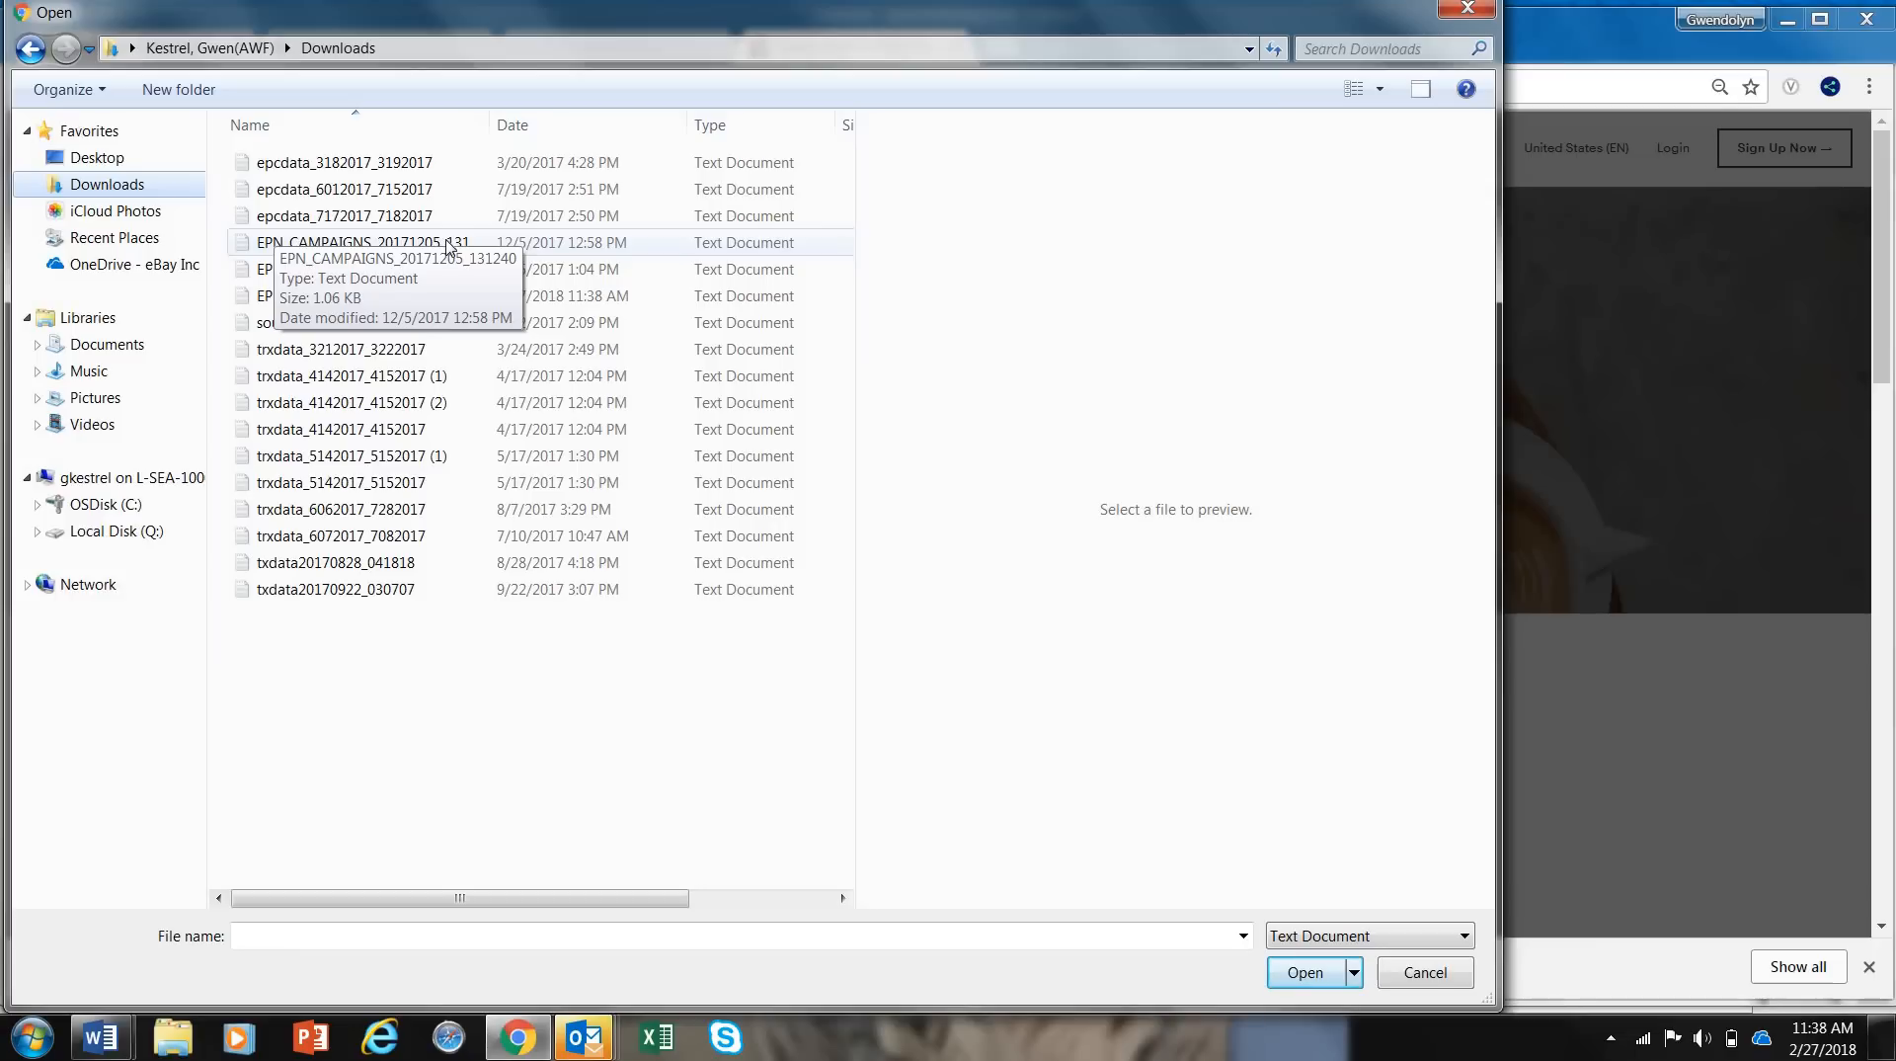
pyautogui.click(576, 128)
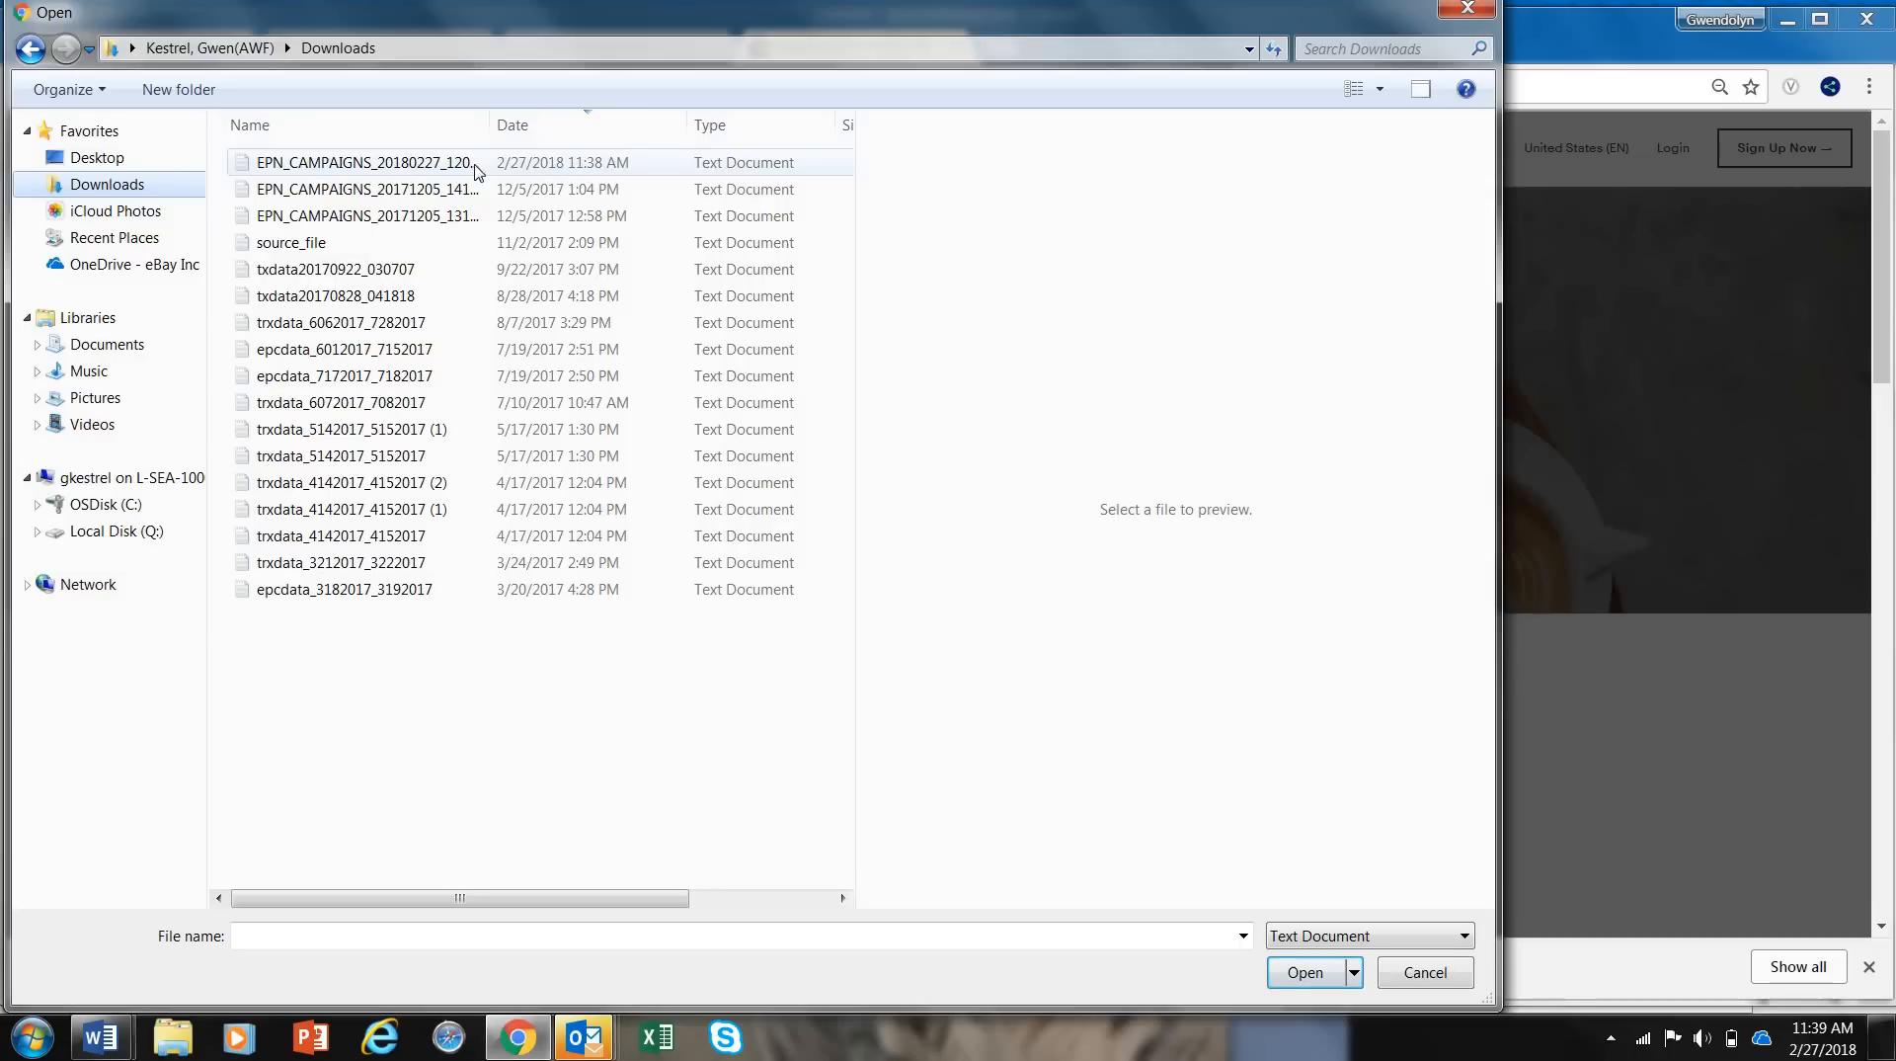
pyautogui.click(421, 166)
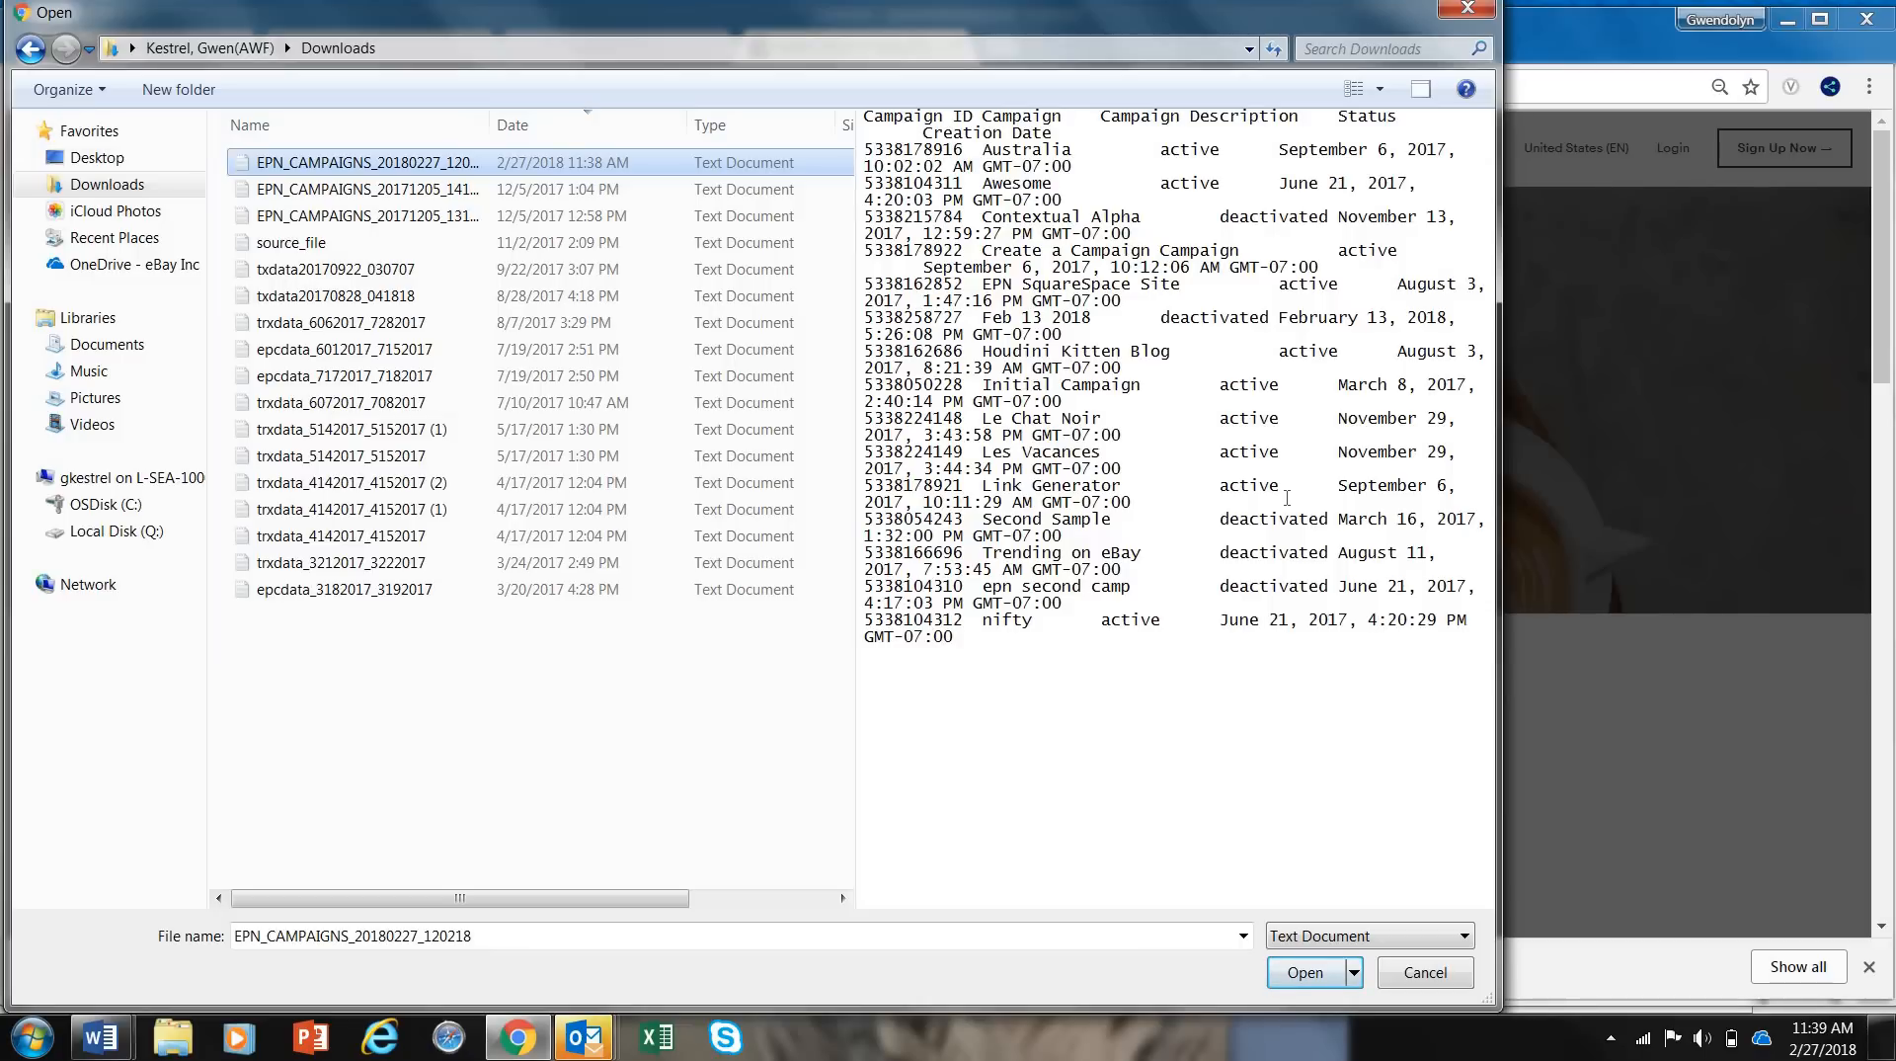
pyautogui.click(1310, 974)
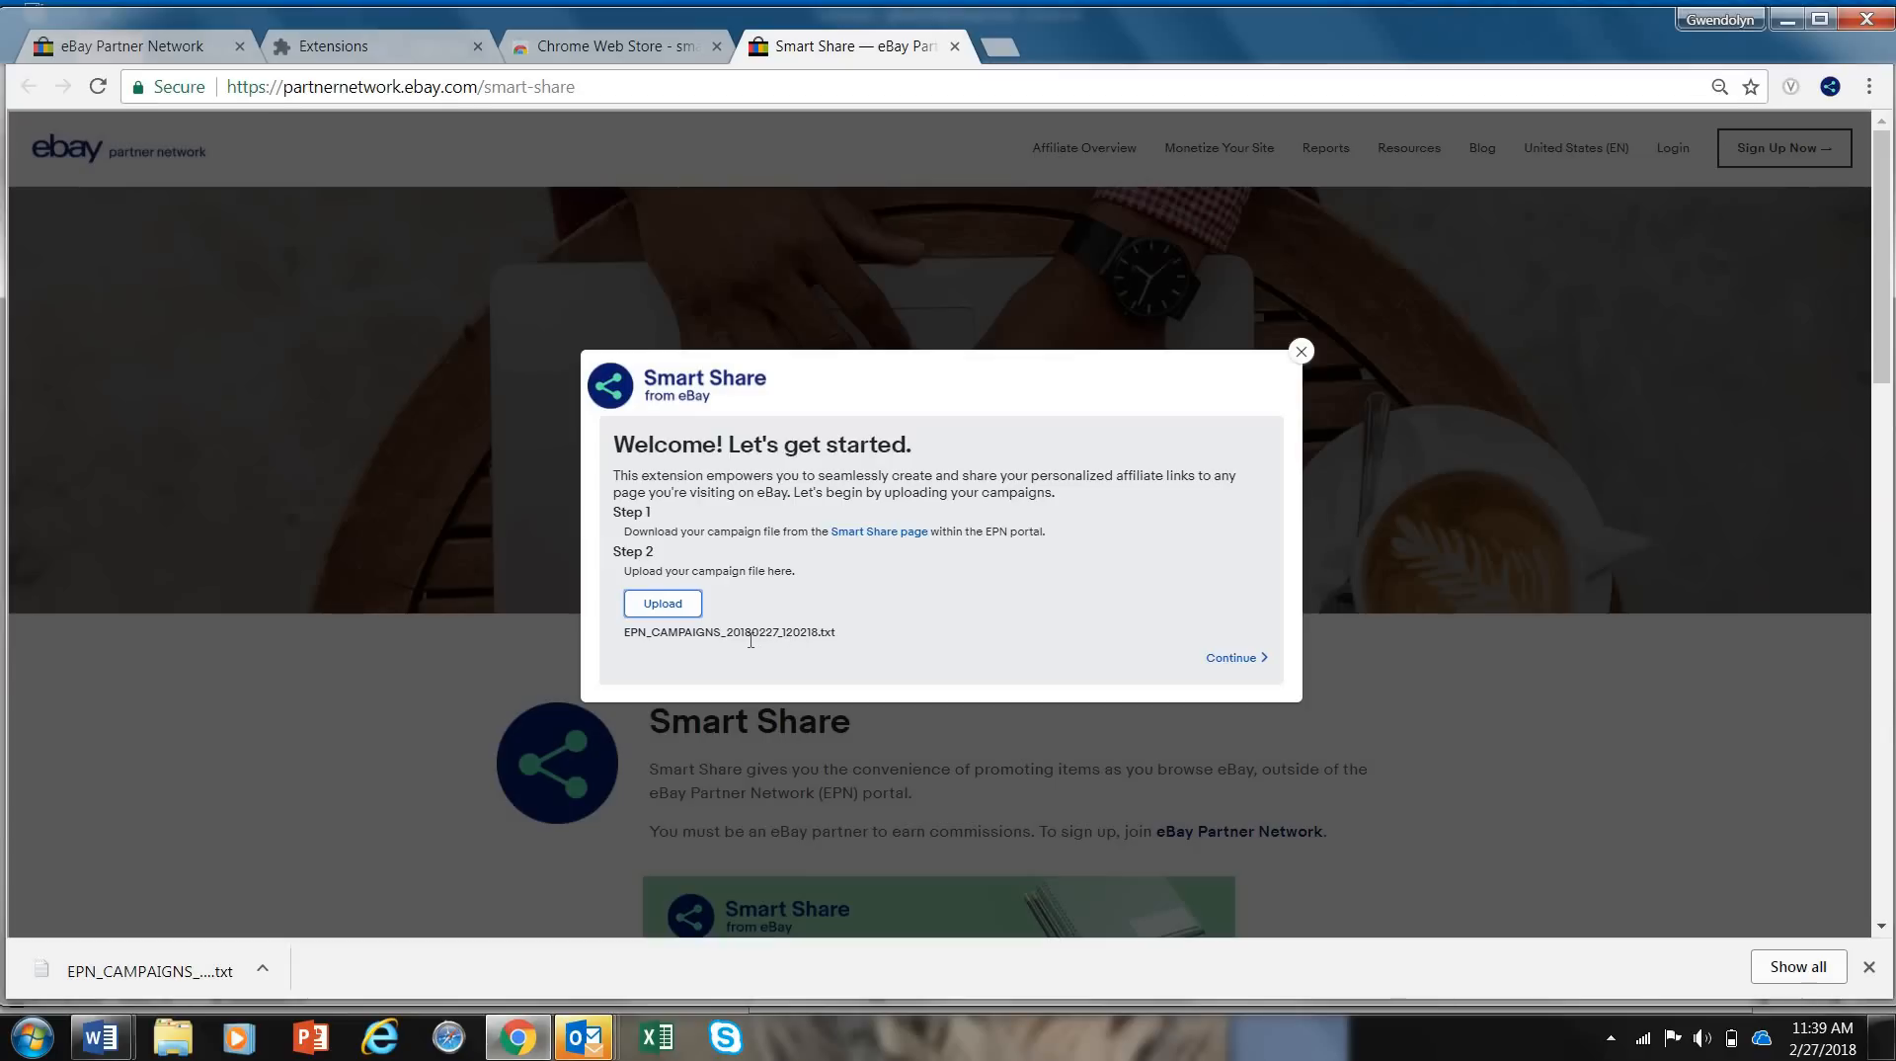
pyautogui.click(1242, 669)
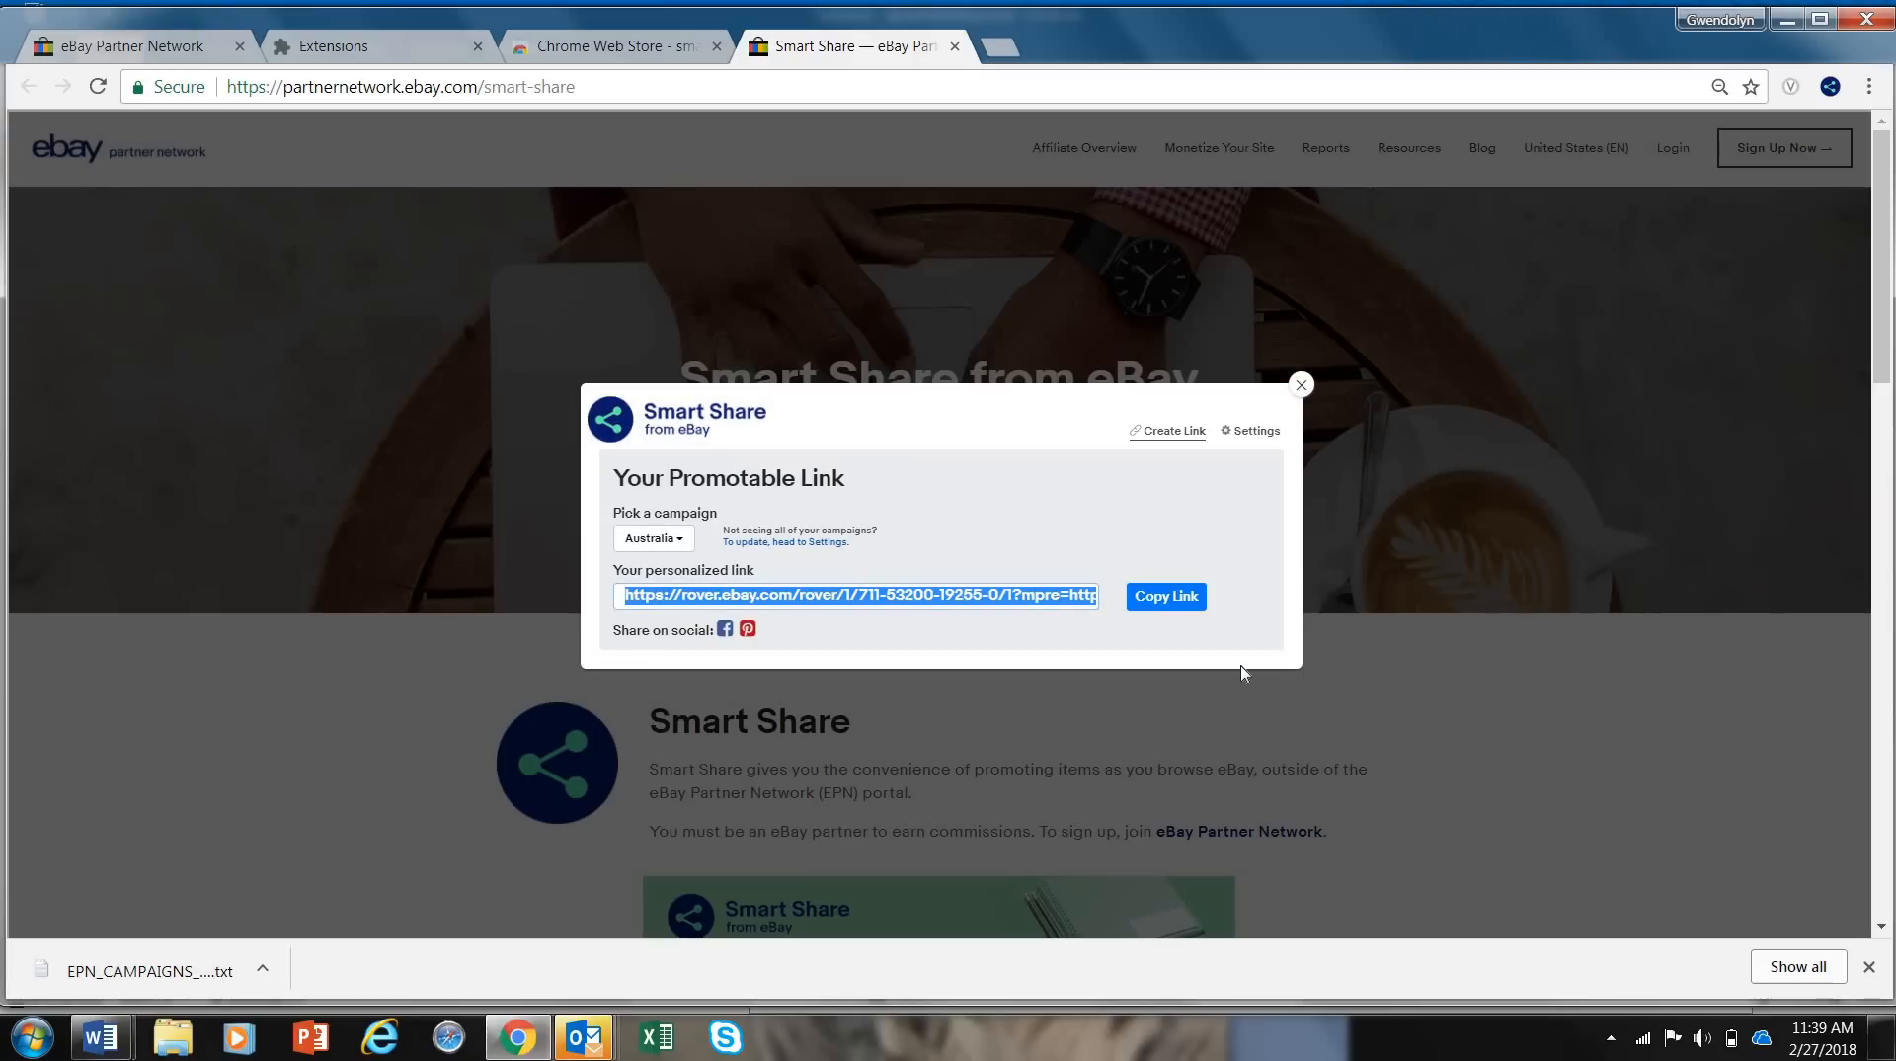
# Step: View the campaign choices for the promotable link and open the Smart Share settings
pyautogui.click(686, 541)
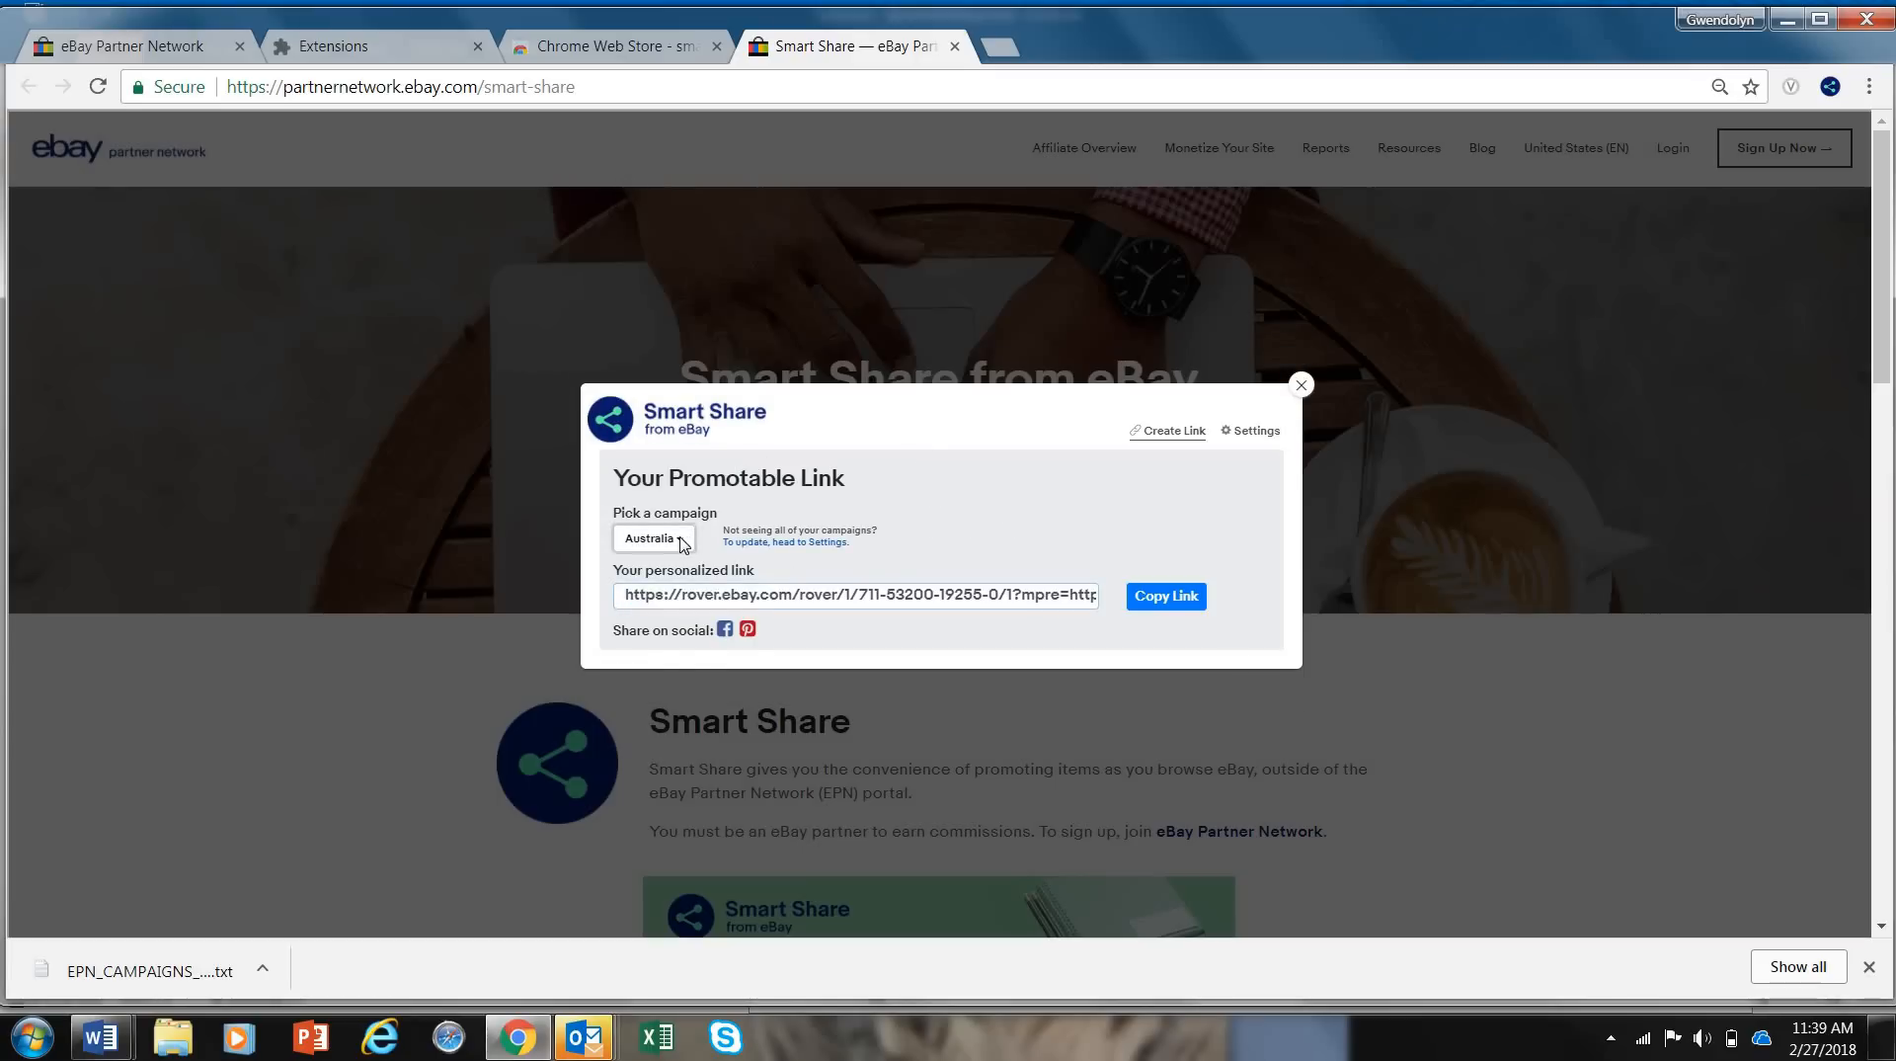
pyautogui.click(957, 538)
pyautogui.click(1251, 435)
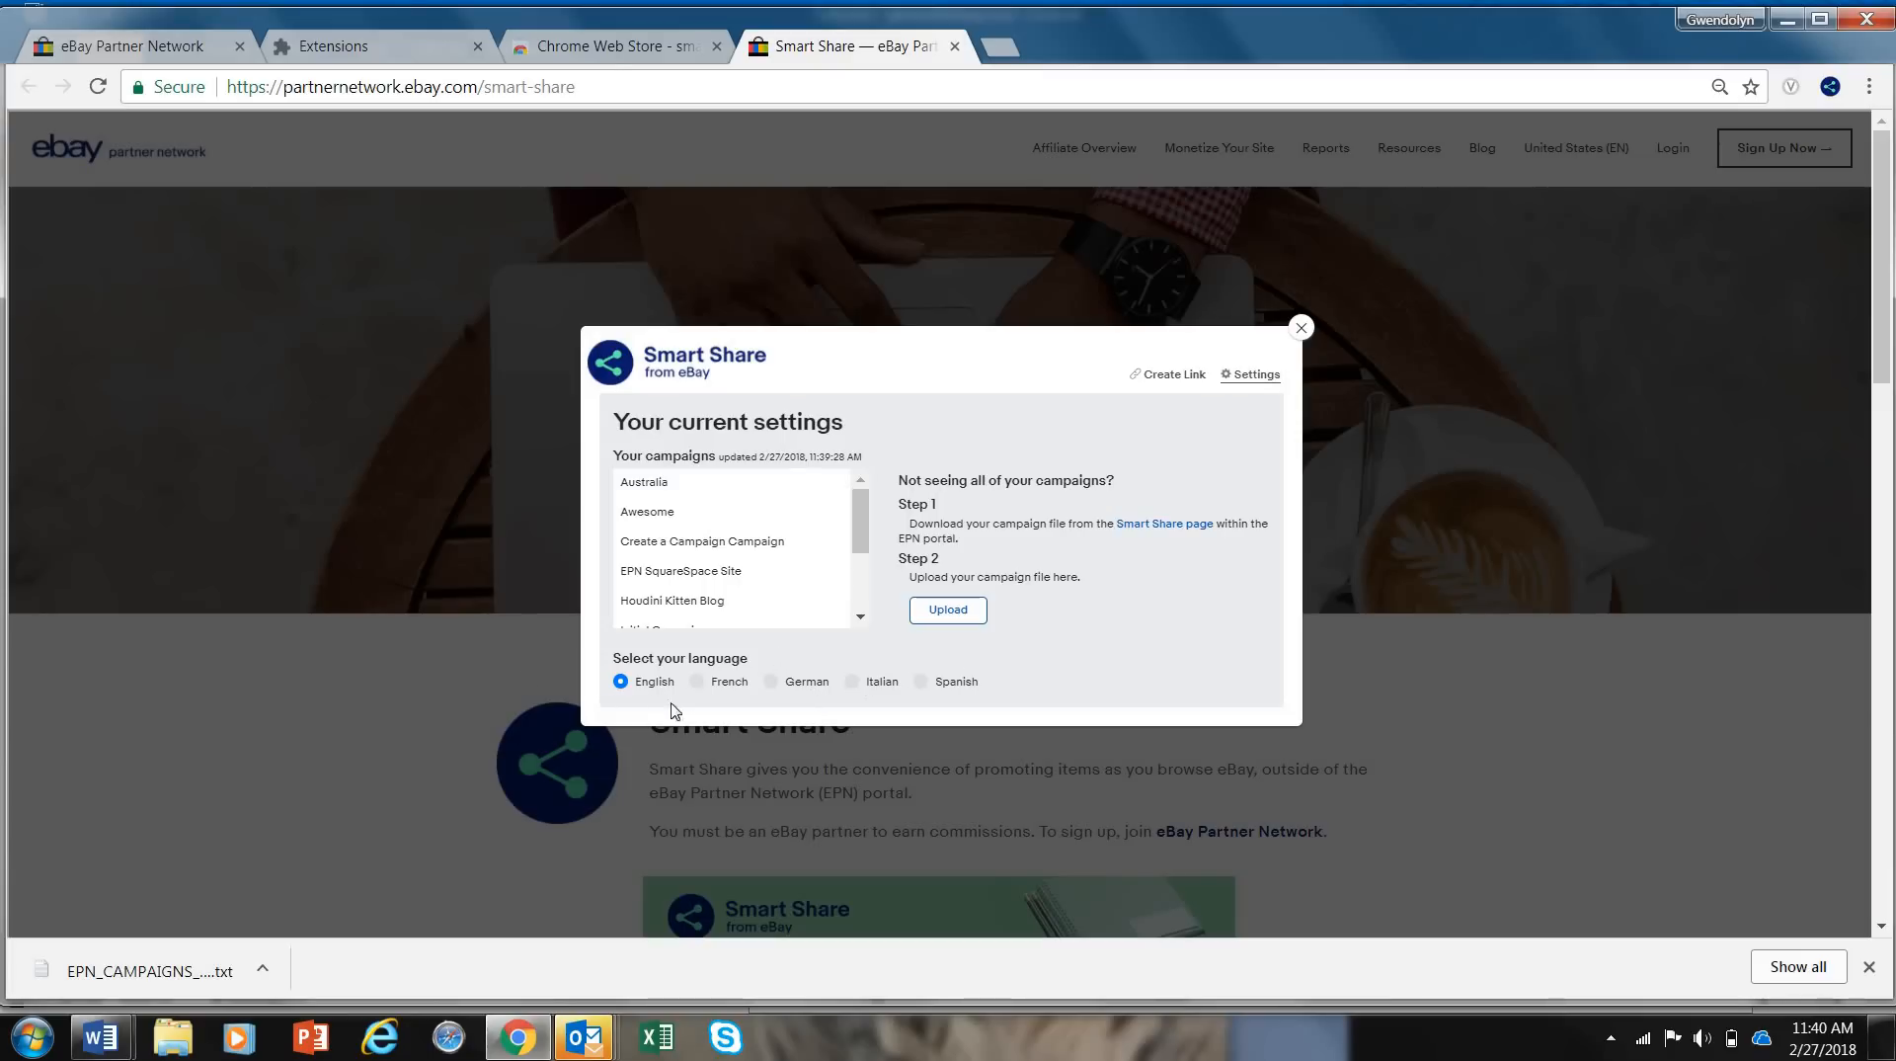
# Step: Switch the Smart Share language to French and back to English, and close the extension's dialog
pyautogui.click(698, 681)
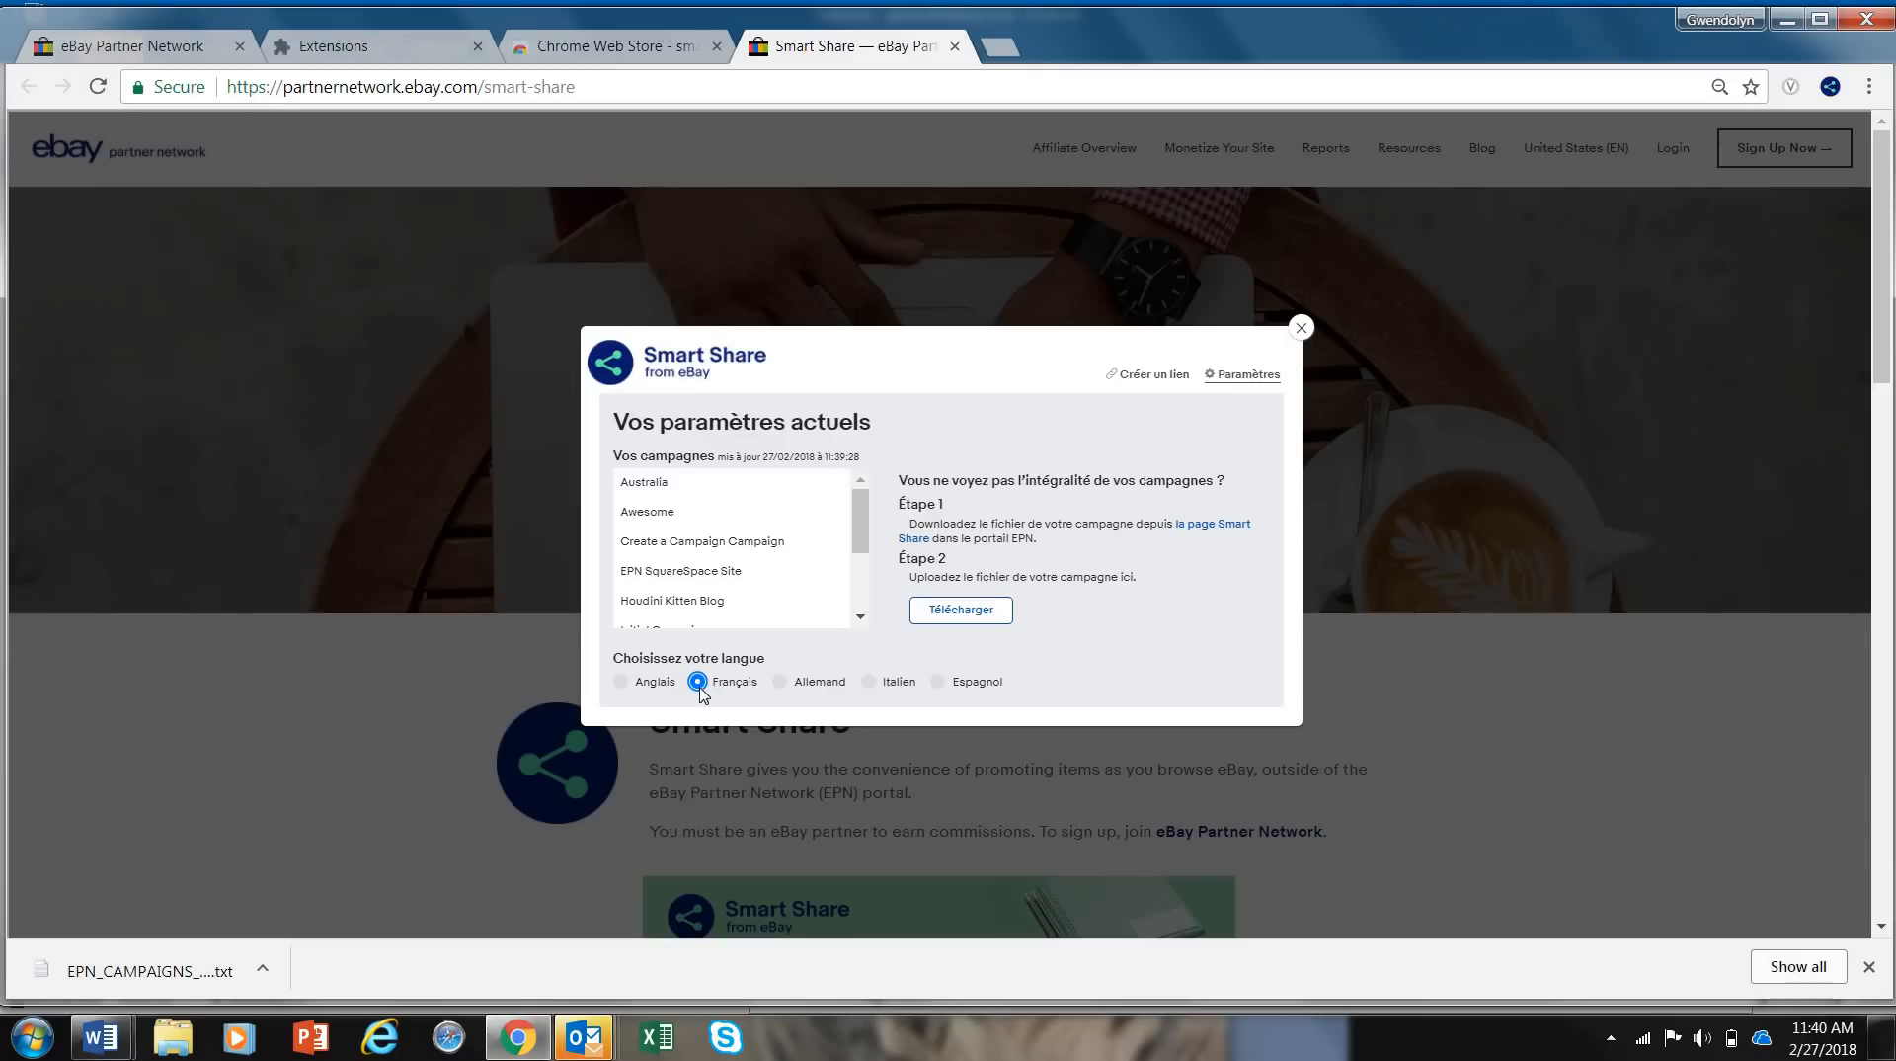
pyautogui.click(620, 682)
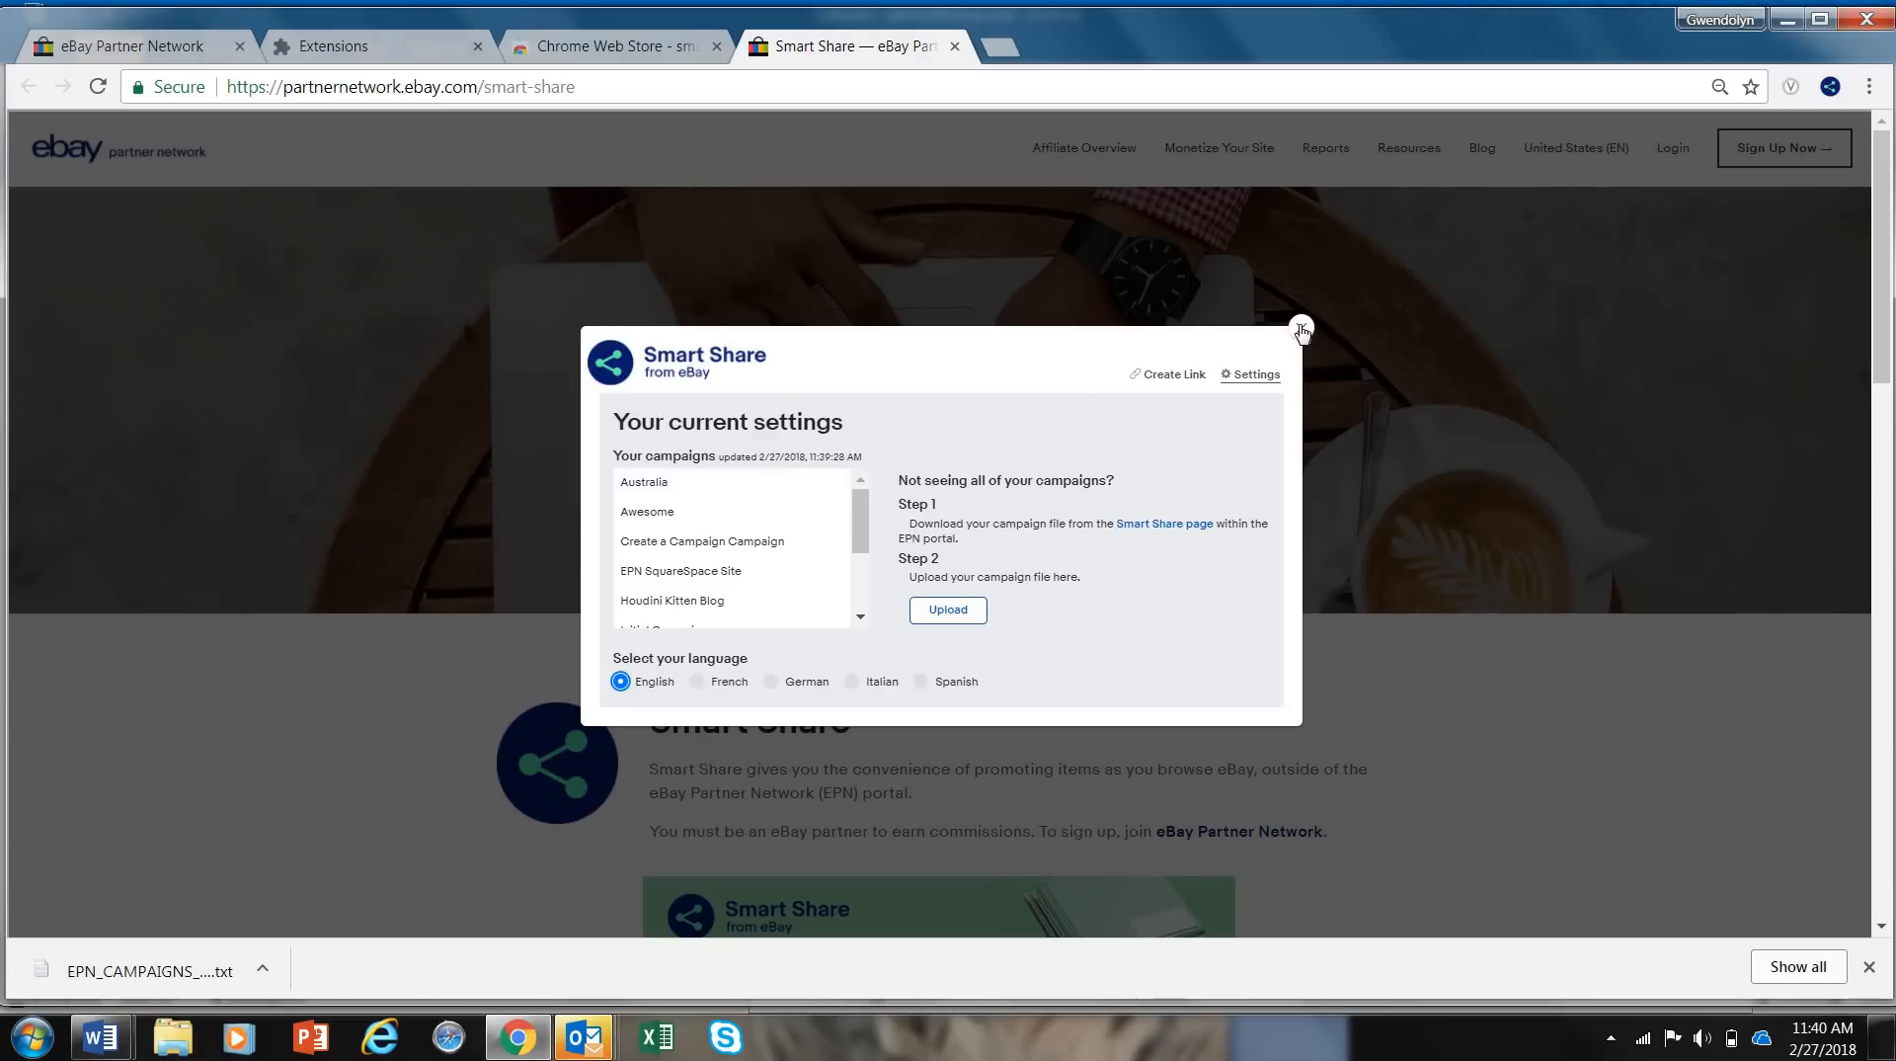
pyautogui.click(1300, 329)
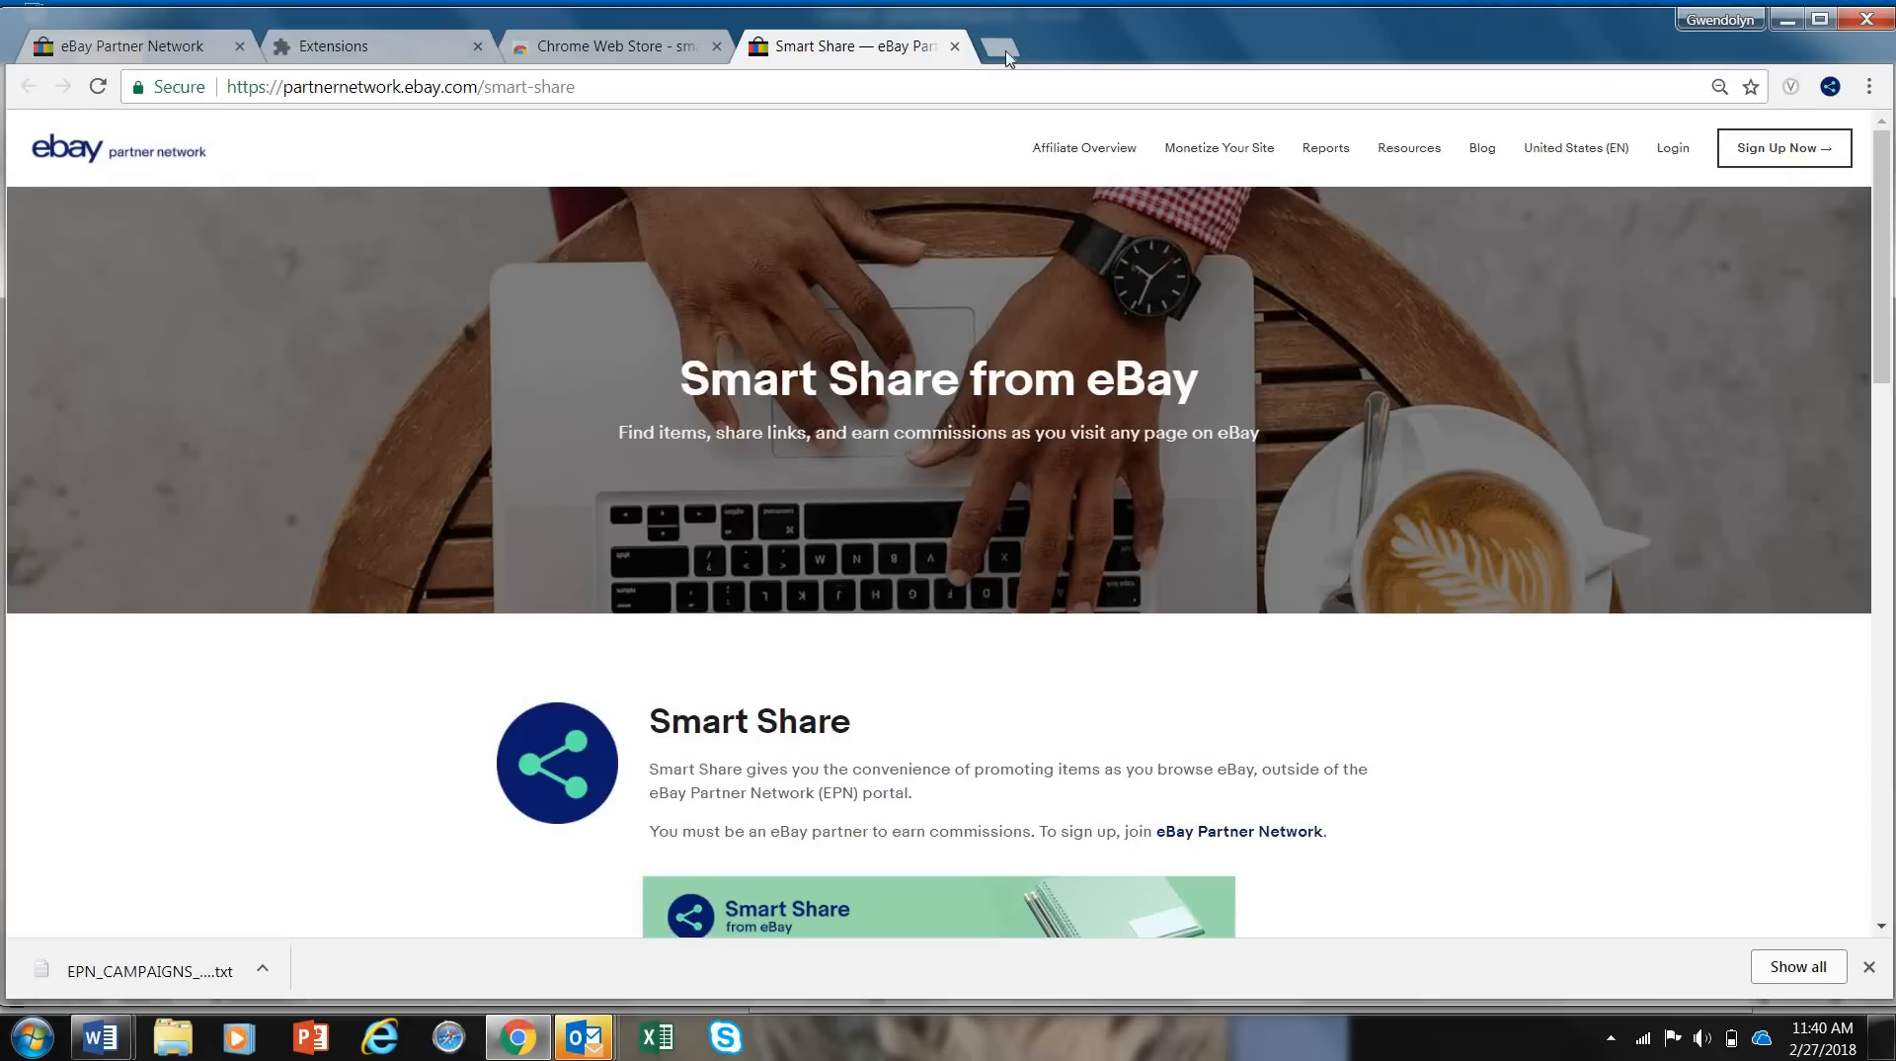
# Step: Open ebay.com in a new browser tab
pyautogui.click(1000, 48)
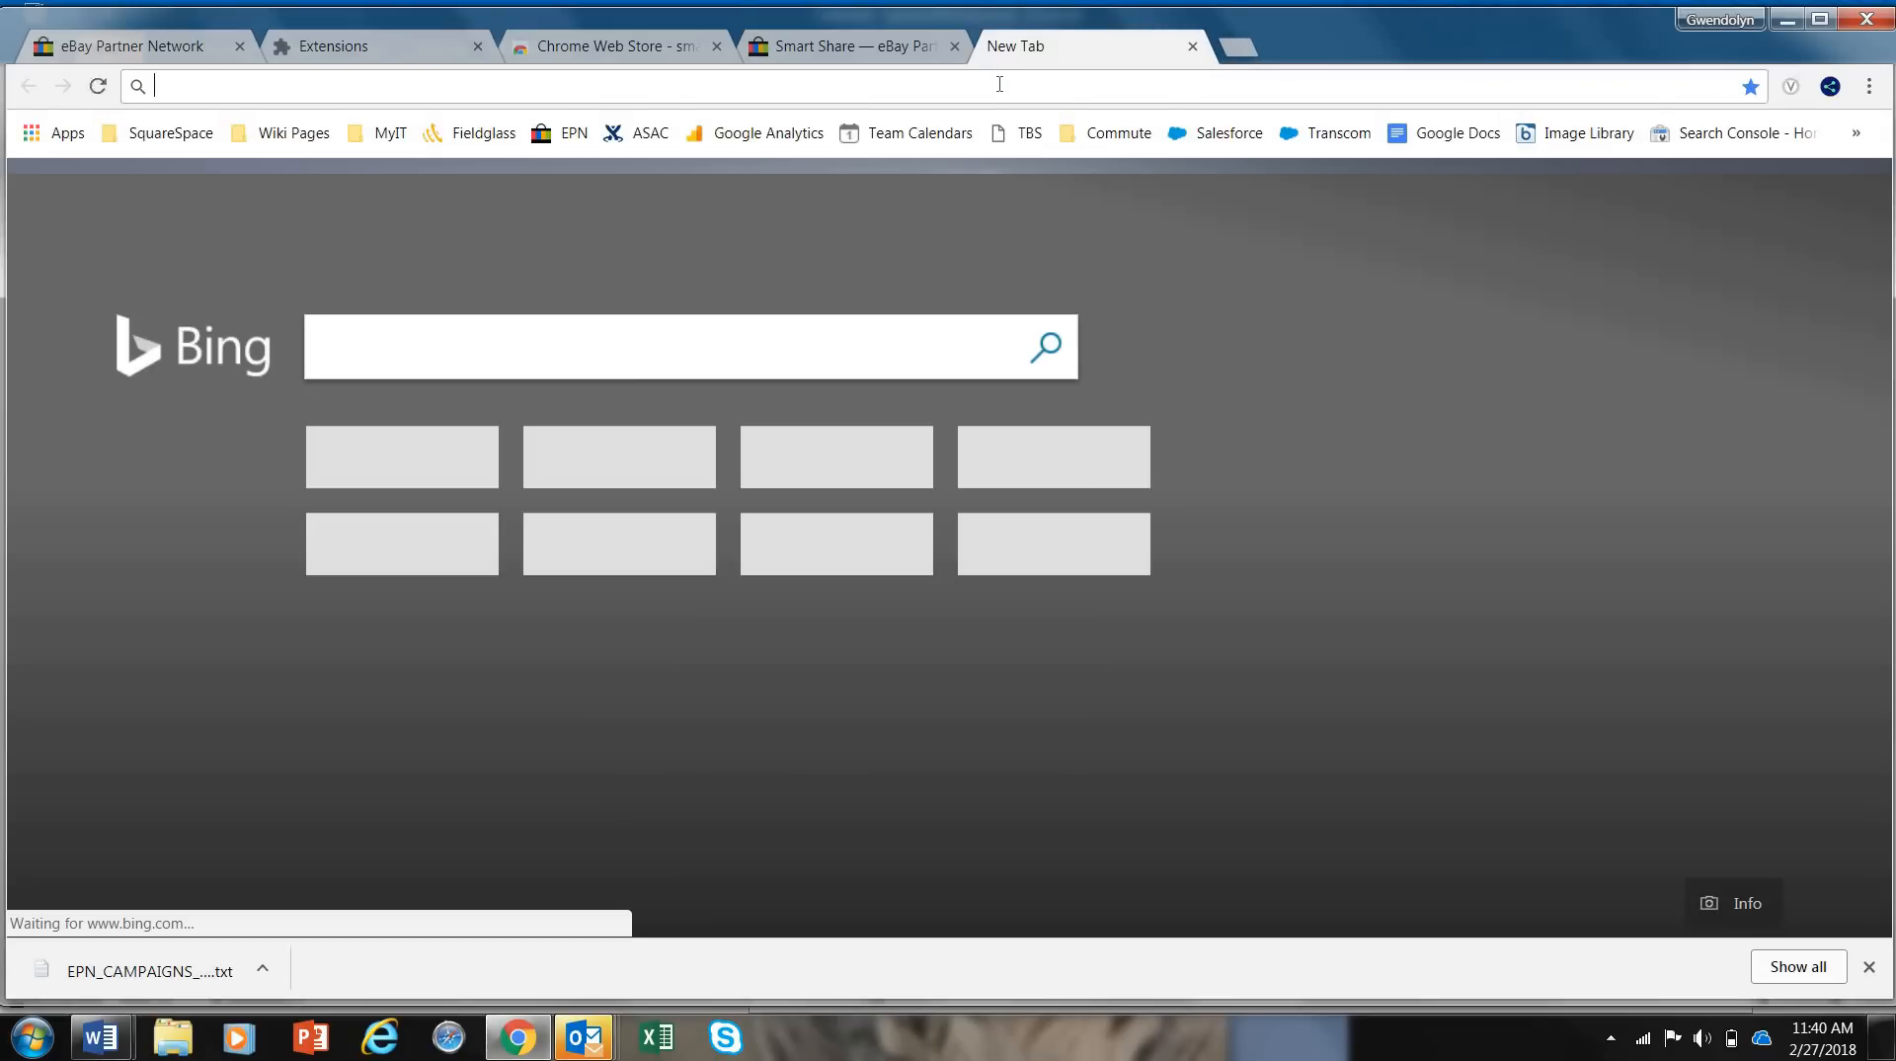
pyautogui.write('ebay.com')
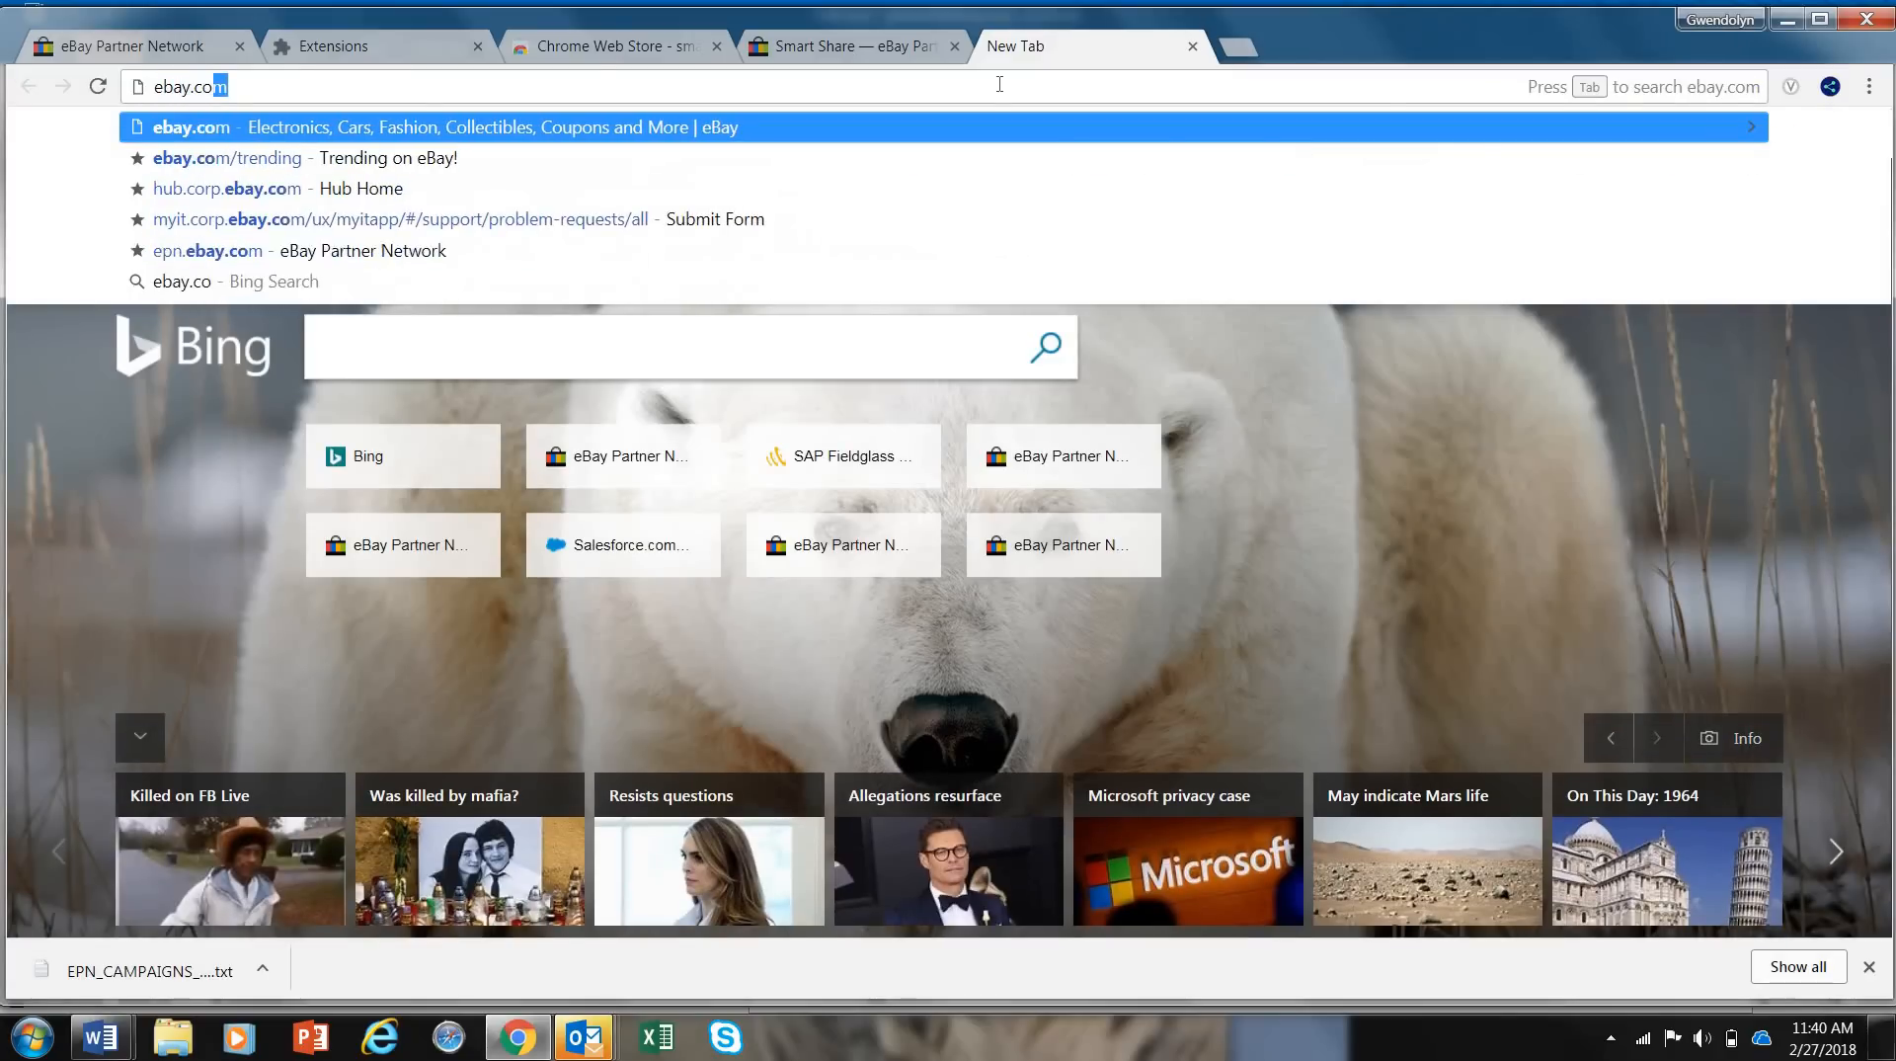
pyautogui.press('Return')
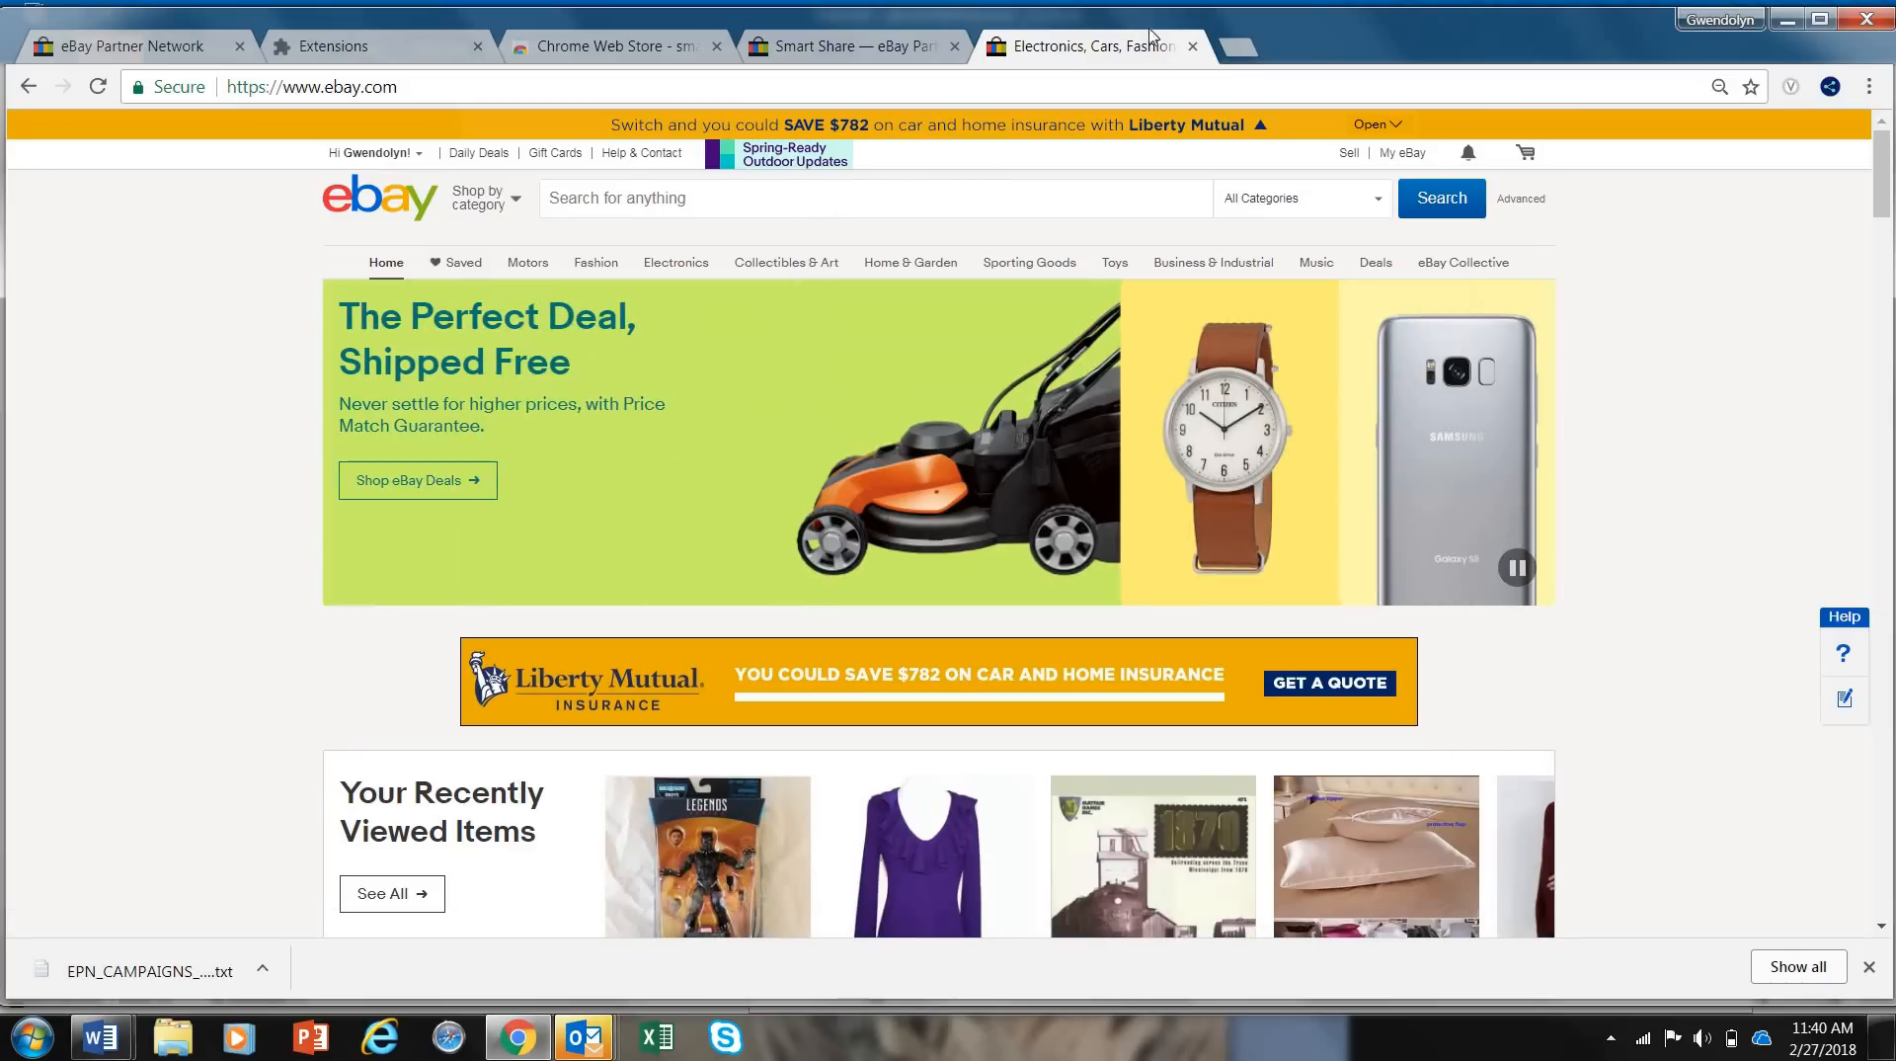
# Step: Open ebay.com/trending in a new tab, look through the trending topics down to Black Panther, and close the tab
pyautogui.click(1235, 49)
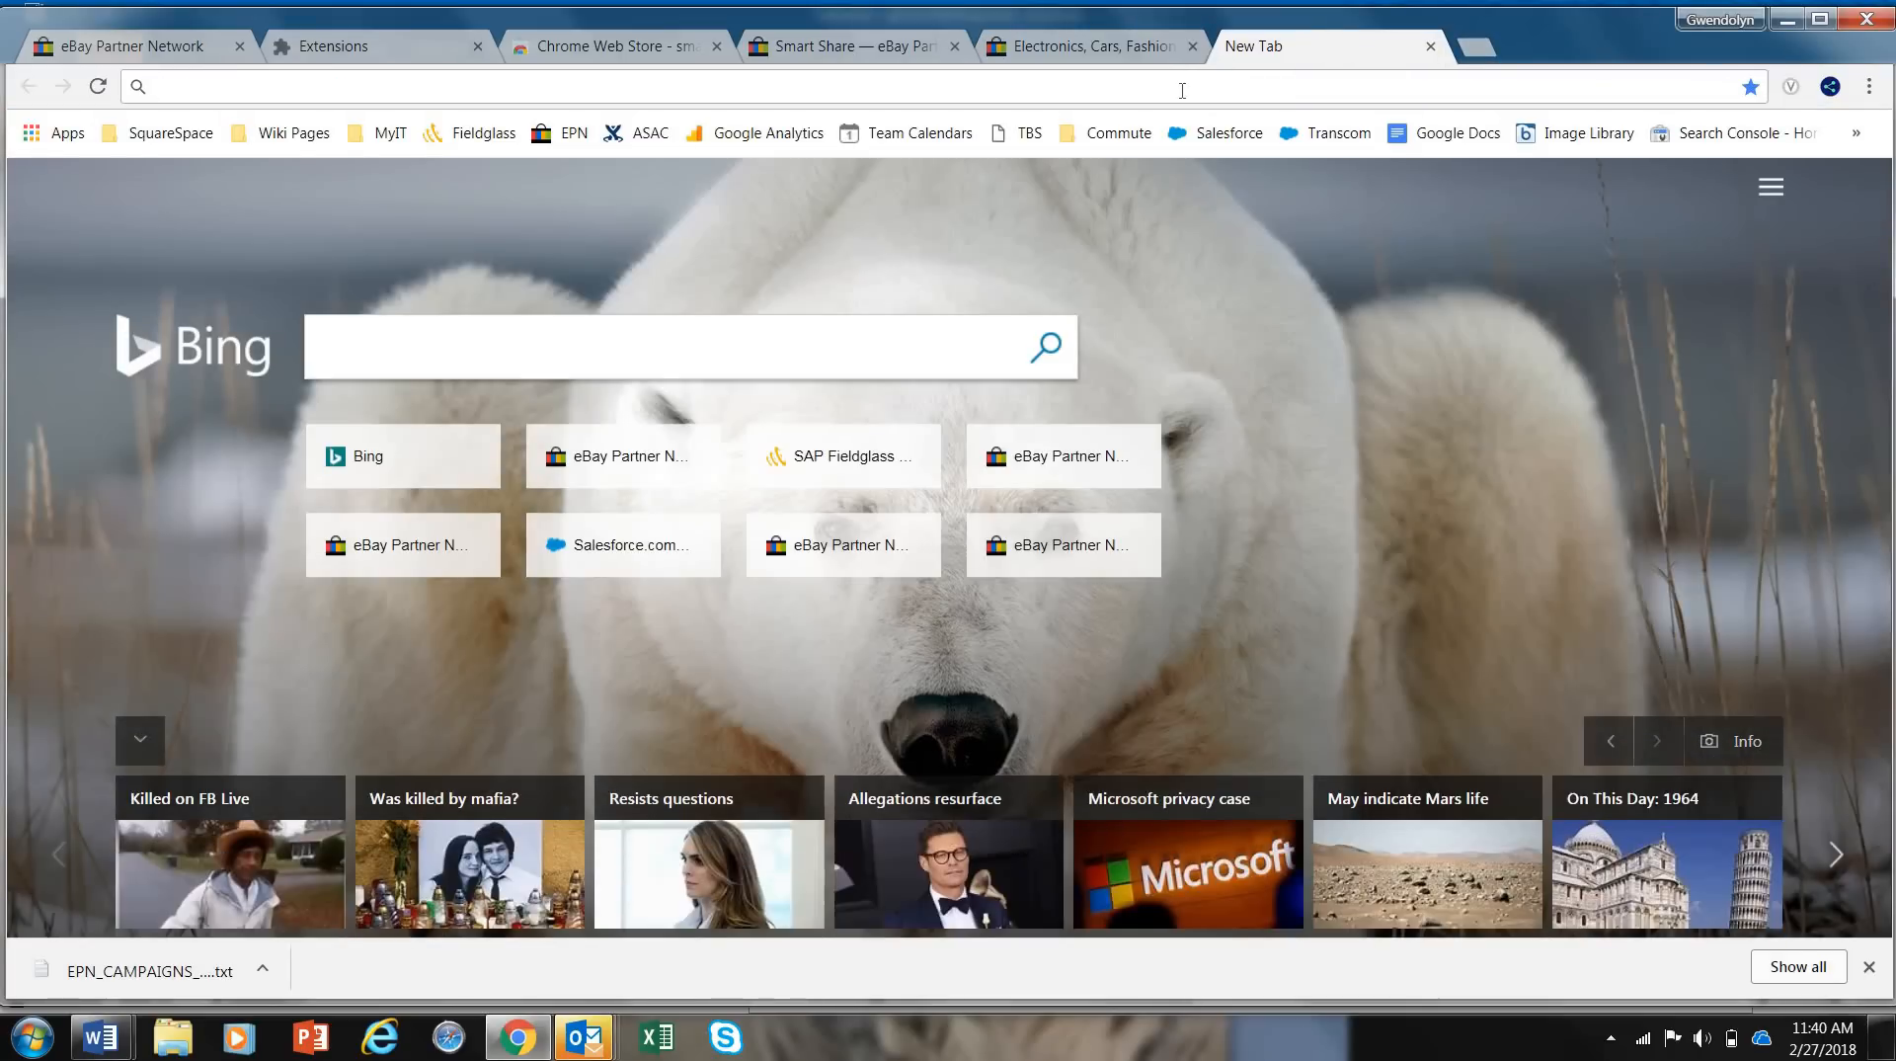
pyautogui.write('ebay.com/trending')
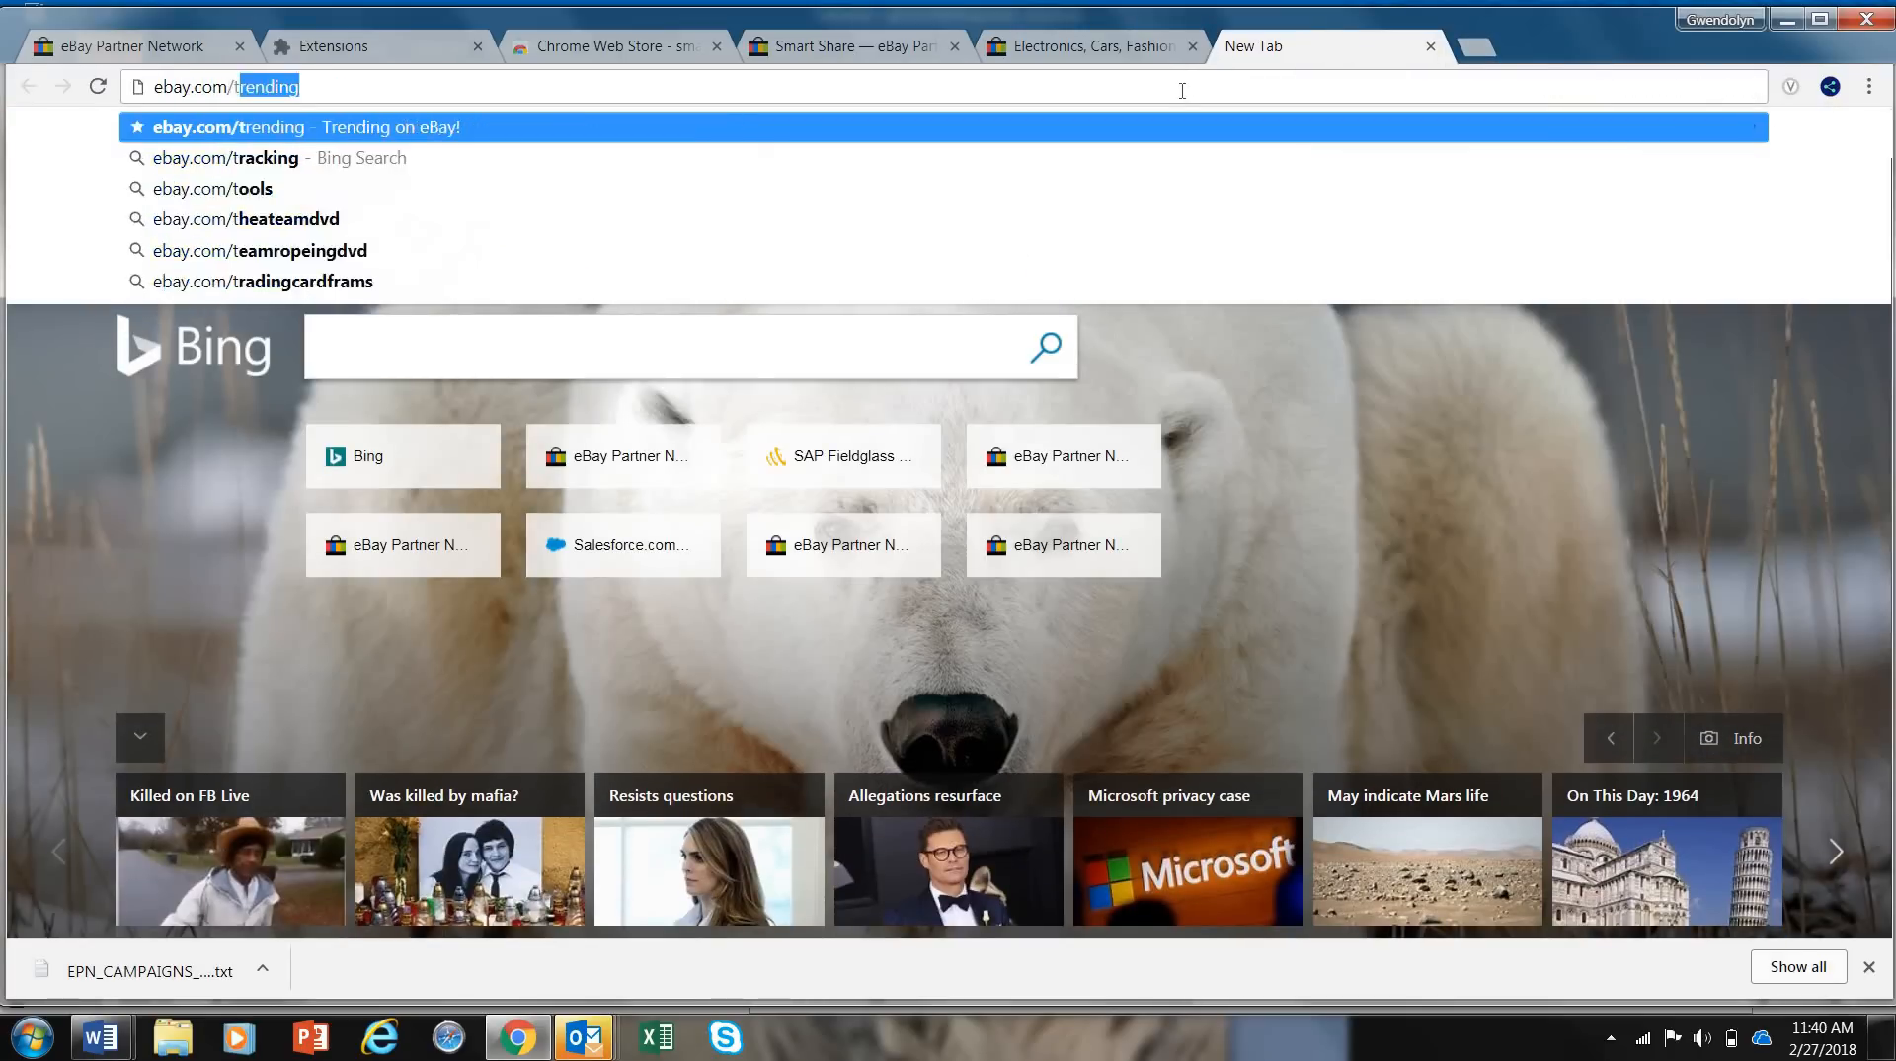
pyautogui.press('Return')
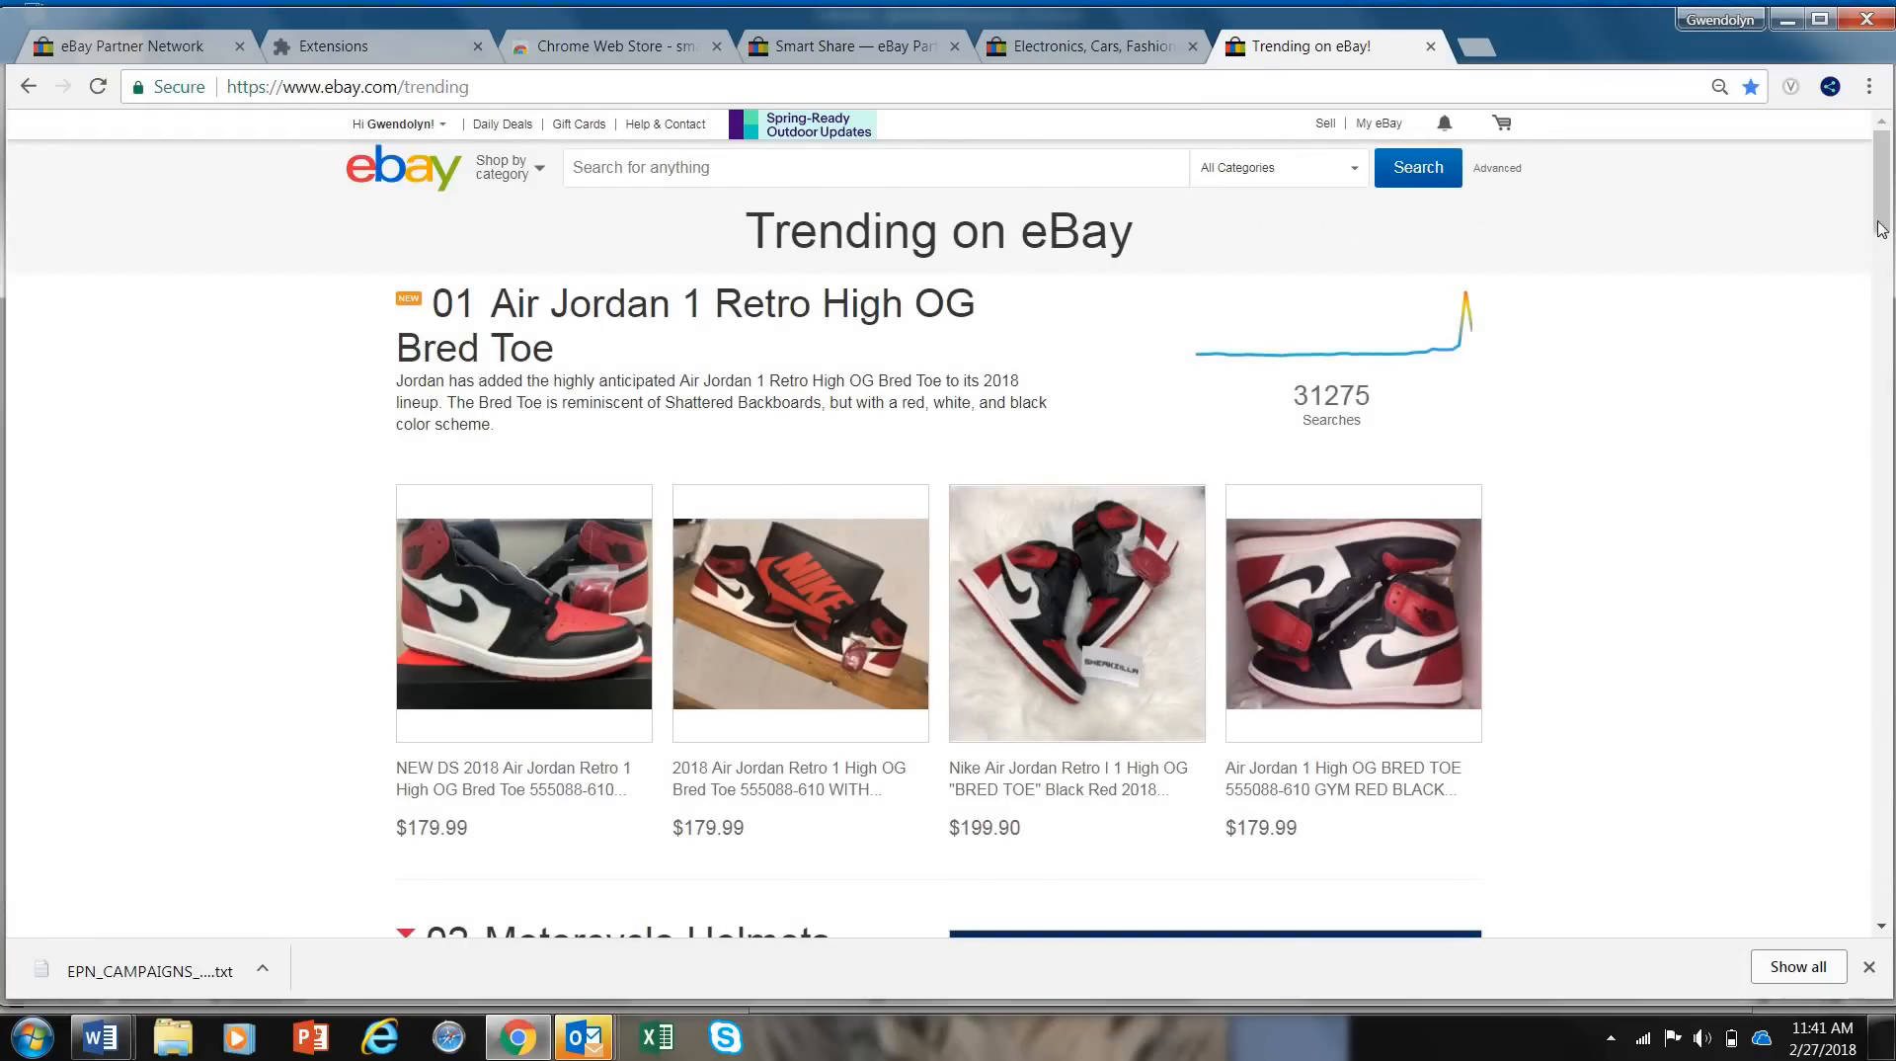
pyautogui.moveTo(1883, 229)
pyautogui.mouseDown()
pyautogui.moveTo(1891, 276)
pyautogui.moveTo(1889, 225)
pyautogui.mouseUp()
pyautogui.moveTo(1889, 158); pyautogui.dragTo(1891, 408)
pyautogui.scroll(-9, 366, 275)
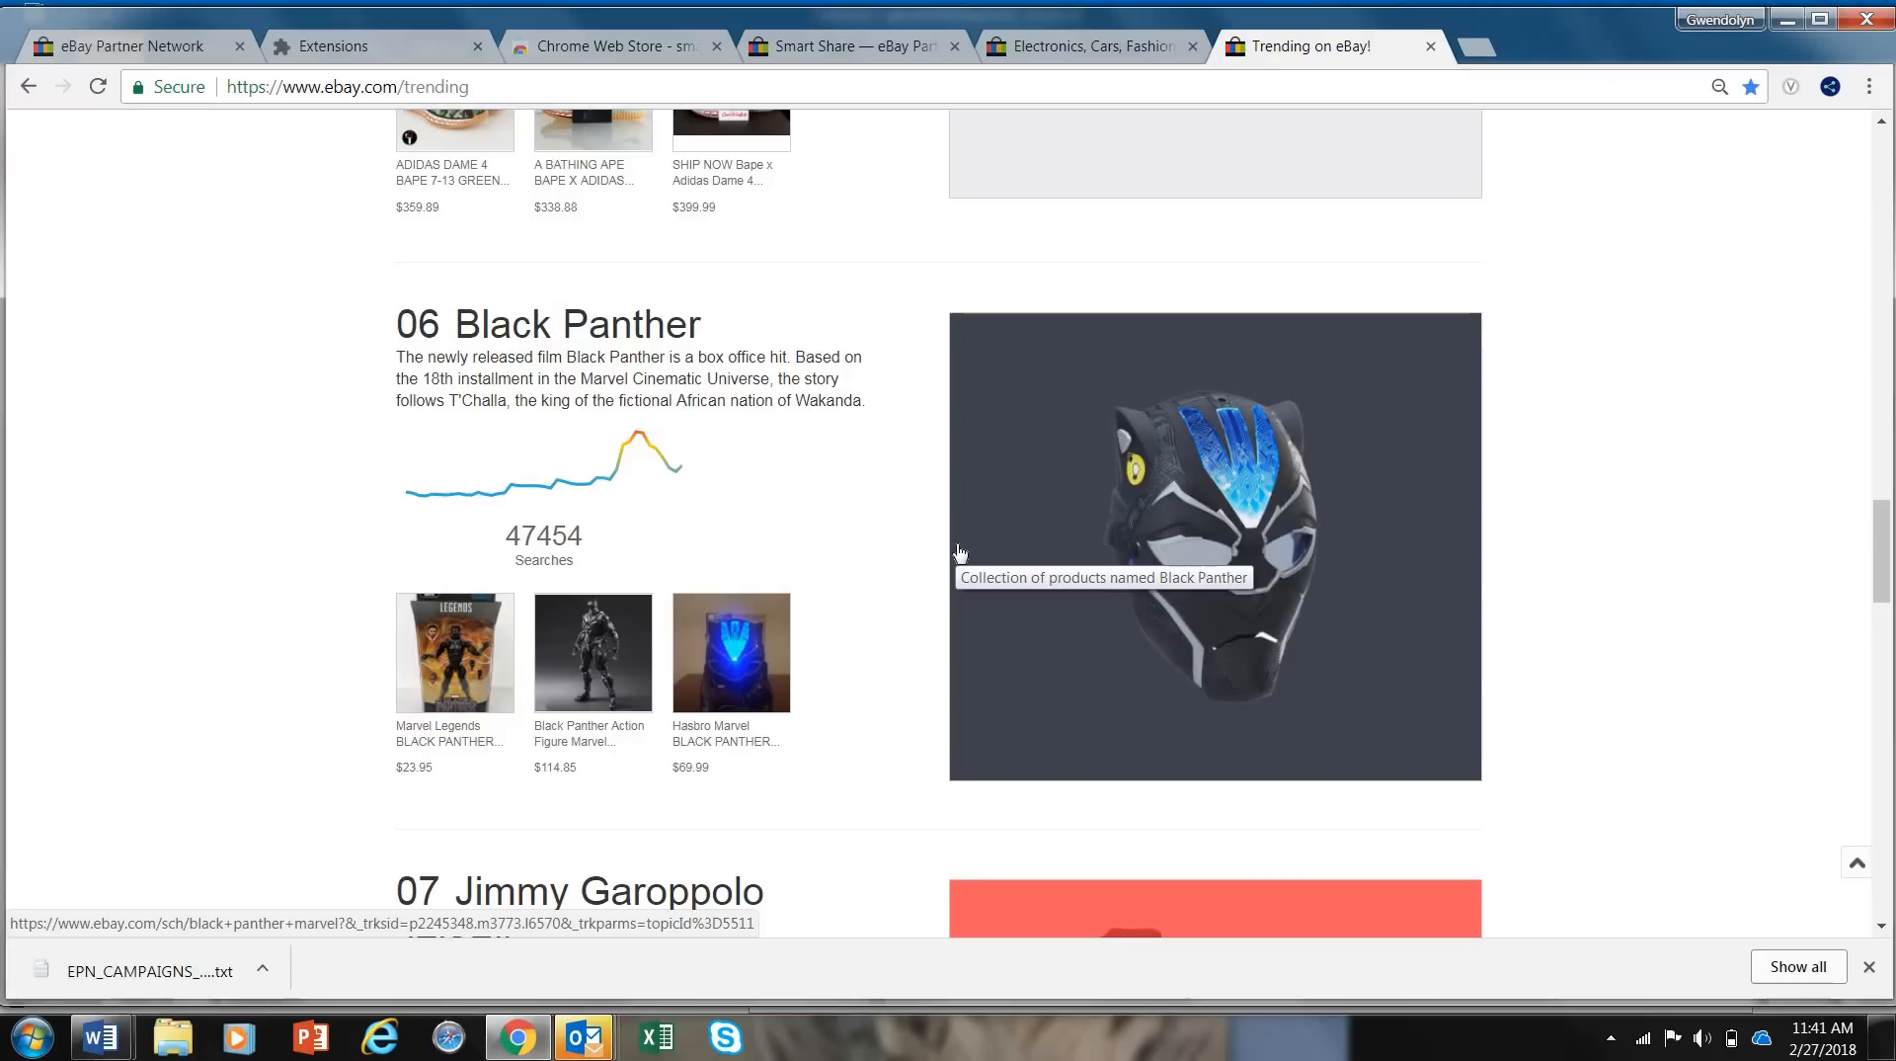
pyautogui.click(1432, 47)
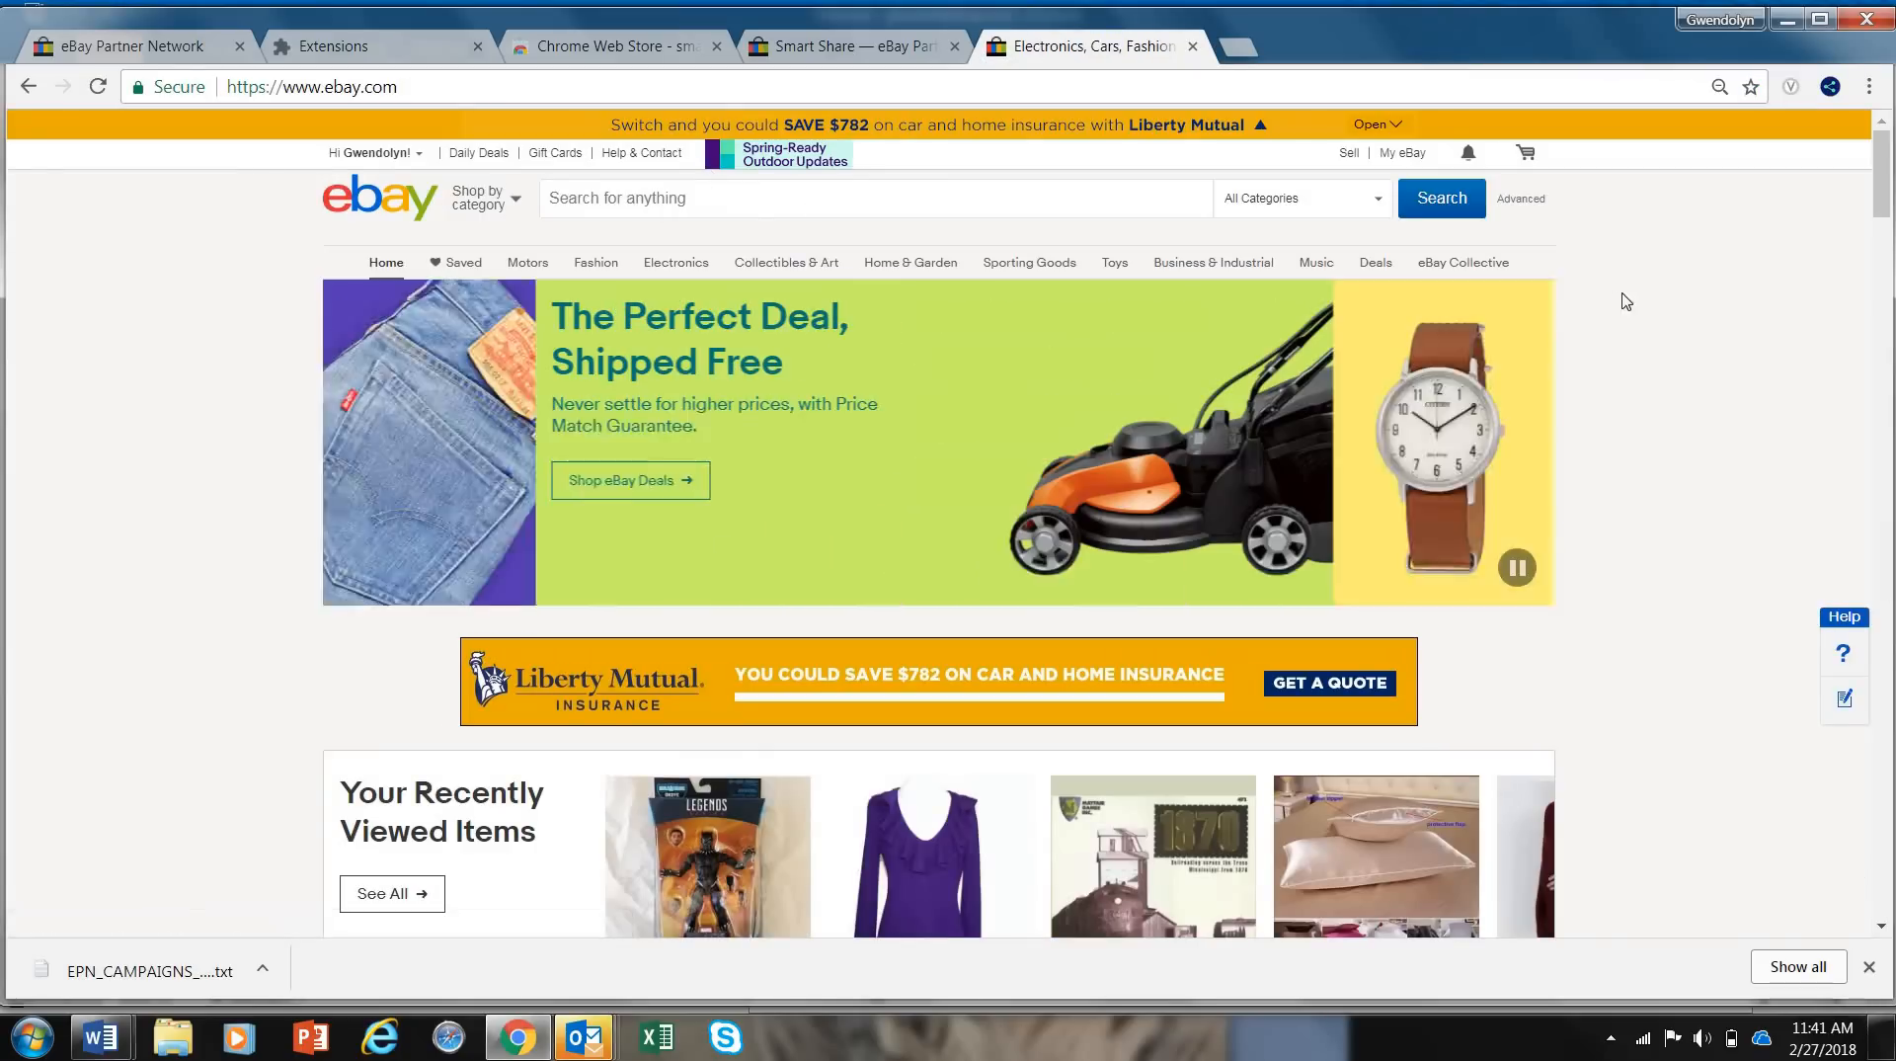
# Step: Open eBay's Advanced Search and enter "black panther" as the keywords
pyautogui.click(1526, 201)
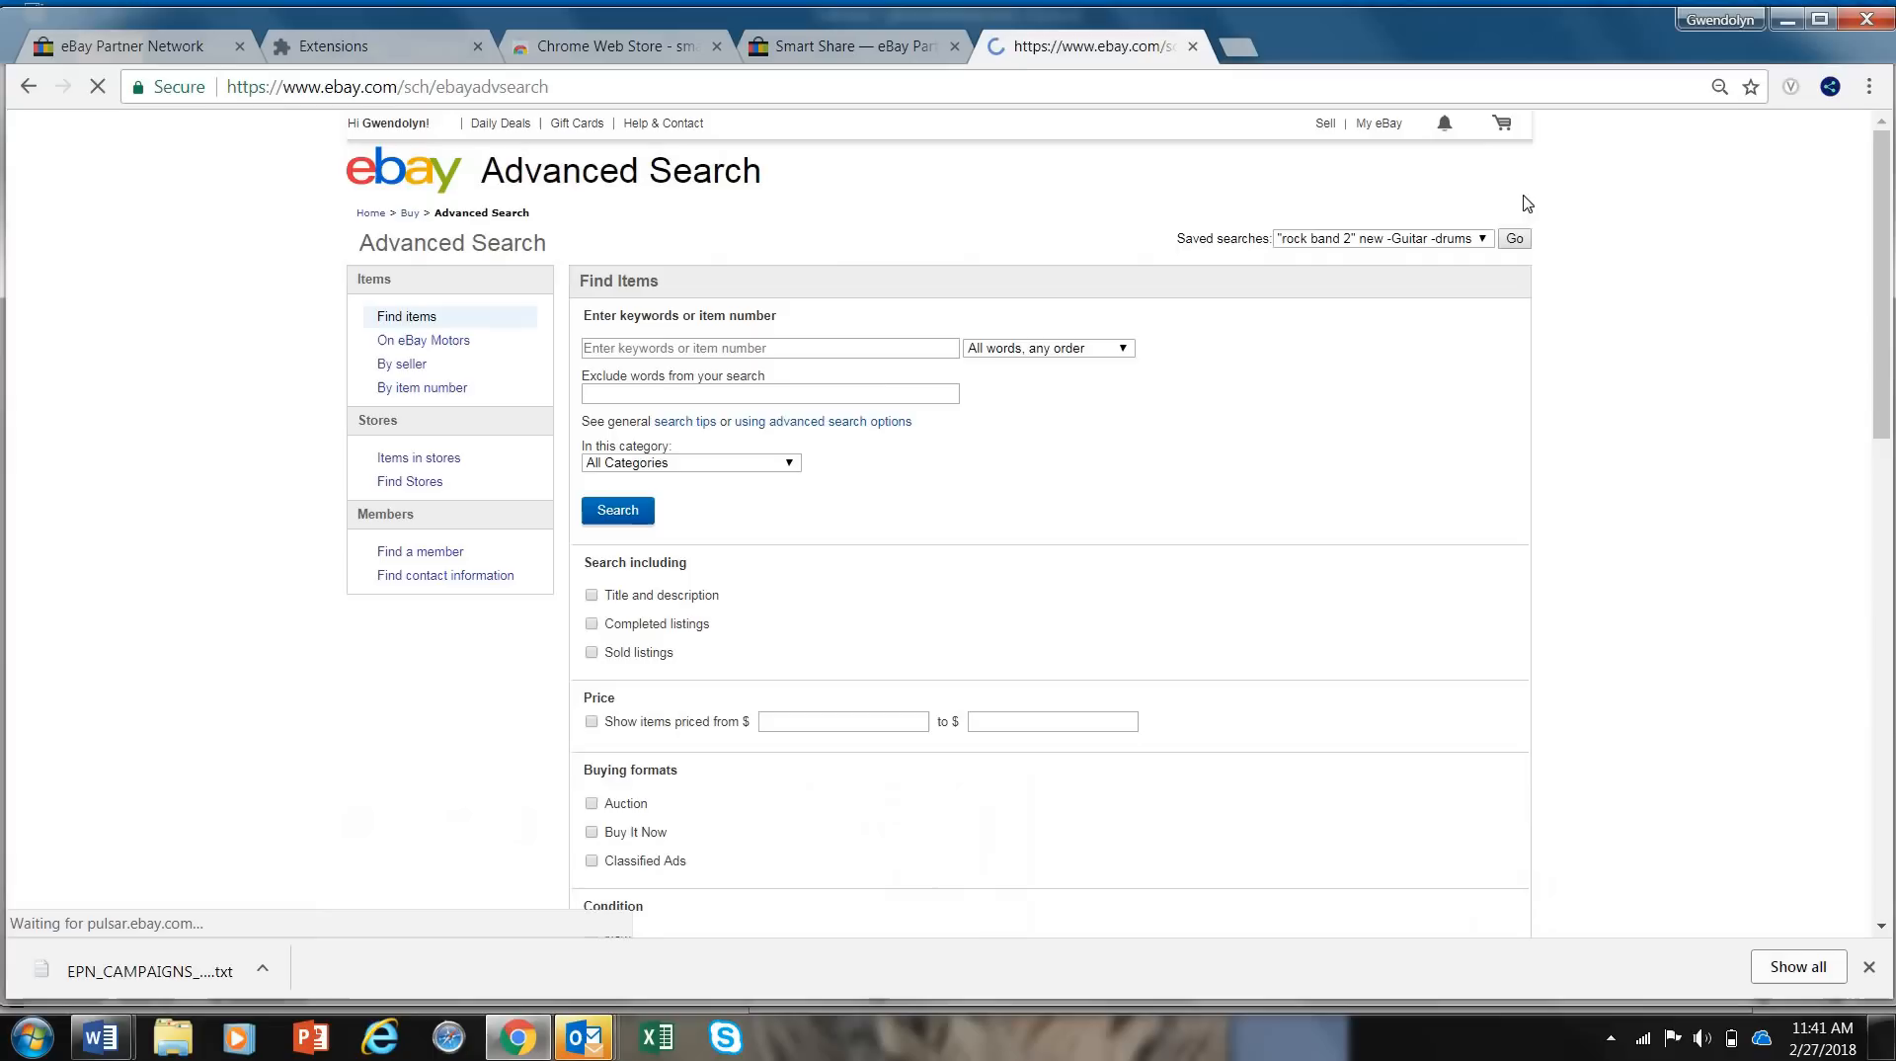
pyautogui.click(815, 351)
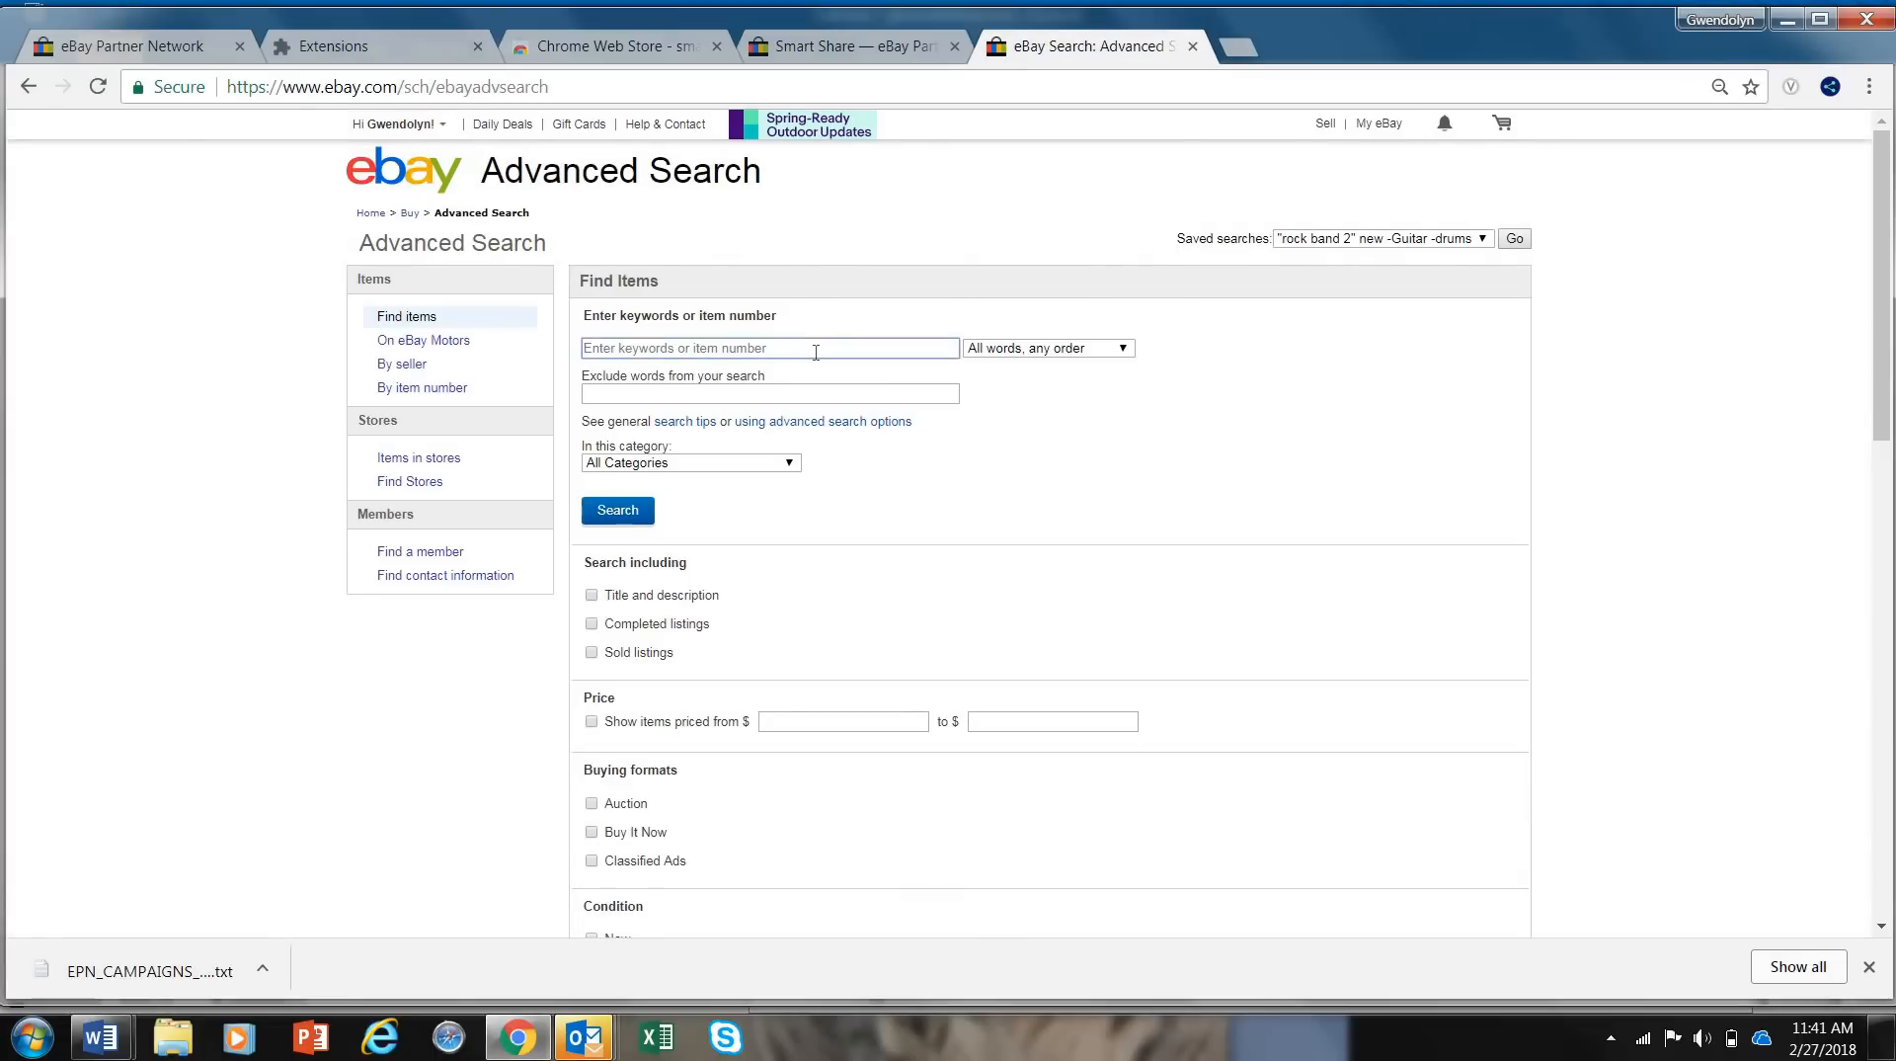
pyautogui.write('black')
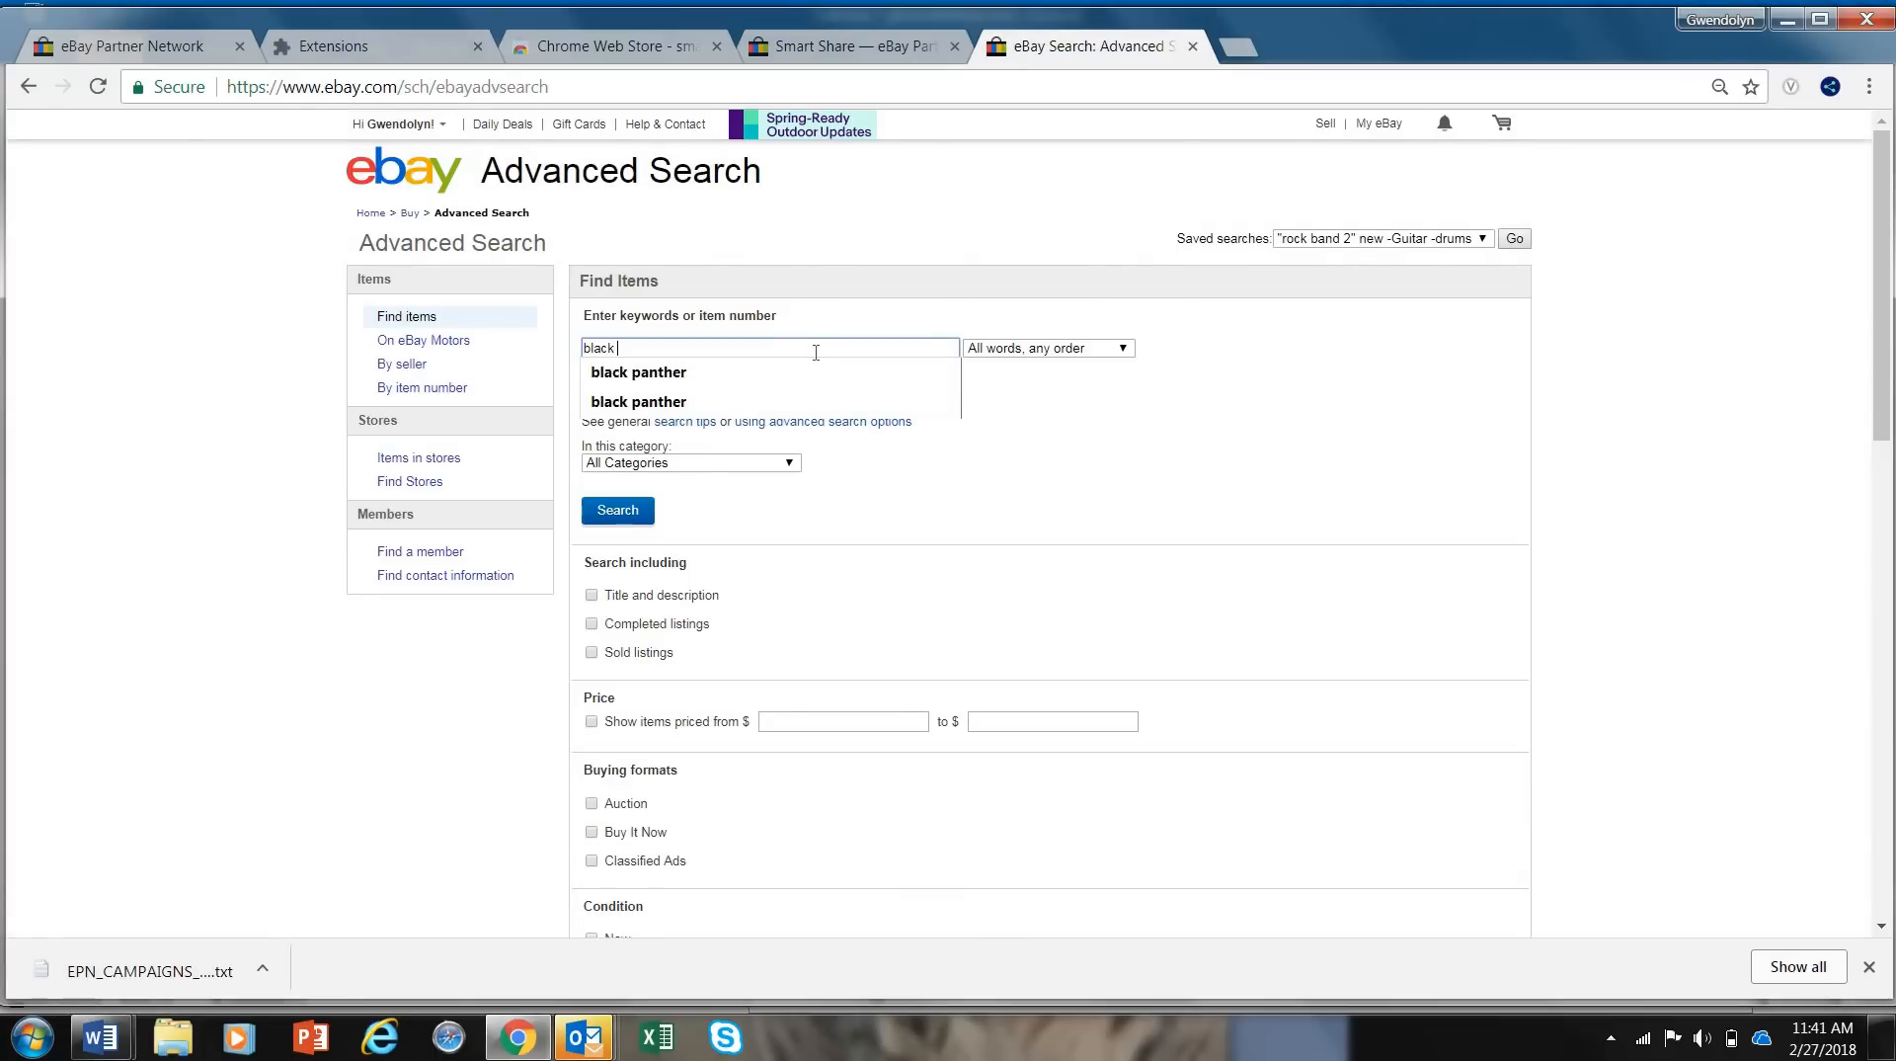
pyautogui.write(' panther')
pyautogui.click(761, 491)
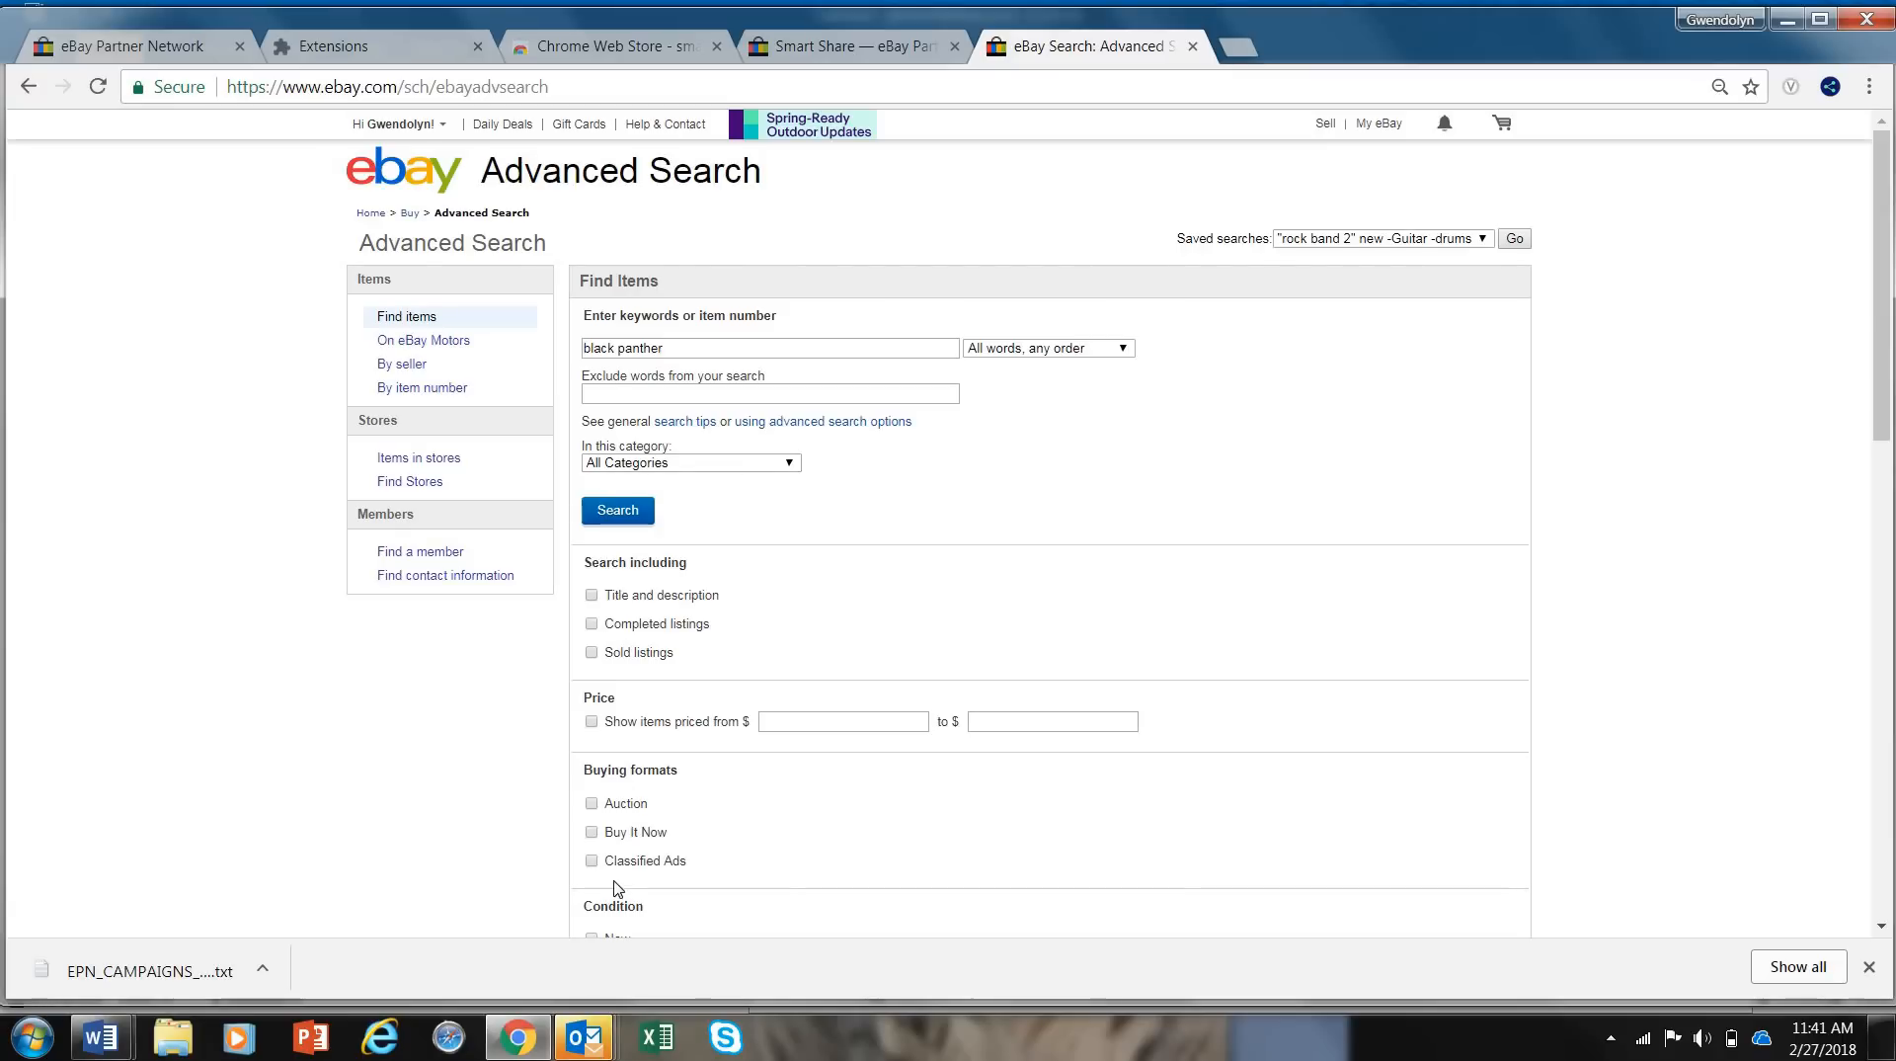
# Step: Limit the advanced search to Buy It Now listings in New condition and run it
pyautogui.click(591, 832)
pyautogui.moveTo(1889, 354); pyautogui.dragTo(1888, 445)
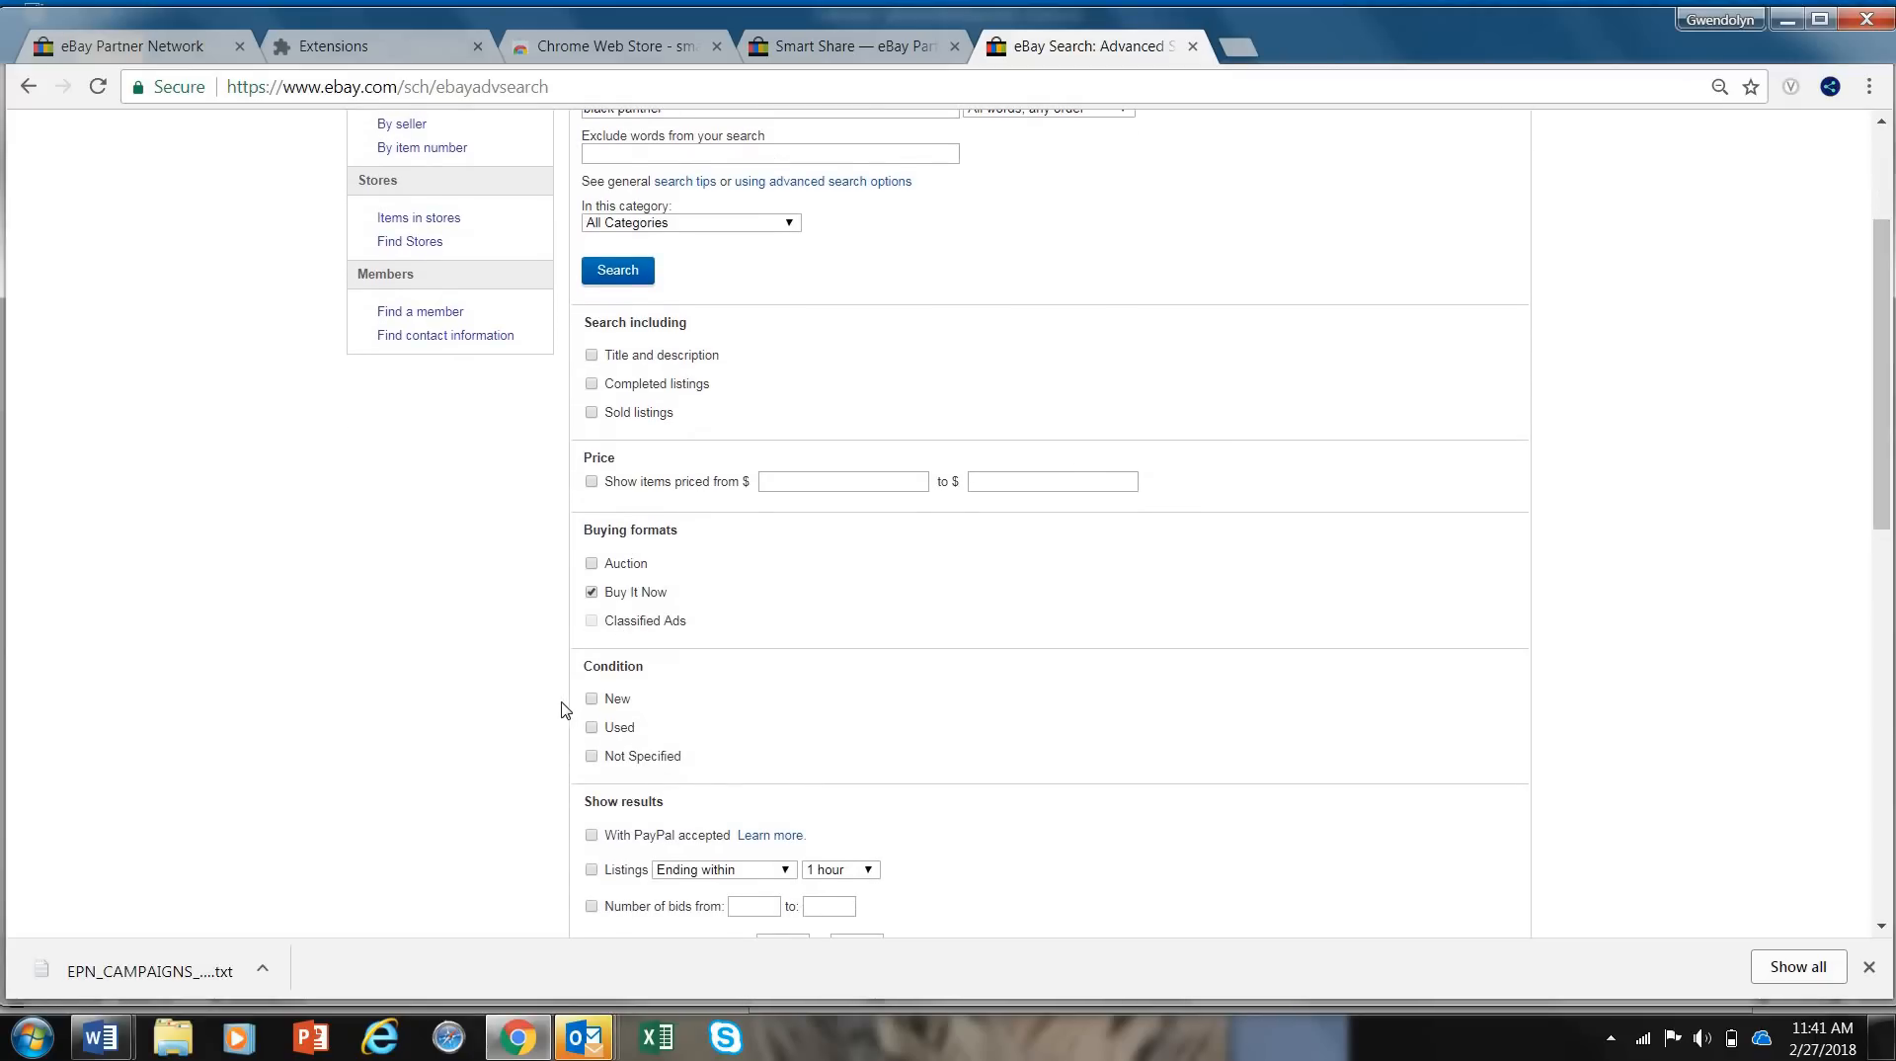
pyautogui.click(591, 700)
pyautogui.moveTo(1883, 292); pyautogui.dragTo(1558, 181)
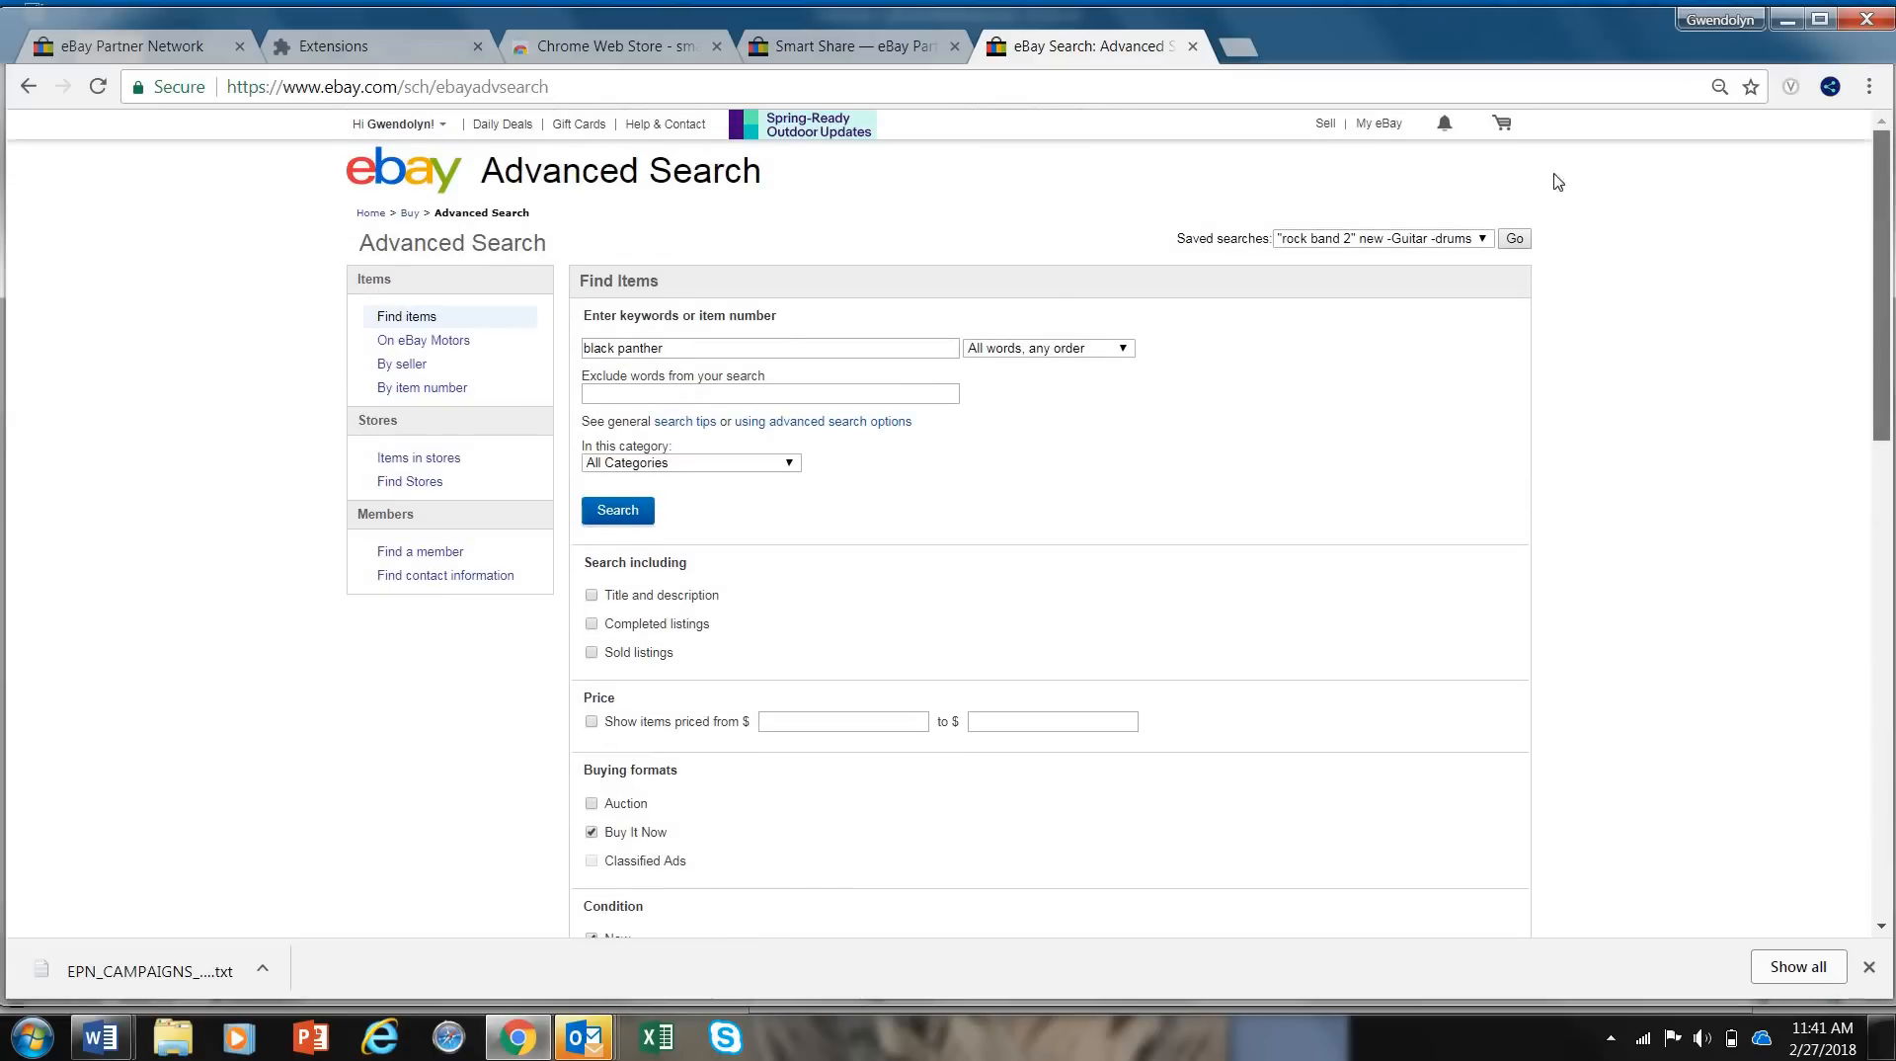
pyautogui.click(647, 526)
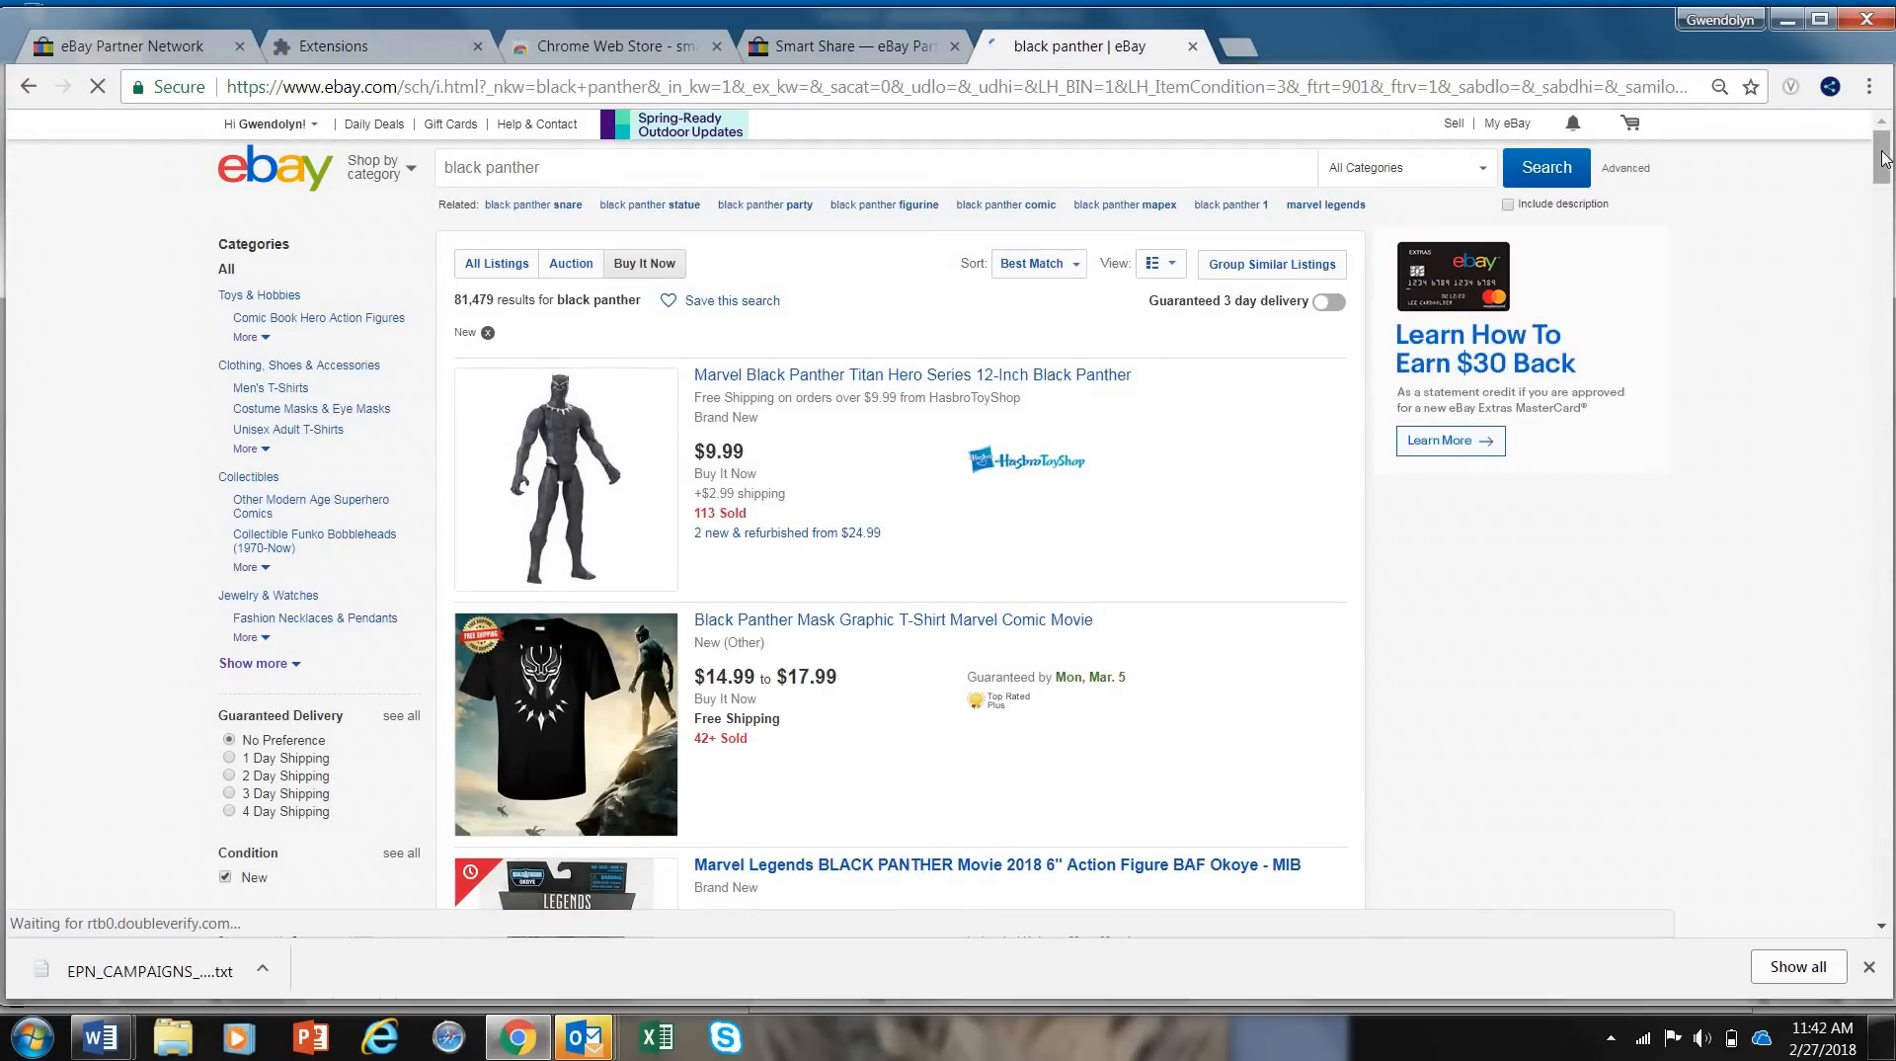
# Step: Find the Marvel Black Panther Vibranium Power Fx Mask in the search results and open its listing
pyautogui.moveTo(1884, 158); pyautogui.dragTo(1894, 278)
pyautogui.scroll(-6, 1894, 279)
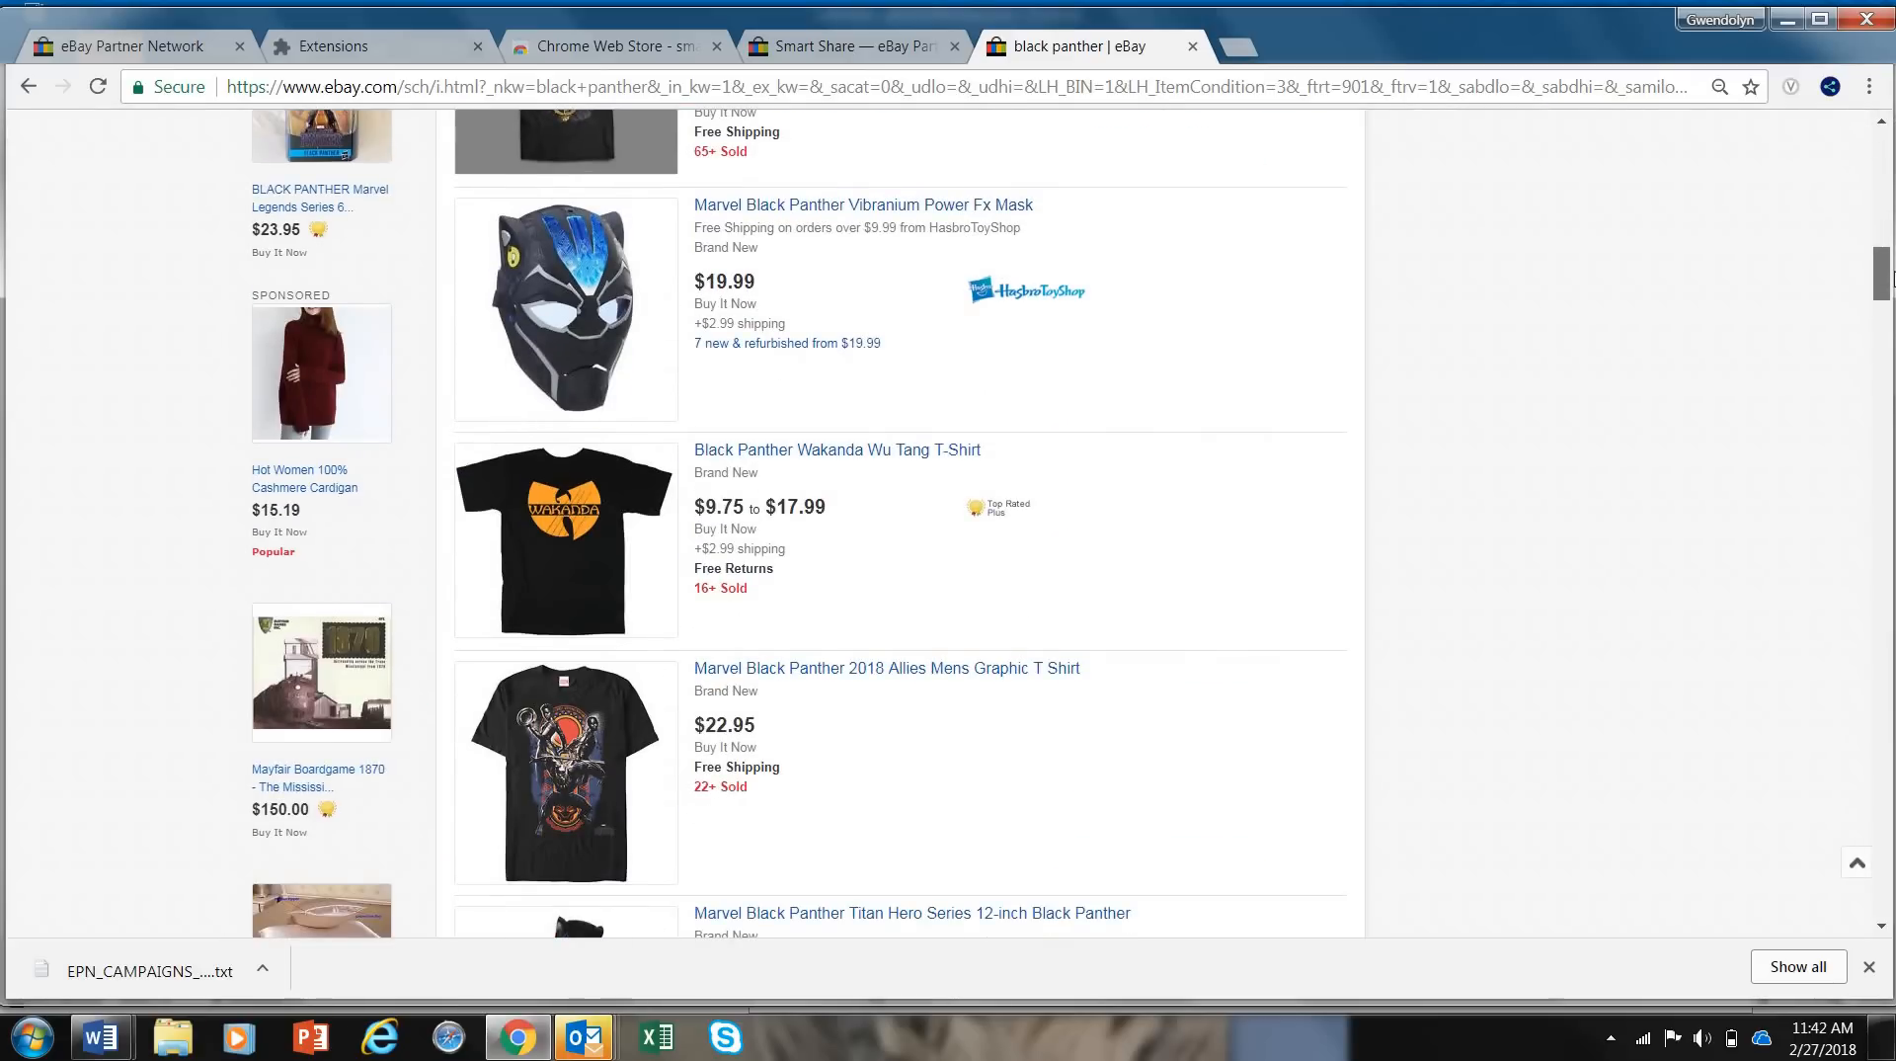
pyautogui.click(863, 212)
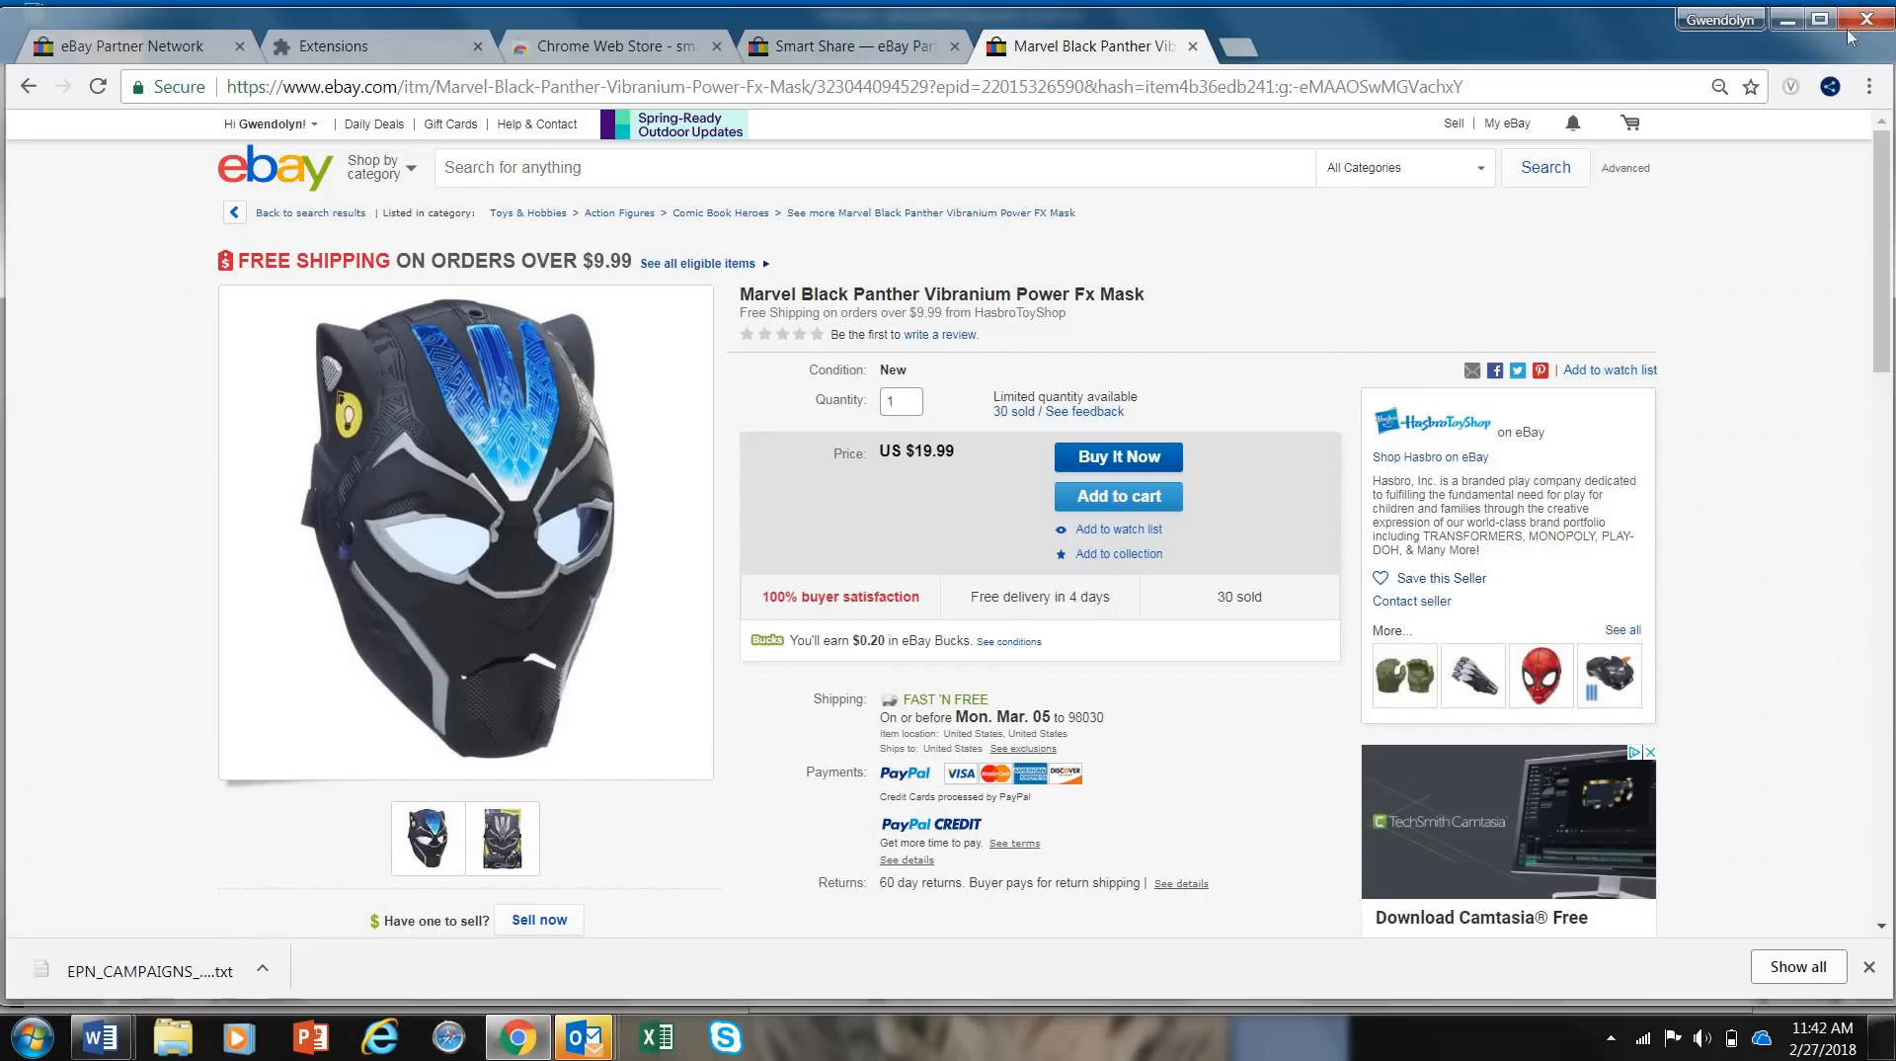
# Step: Create a Smart Share promotable link for the mask listing and assign it to the Awesome campaign
pyautogui.click(1829, 87)
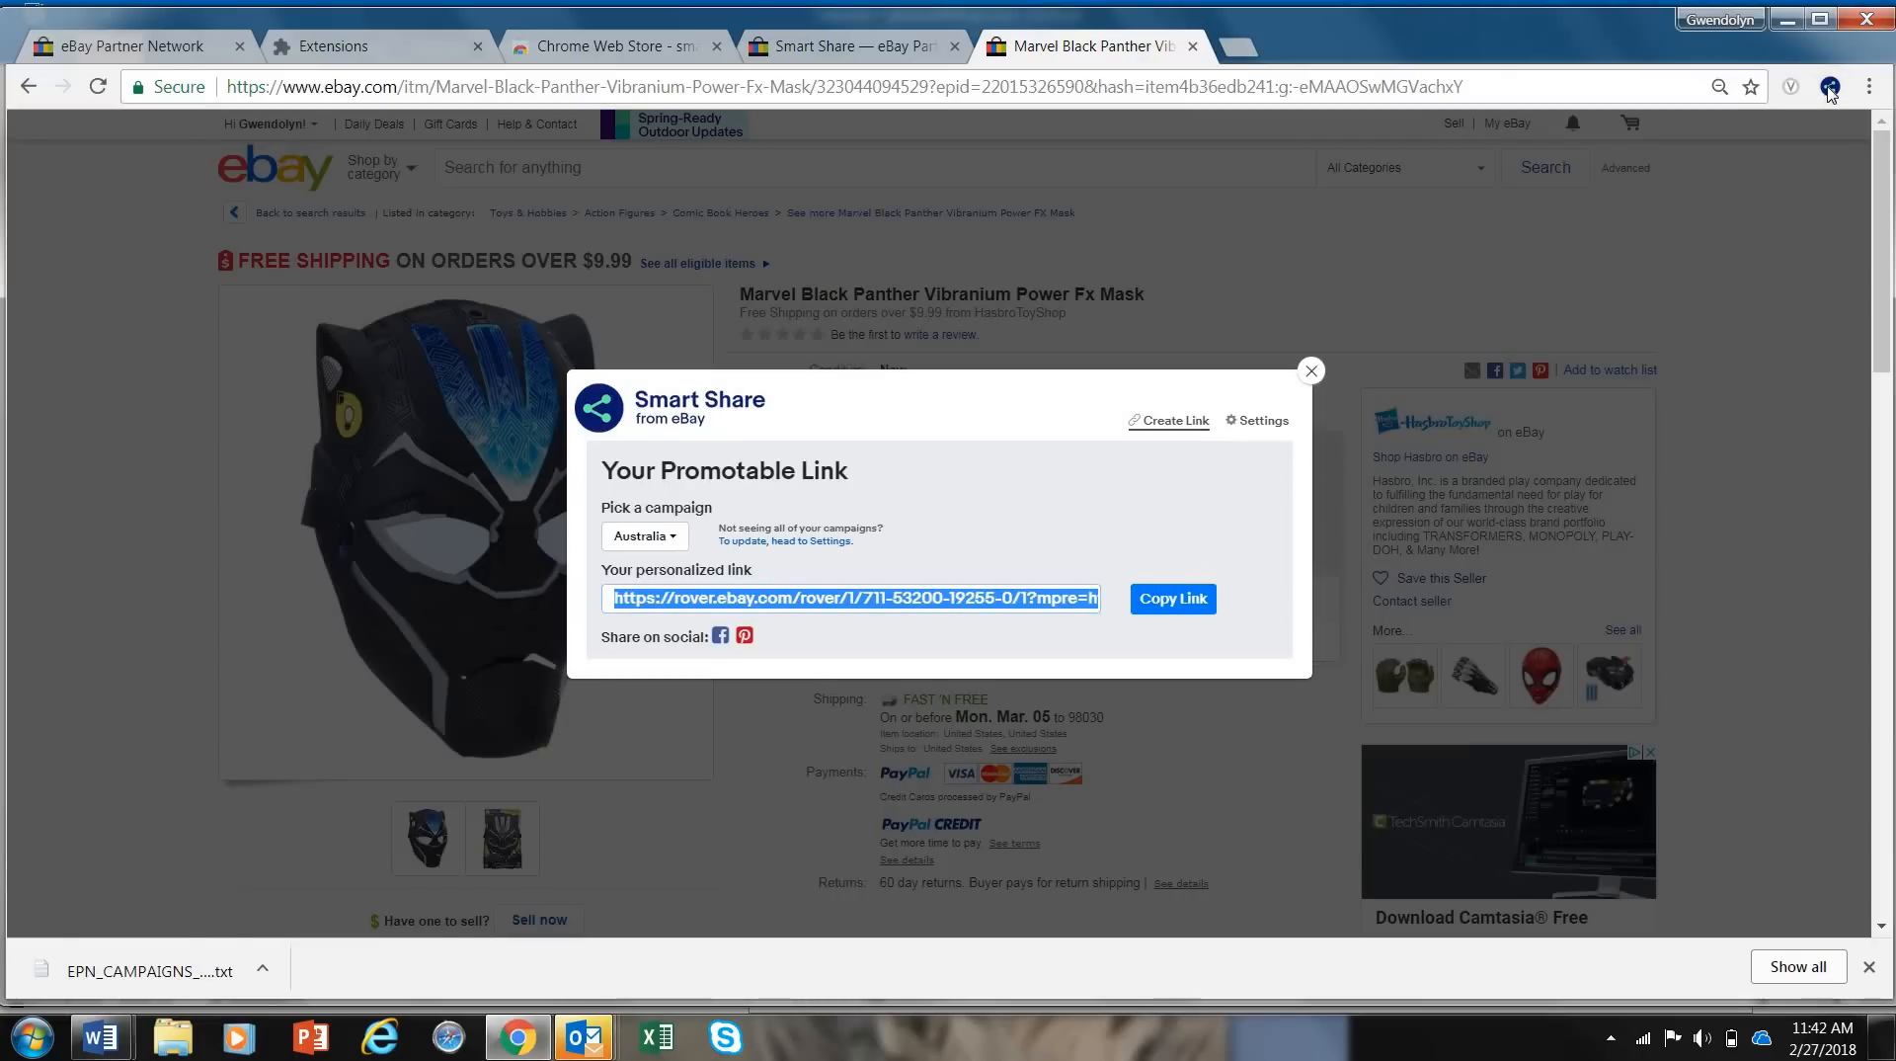
pyautogui.click(642, 538)
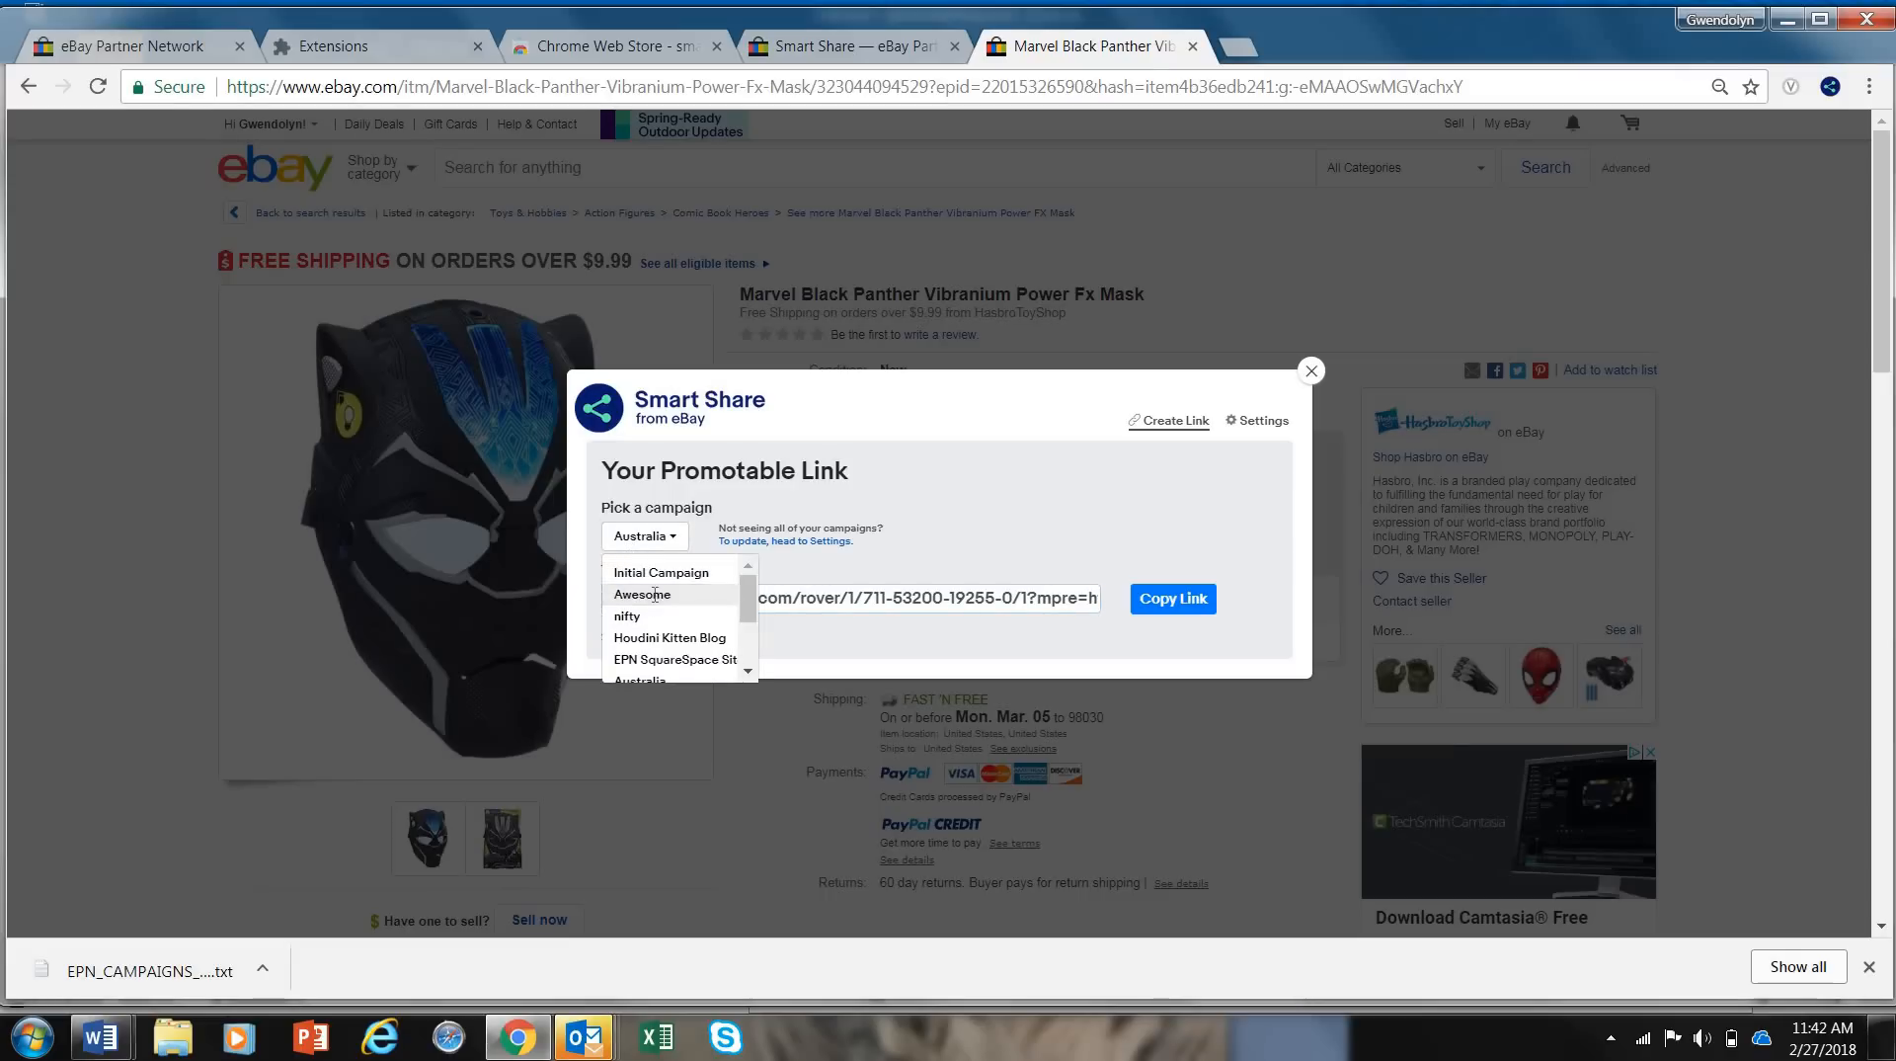
pyautogui.click(653, 596)
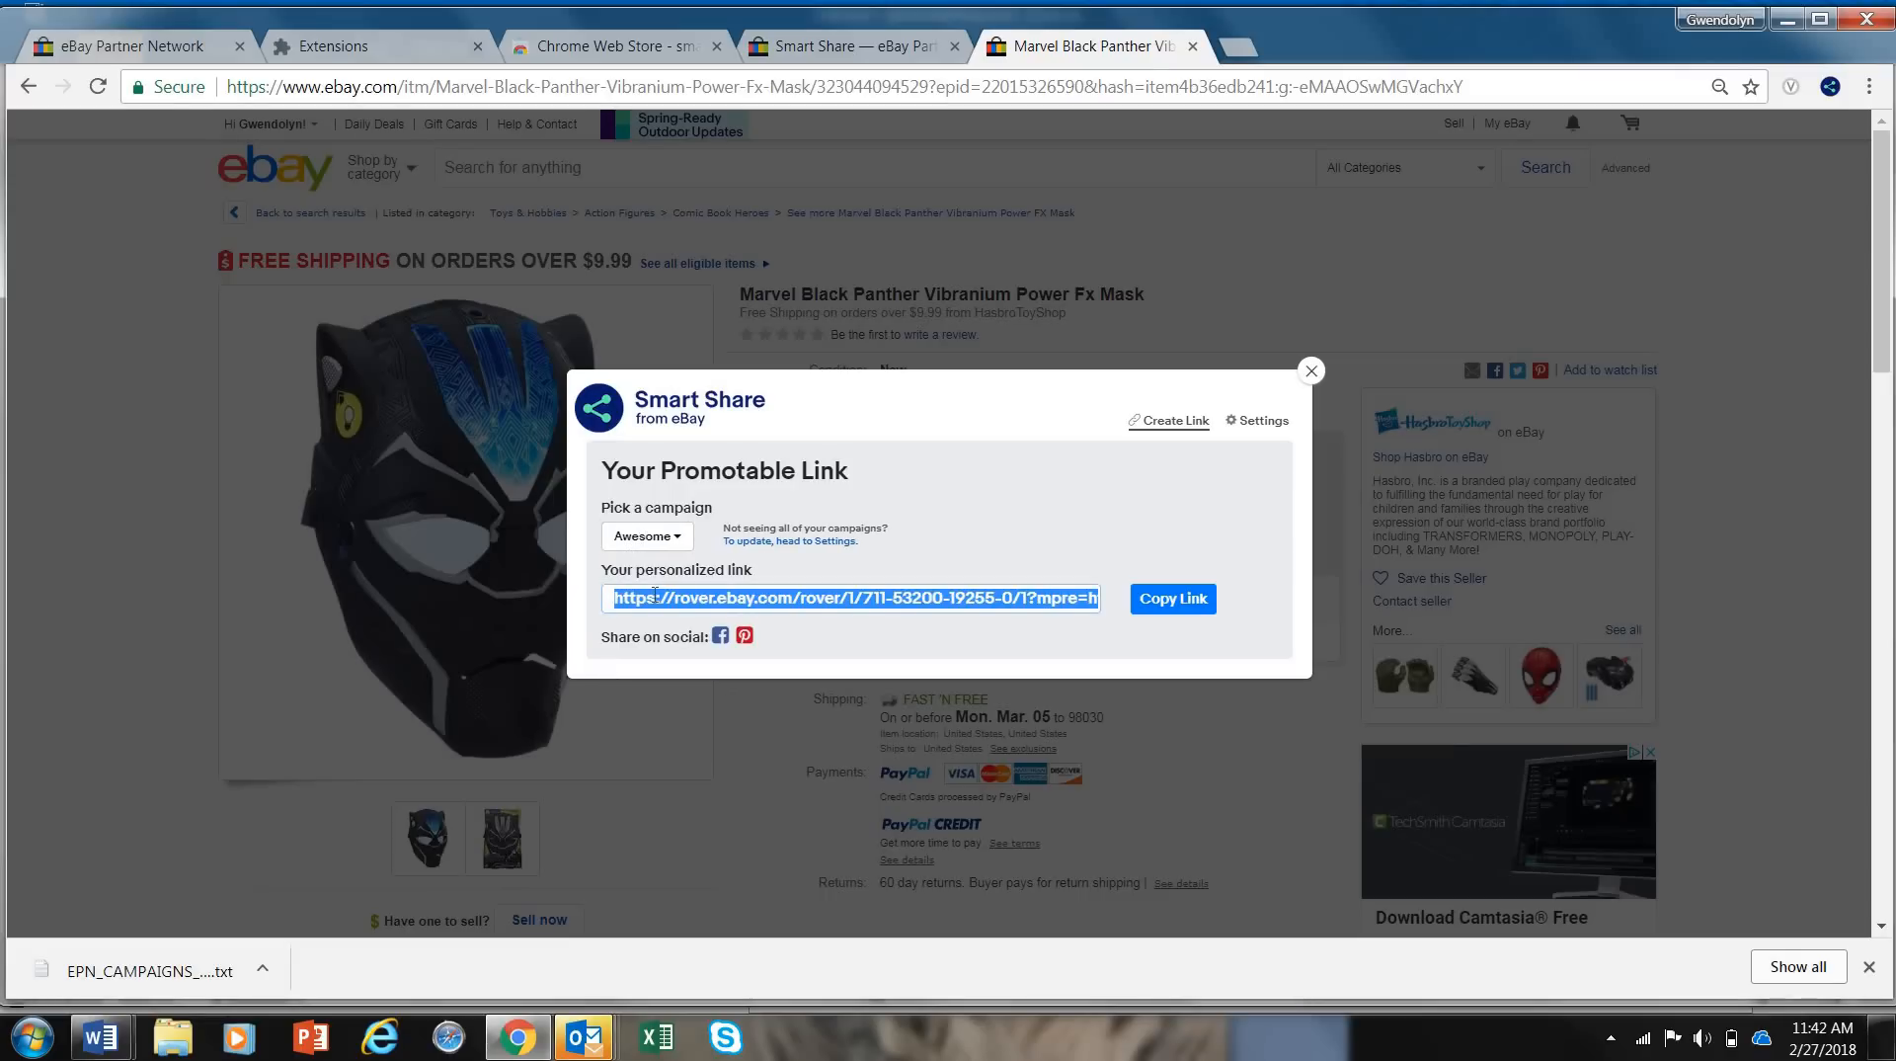
# Step: Share the link on Facebook with the text "Another fun buy on eBay for Black Panther fans! Showing a demo of Smart Share." and post it
pyautogui.click(721, 638)
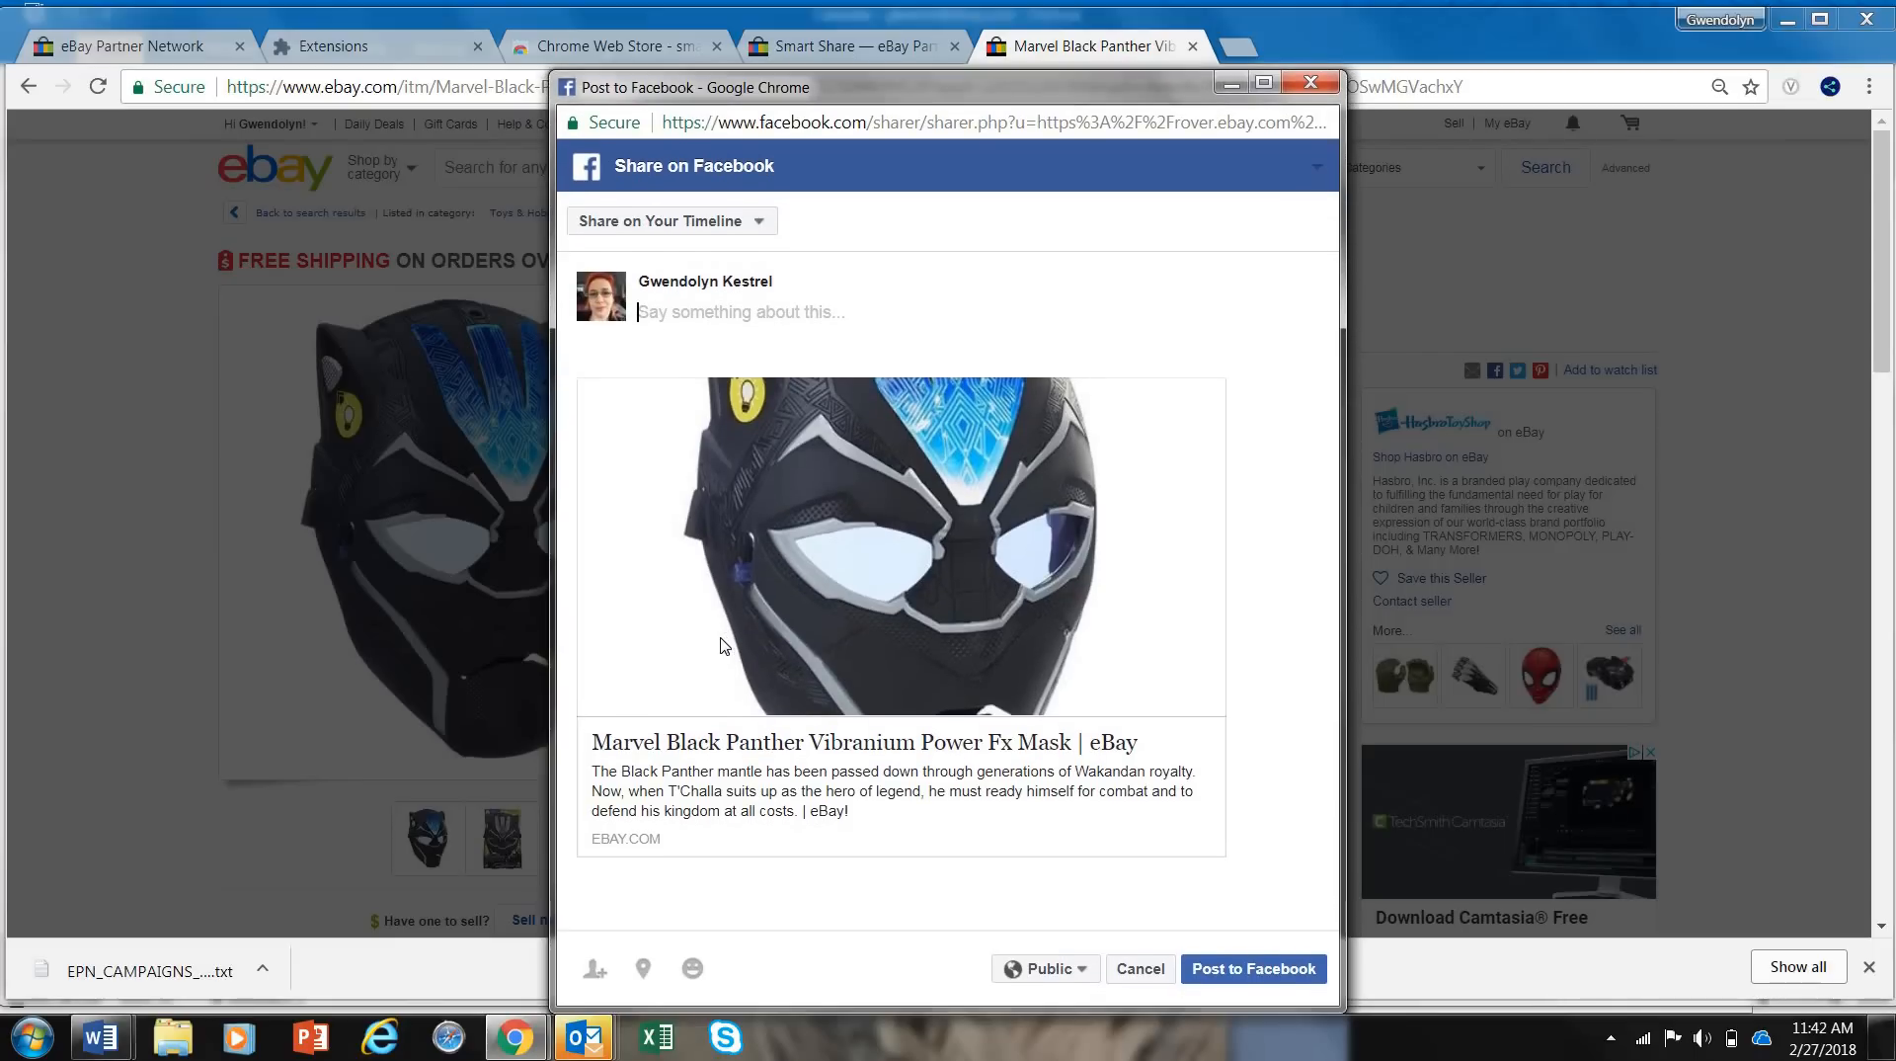
pyautogui.write('Another fun ')
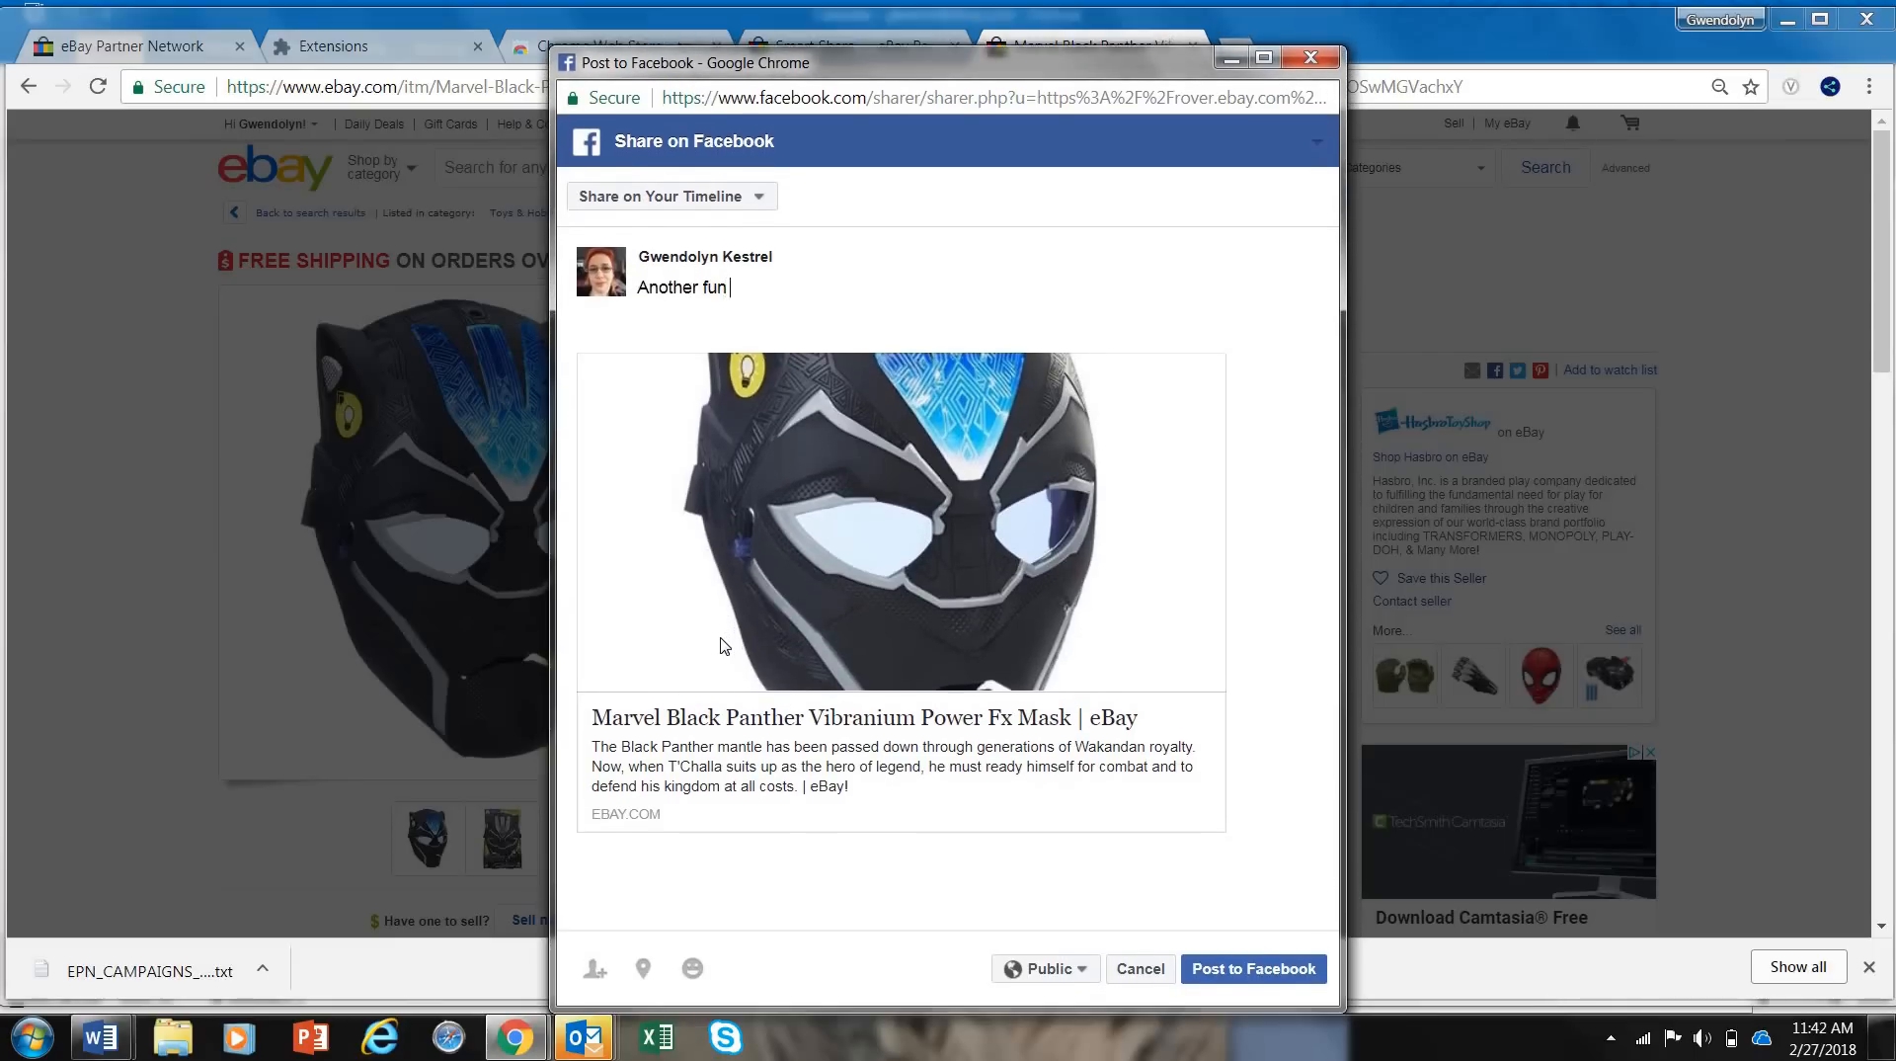
pyautogui.write('buy')
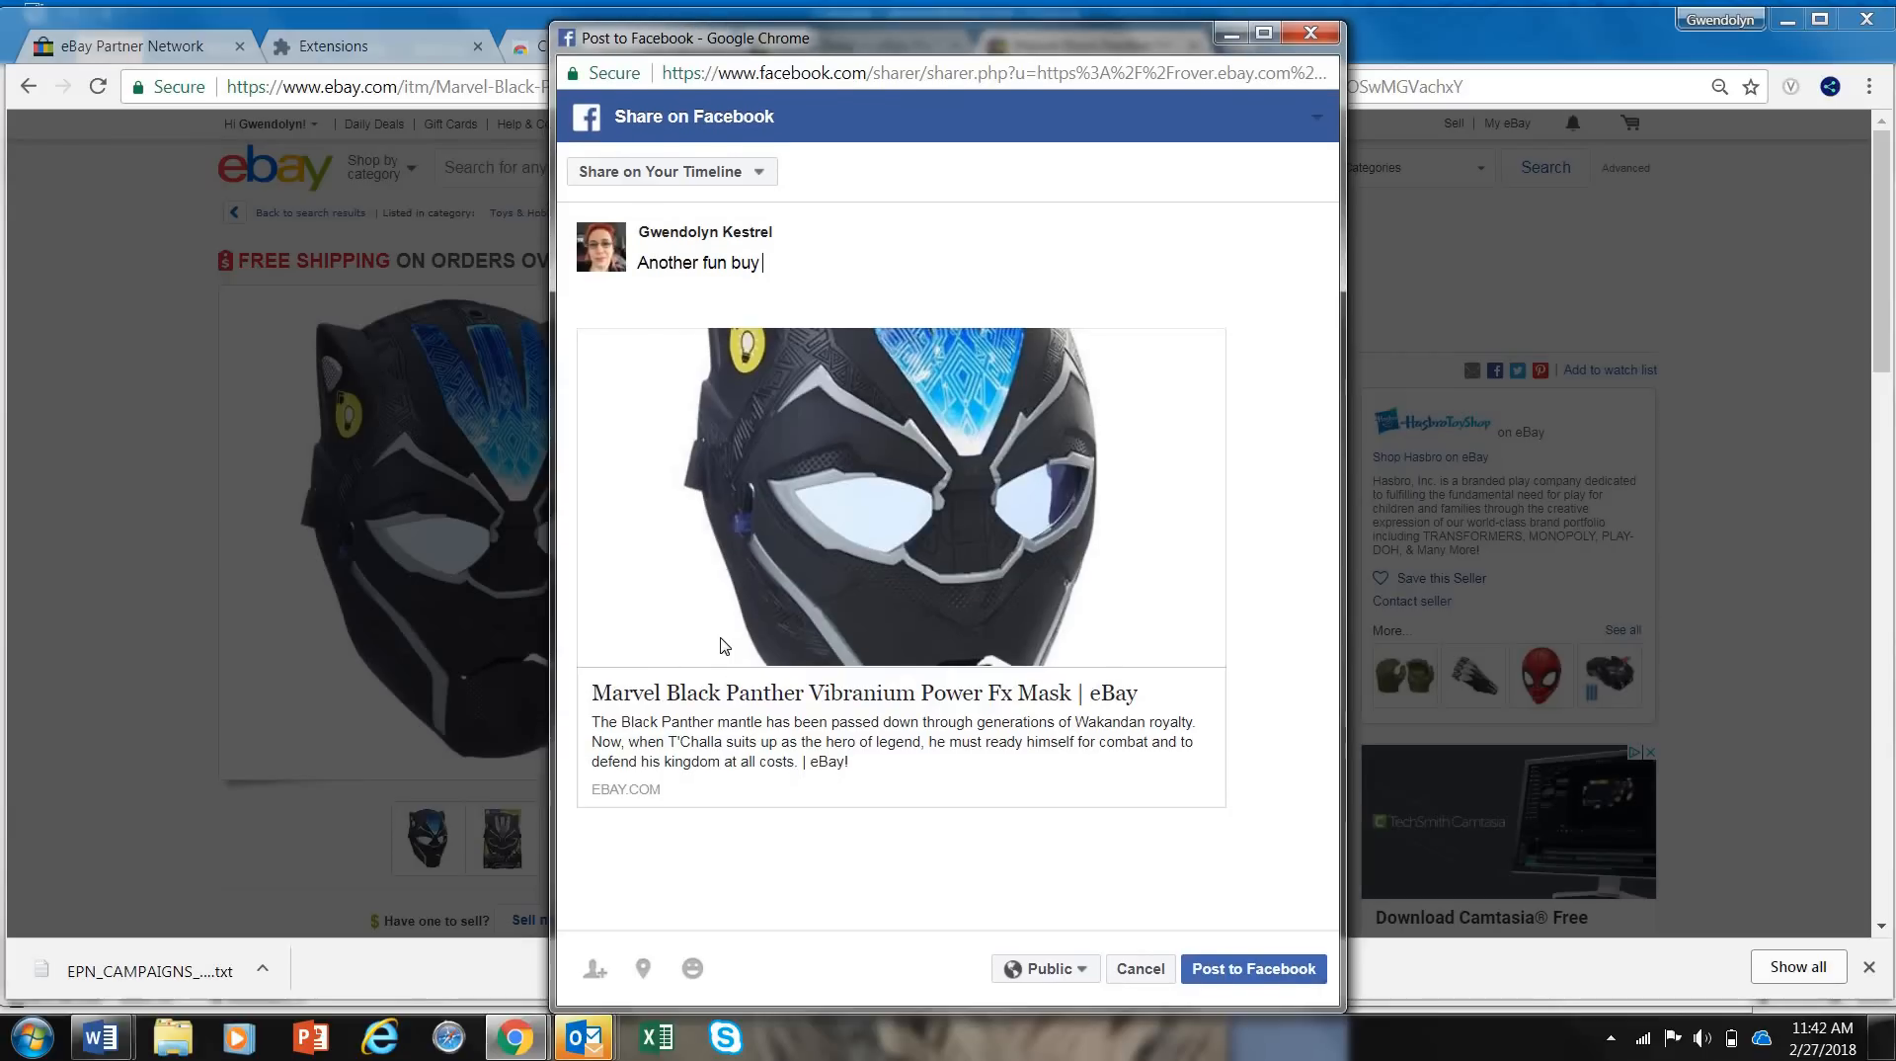
pyautogui.write(' on eBay for Blac')
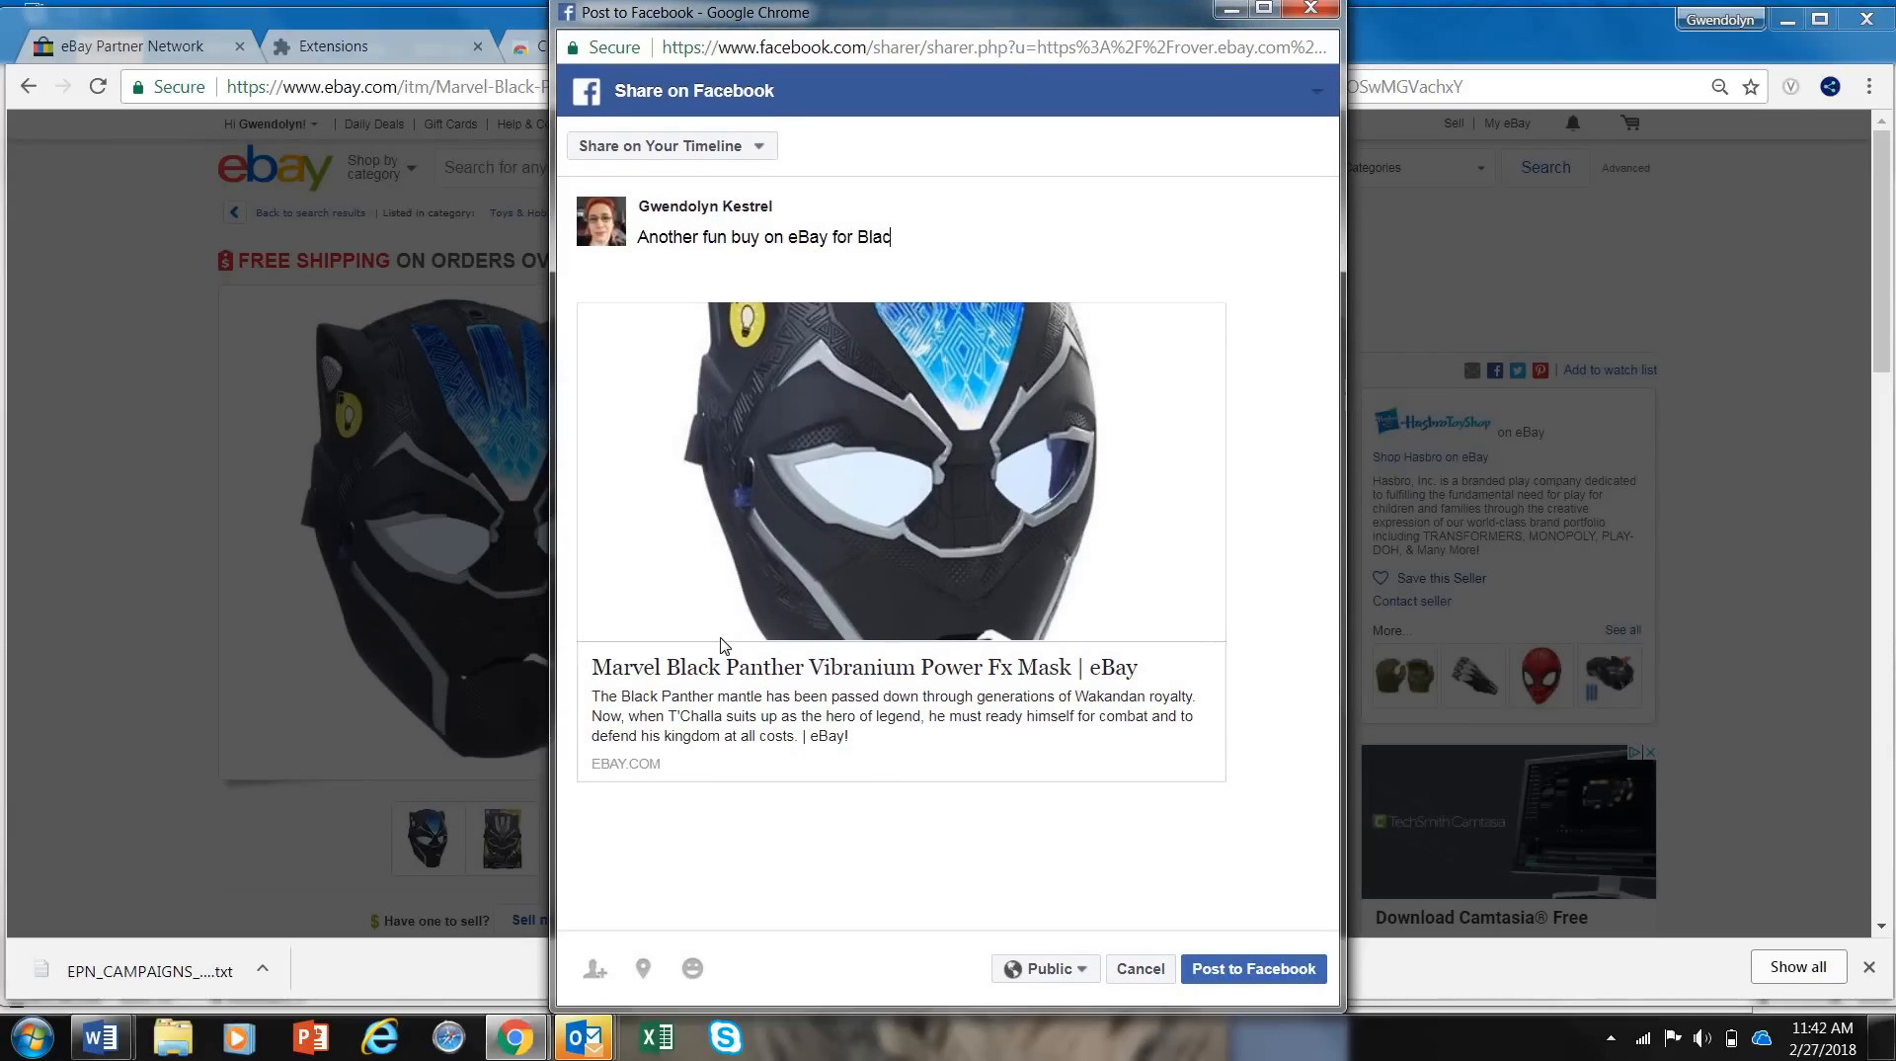
pyautogui.write('k Panther fans! Sh')
pyautogui.write('owing a demo o')
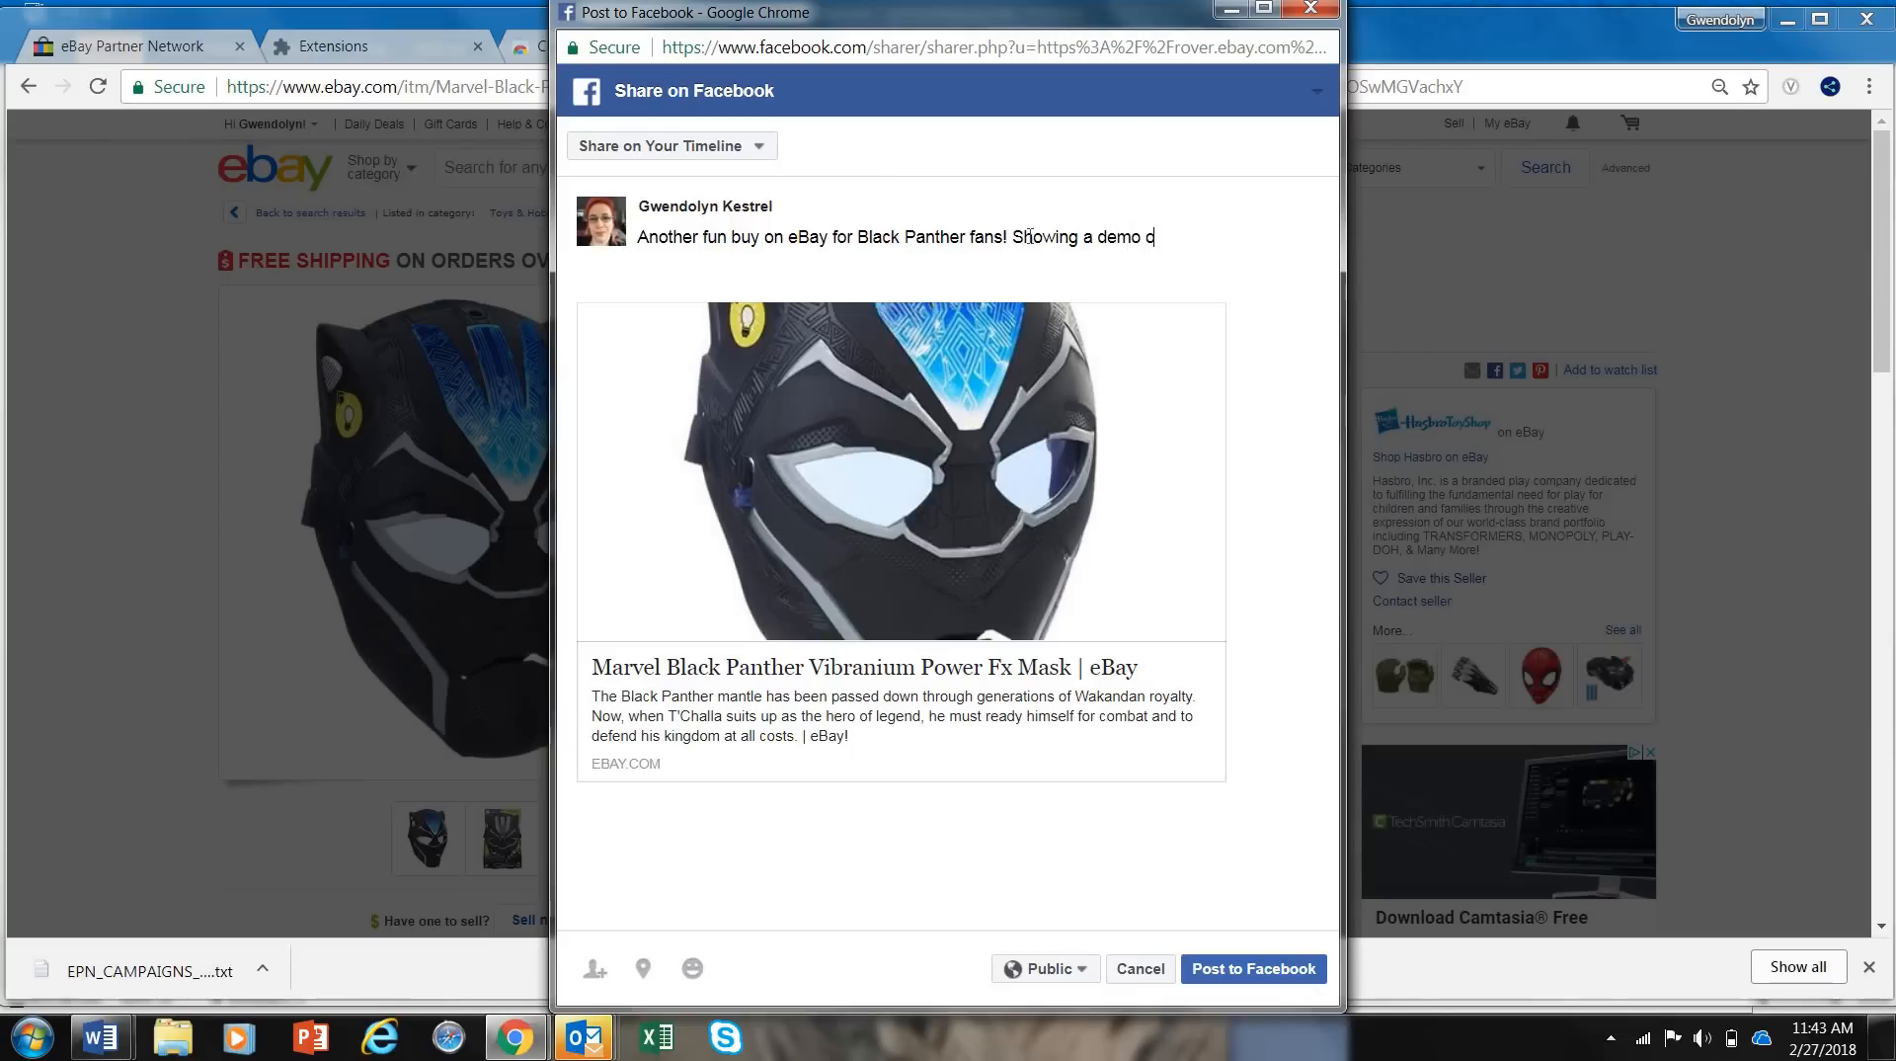
pyautogui.write('f Smart Share.')
pyautogui.click(1274, 978)
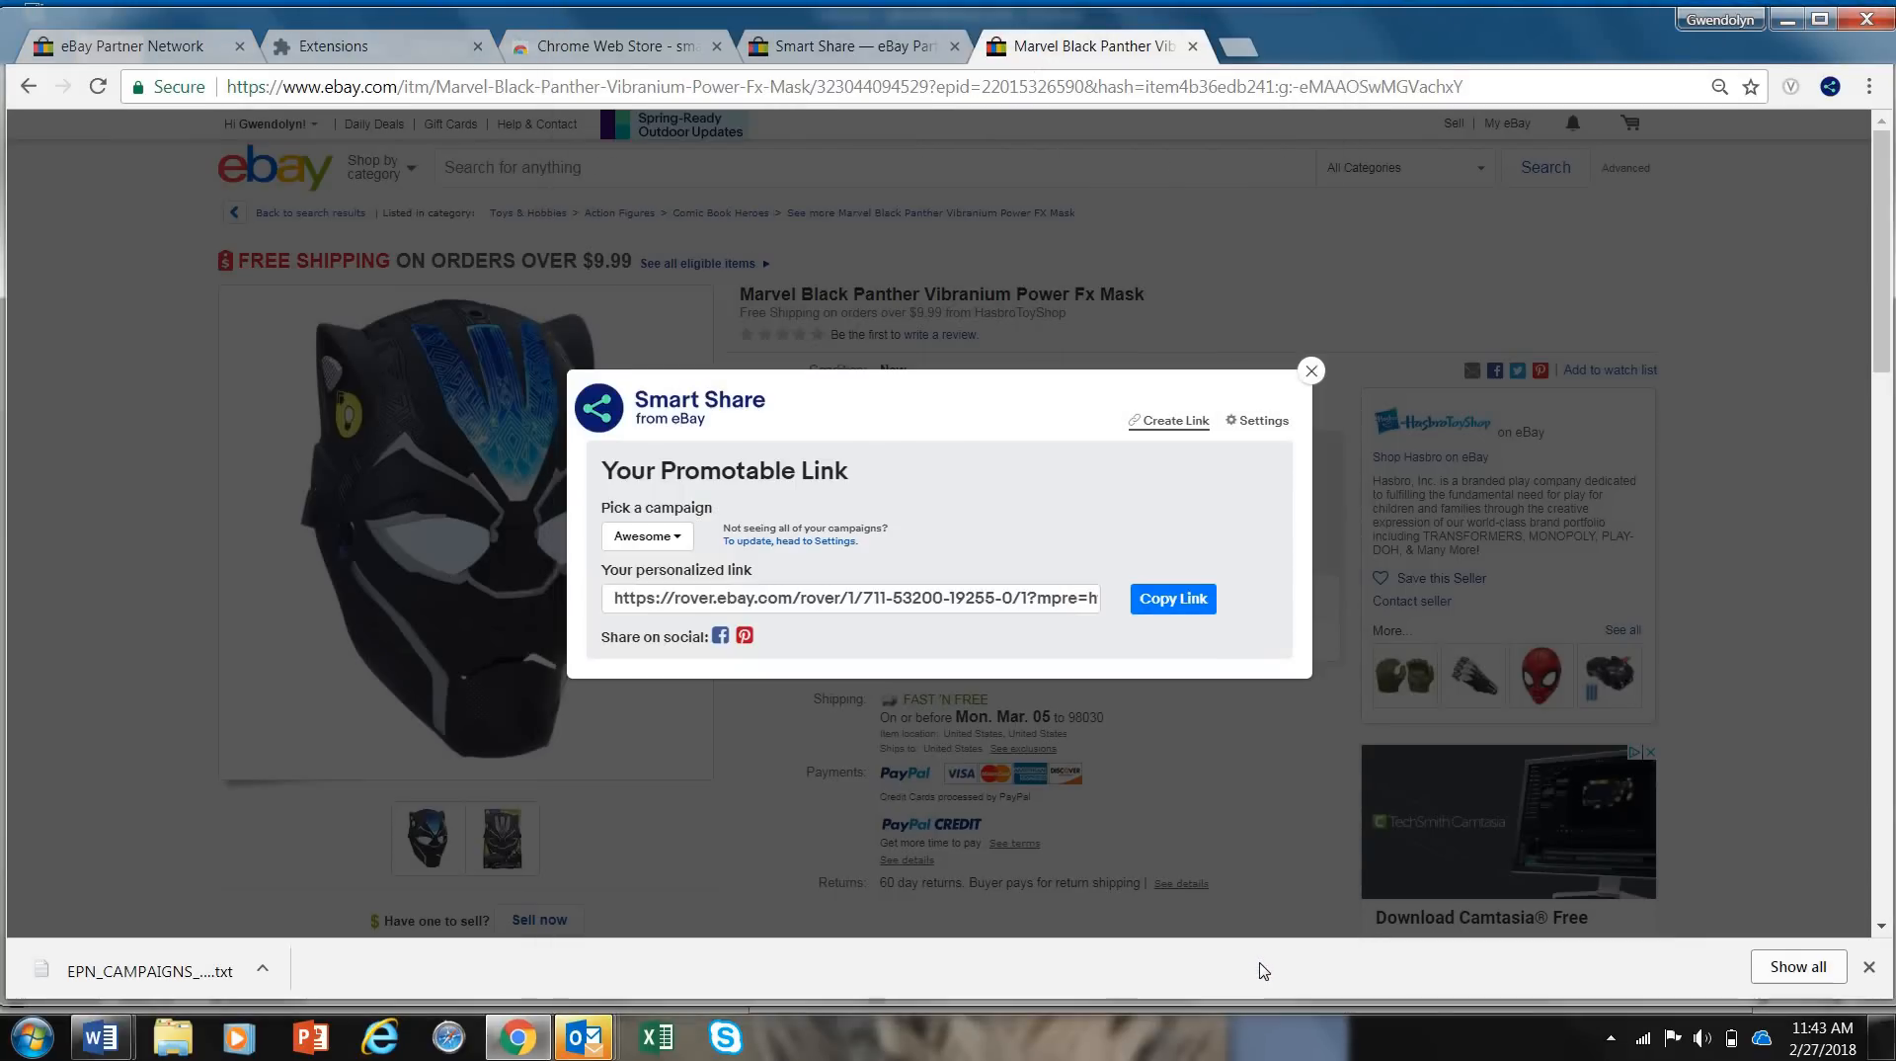
# Step: Open facebook.com in a new tab and examine the shared Black Panther mask post in the news feed
pyautogui.click(1242, 51)
pyautogui.write('fo')
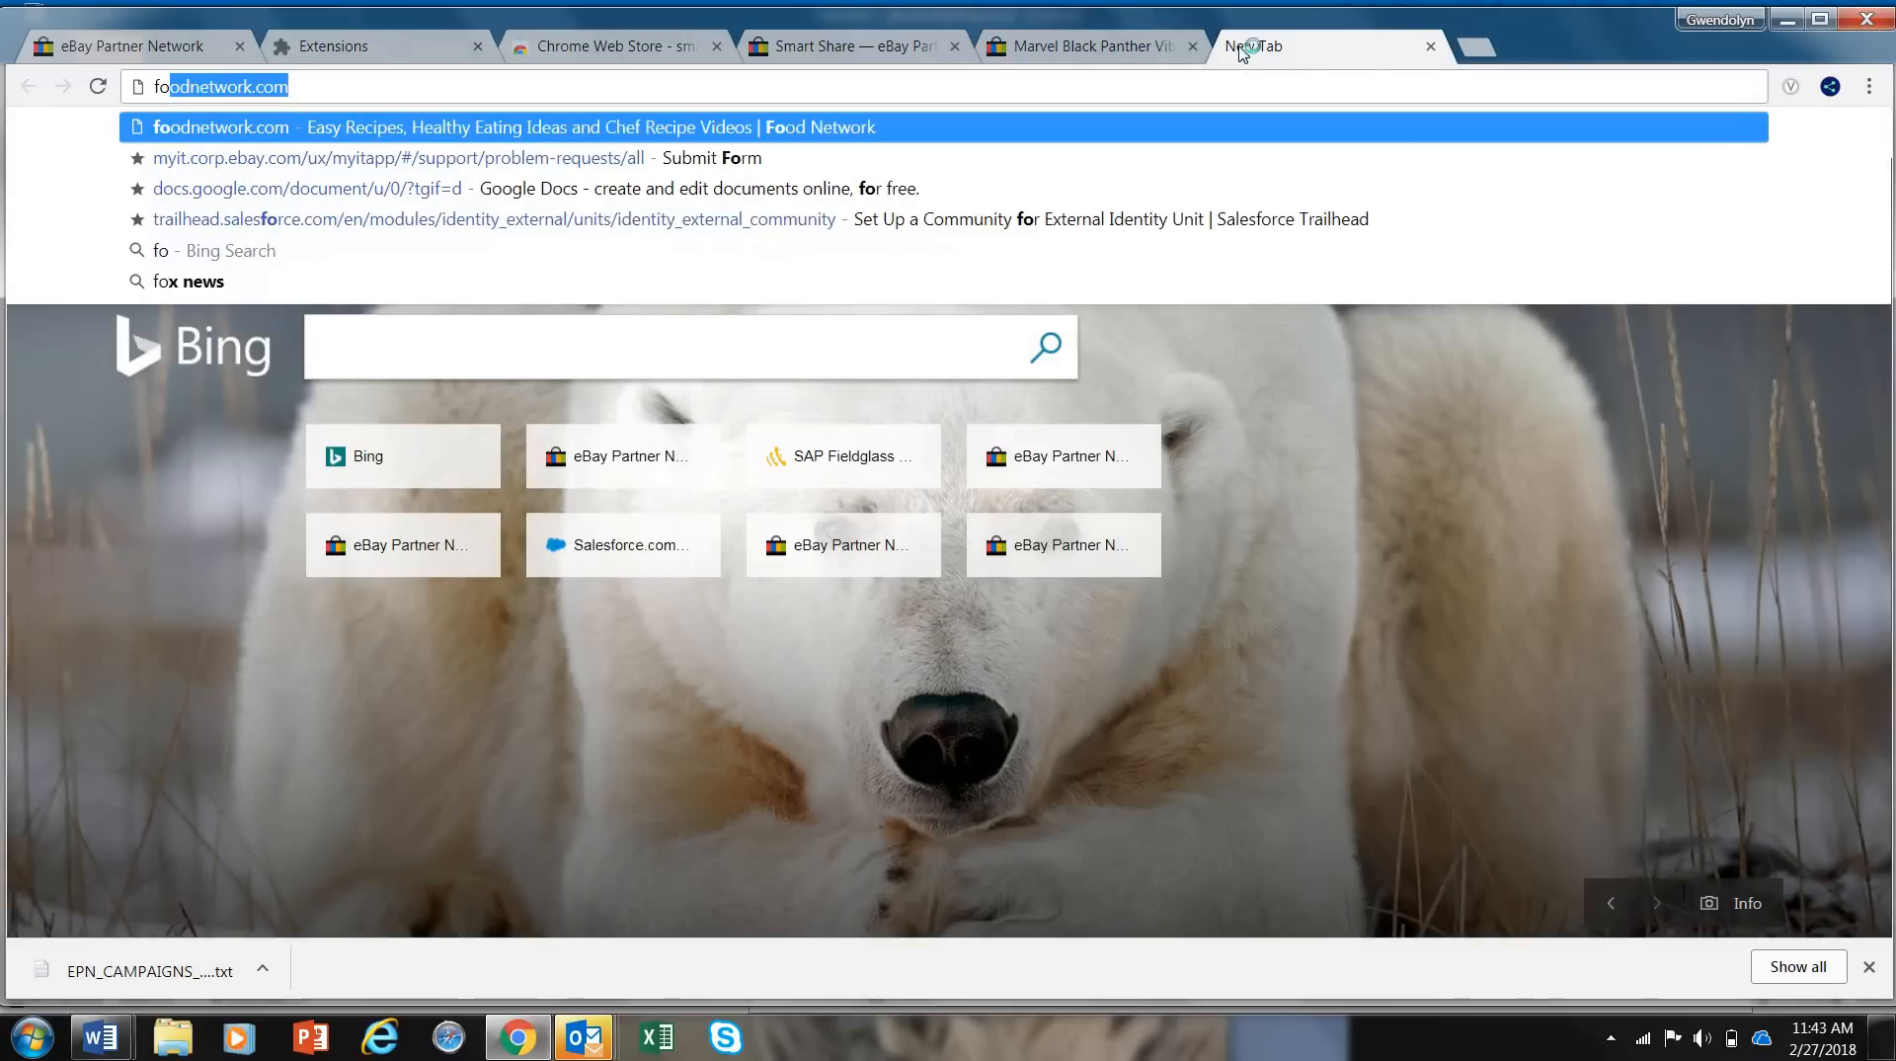
pyautogui.press('Return')
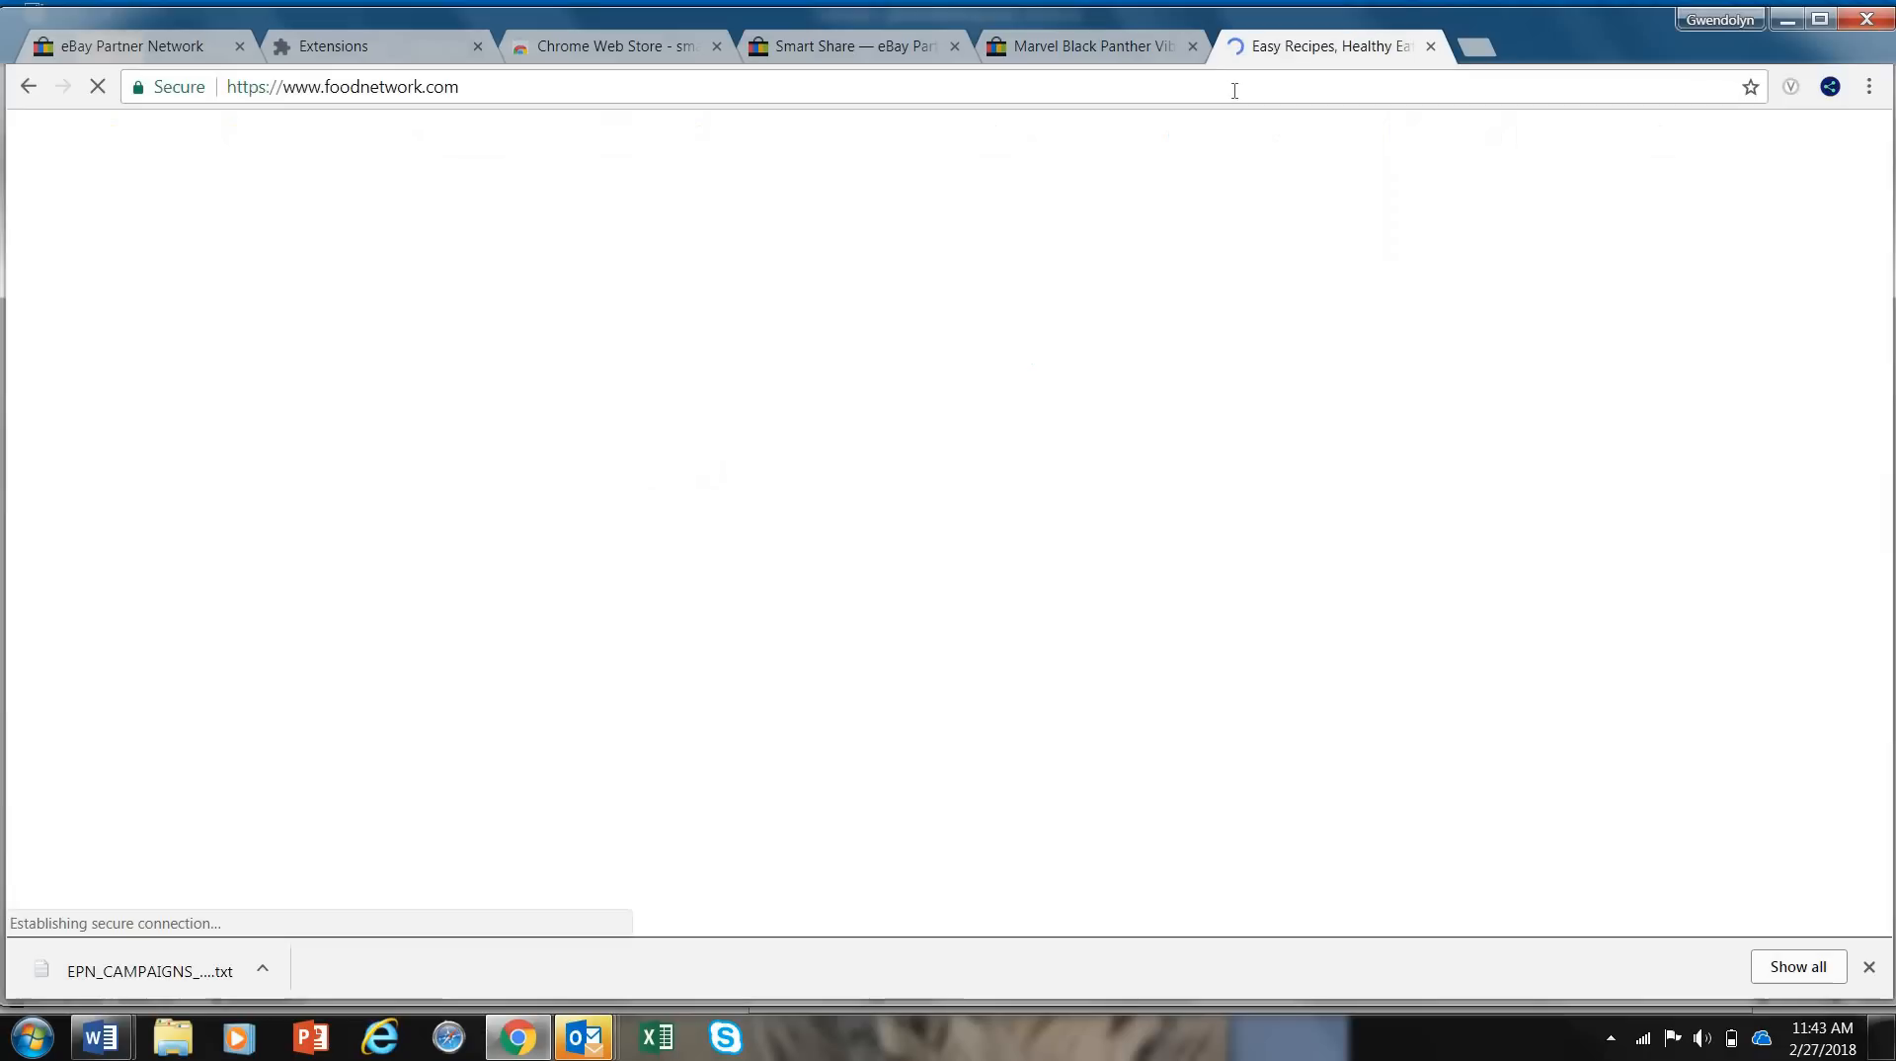
pyautogui.click(1235, 90)
pyautogui.write('facebook')
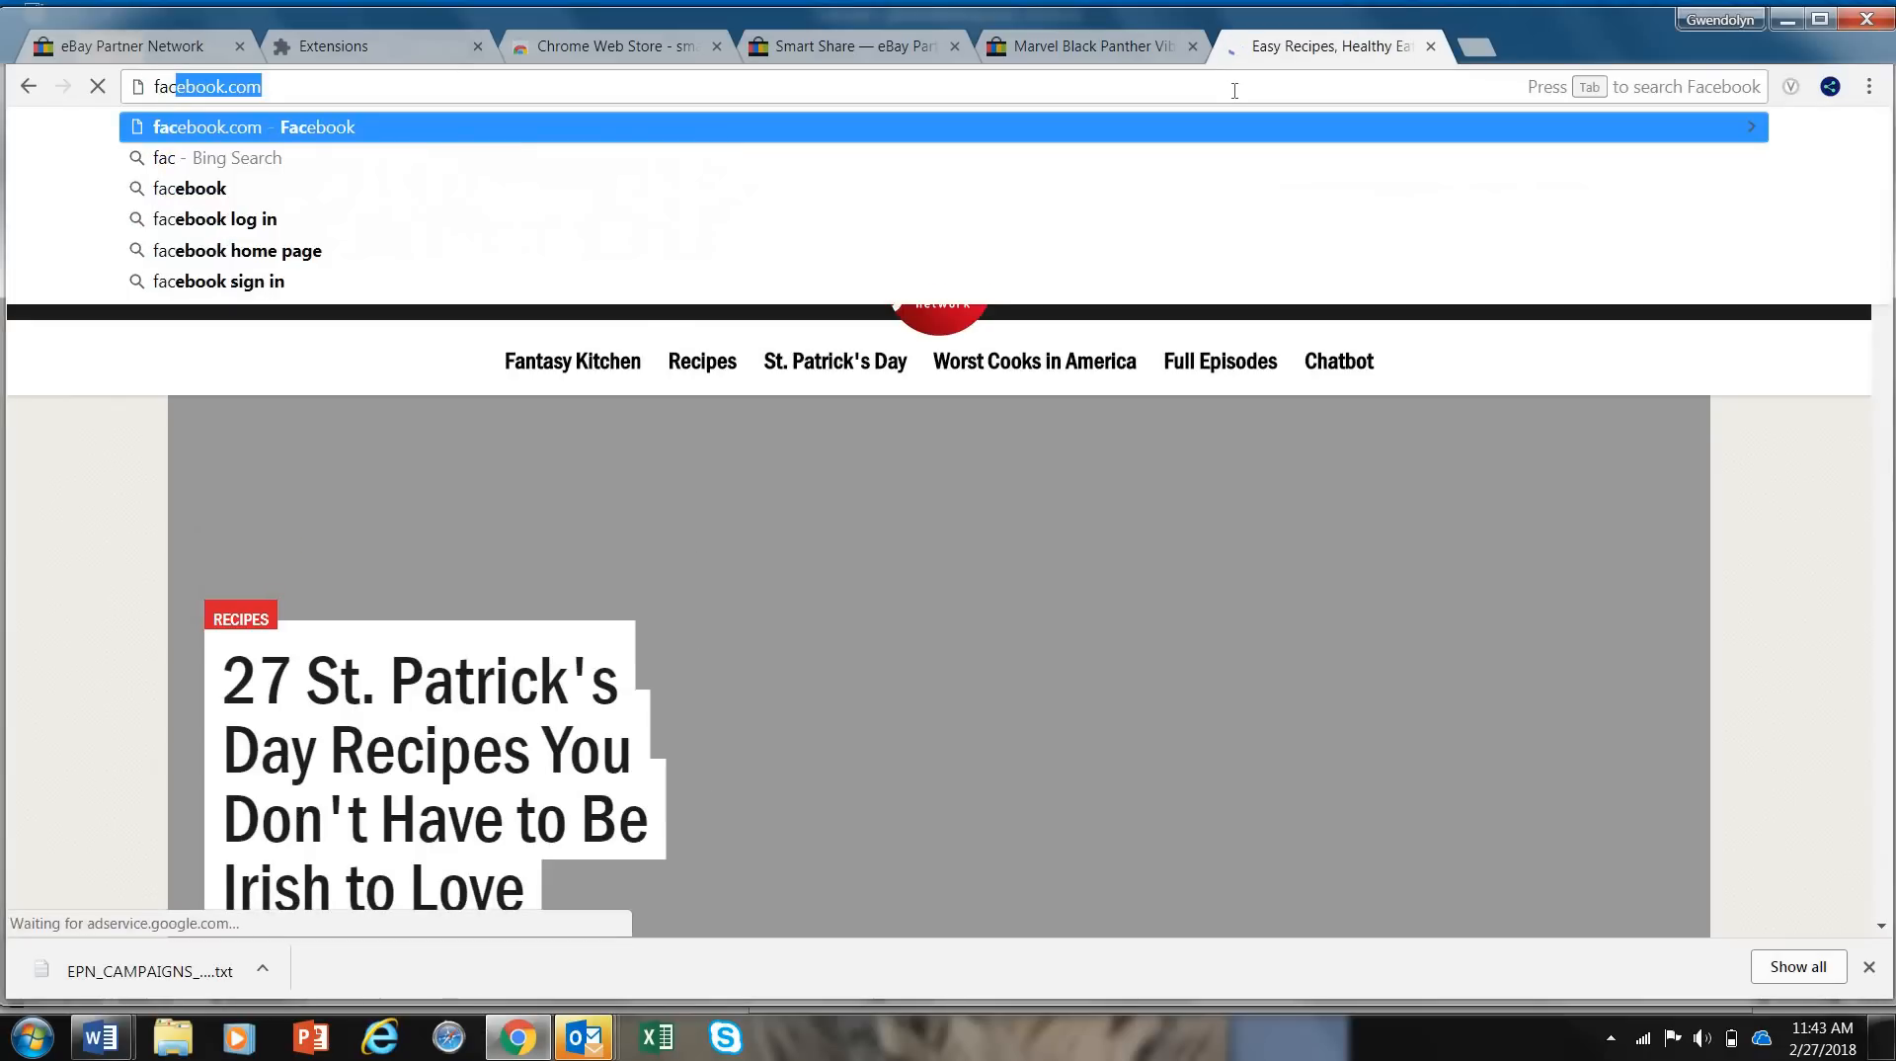
pyautogui.press('Return')
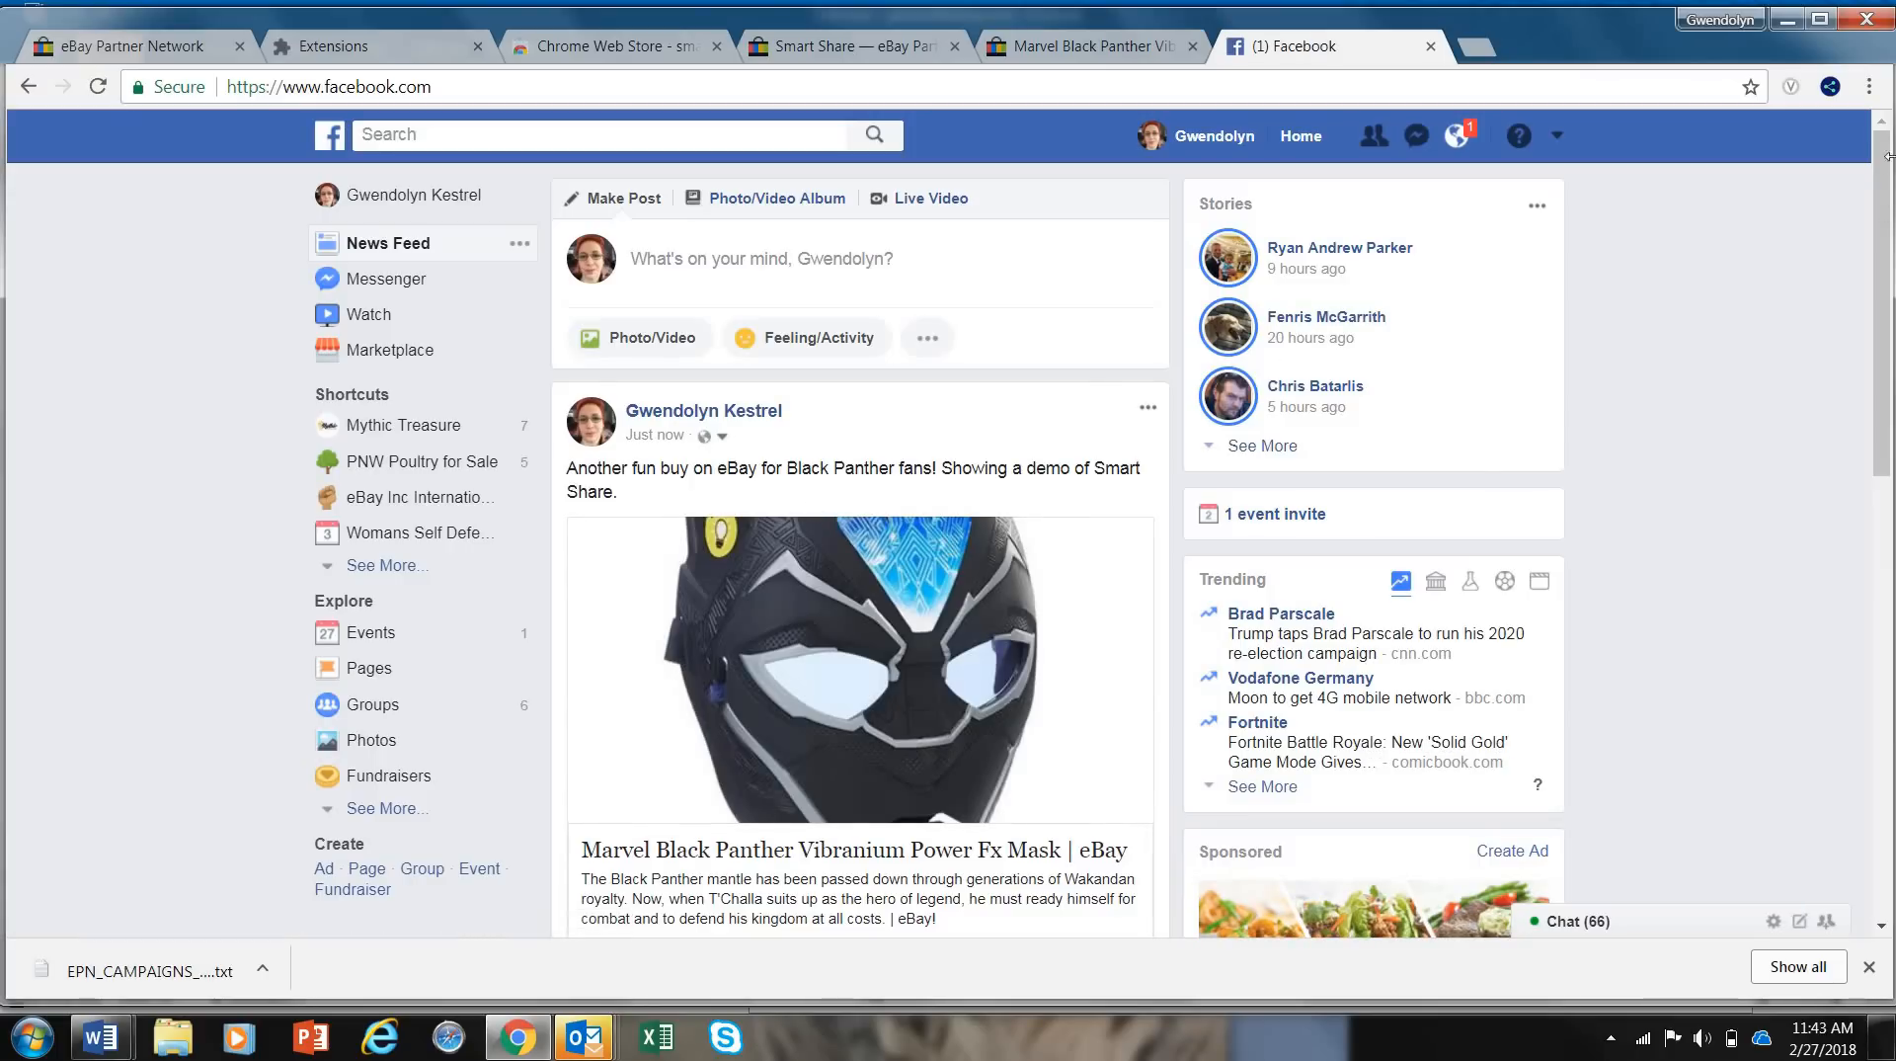
pyautogui.moveTo(1884, 166); pyautogui.dragTo(1888, 256)
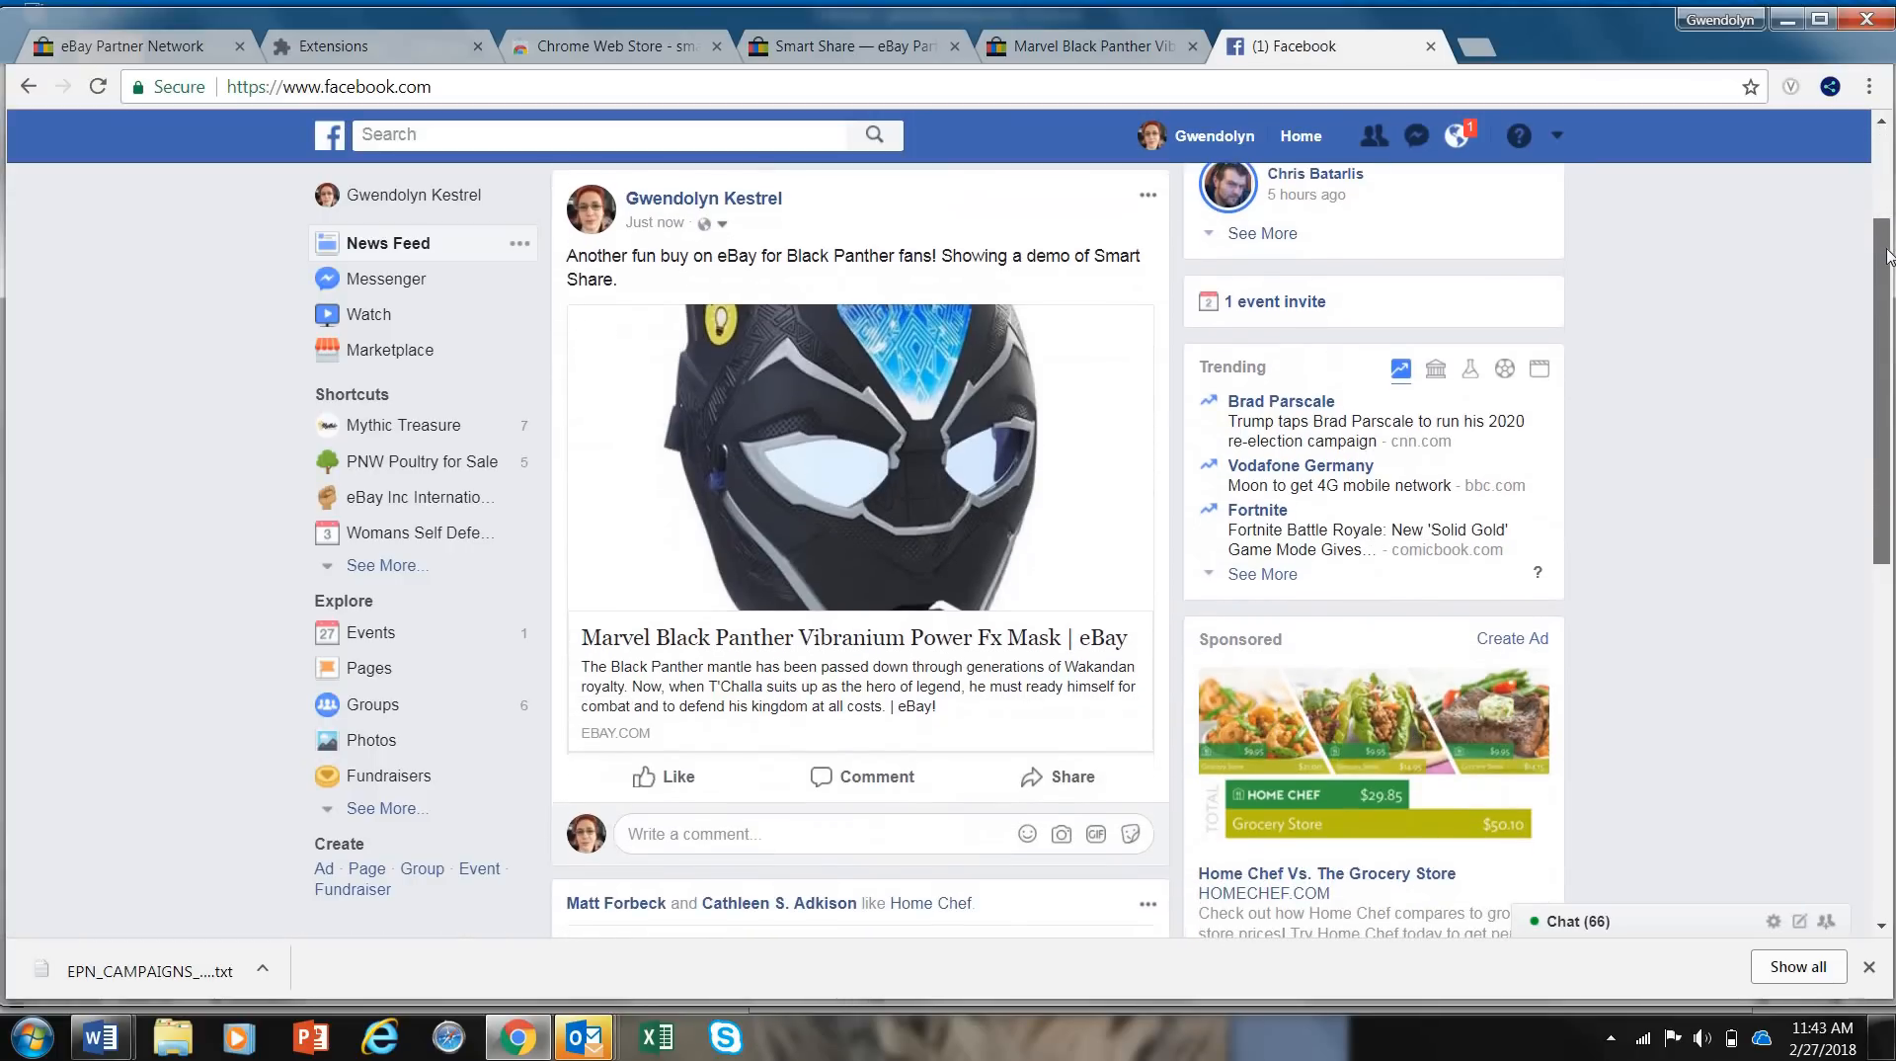
pyautogui.scroll(1, 1888, 212)
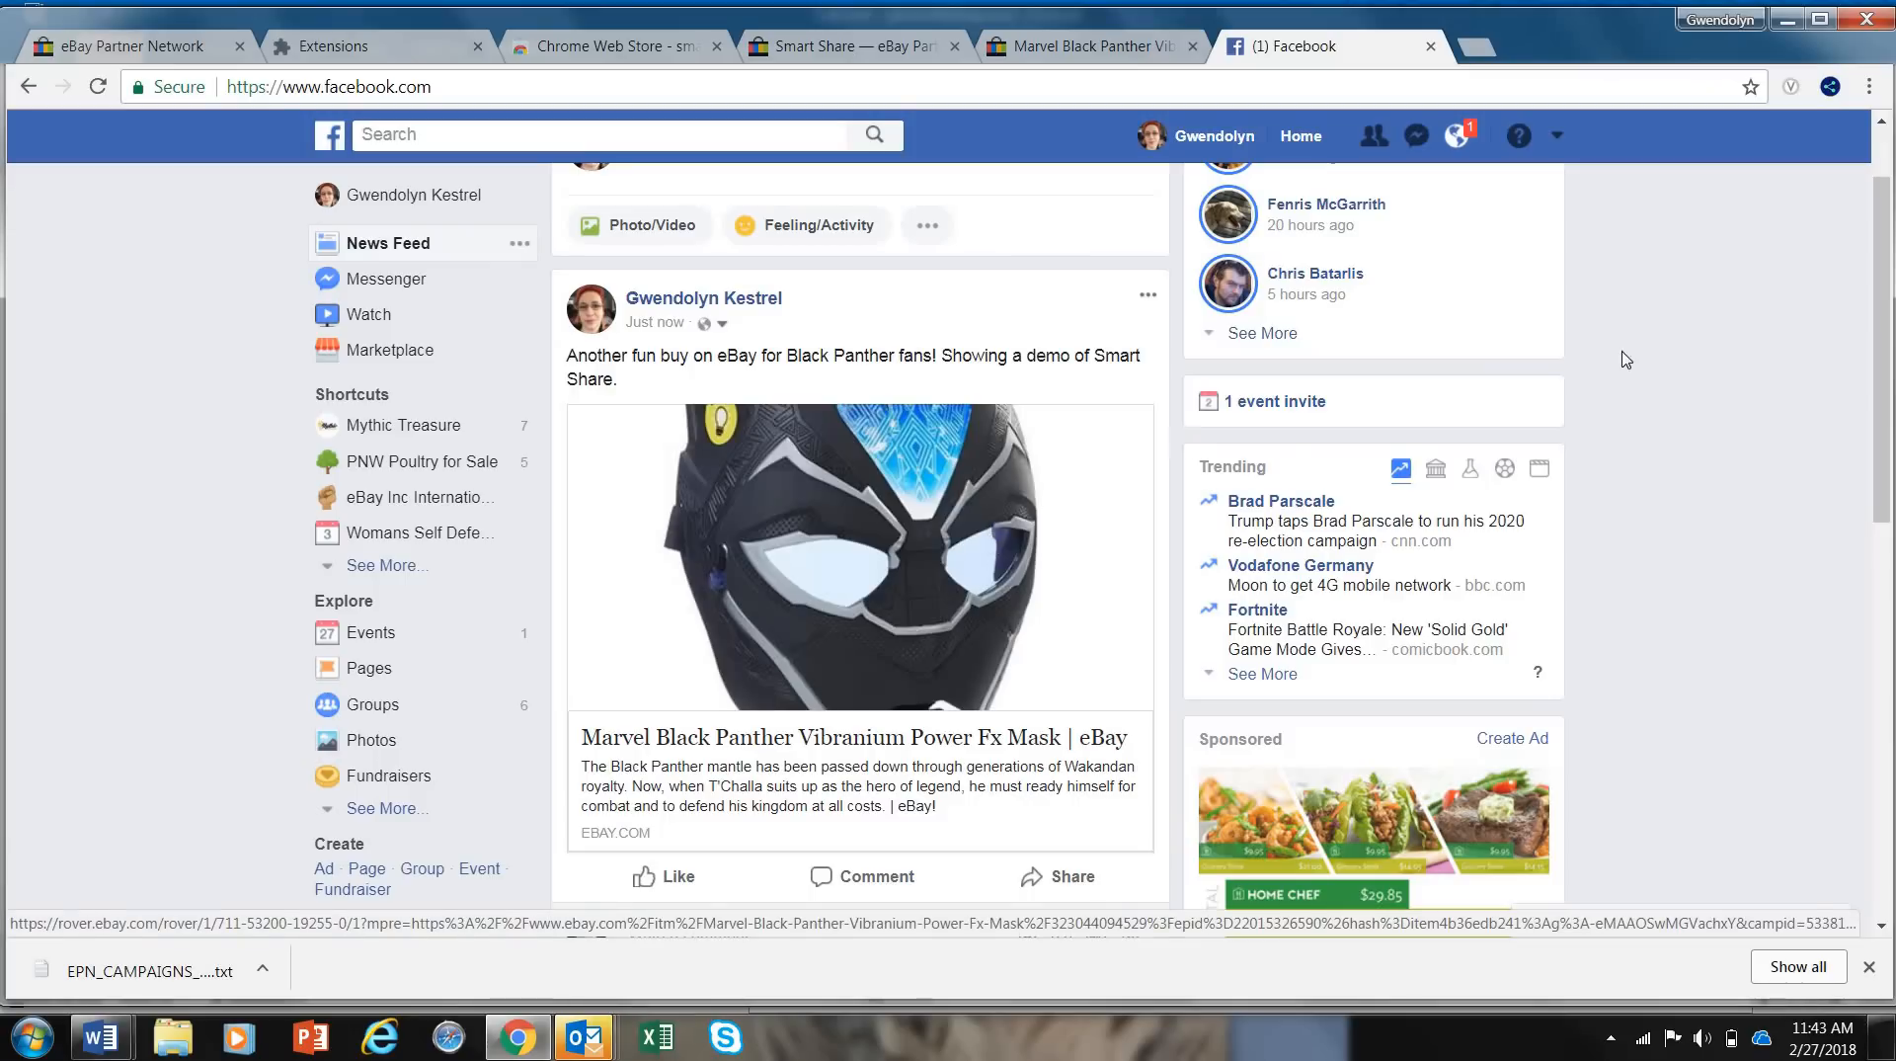
pyautogui.scroll(-1, 1887, 276)
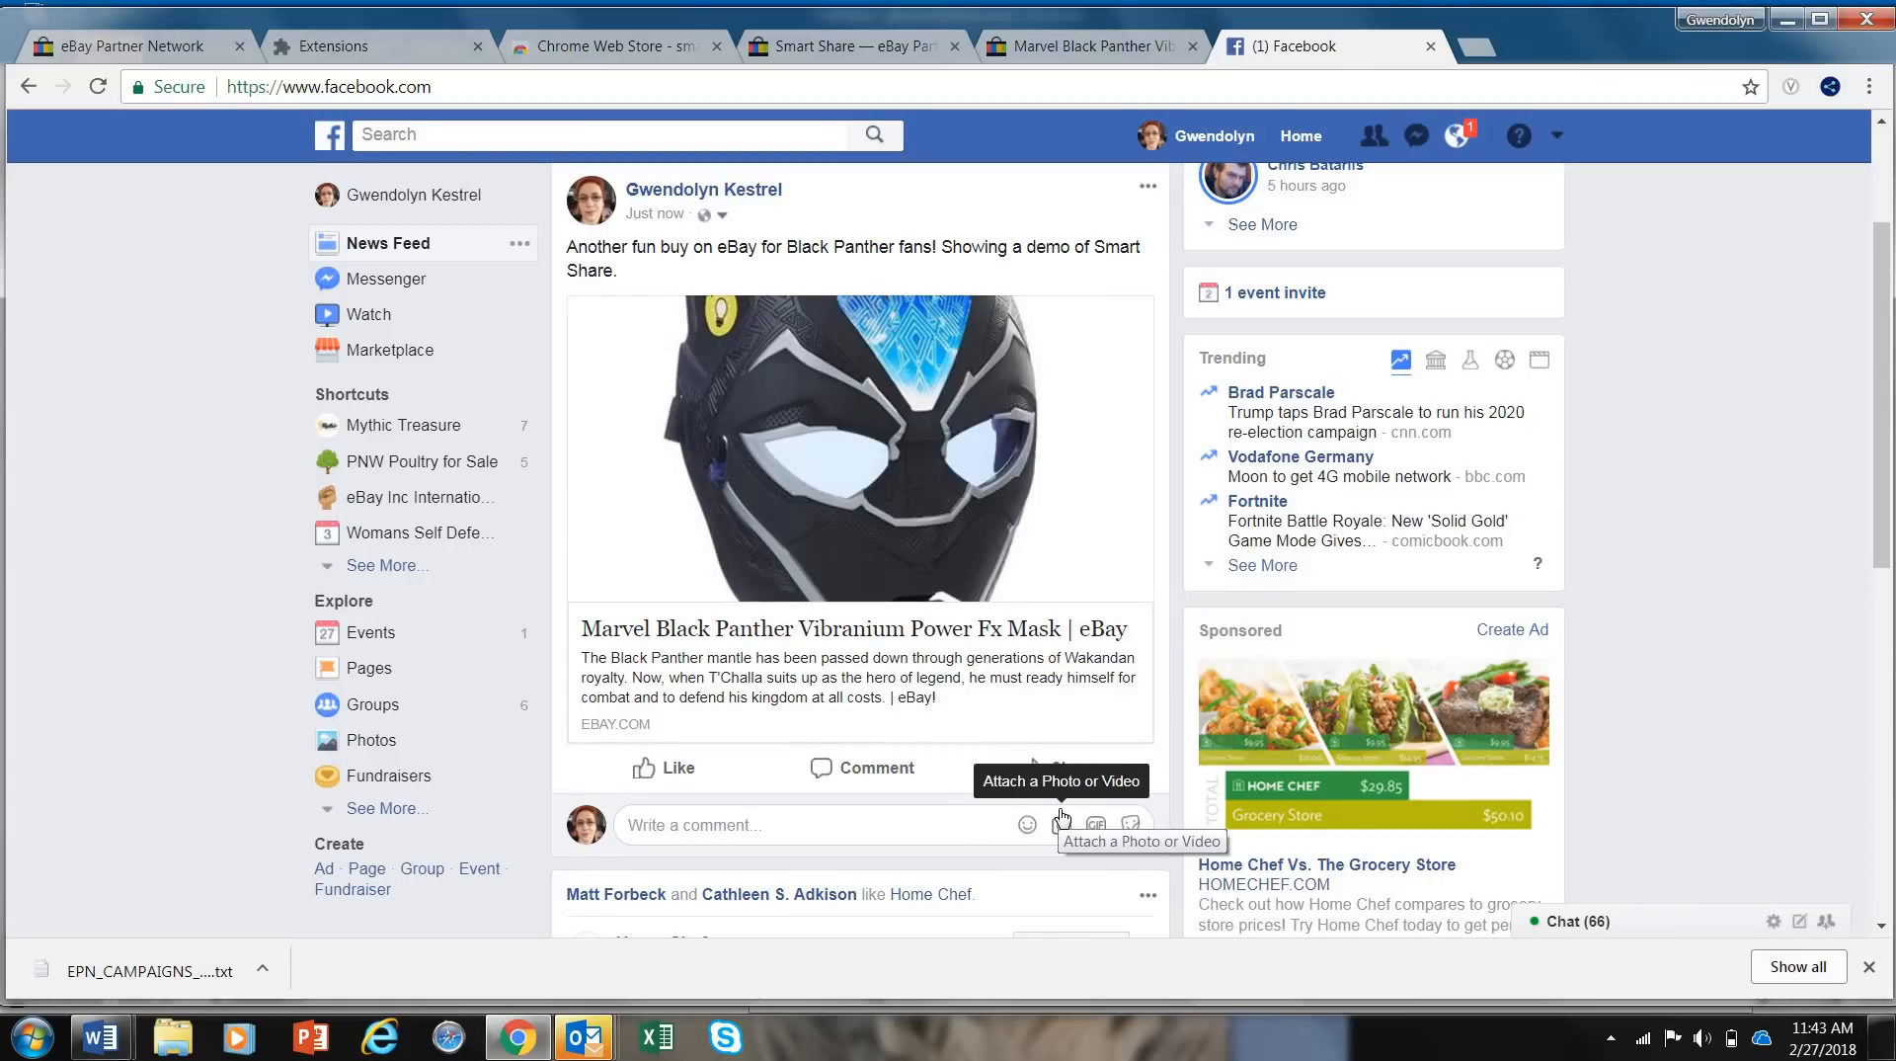
# Step: Return to the mask listing, dismiss Smart Share, and save the photo of the packaged mask to Downloads as "Black Panther"
pyautogui.click(1106, 51)
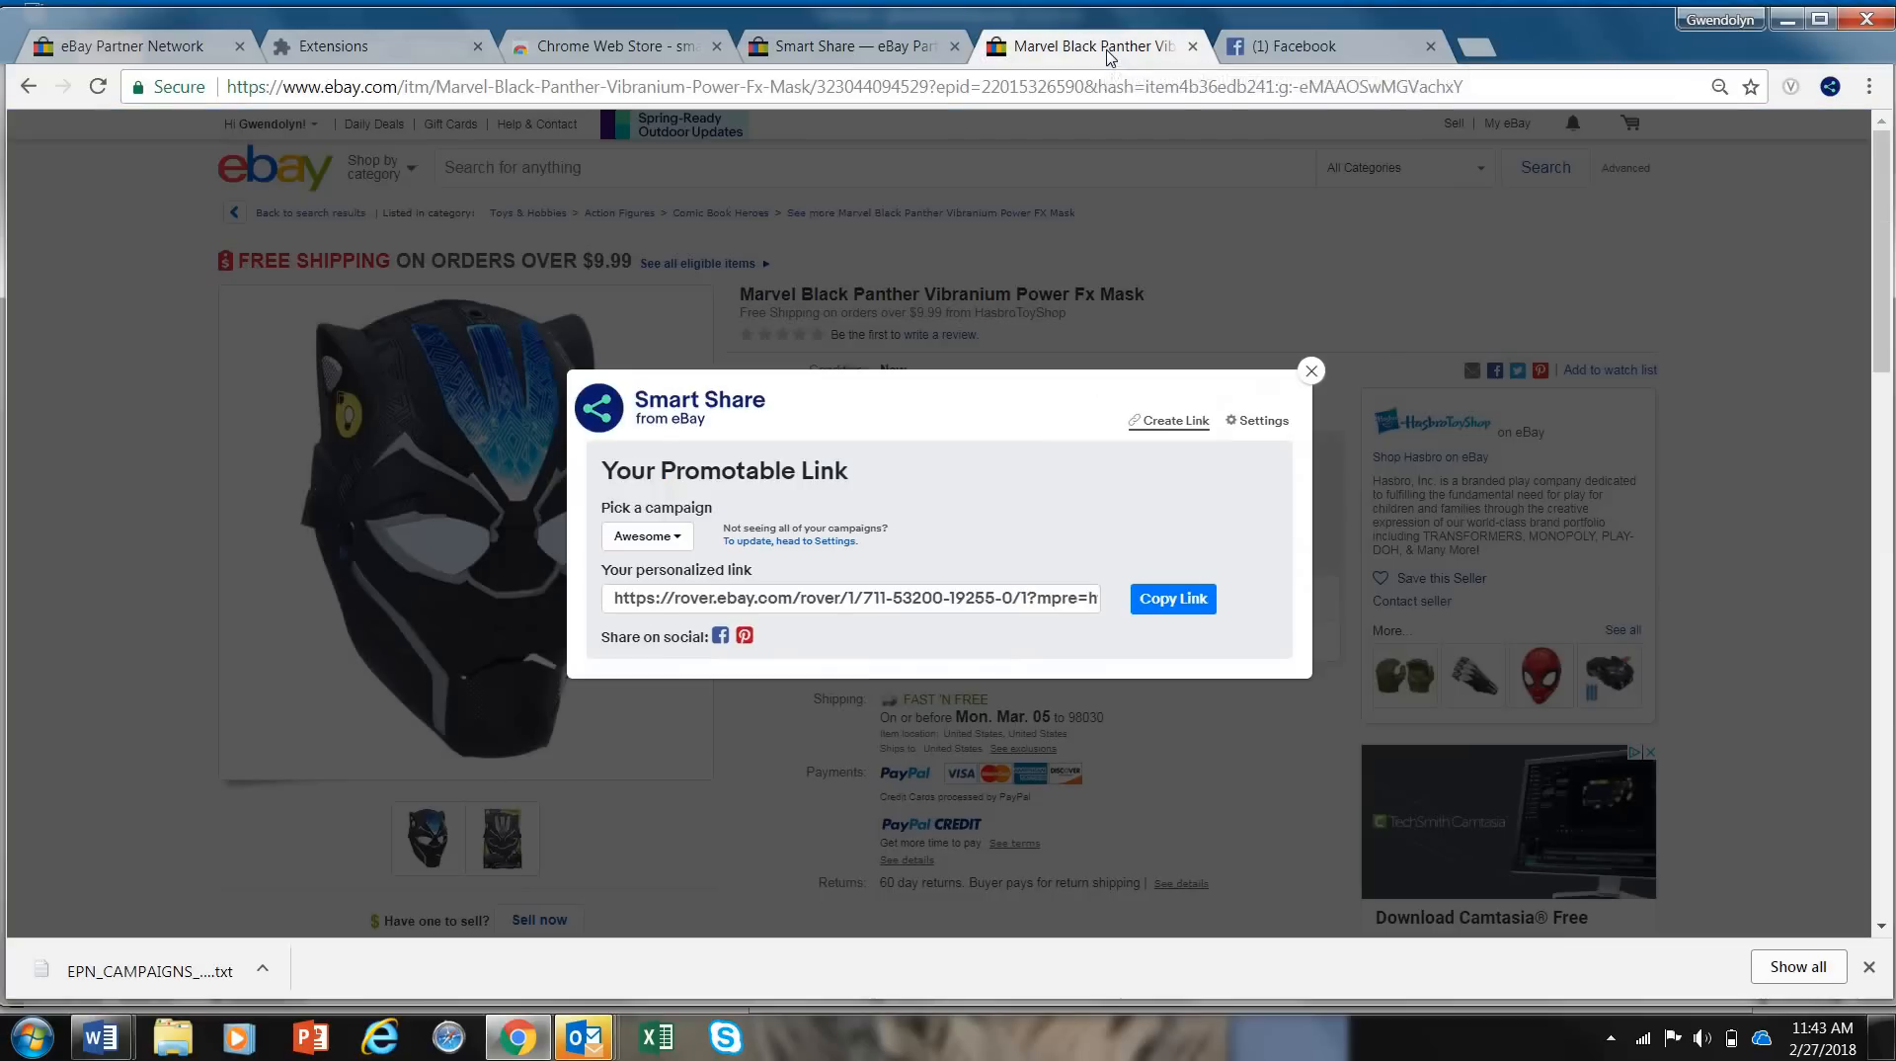
pyautogui.click(1311, 372)
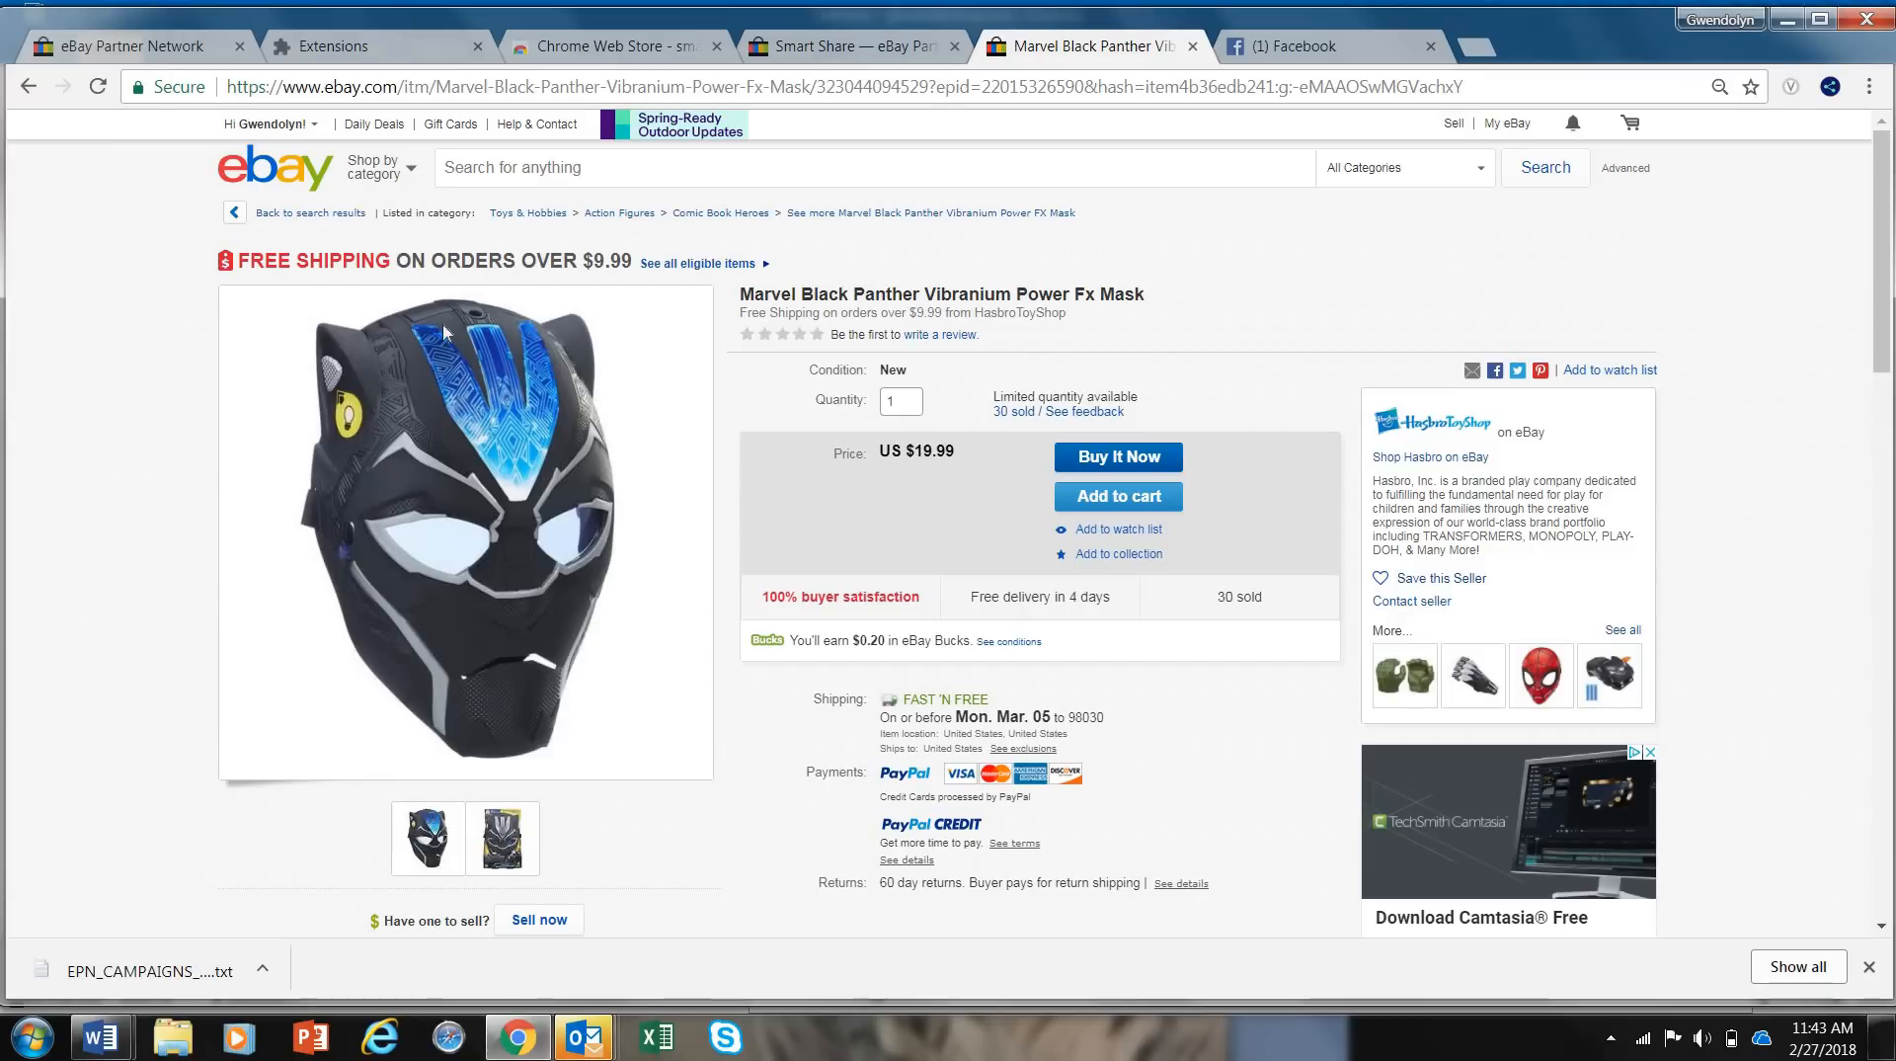
pyautogui.click(524, 842)
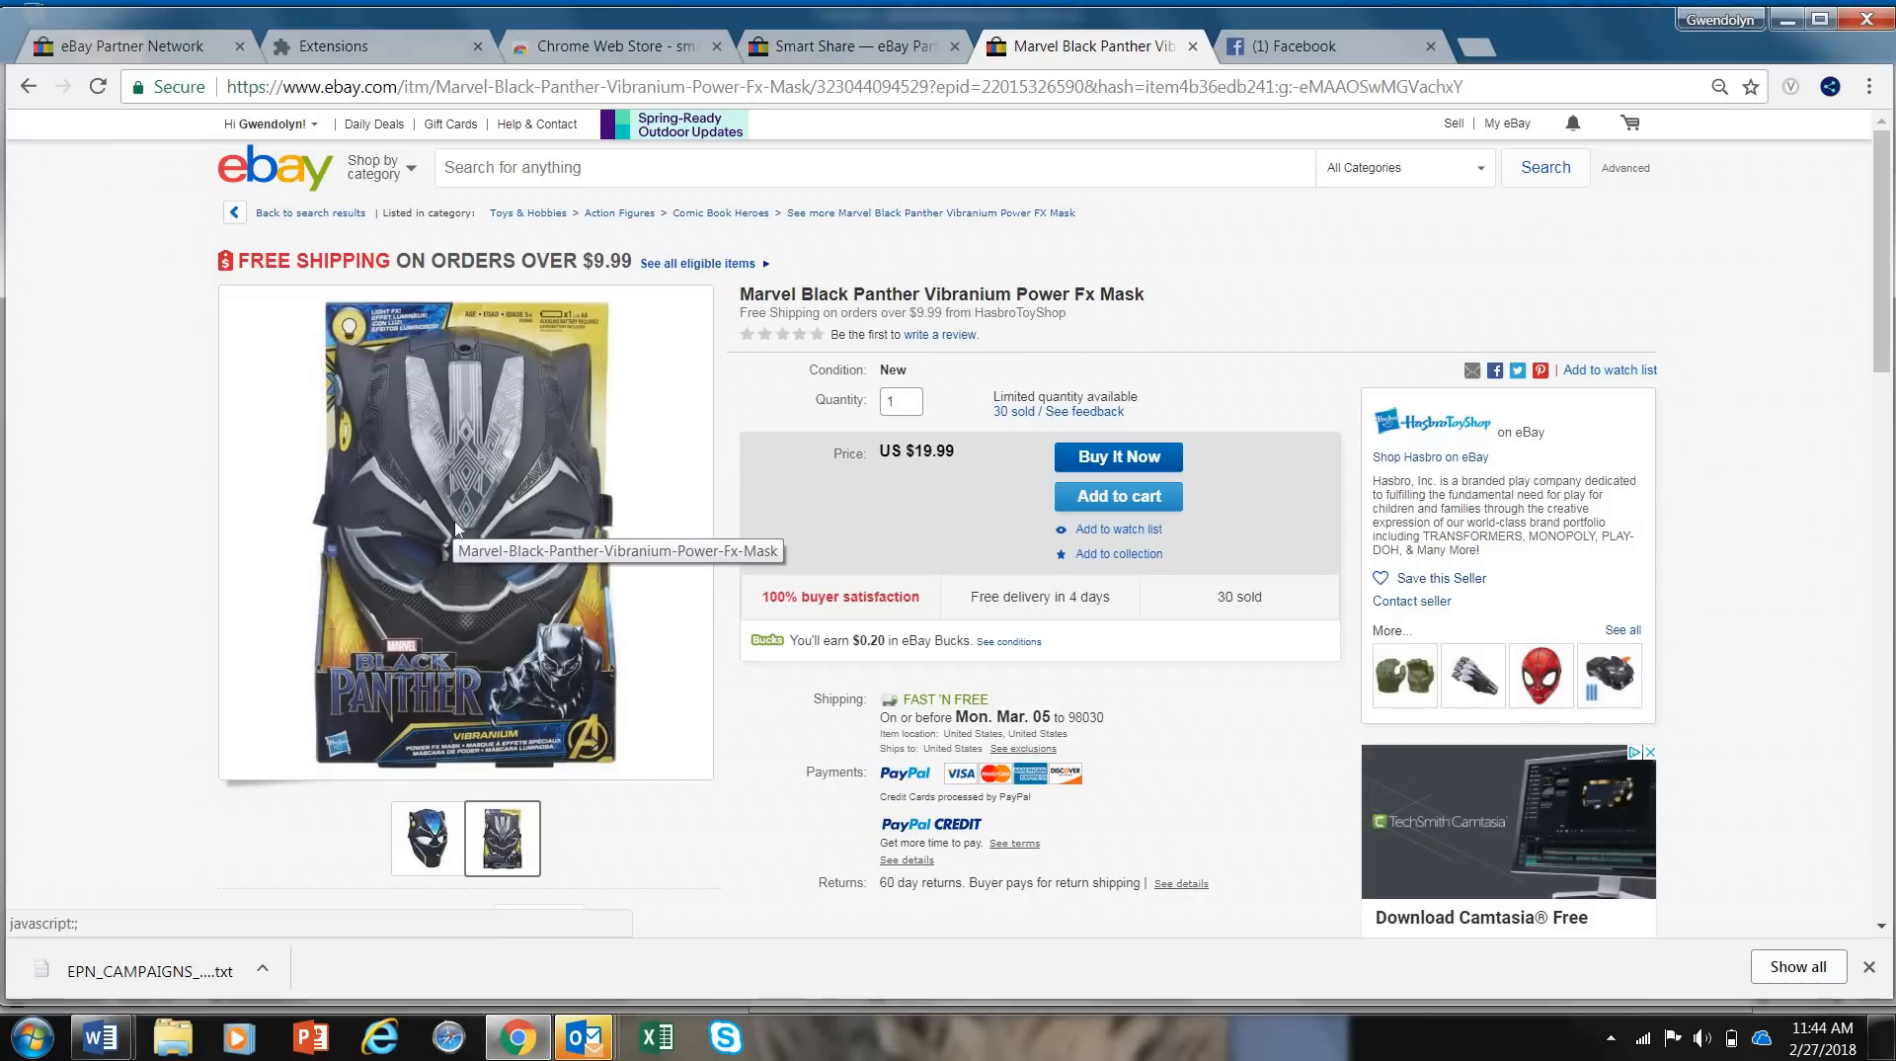
pyautogui.rightClick(457, 529)
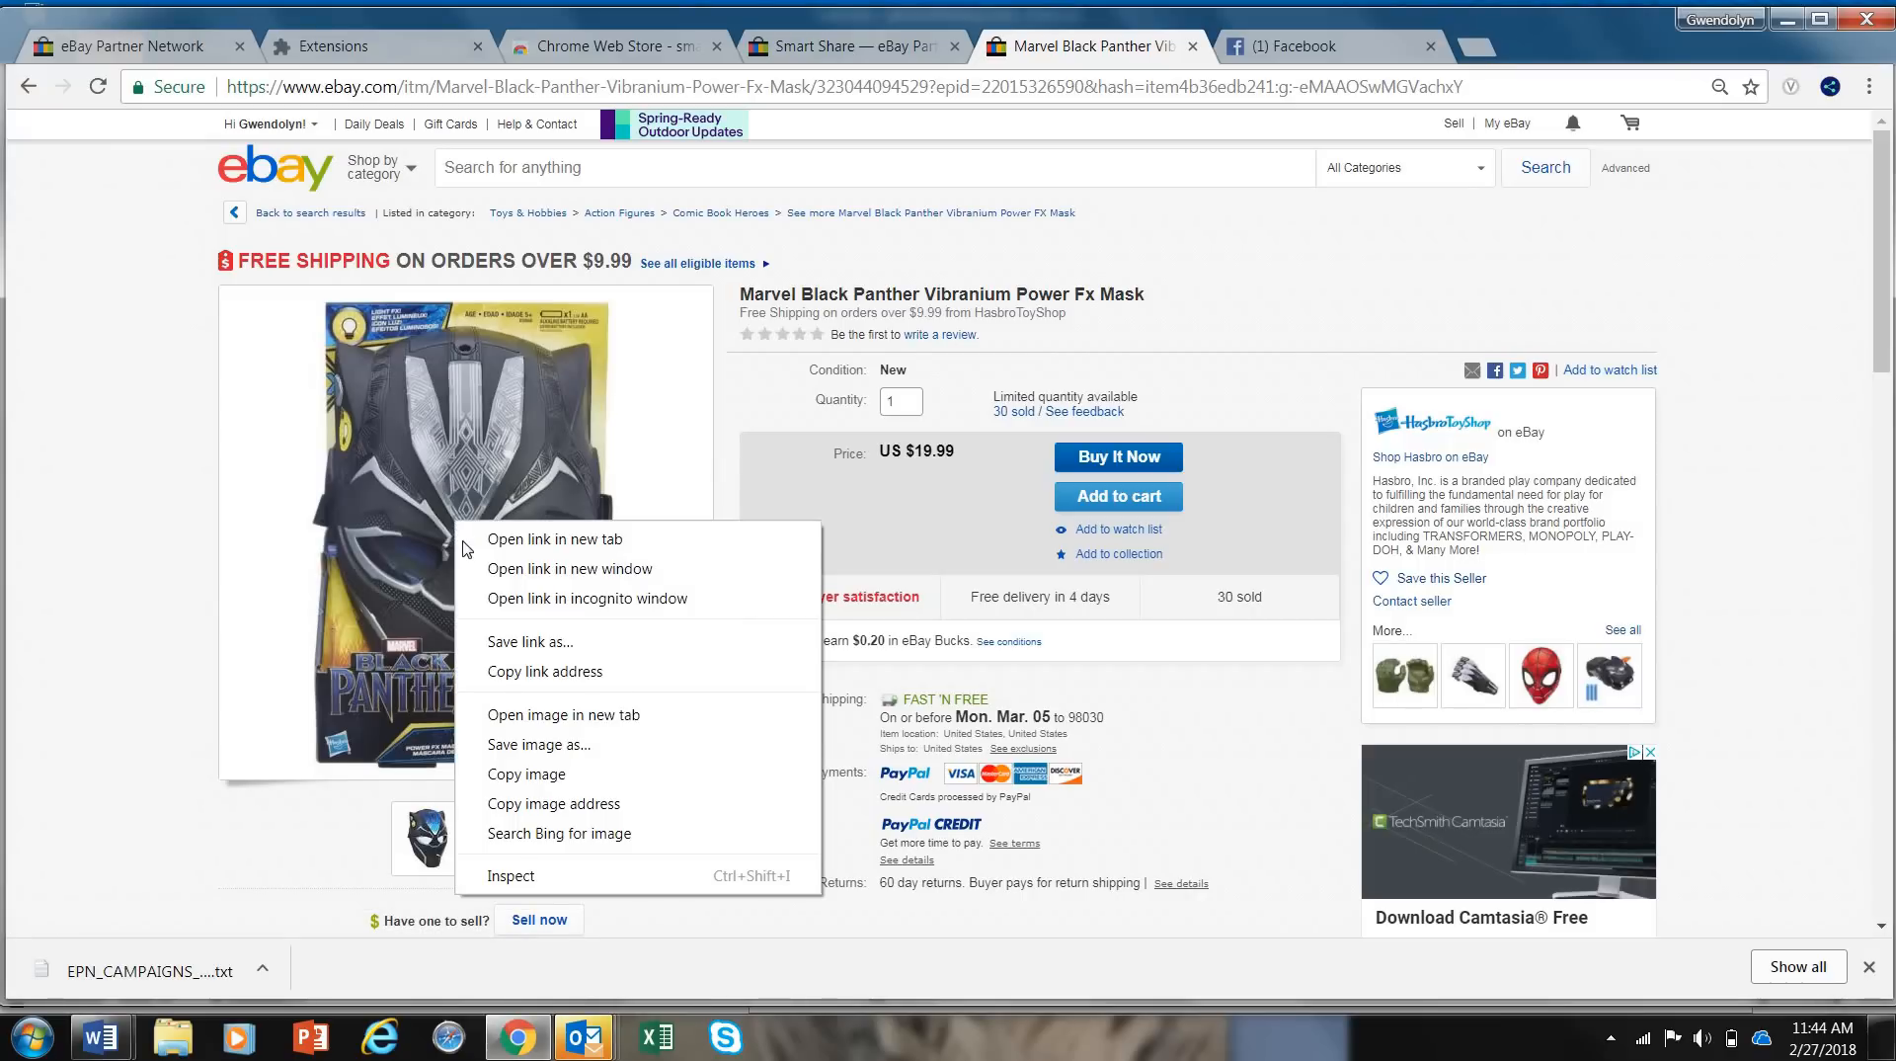
pyautogui.click(536, 746)
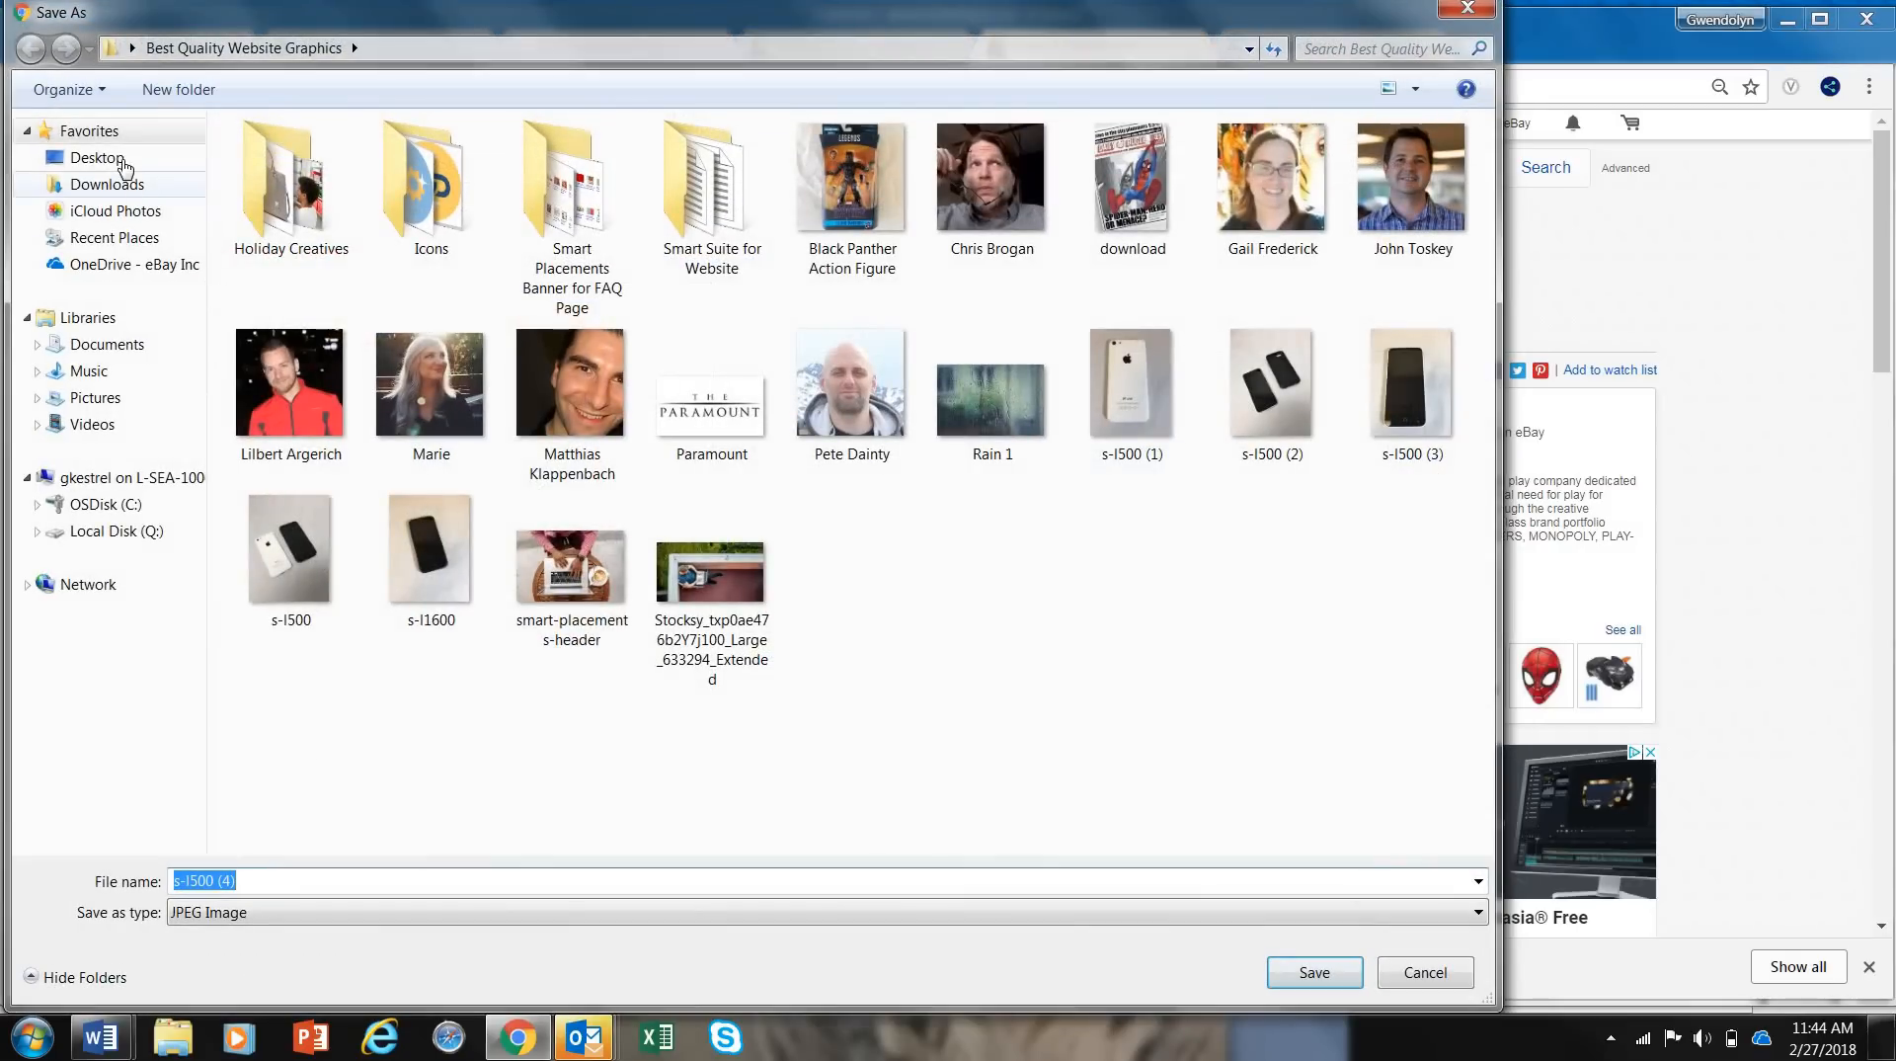
pyautogui.click(115, 186)
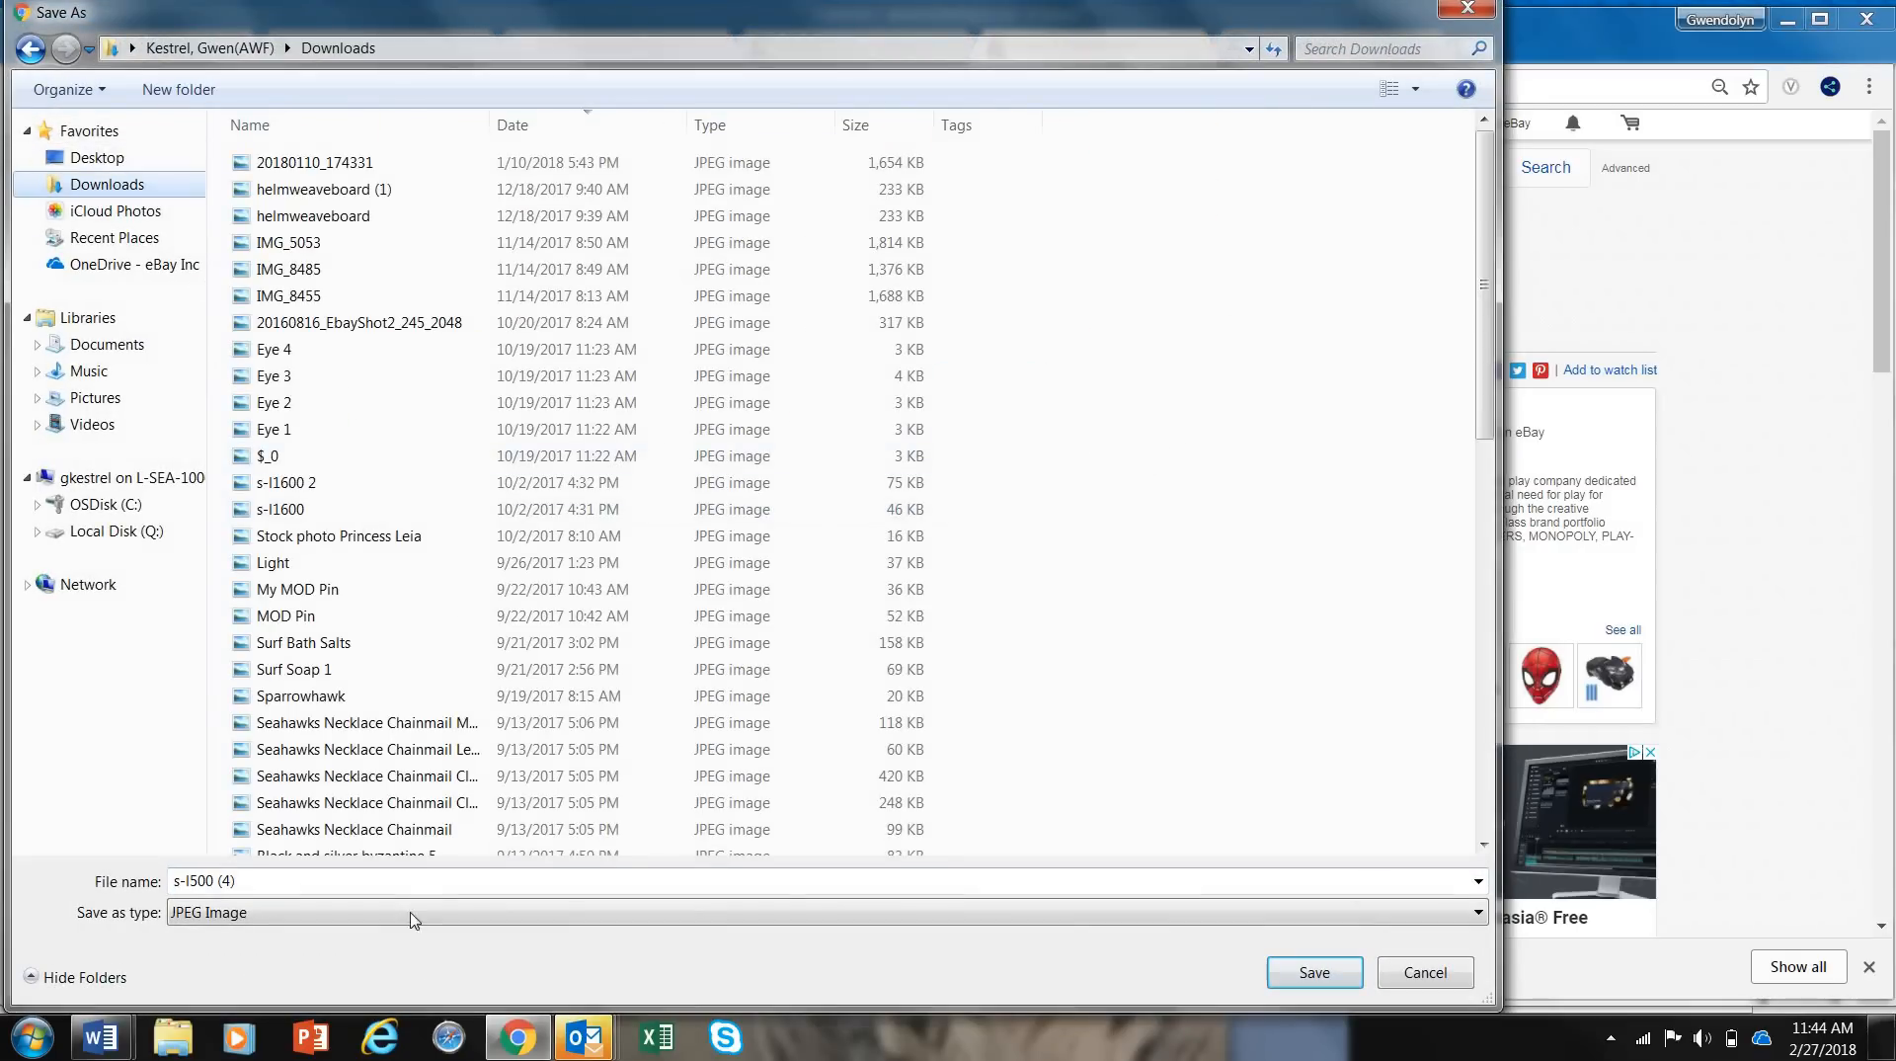
pyautogui.click(288, 884)
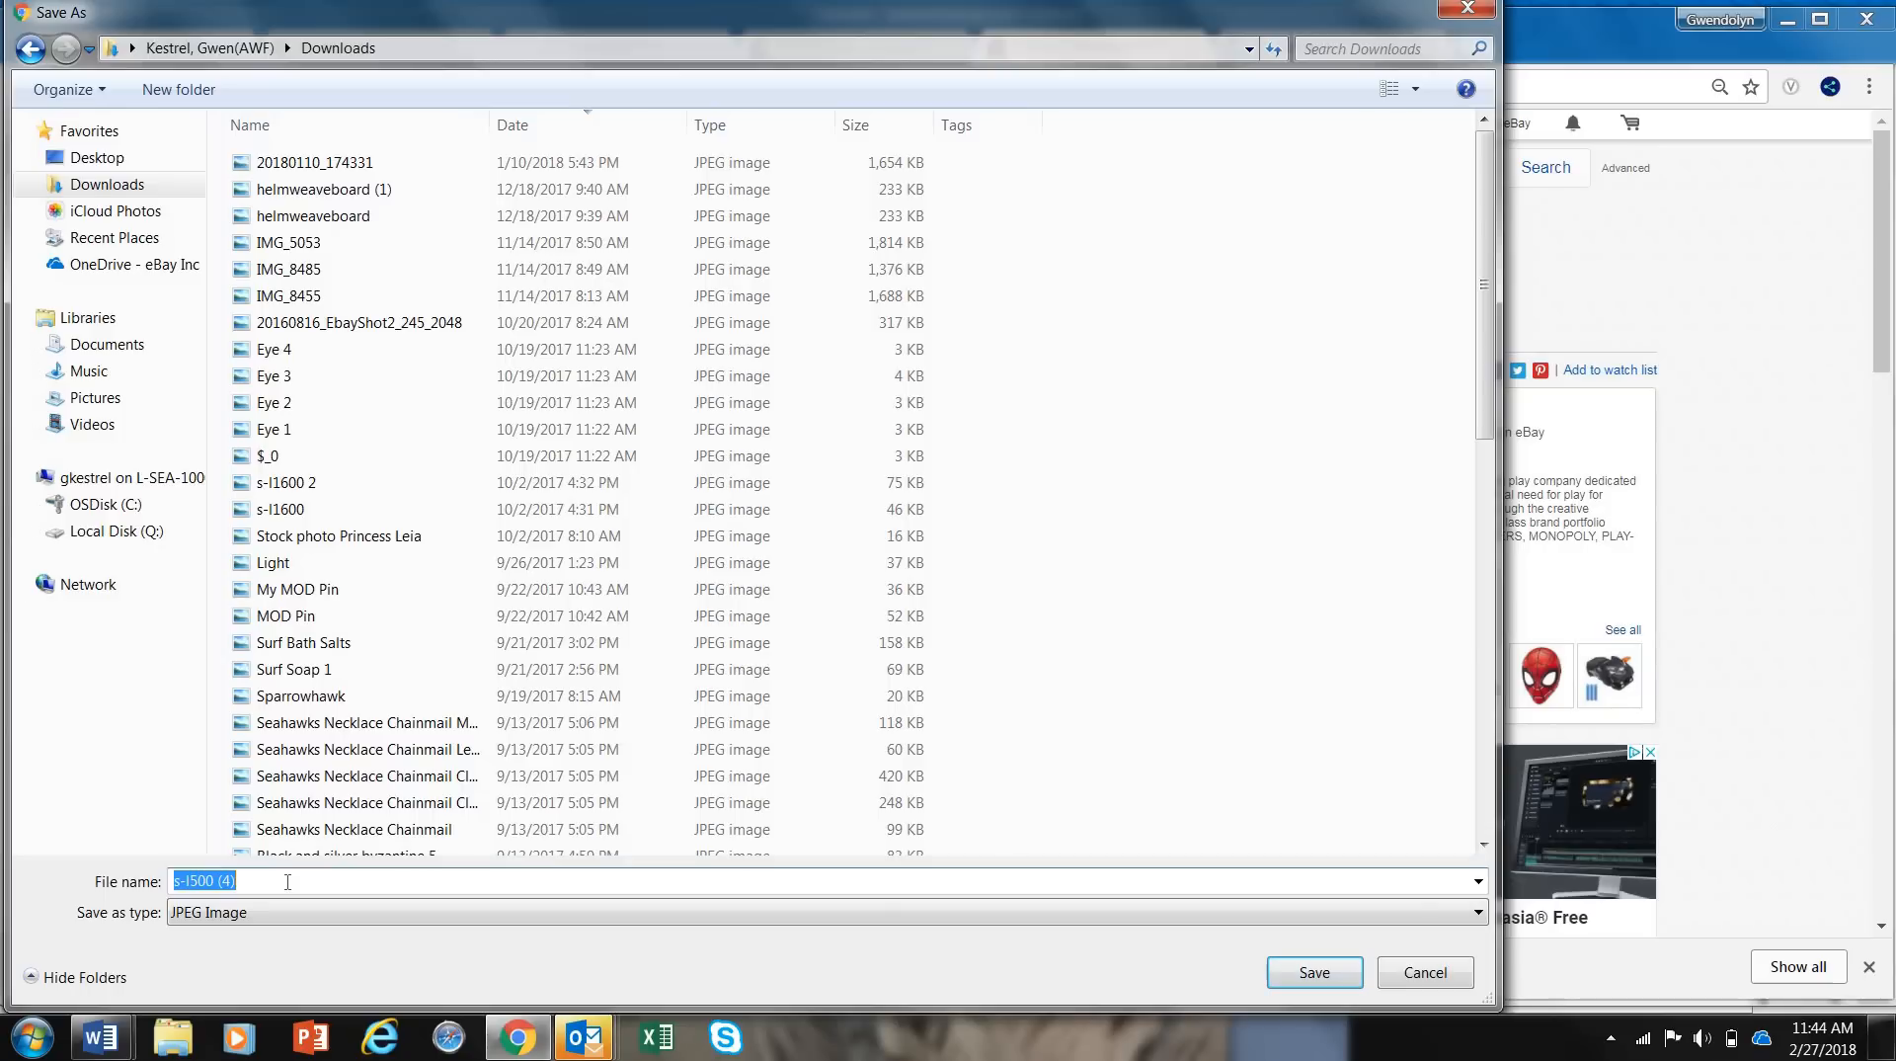
pyautogui.write('Black Panther')
pyautogui.click(1319, 974)
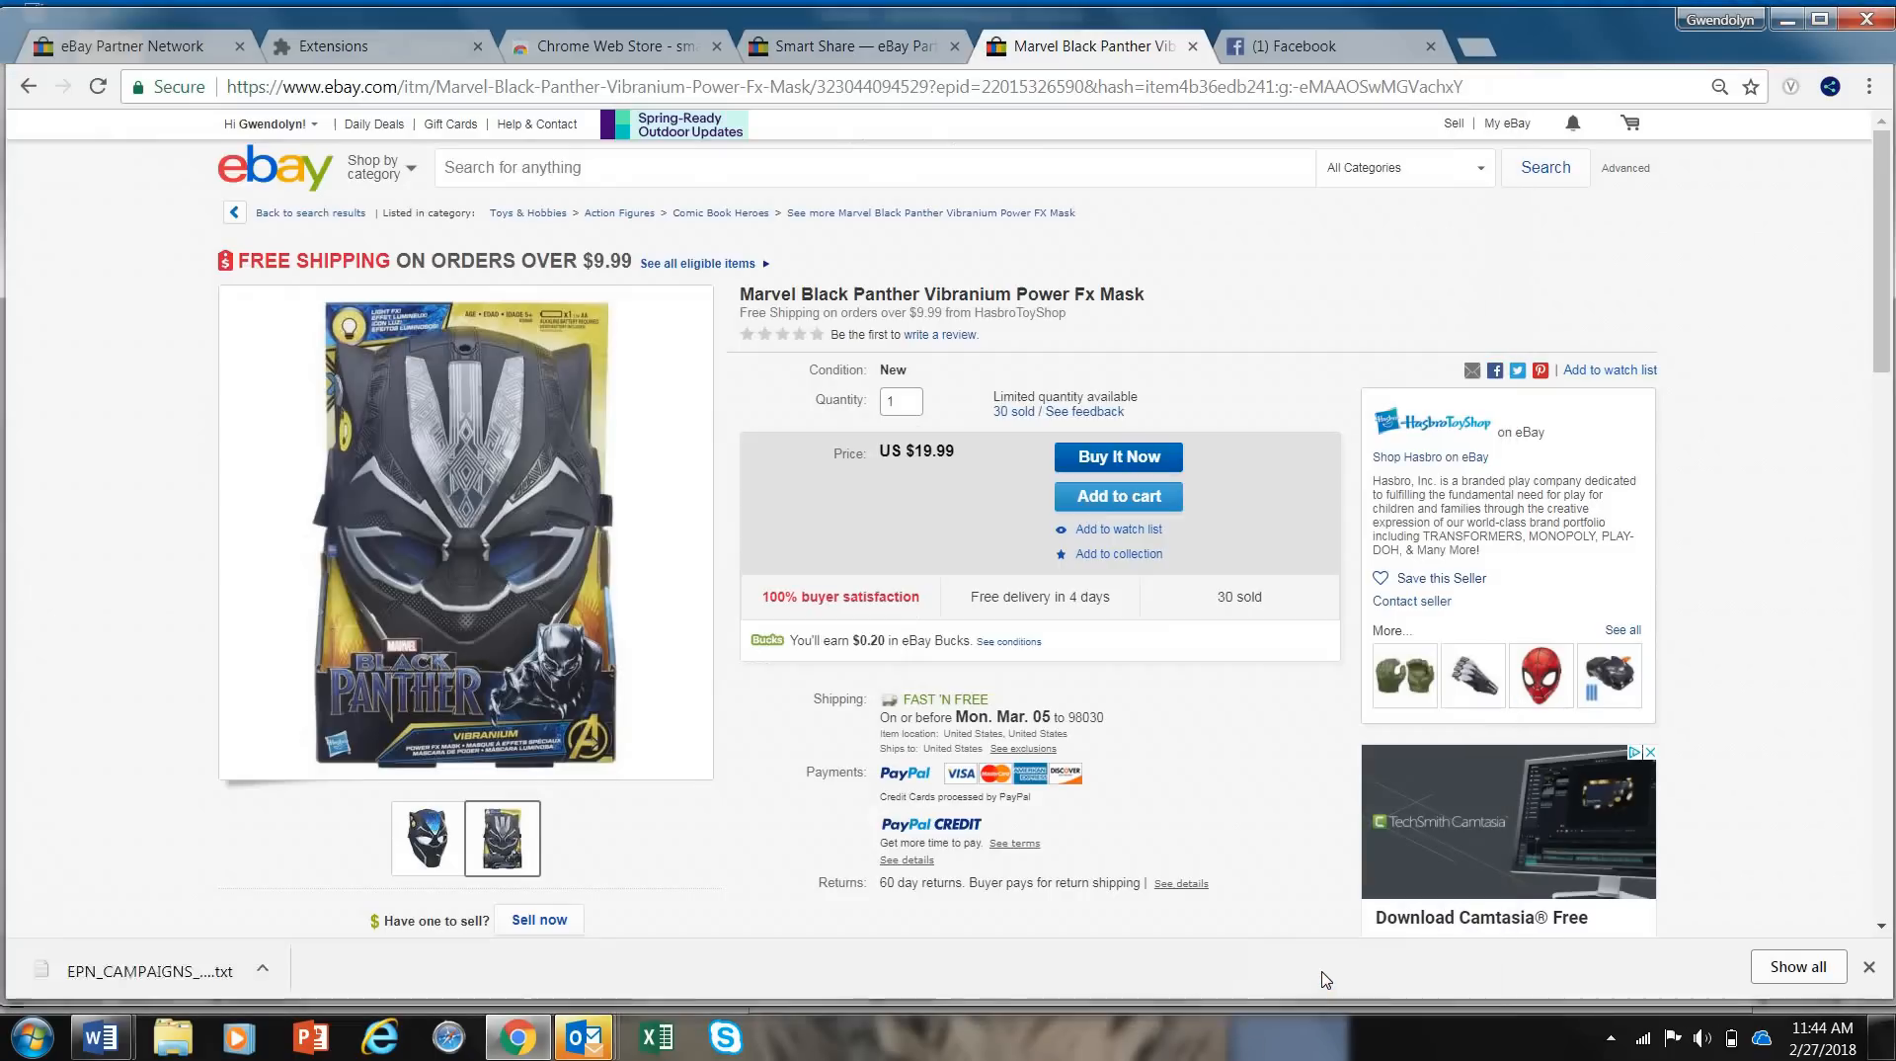
# Step: Attach the Black Panther image from Downloads to a comment on the shared Facebook mask post, and close the Facebook page
pyautogui.click(1305, 45)
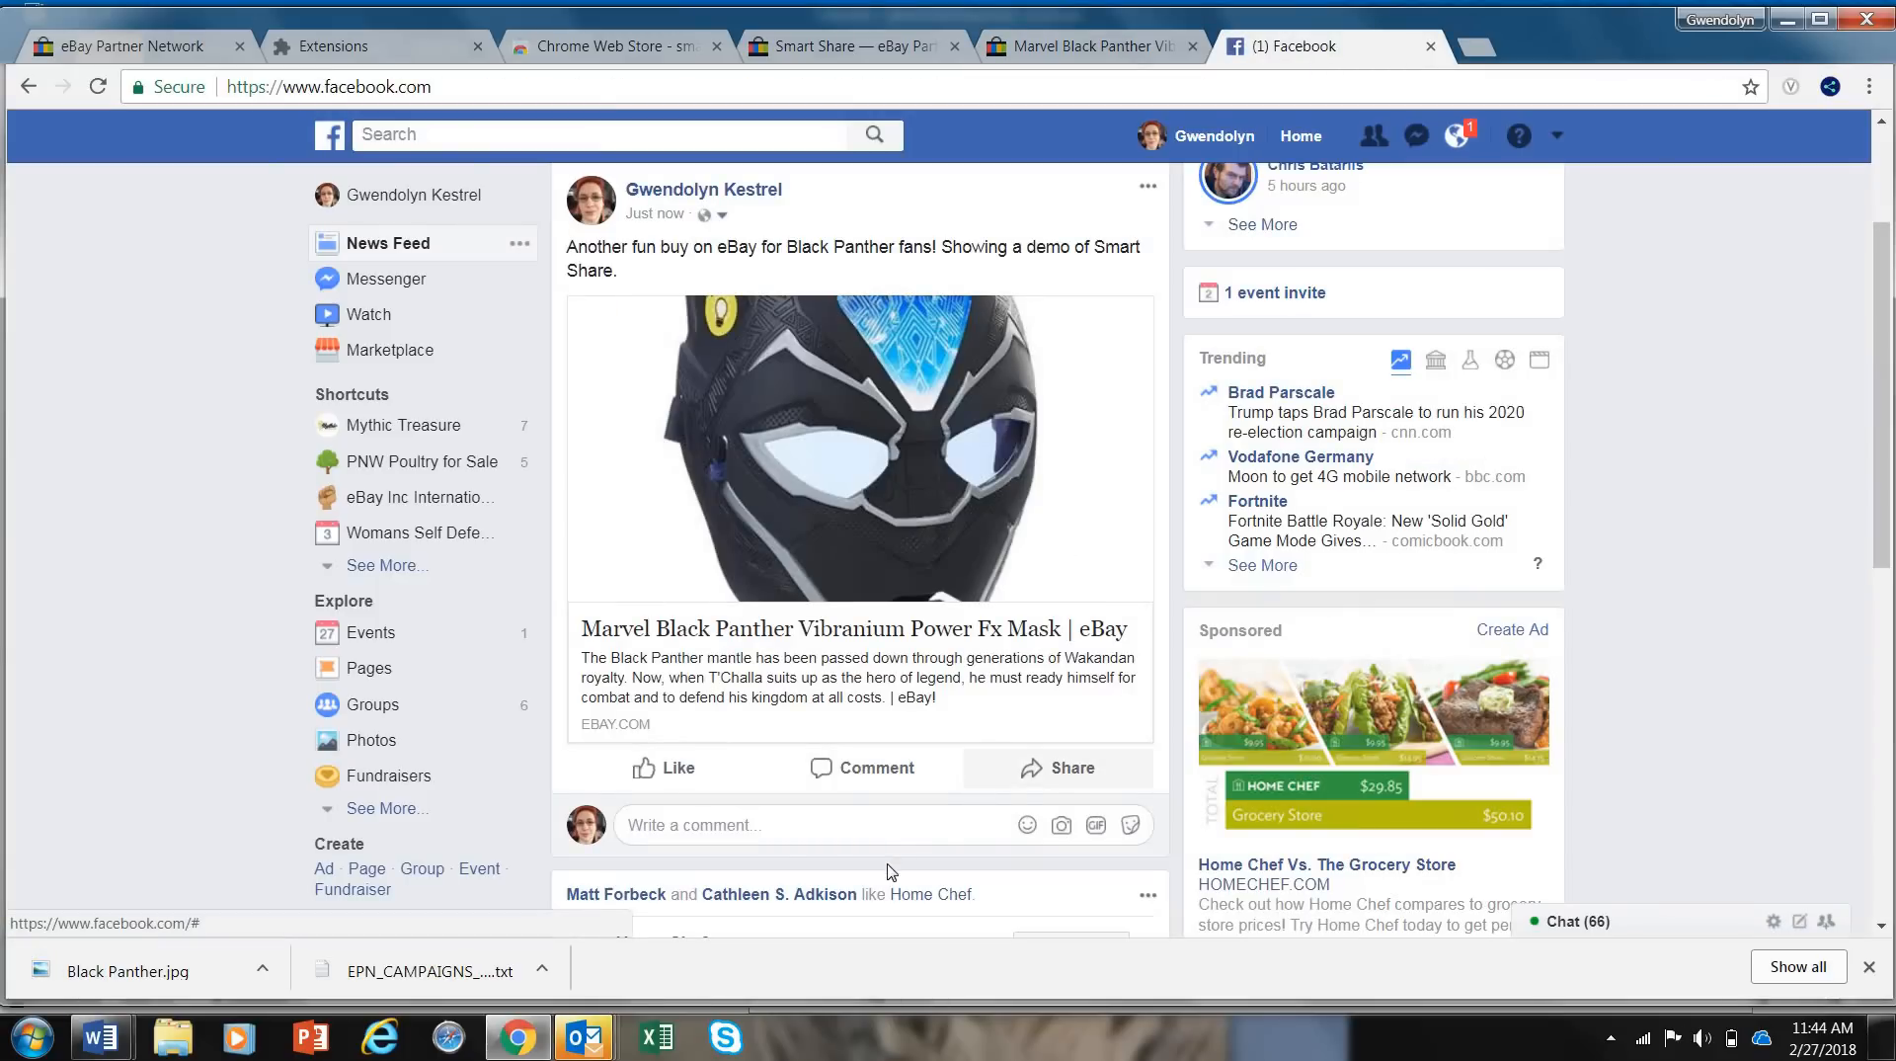
pyautogui.click(1062, 832)
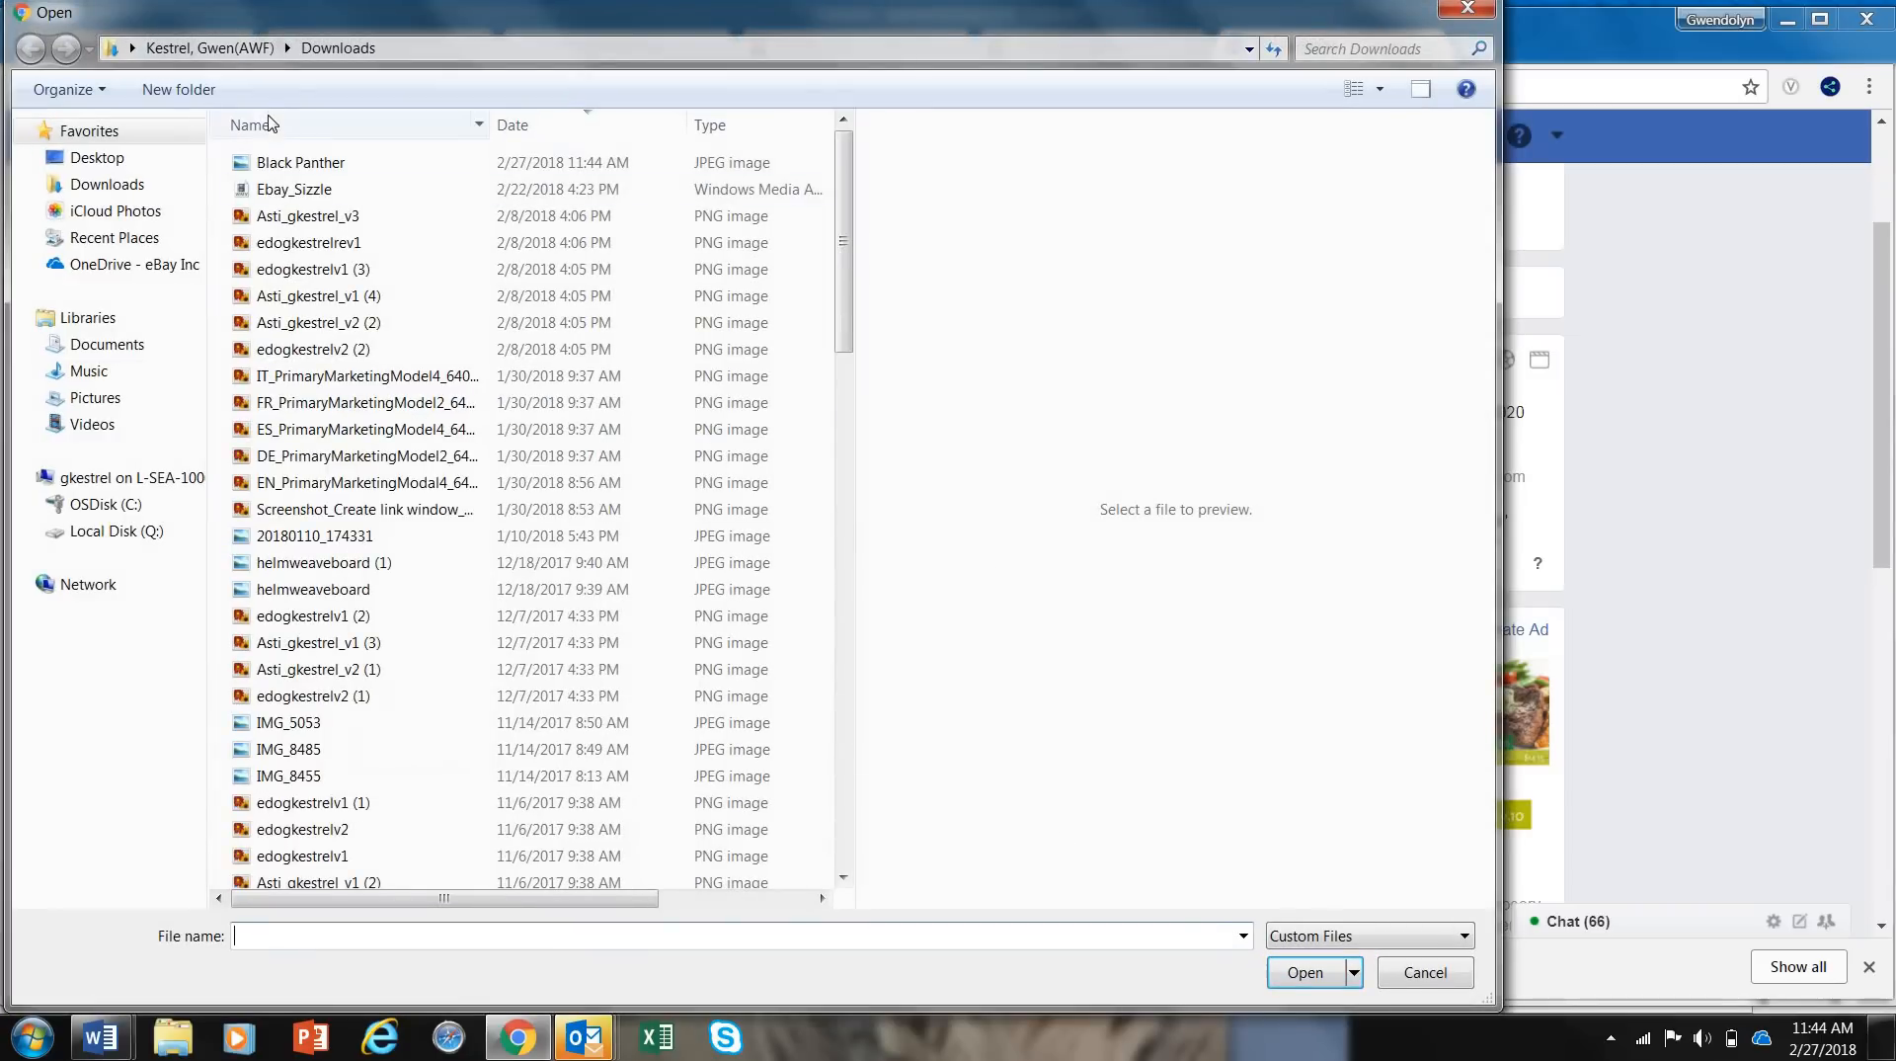
pyautogui.click(277, 163)
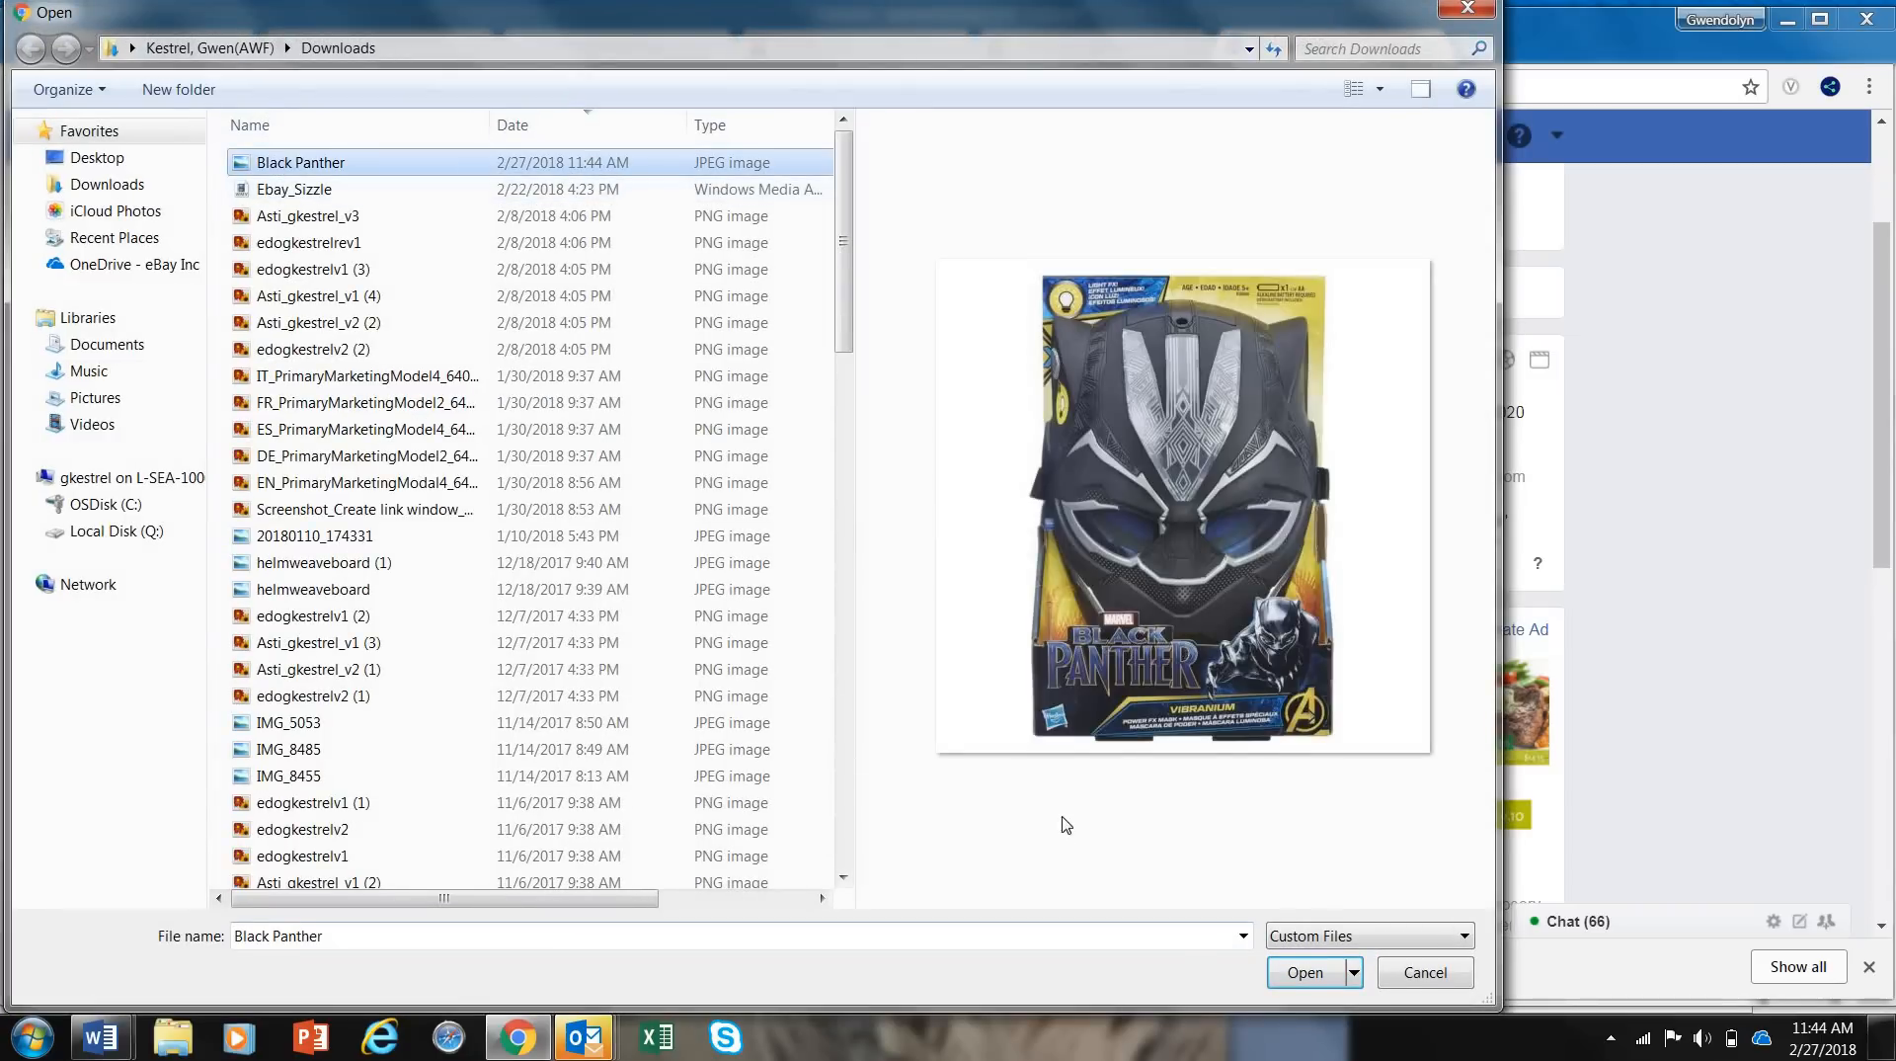
pyautogui.click(1323, 984)
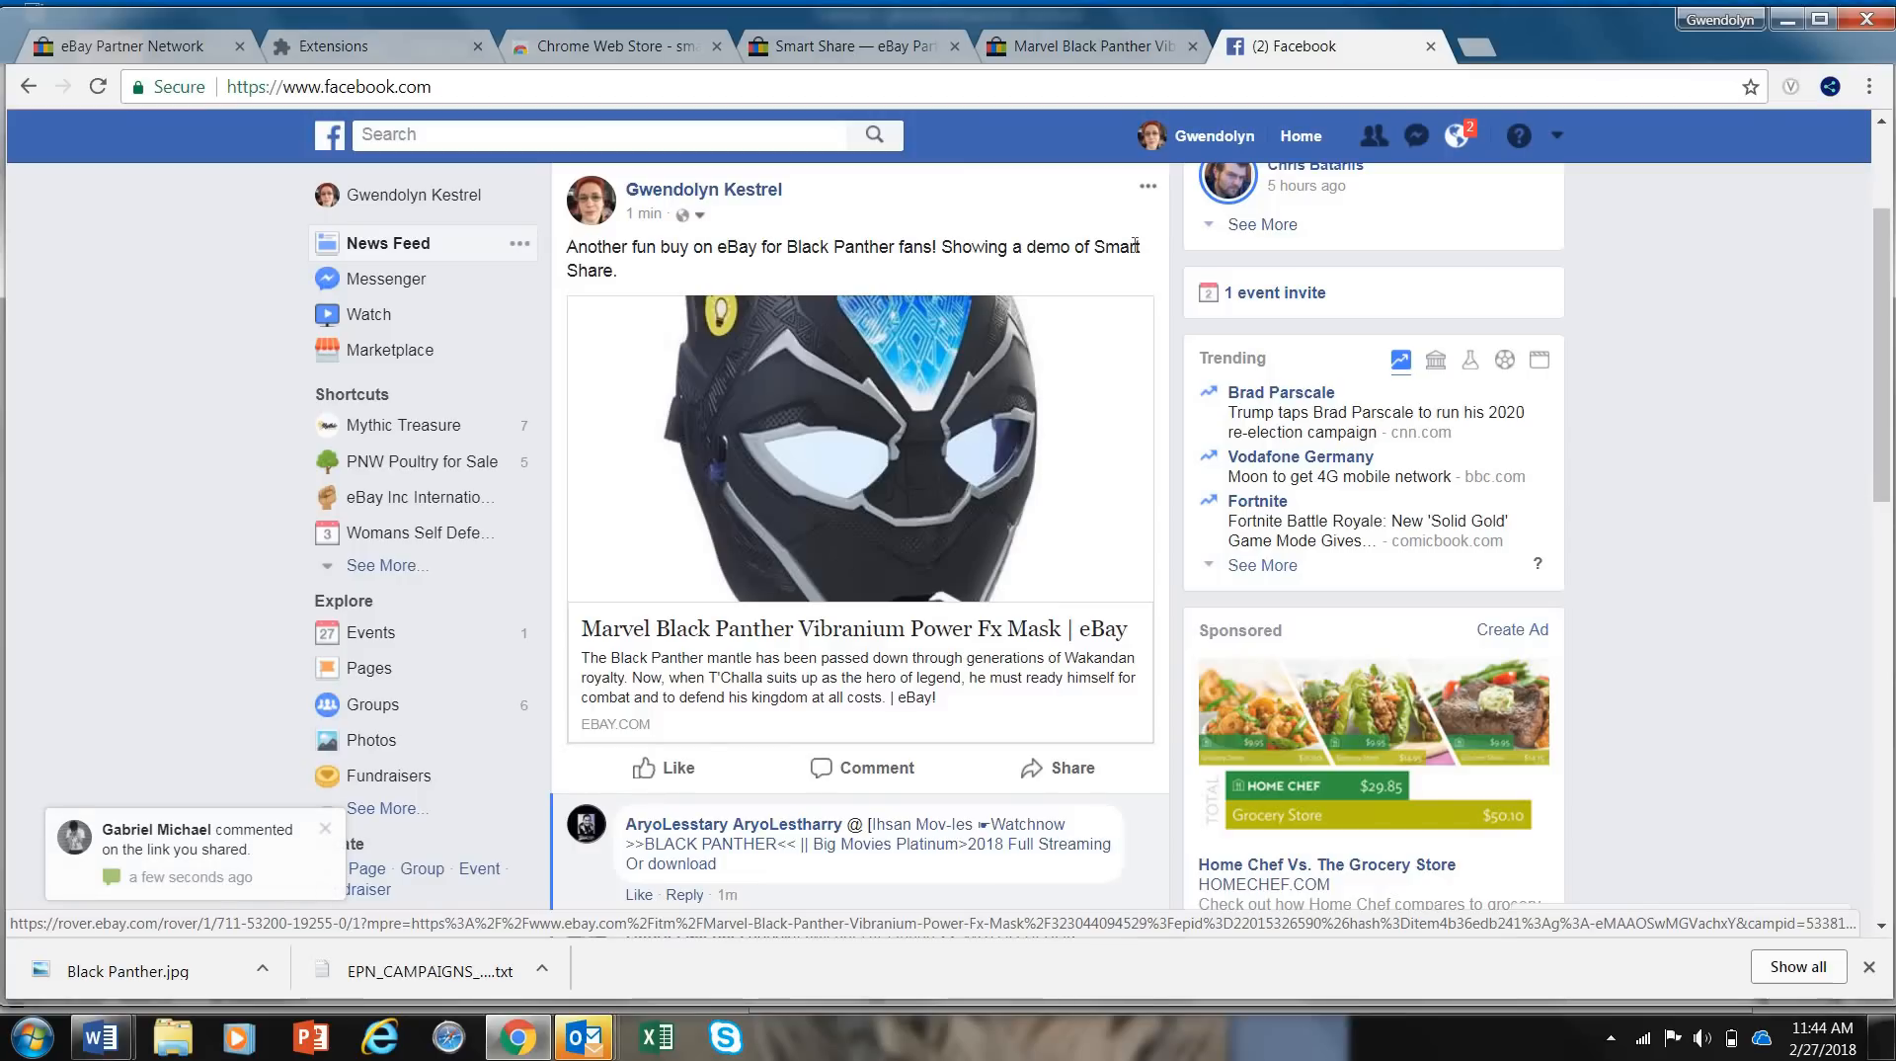
pyautogui.moveTo(1887, 286); pyautogui.dragTo(1889, 188)
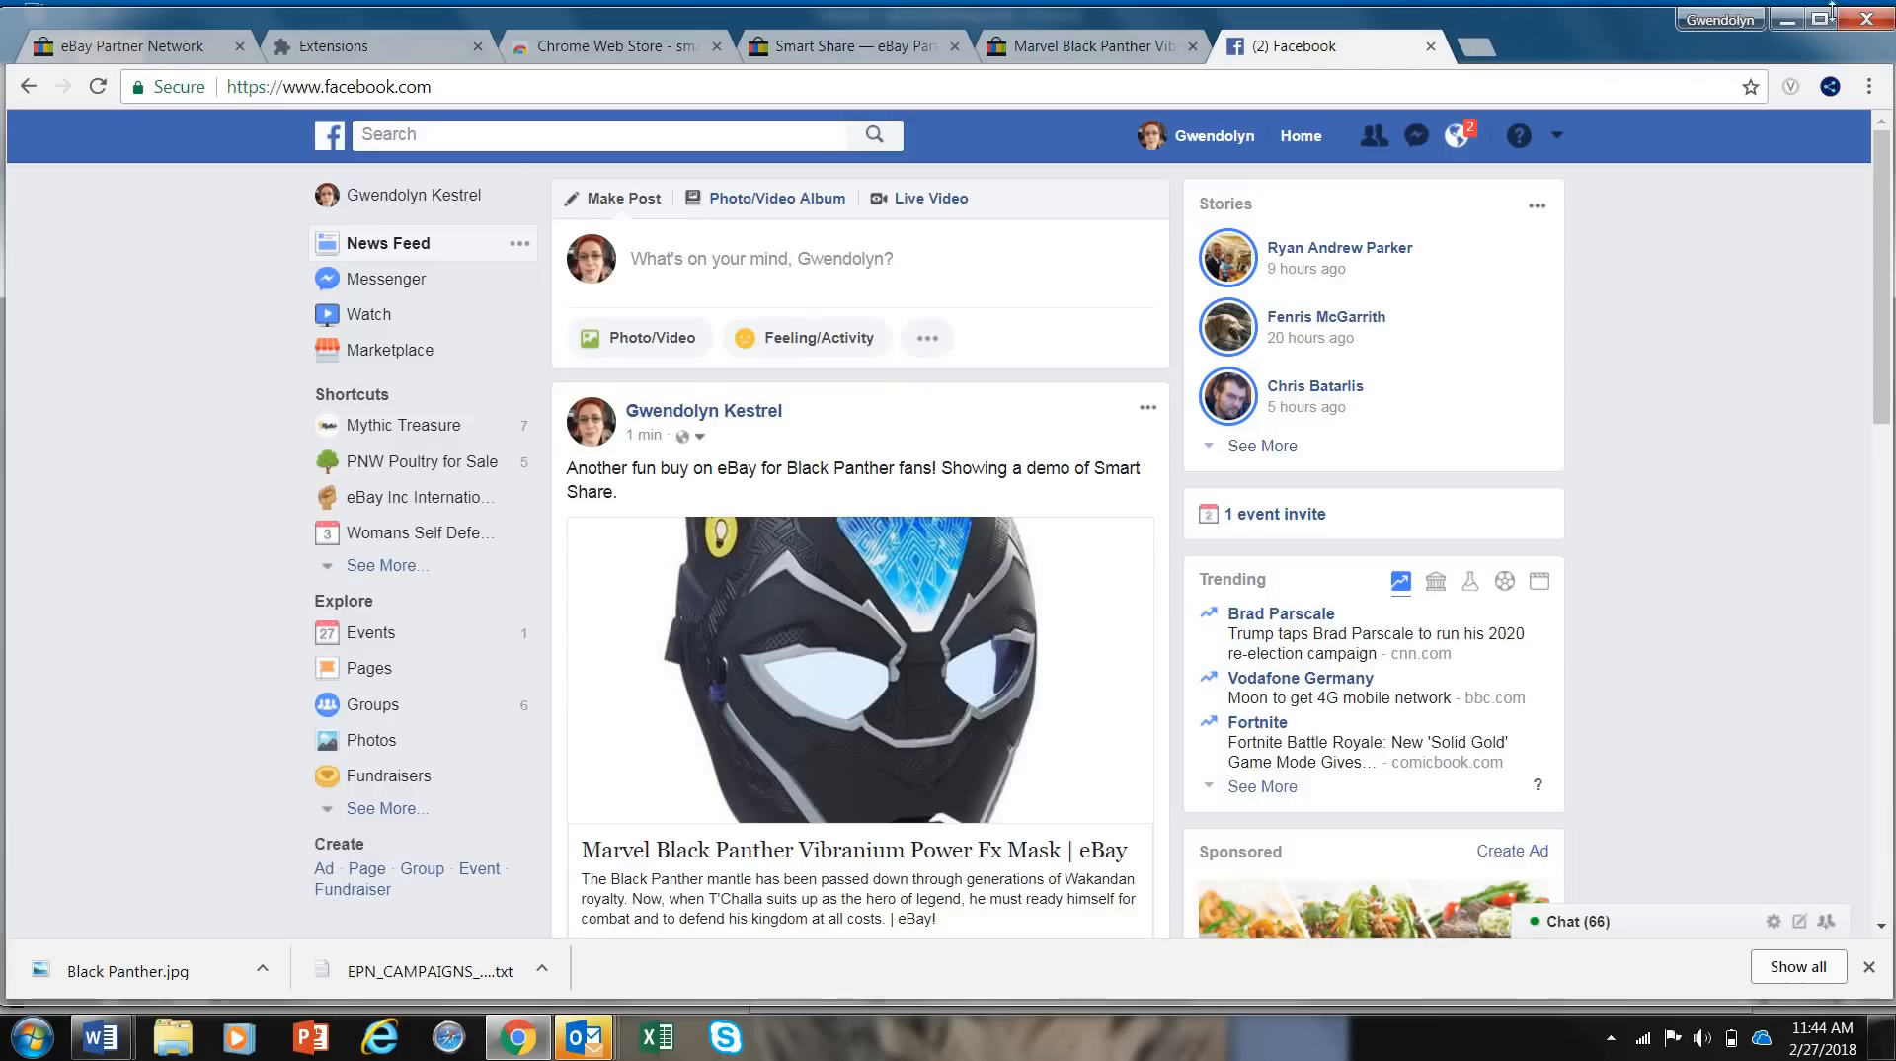
pyautogui.click(1429, 46)
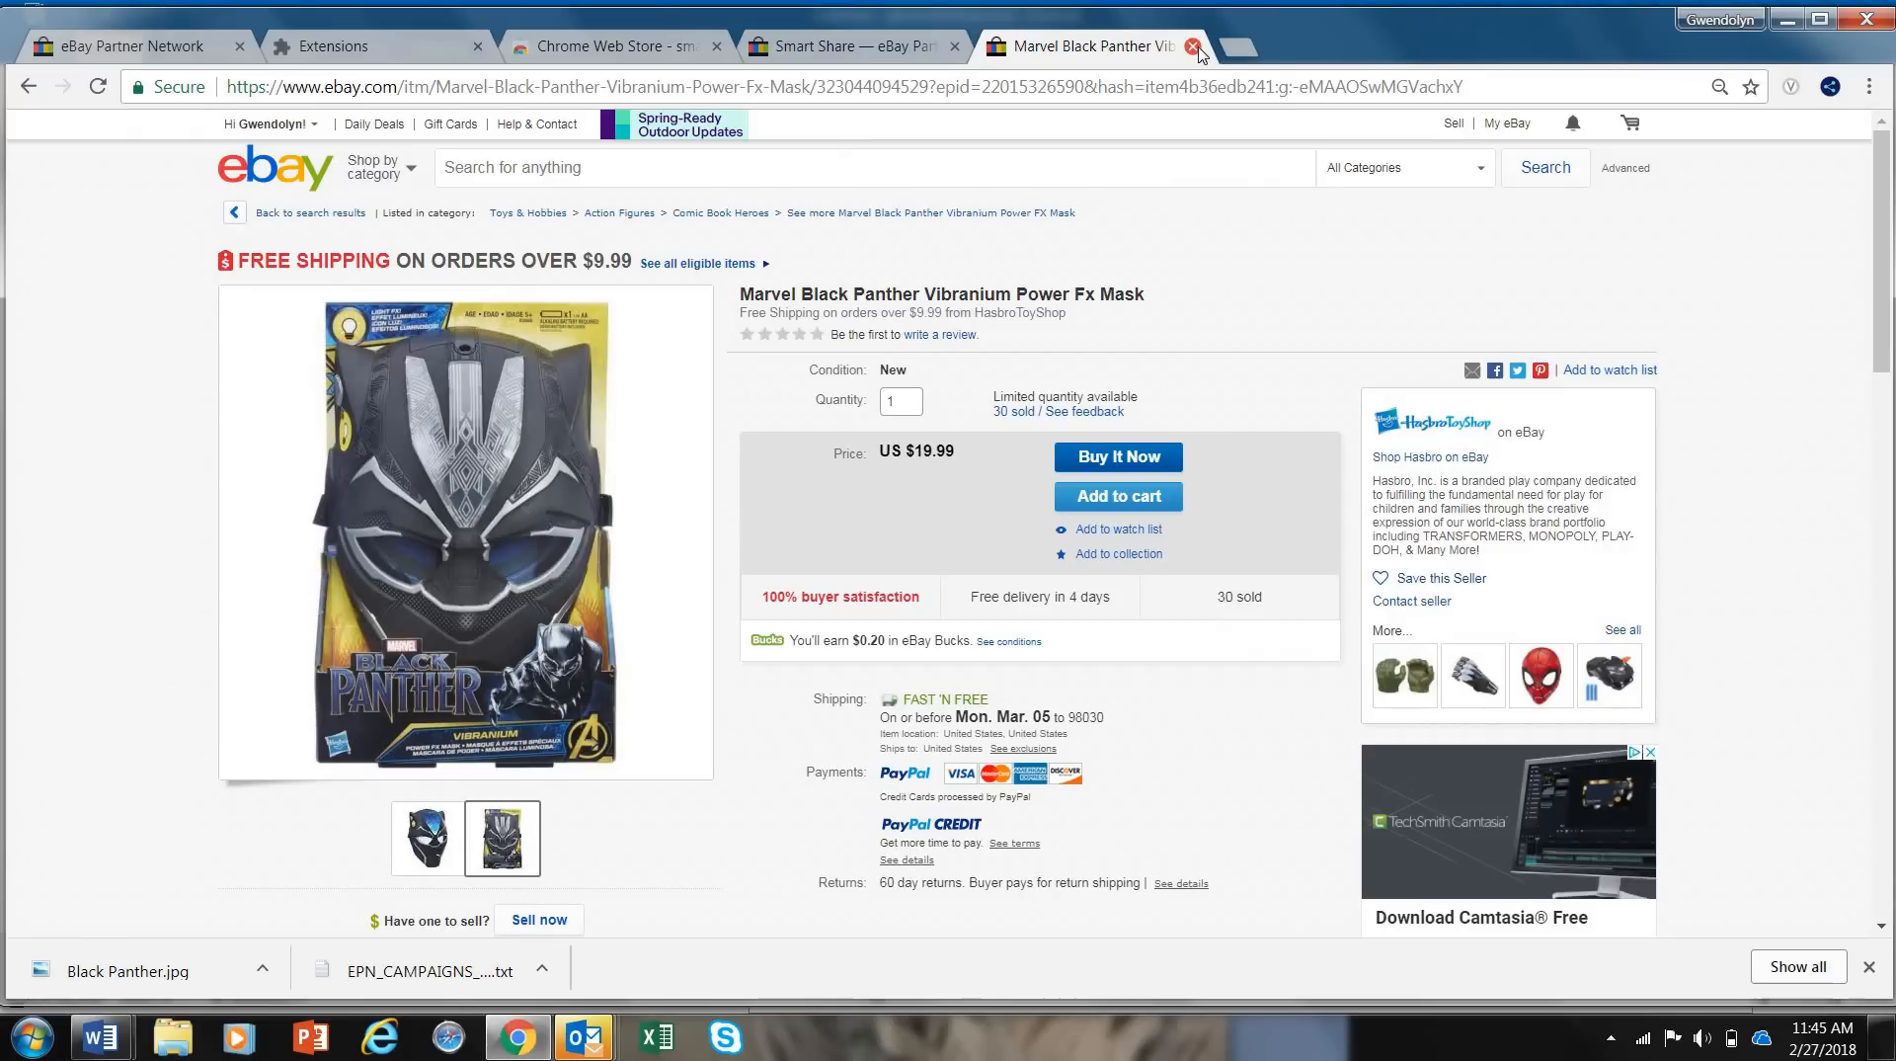
# Step: Run an eBay advanced search for "vintage swing dress red", limited to Buy It Now listings in new condition
pyautogui.click(1625, 174)
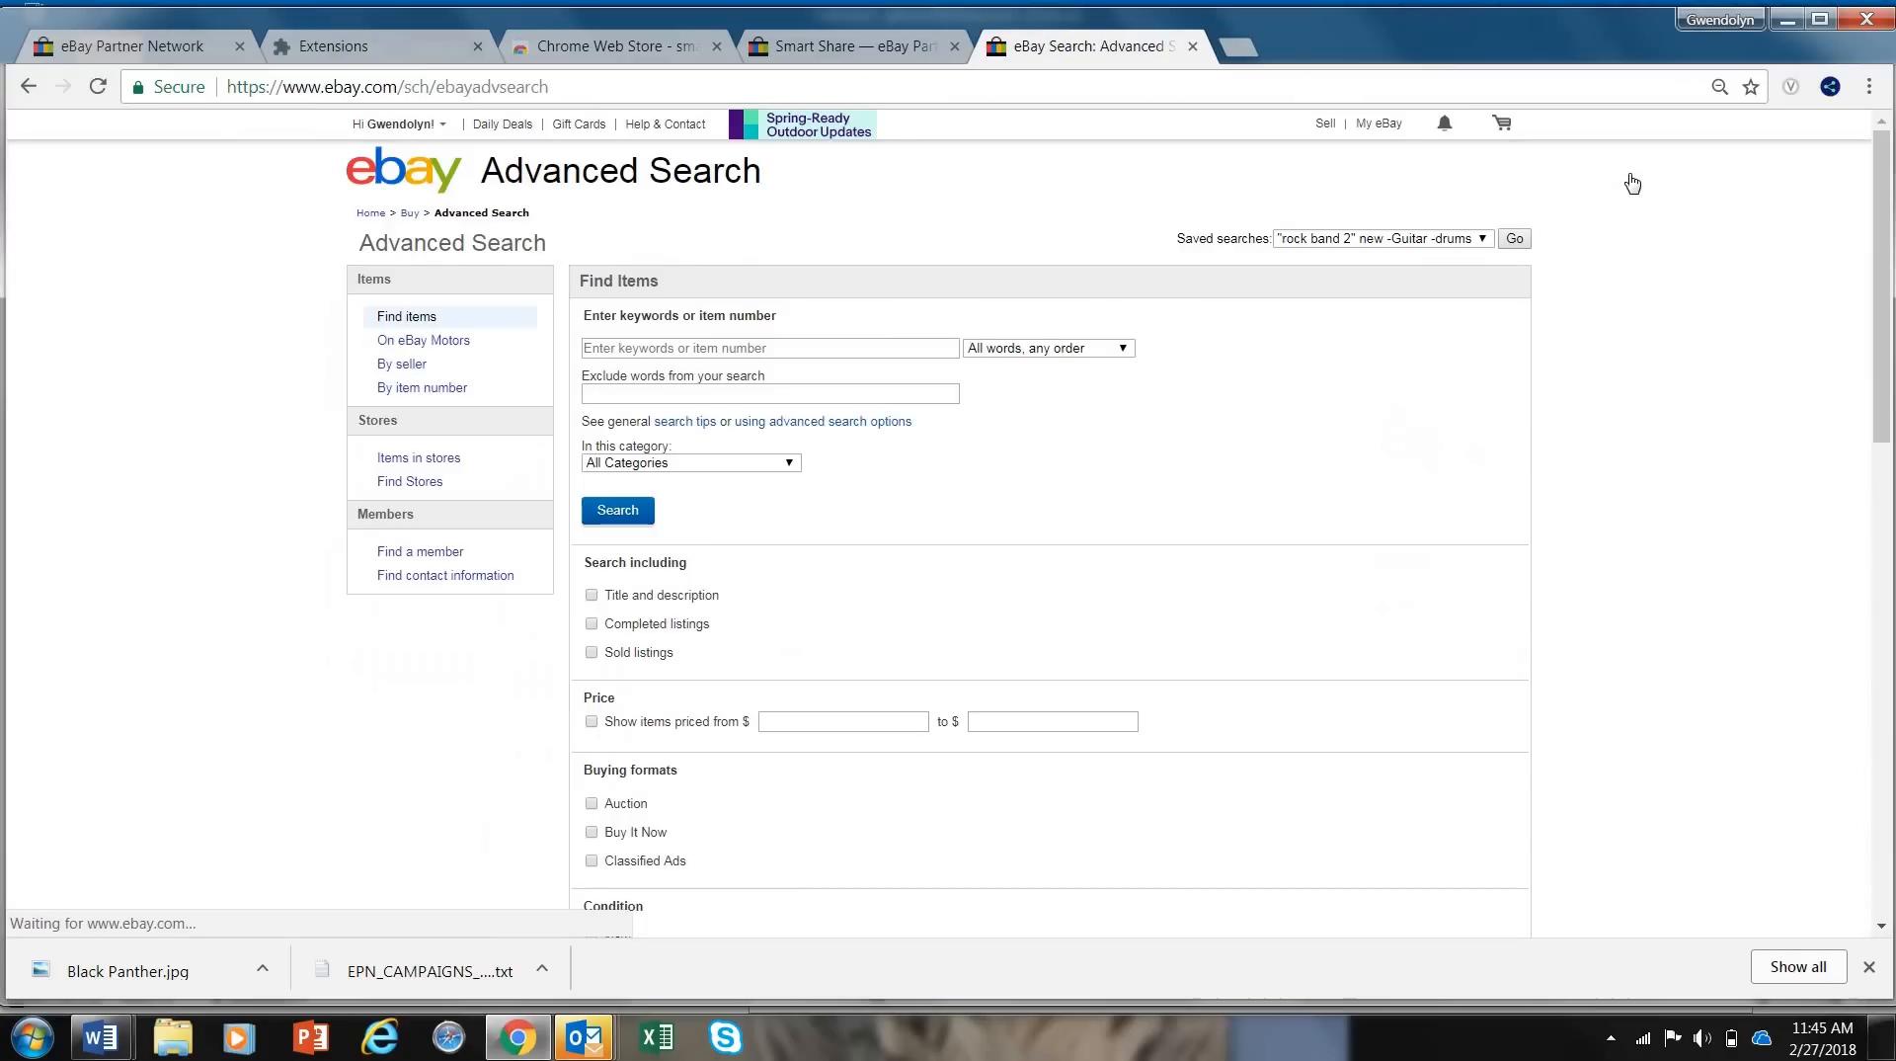
pyautogui.click(792, 347)
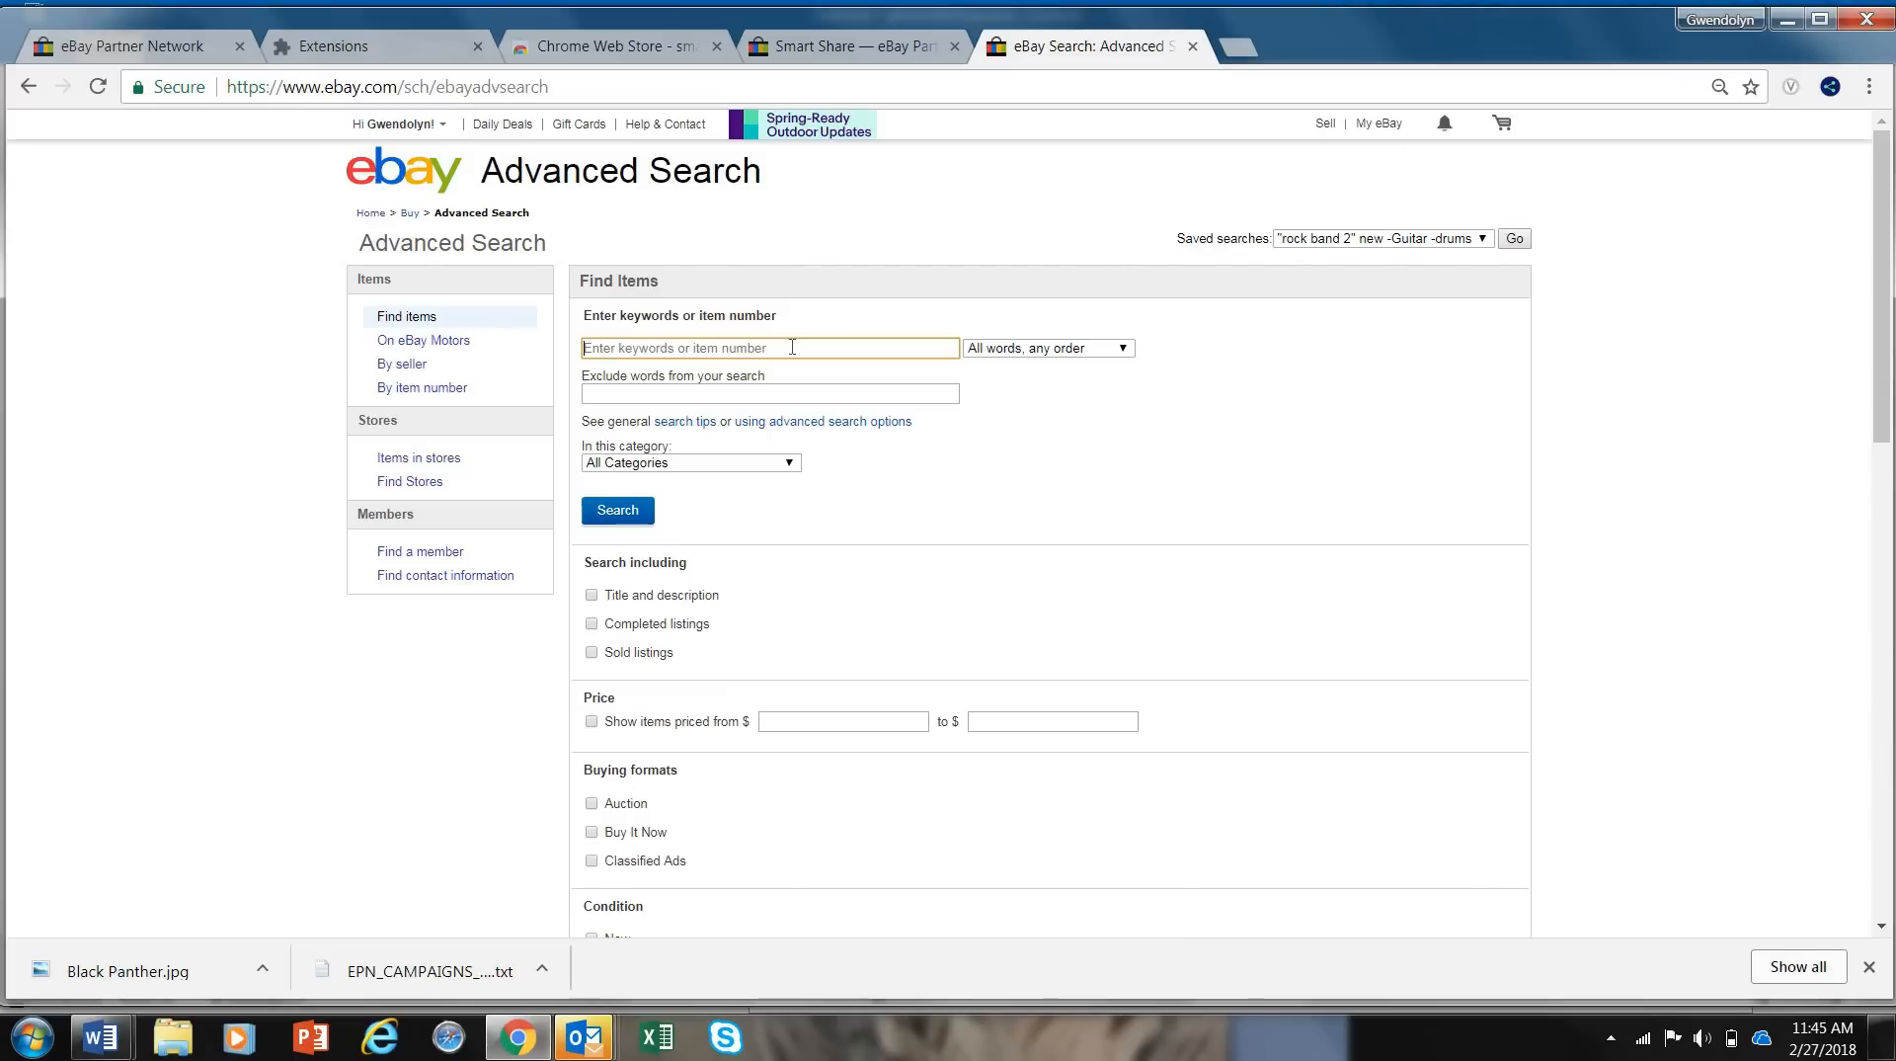
pyautogui.write('vintage ')
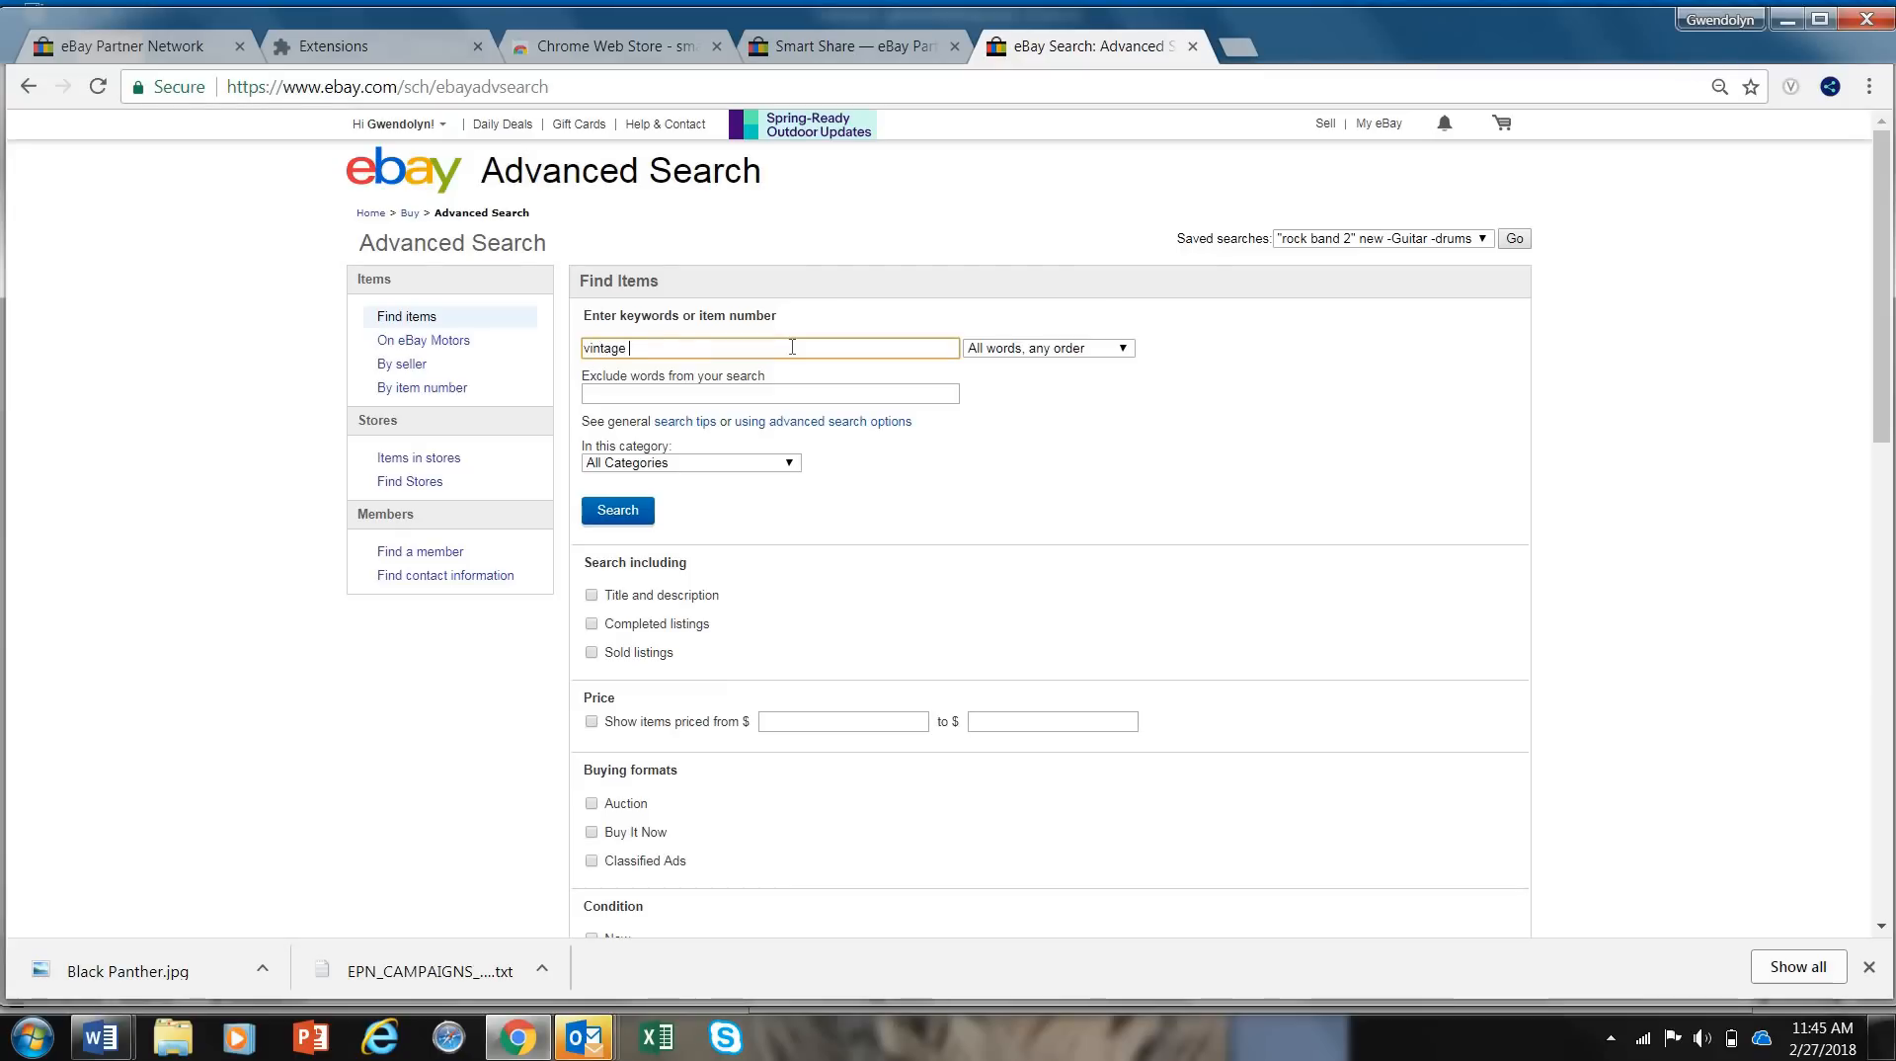
pyautogui.write('swing dress red')
pyautogui.moveTo(1887, 222); pyautogui.dragTo(1887, 313)
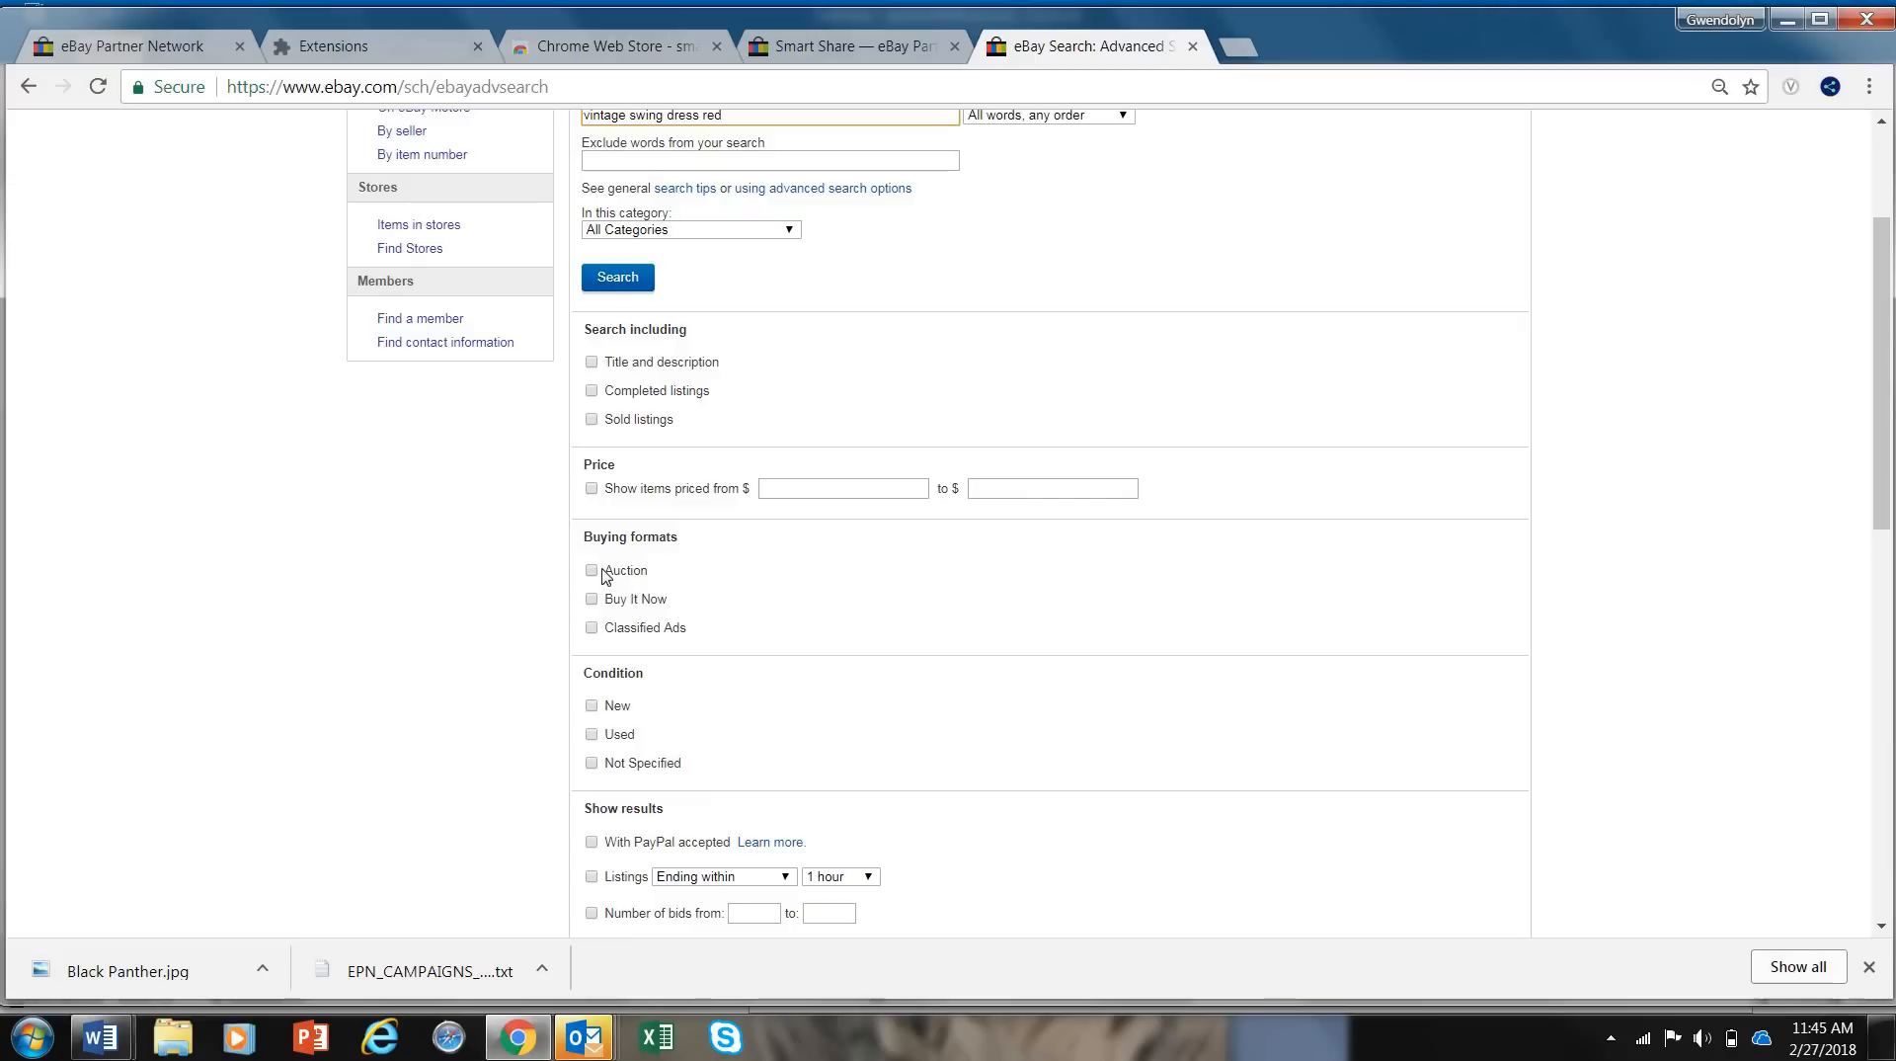
pyautogui.click(591, 601)
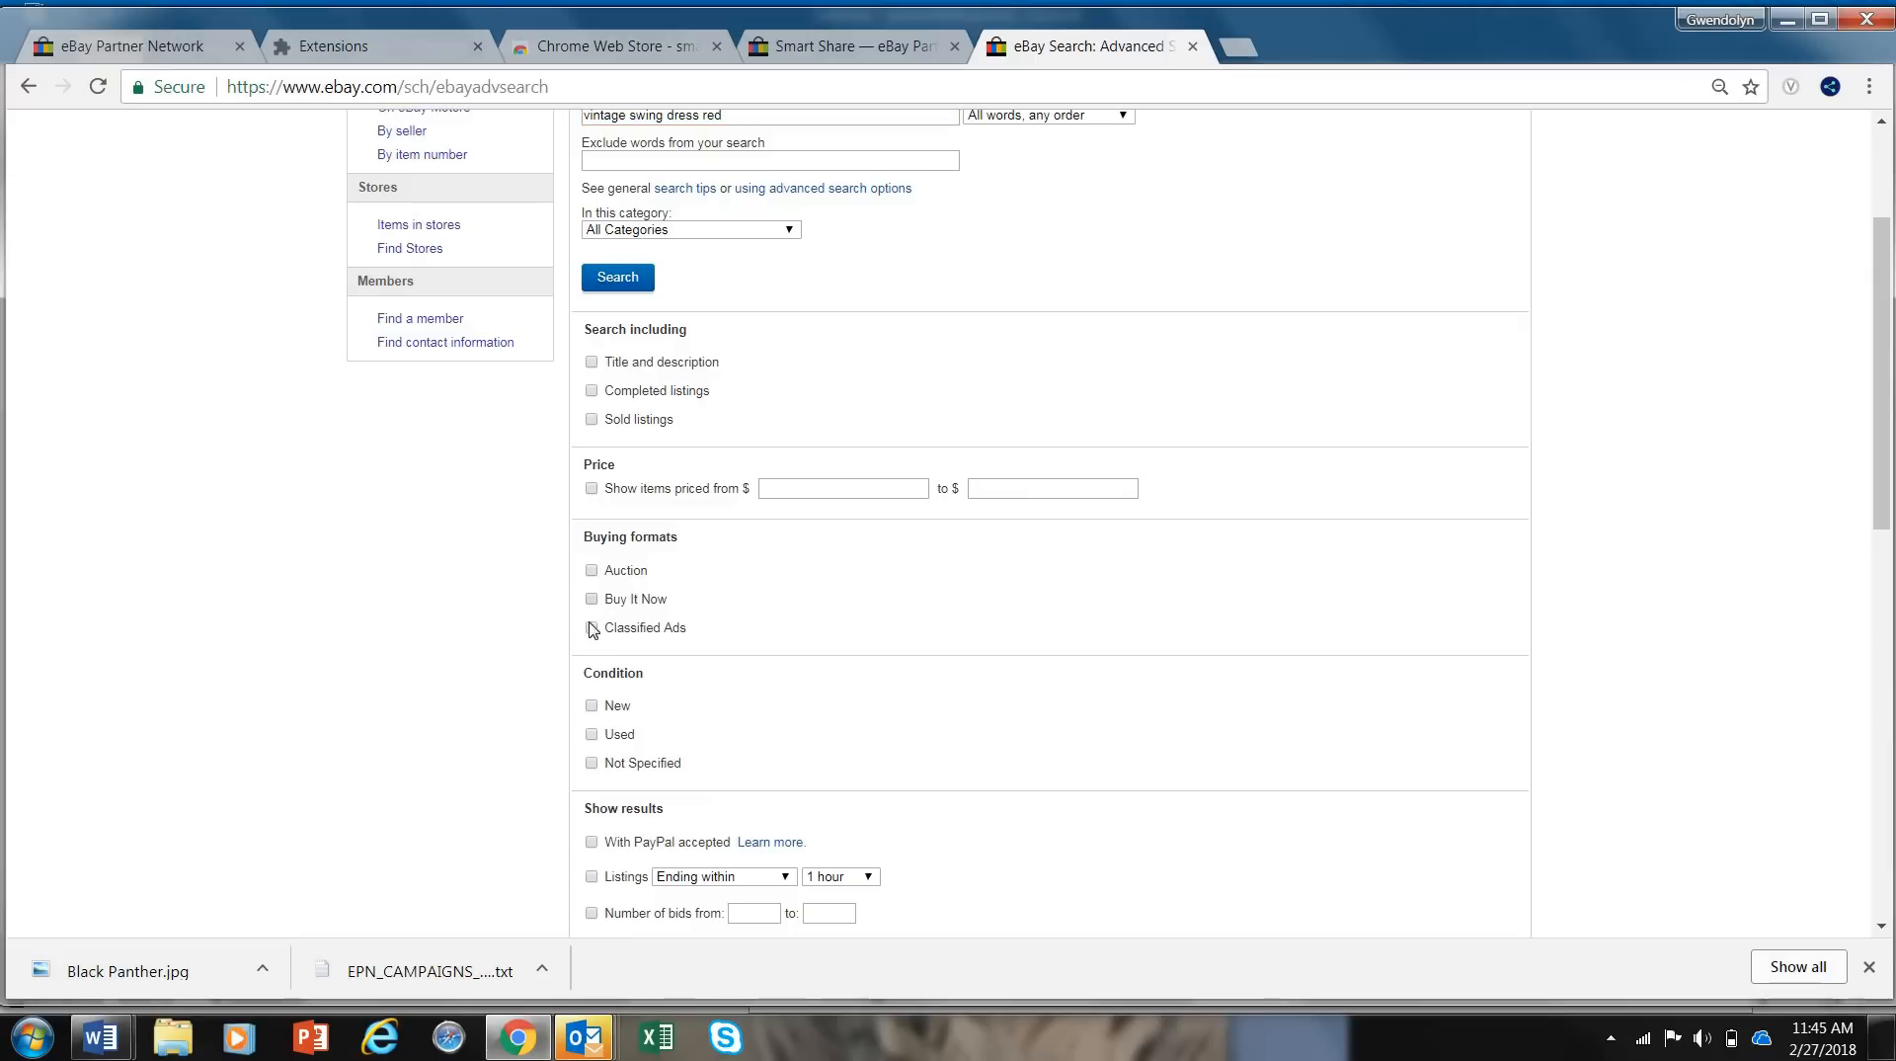
pyautogui.click(591, 706)
pyautogui.moveTo(1886, 476); pyautogui.dragTo(1886, 385)
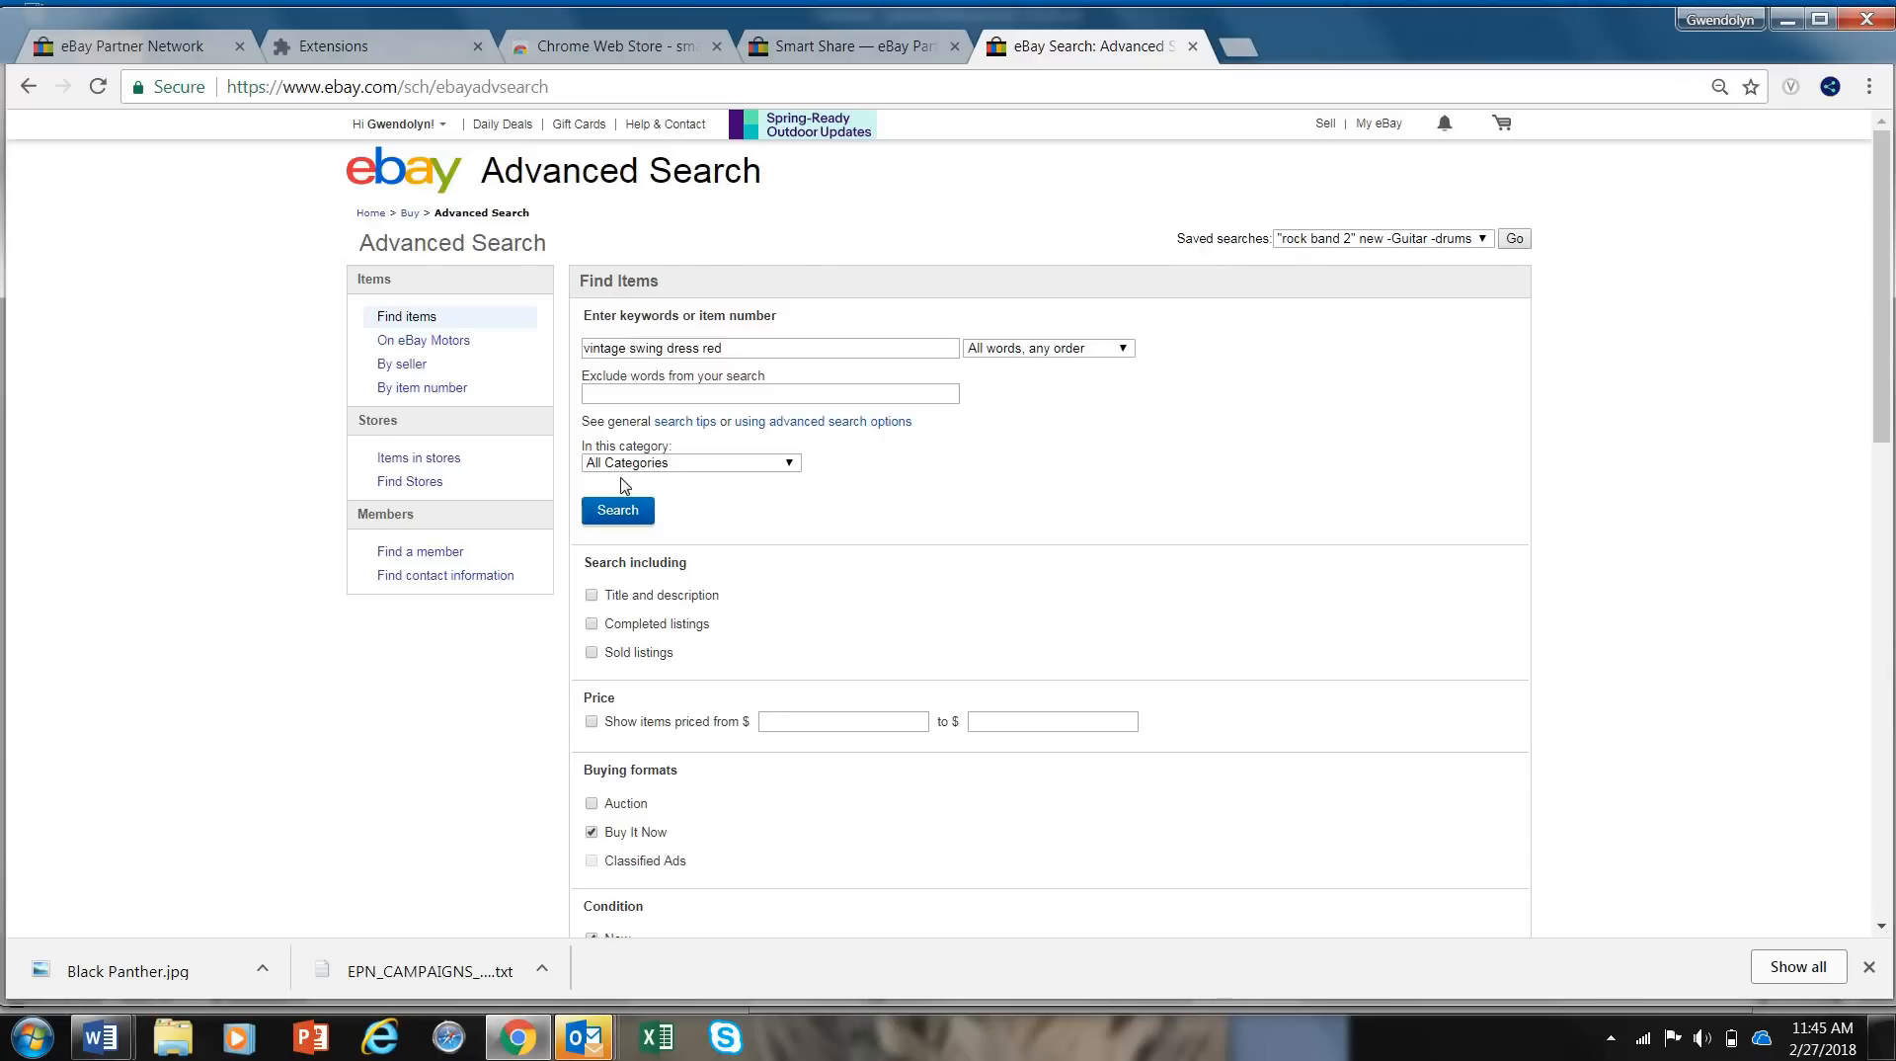
pyautogui.click(617, 510)
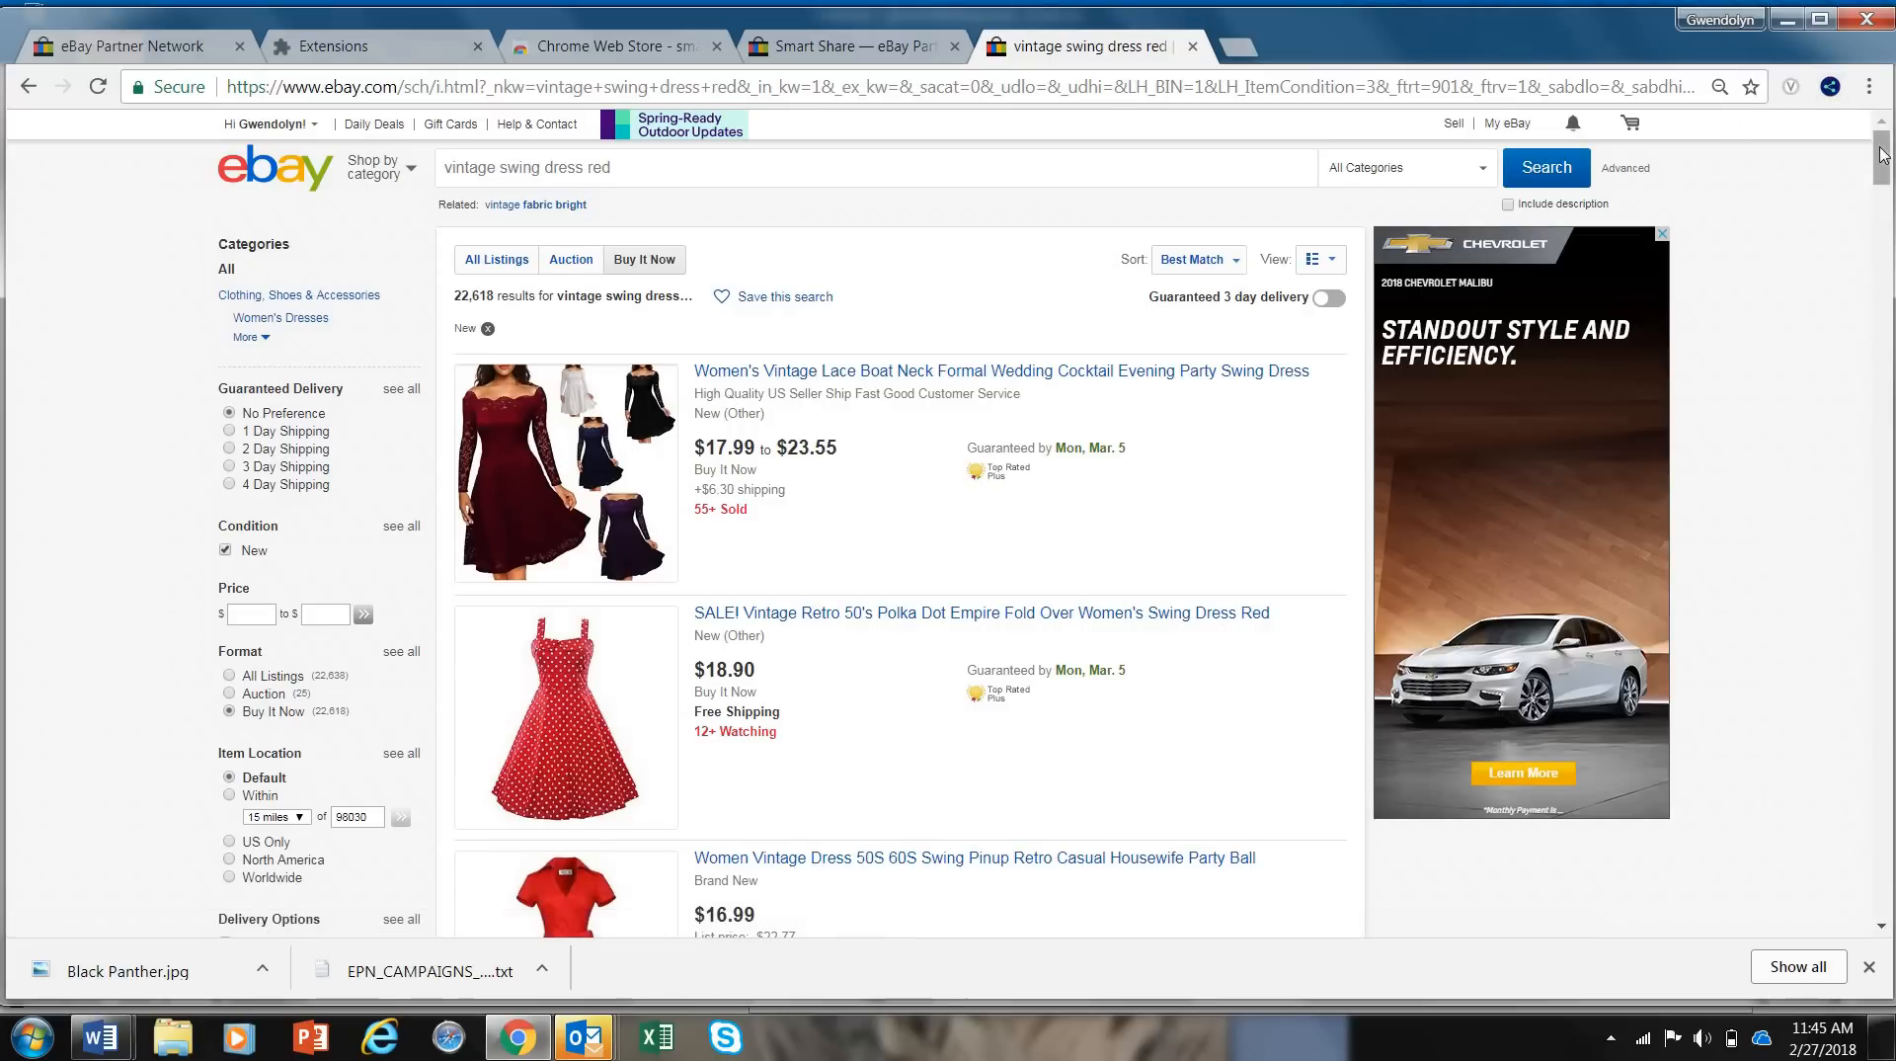
# Step: Limit the results to guaranteed 3 day delivery and open the 50s Rockabilly Swing Dress Vintage Retro 3/4 Sleeve Party Evening Dress listing
pyautogui.moveTo(1882, 163)
pyautogui.mouseDown()
pyautogui.moveTo(1893, 288)
pyautogui.moveTo(1893, 137)
pyautogui.mouseUp()
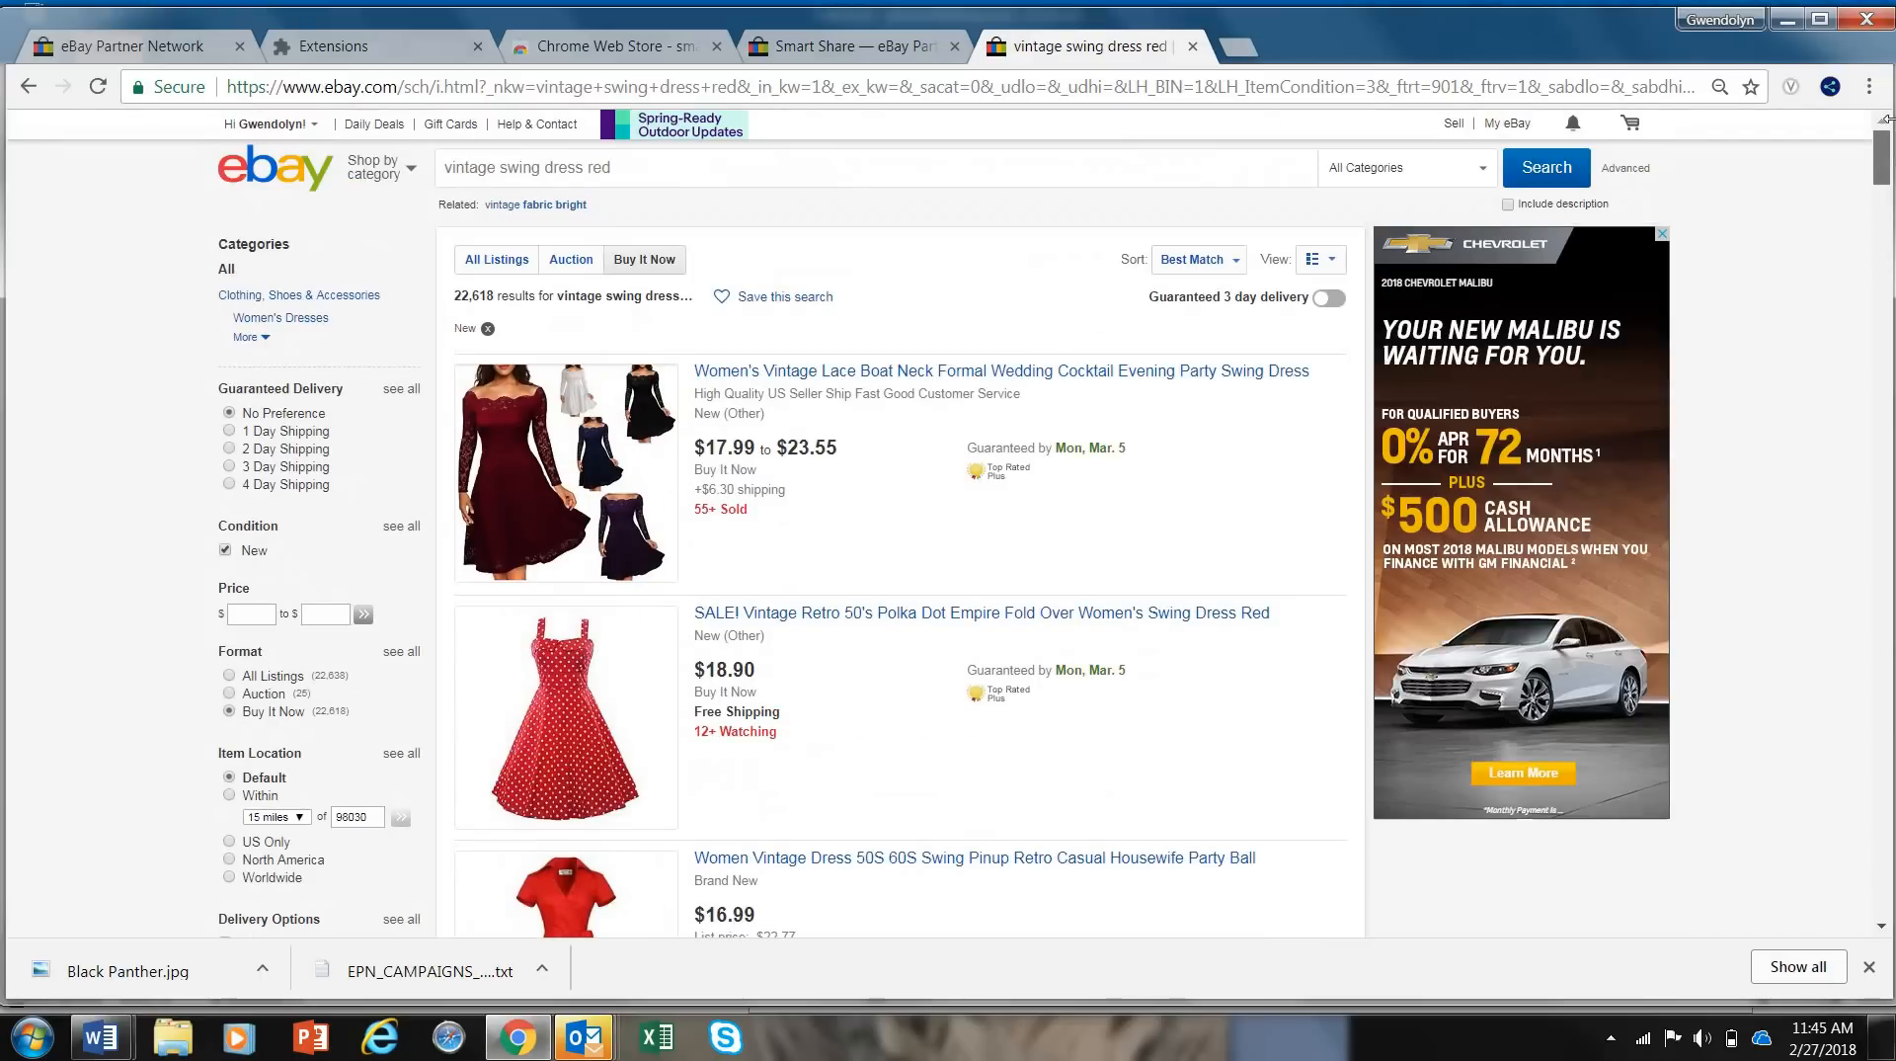
pyautogui.click(1332, 299)
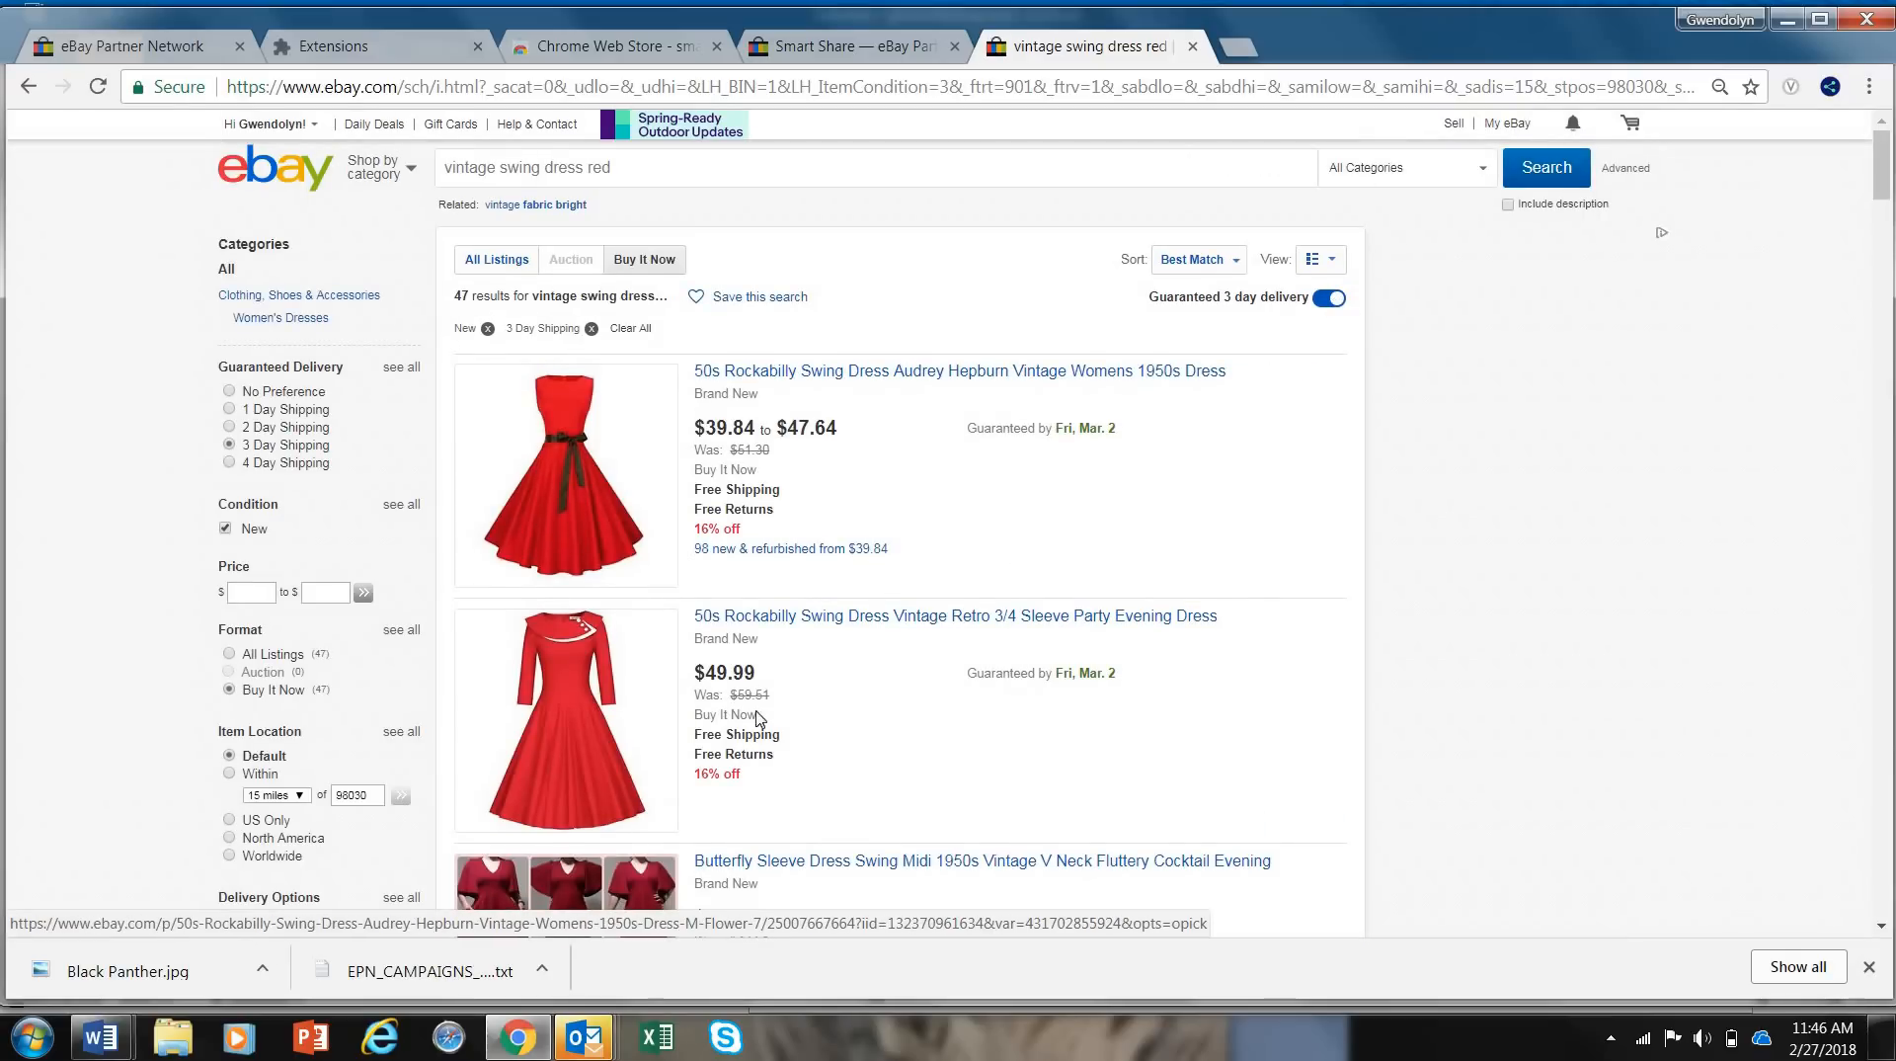
pyautogui.click(813, 620)
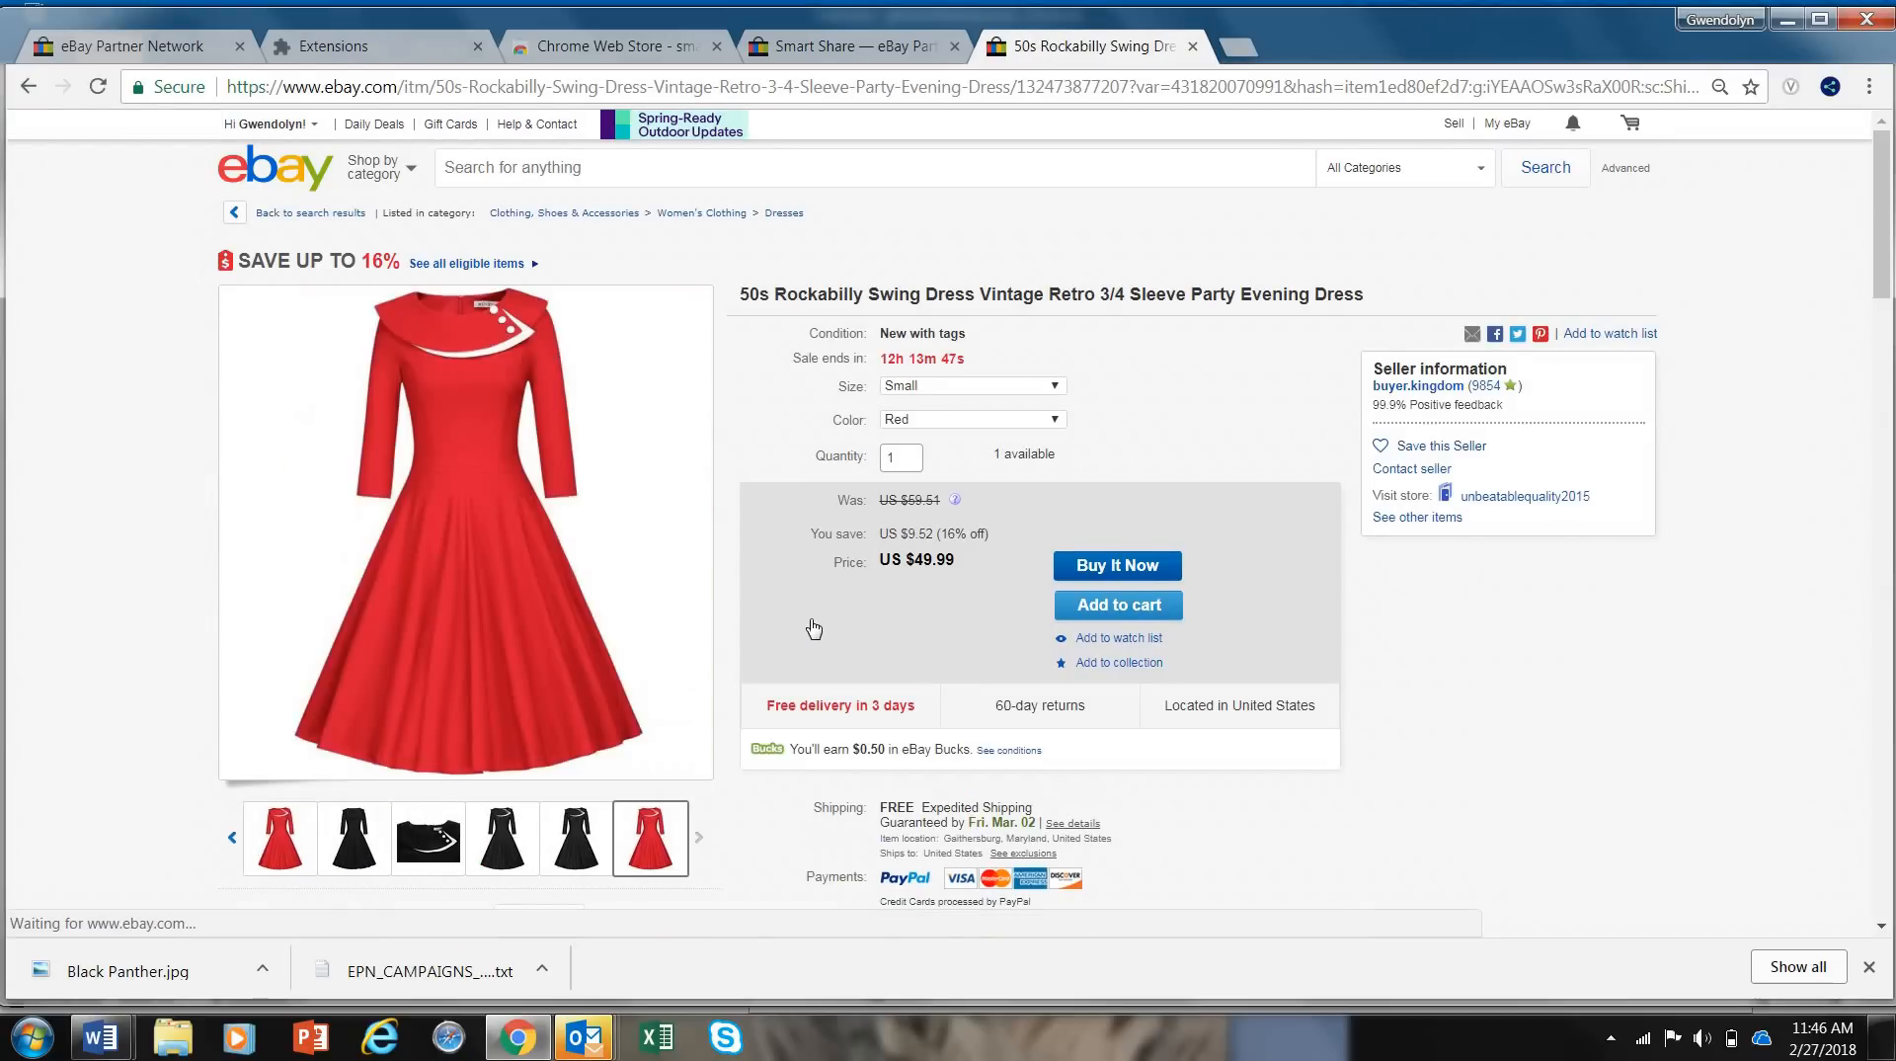
# Step: Create a Smart Share link for the dress listing, share it on Pinterest, and choose the red dress image for the pin
pyautogui.click(1832, 87)
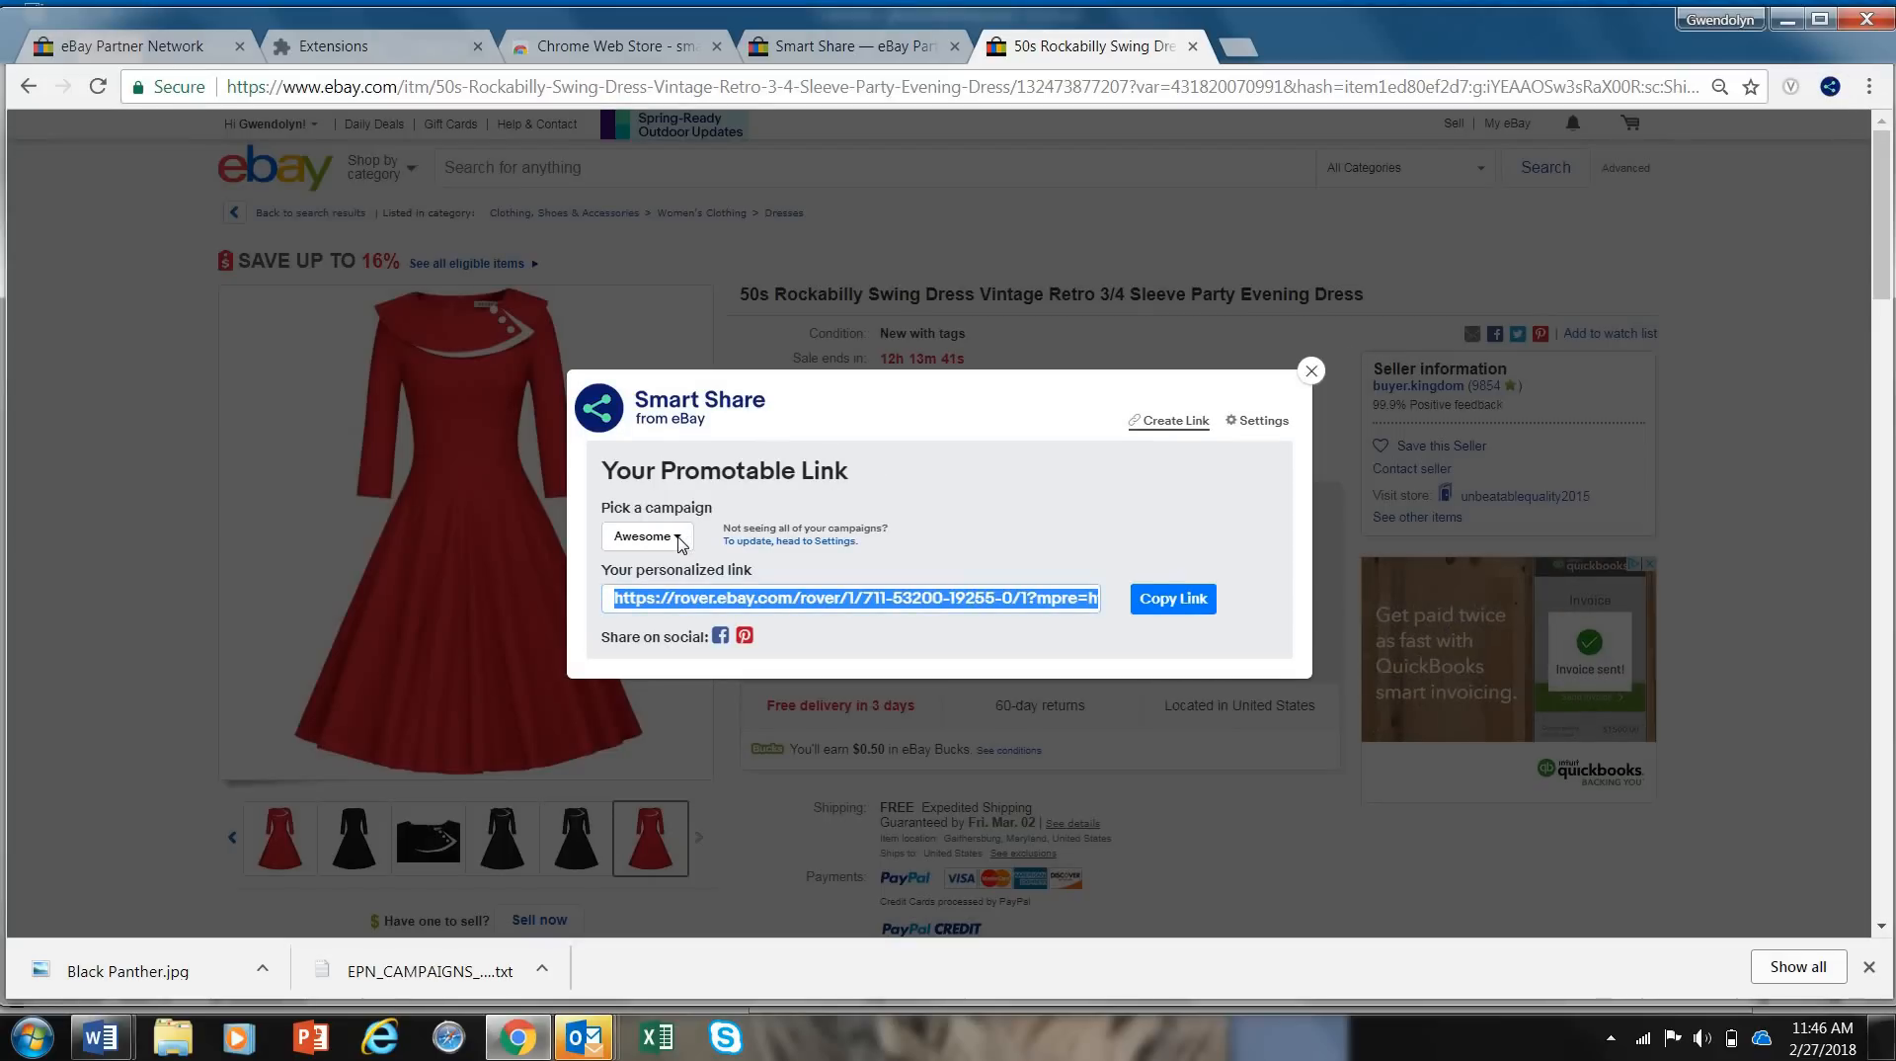
pyautogui.click(744, 638)
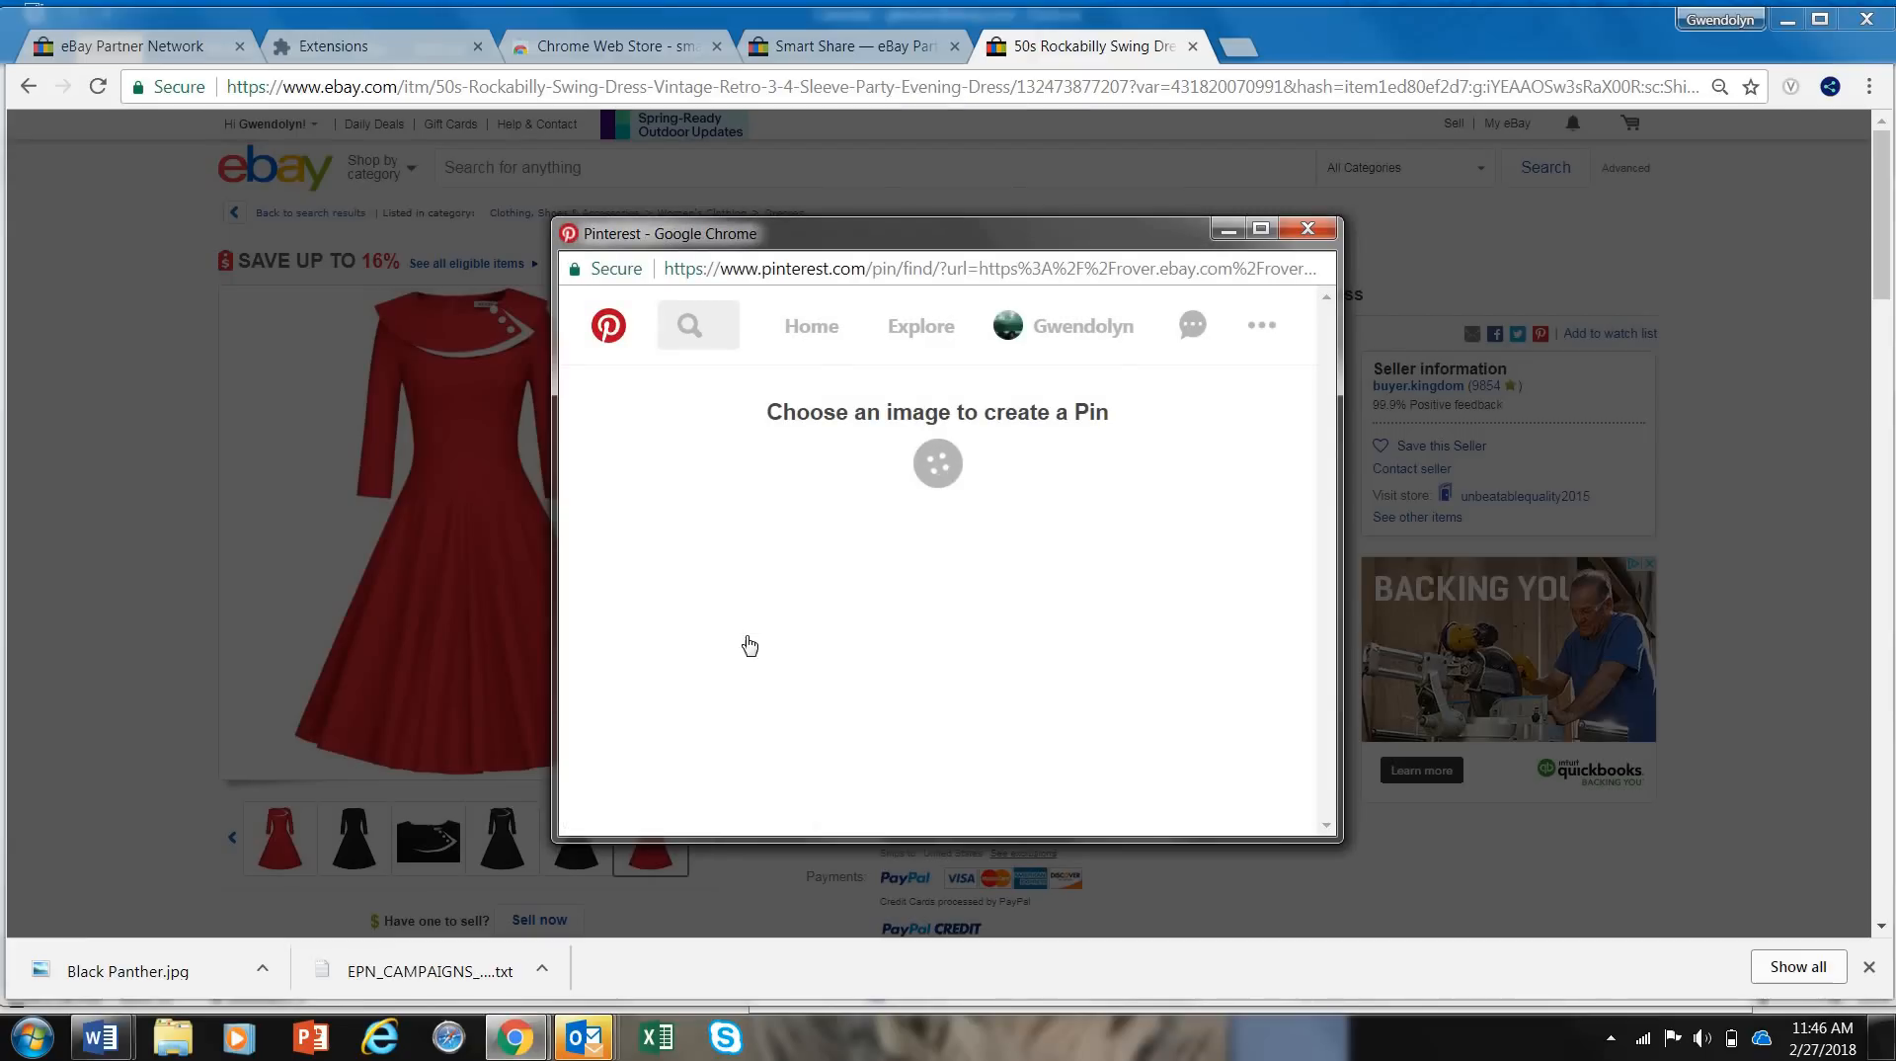
pyautogui.click(1261, 230)
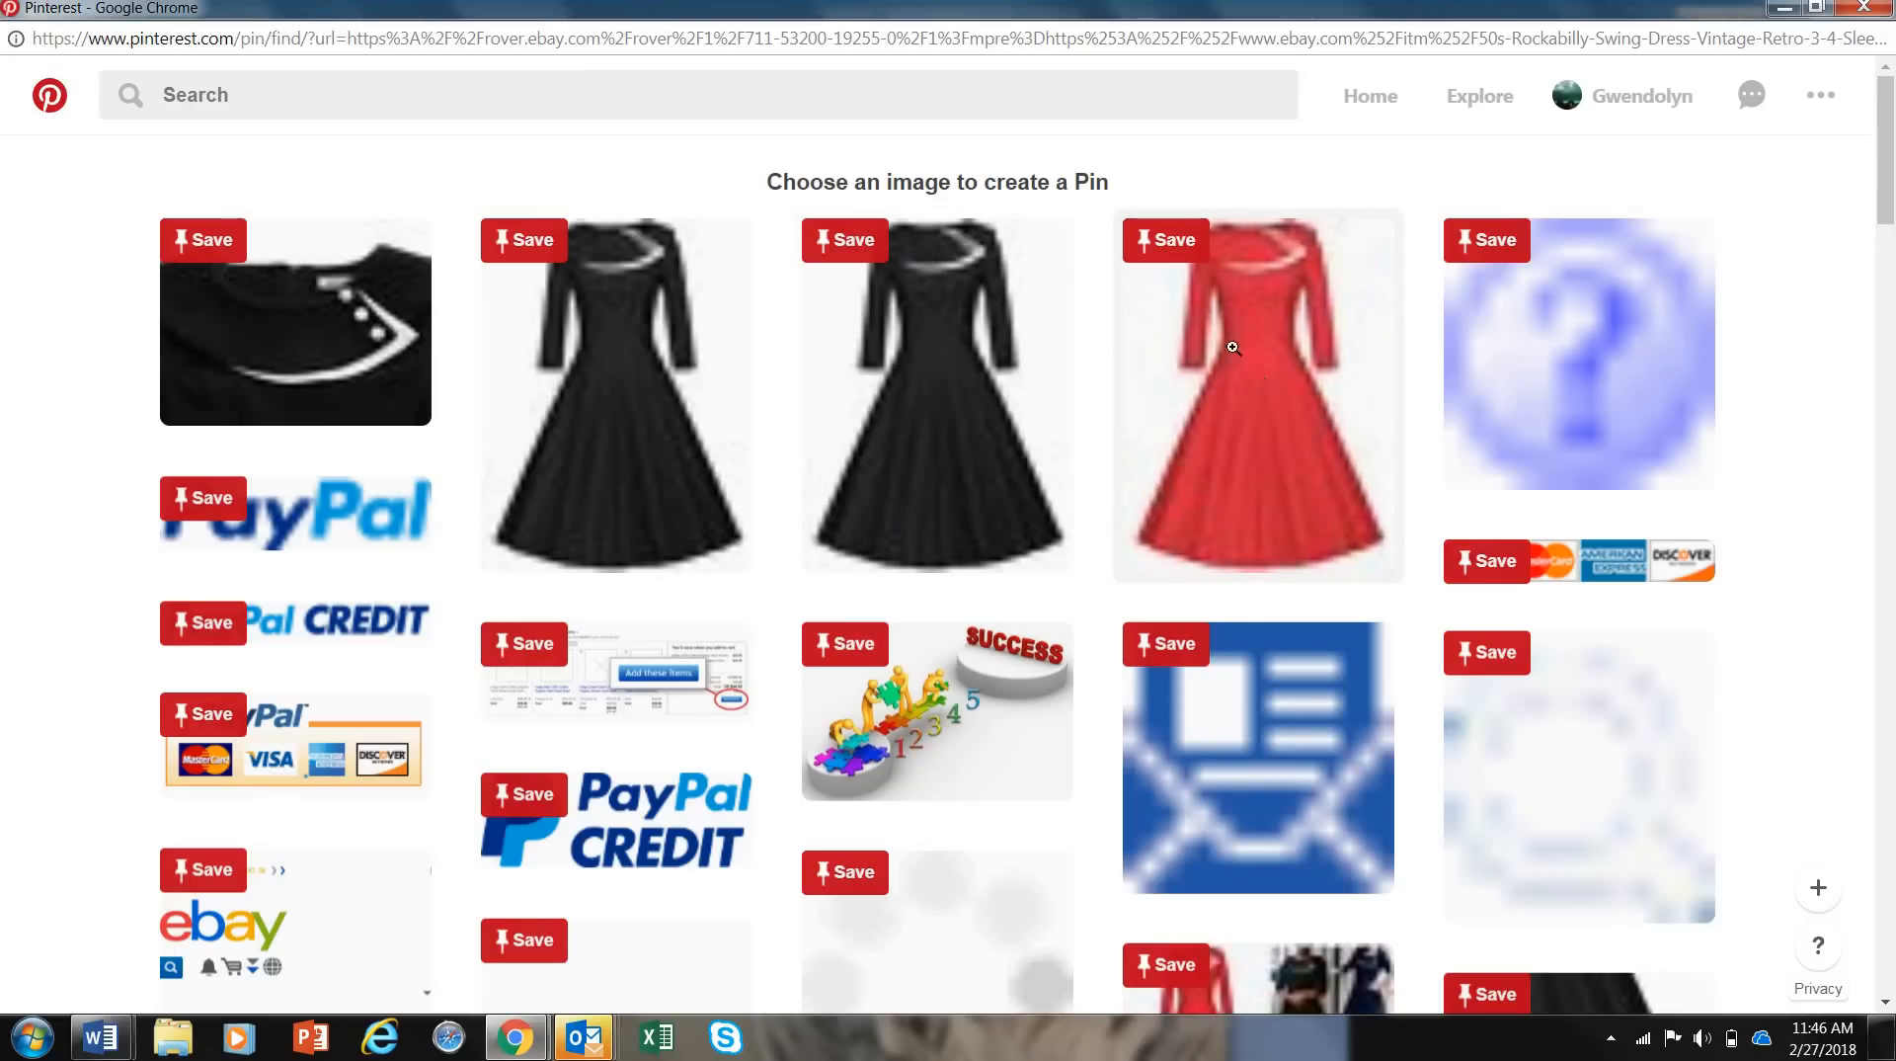
pyautogui.click(1185, 245)
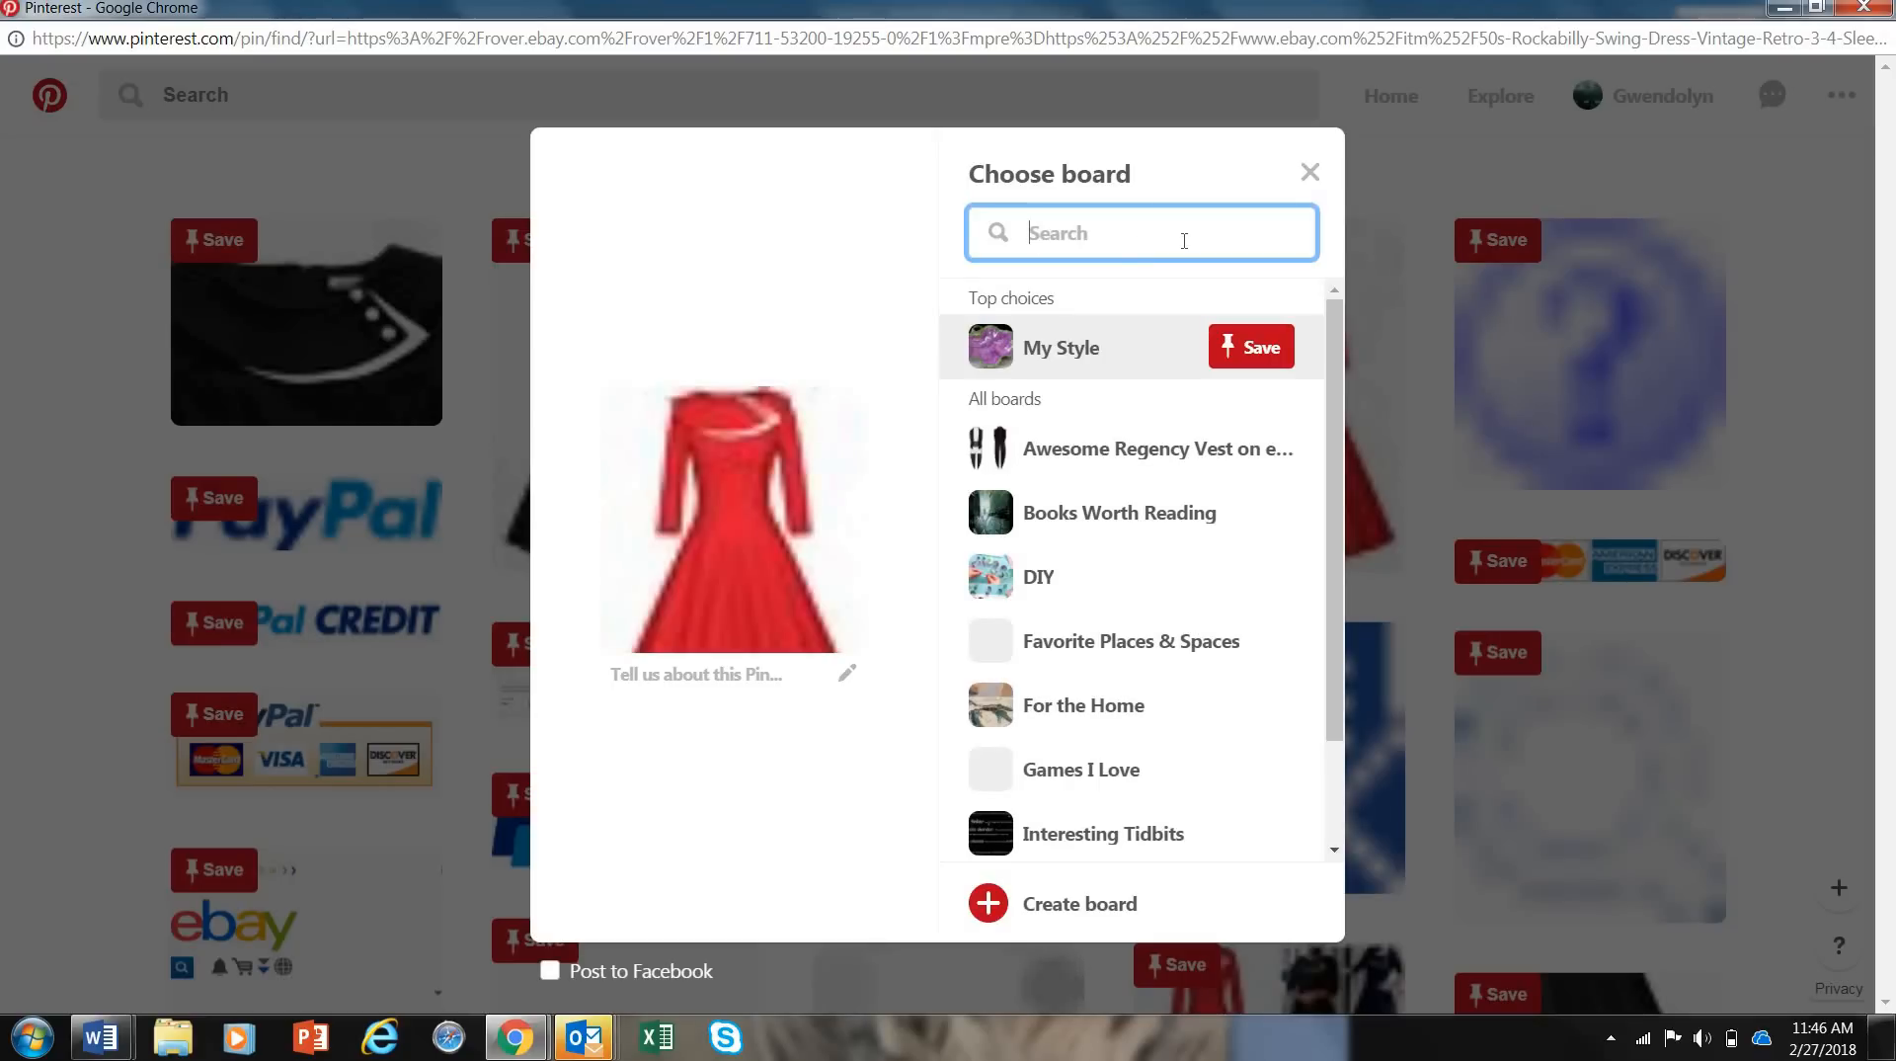
# Step: Describe the pin as "A beautiful dress with 3-day delivery on eBay as part of my Smart Share demo!" and save it to My Style
pyautogui.click(700, 678)
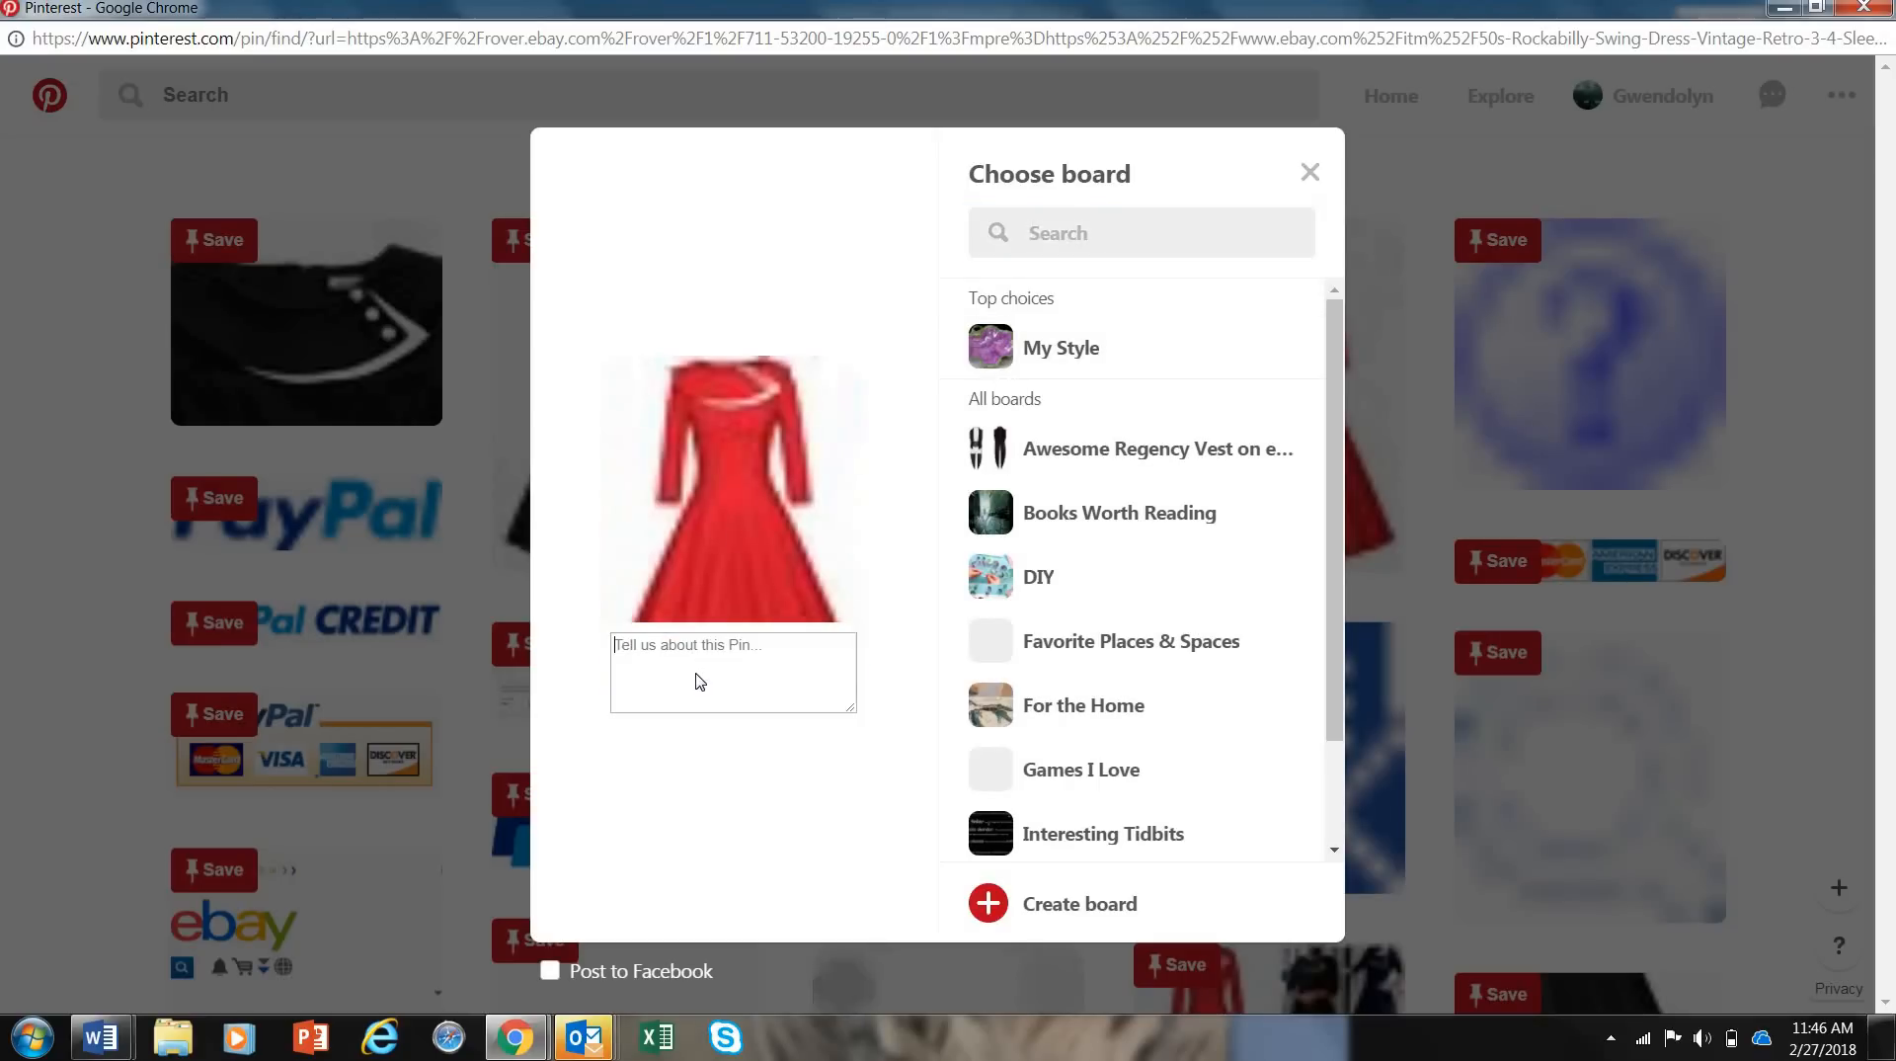
pyautogui.write('a')
pyautogui.press('BackSpace')
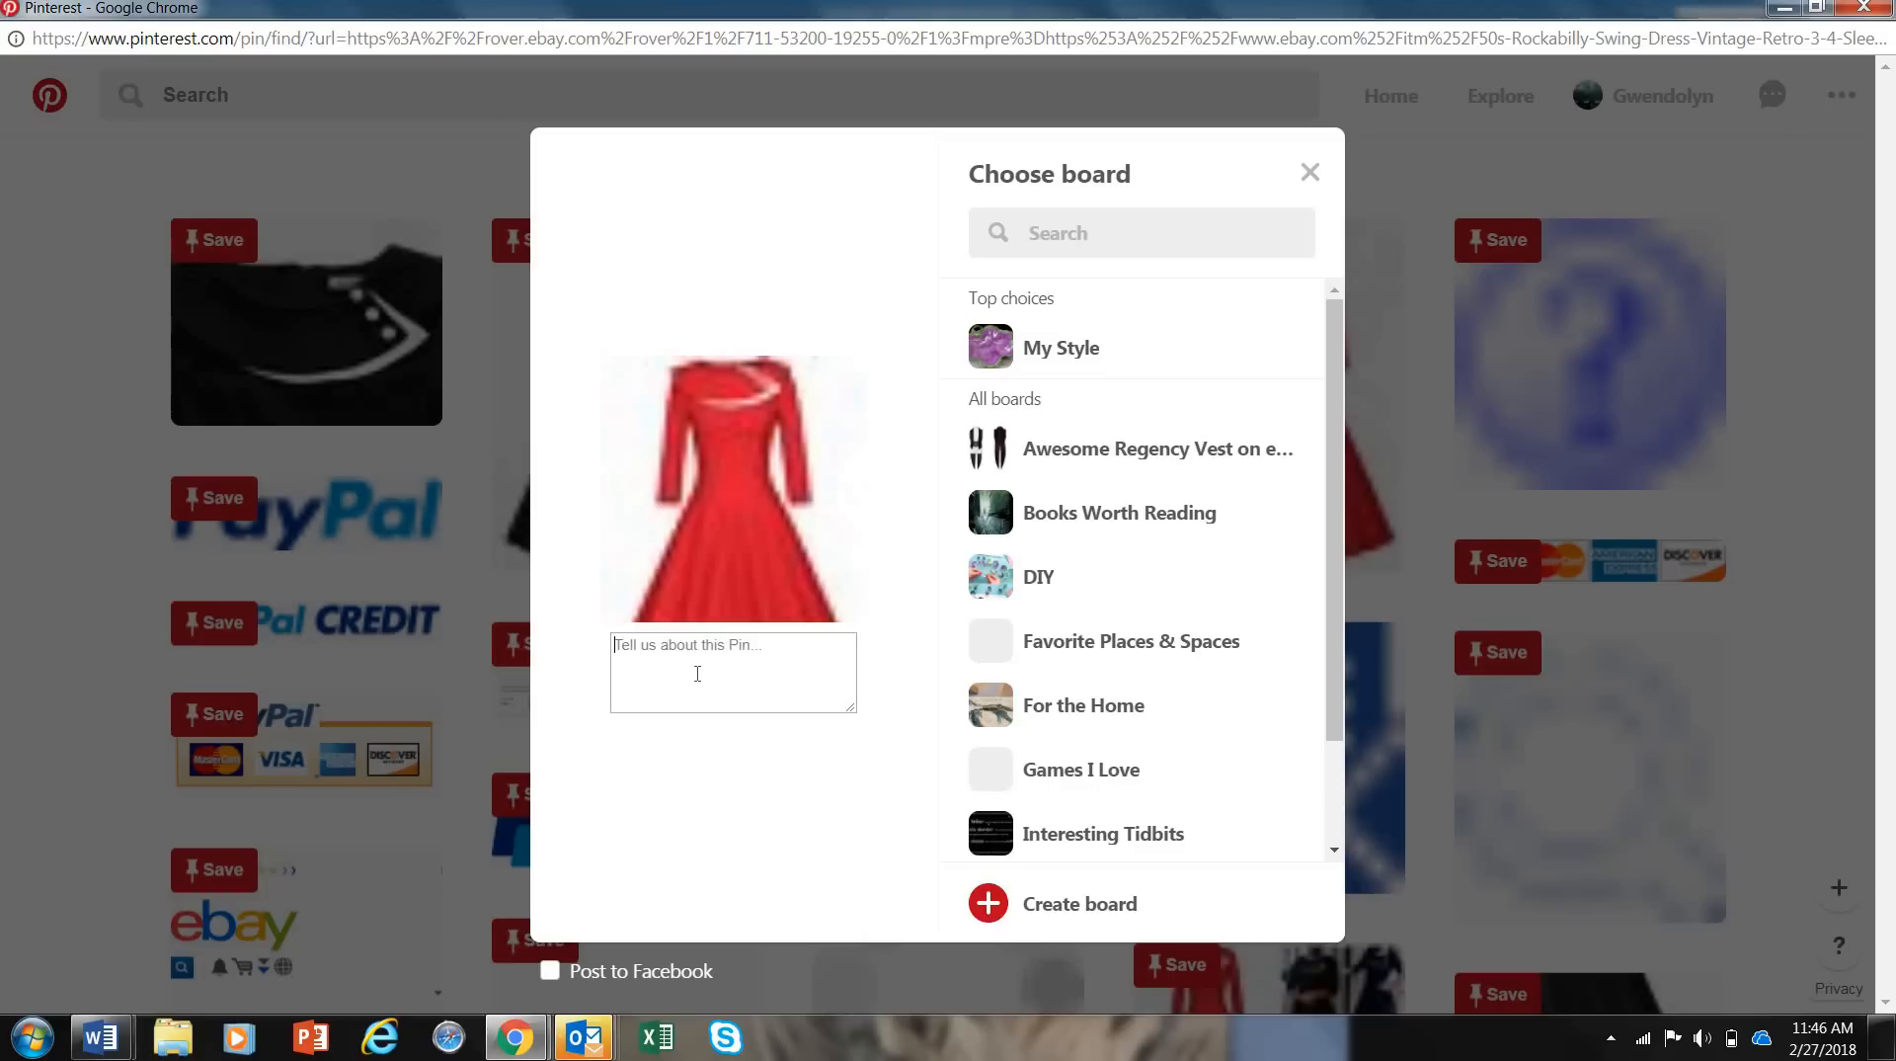
pyautogui.write('A')
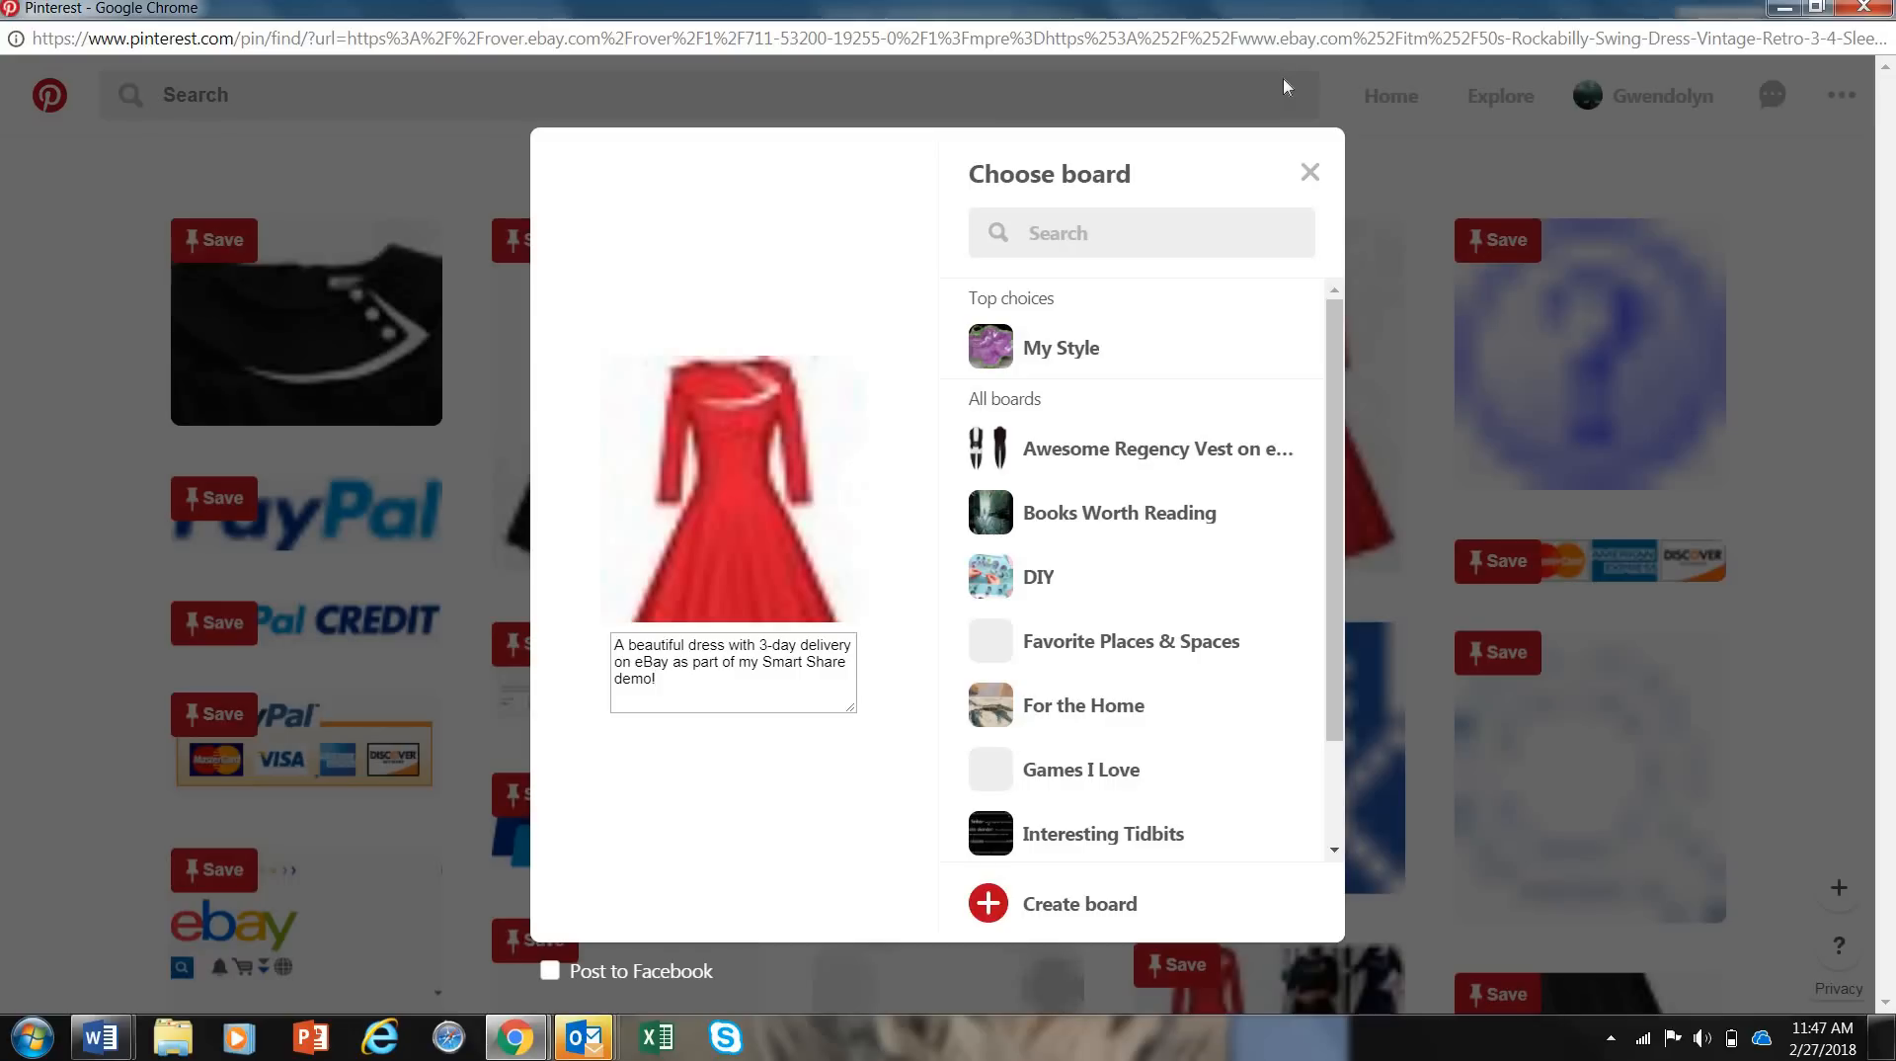
pyautogui.moveTo(1092, 352)
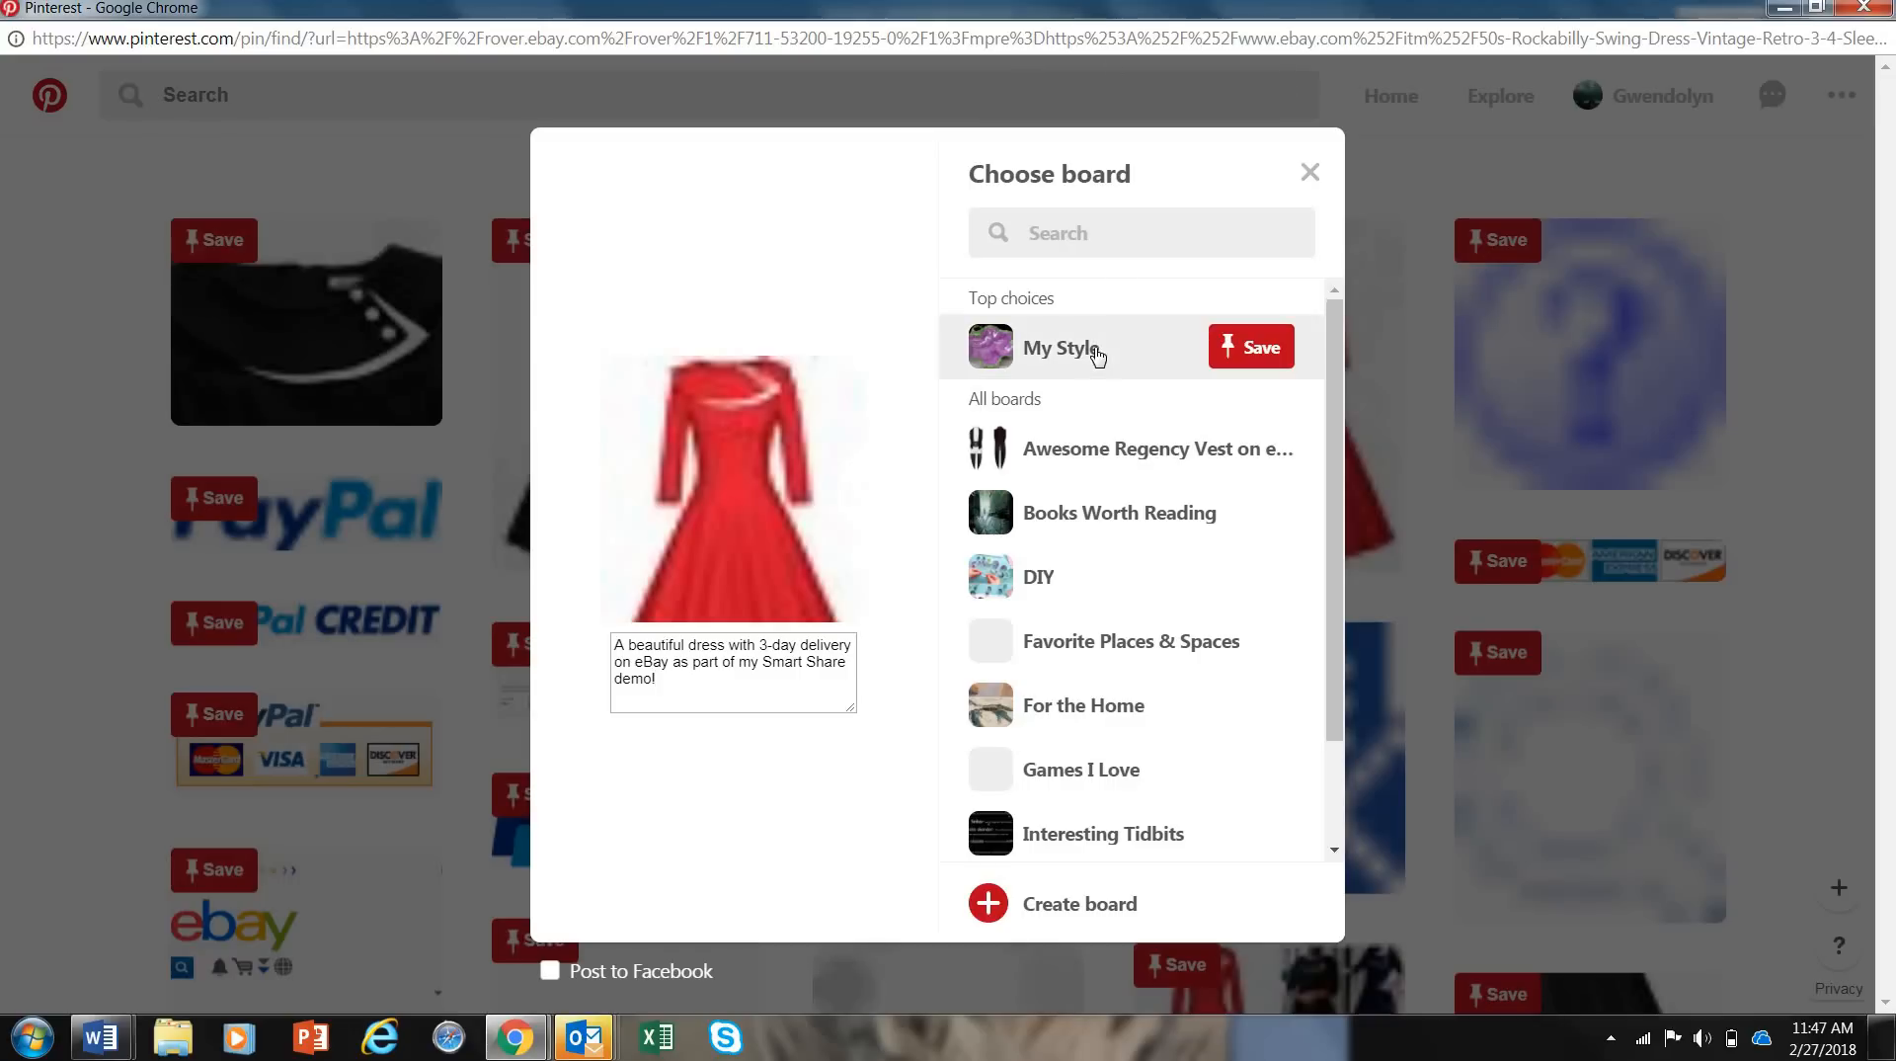
pyautogui.click(1230, 352)
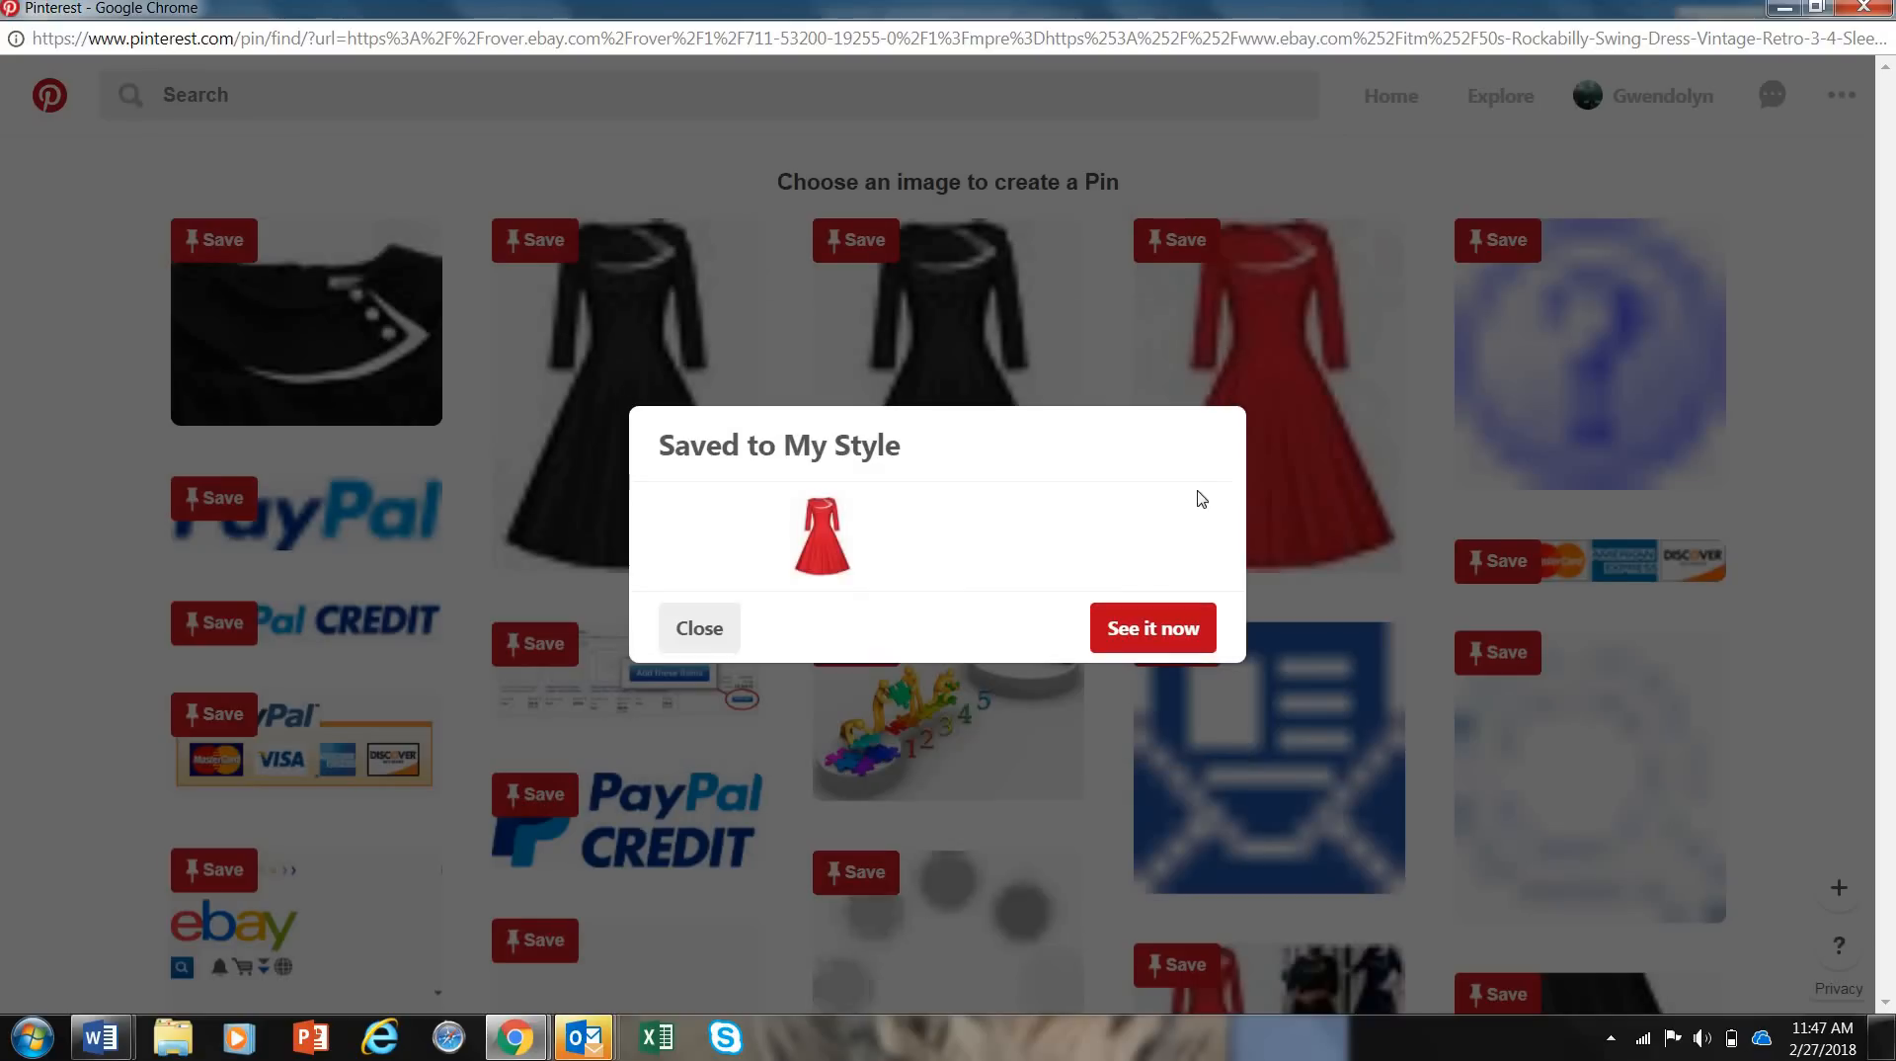
# Step: View the newly saved dress pin, check it on the My Style board from the profile, and close the Pinterest window
pyautogui.click(1173, 628)
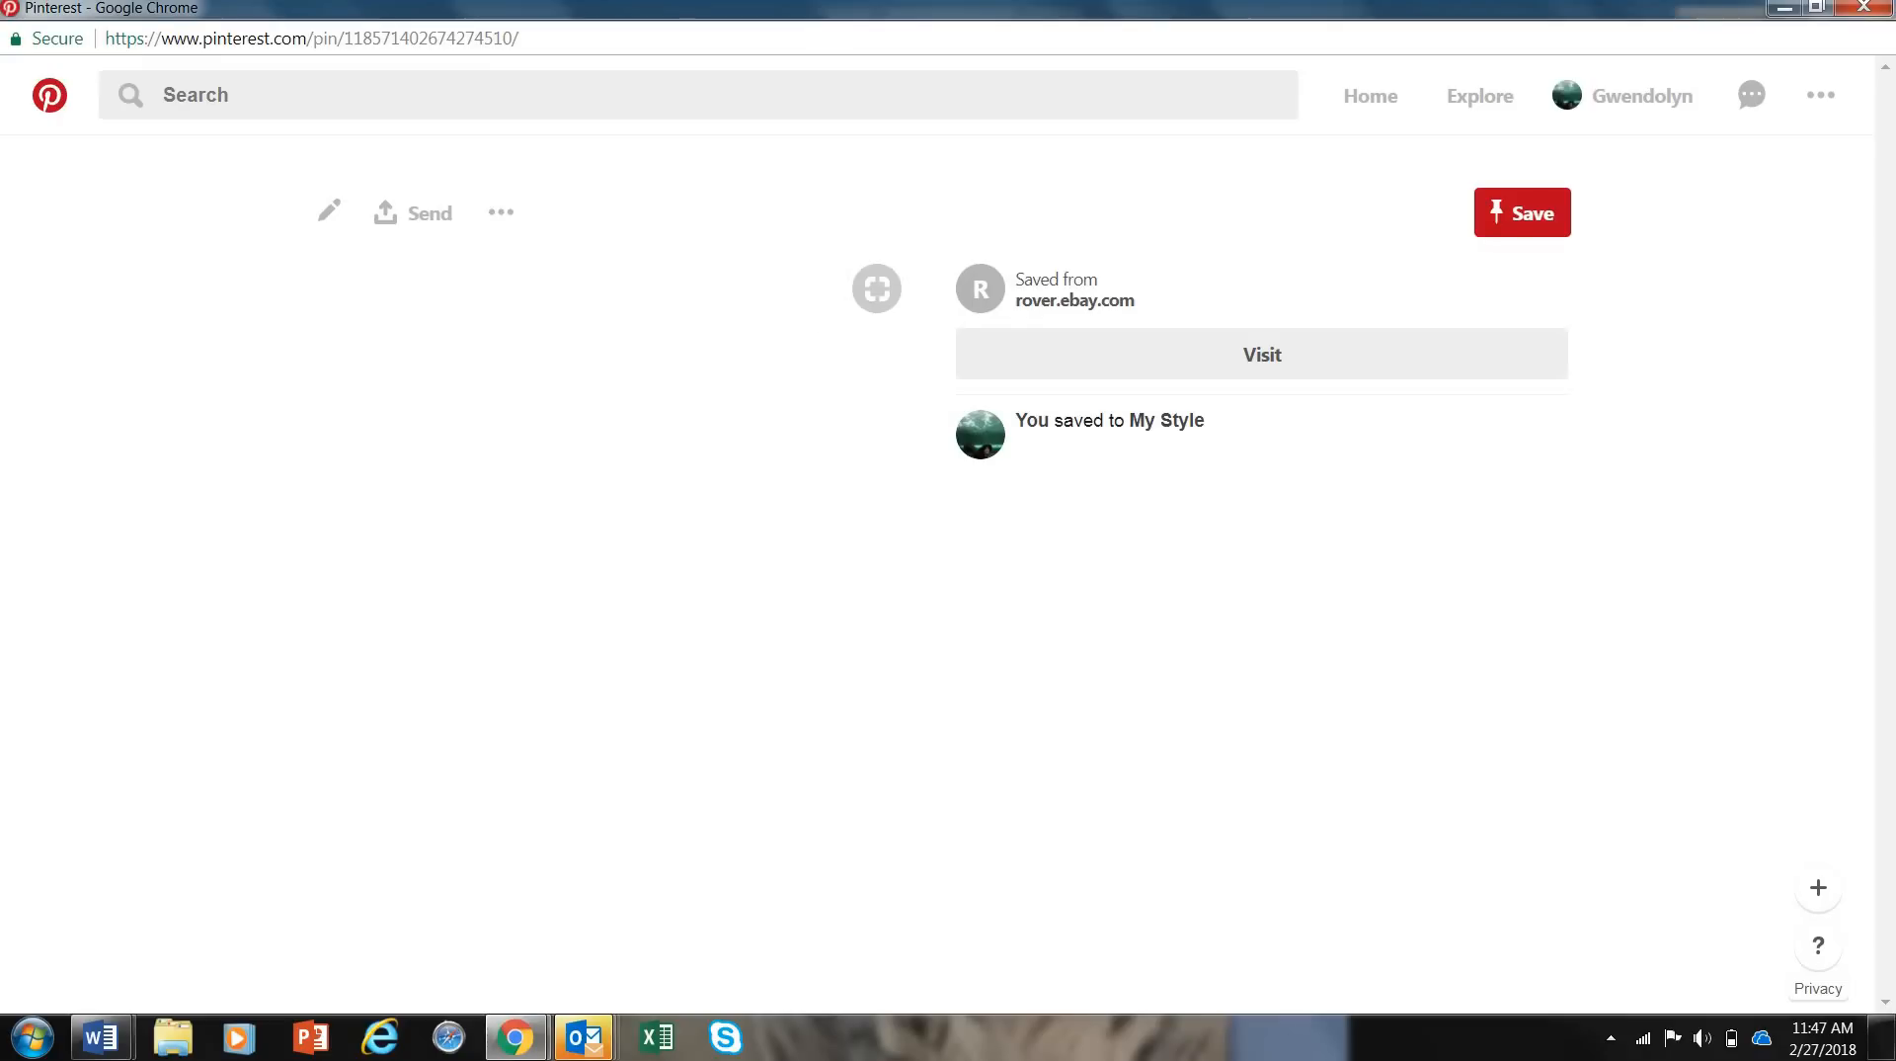
pyautogui.click(220, 50)
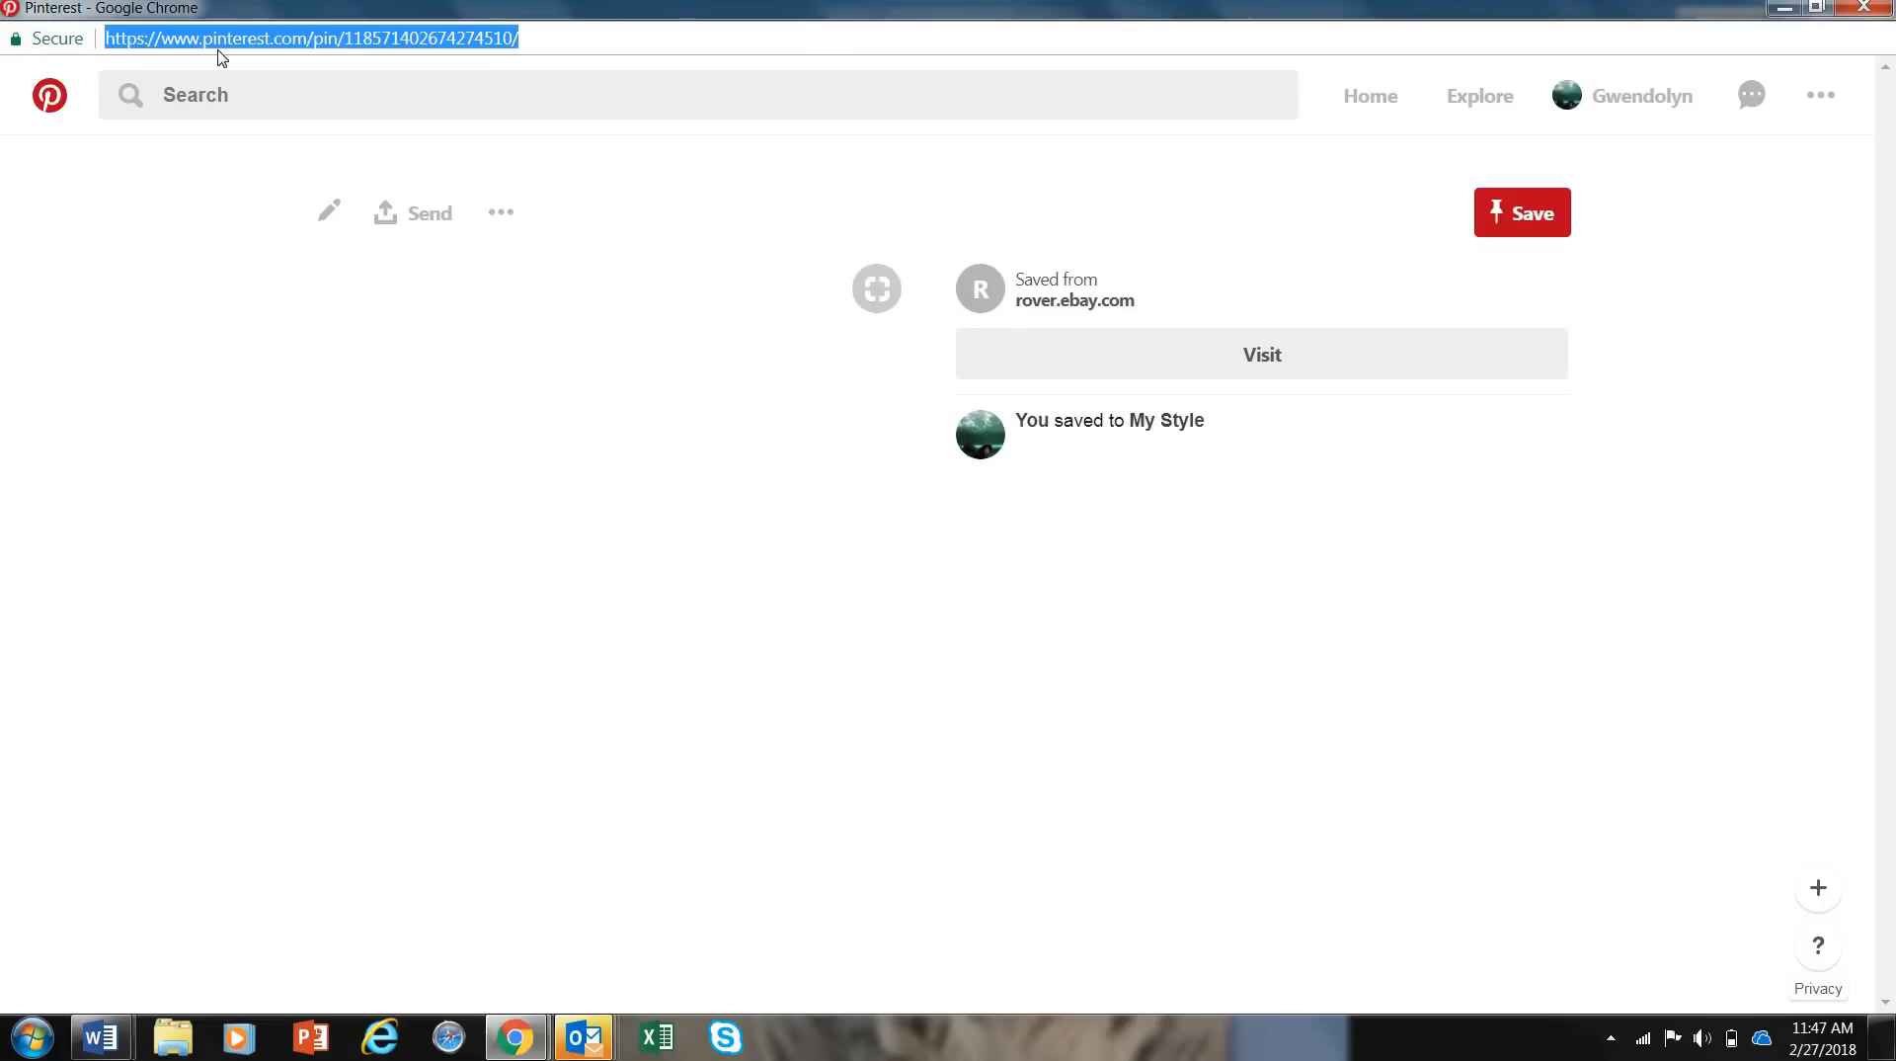
pyautogui.click(218, 51)
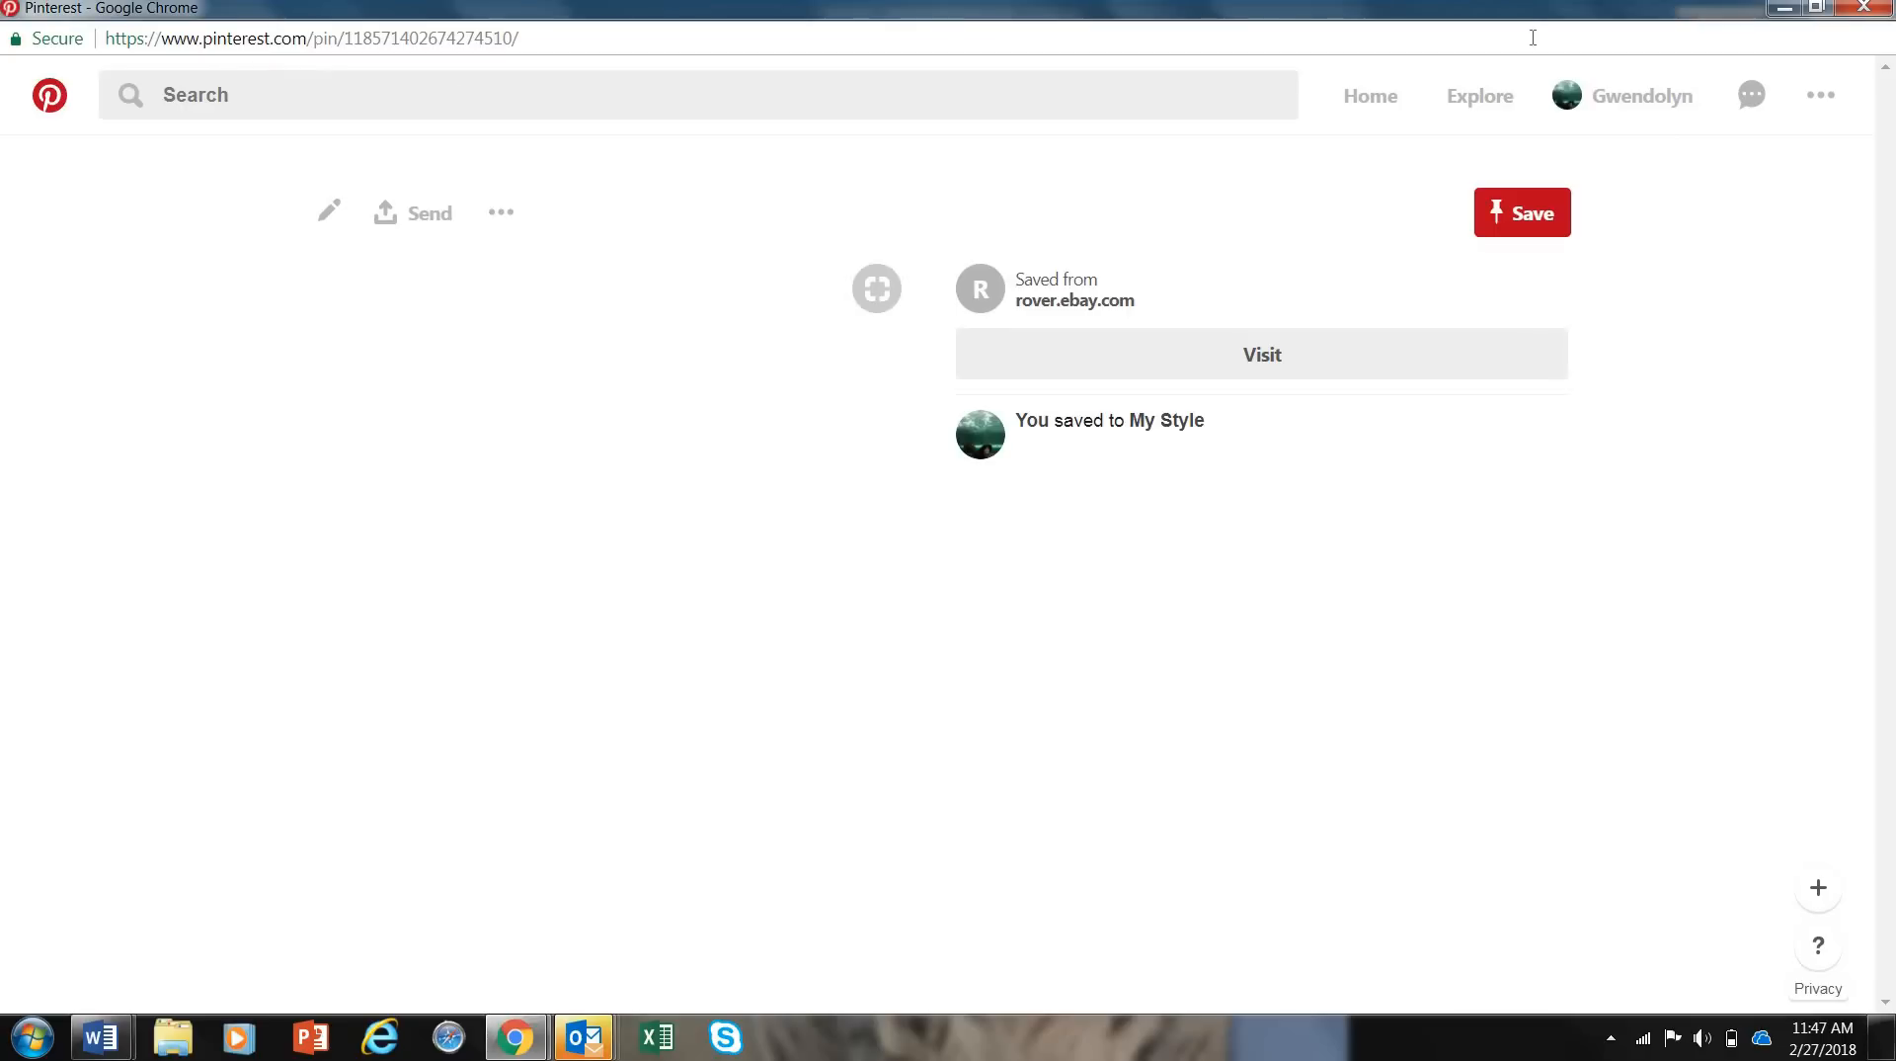
pyautogui.click(1597, 96)
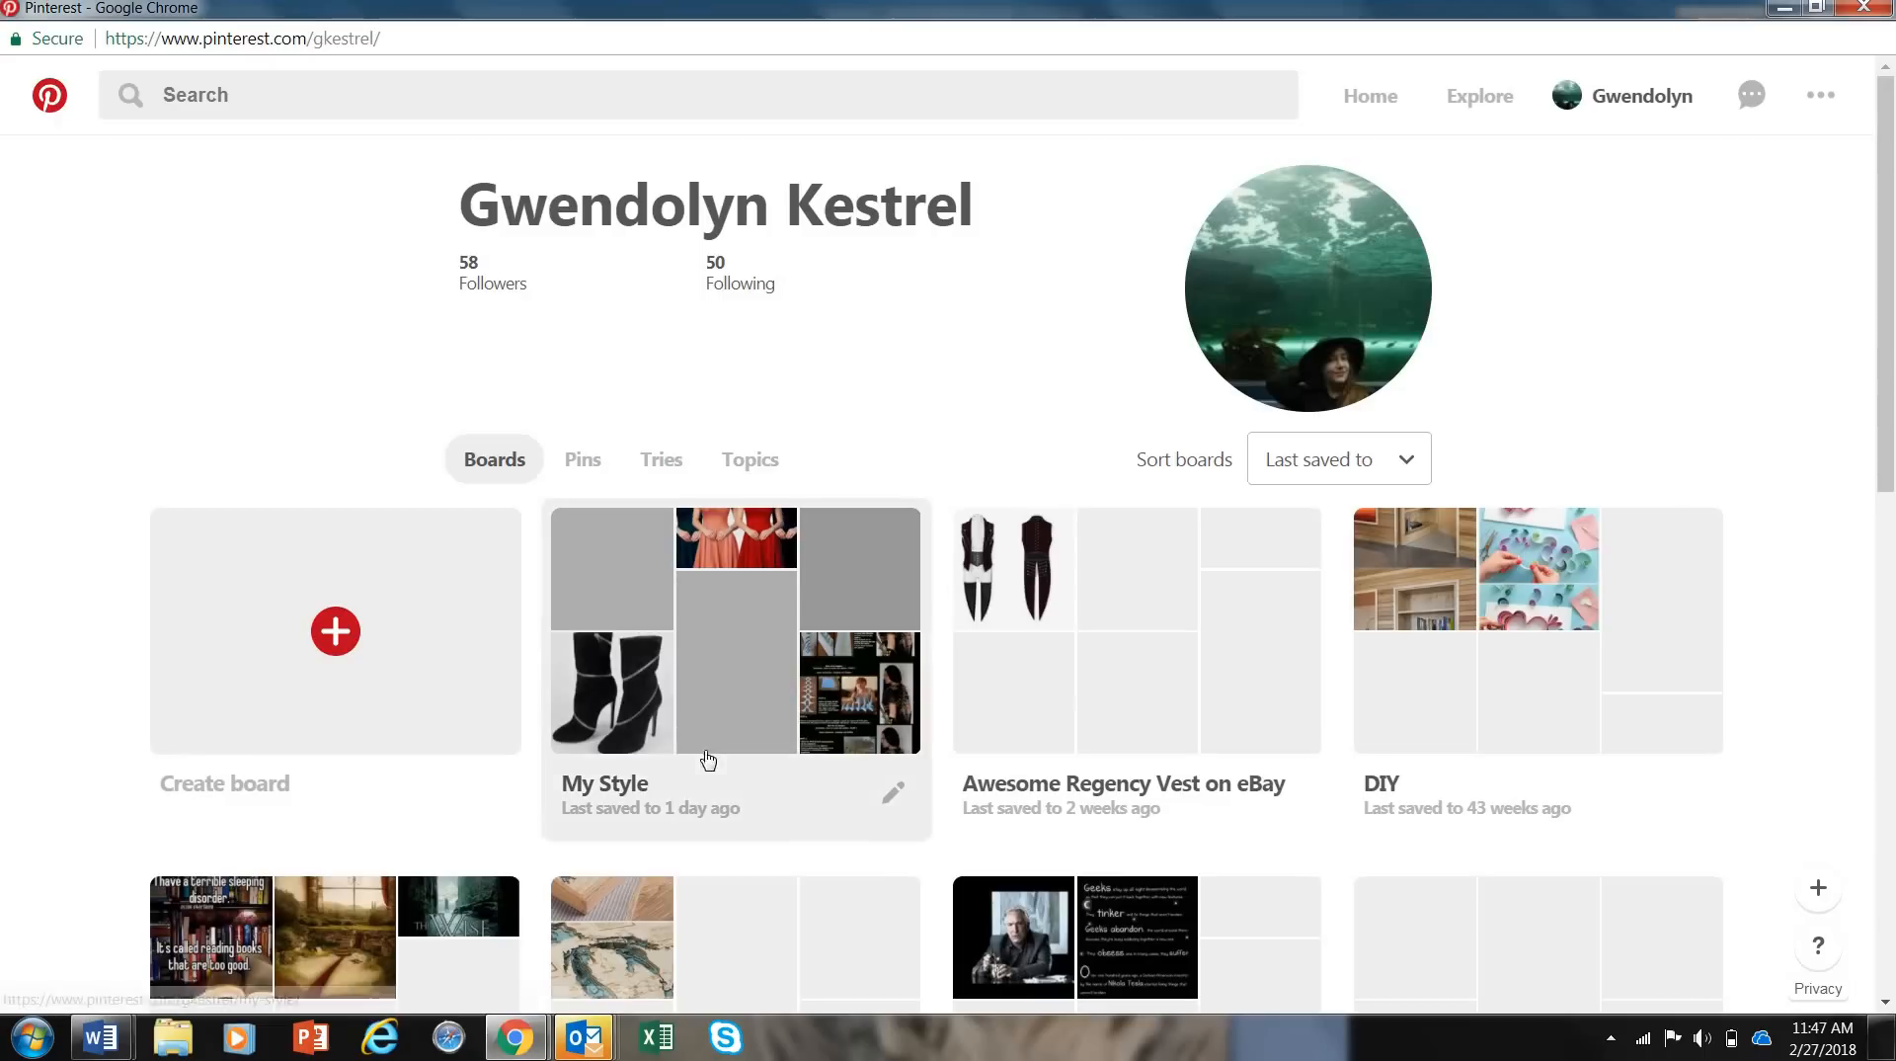
pyautogui.click(722, 722)
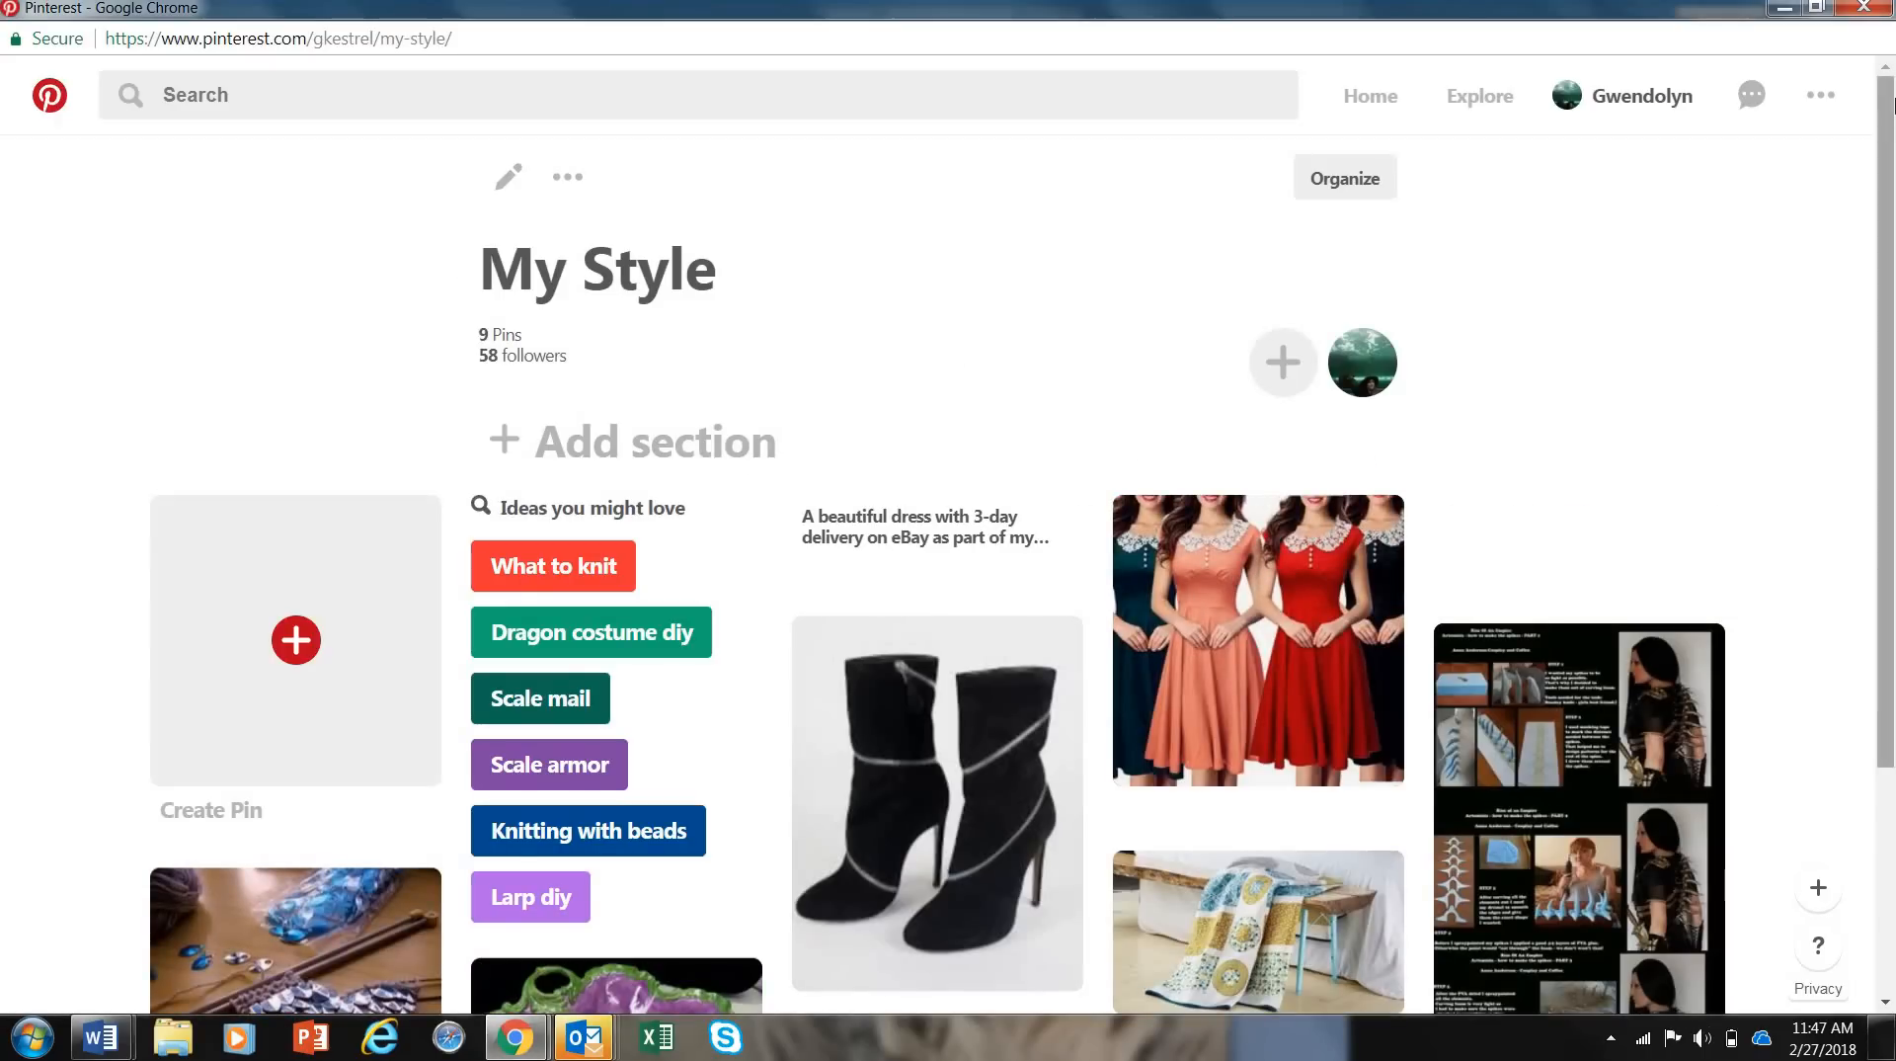
pyautogui.scroll(-3, 1882, 119)
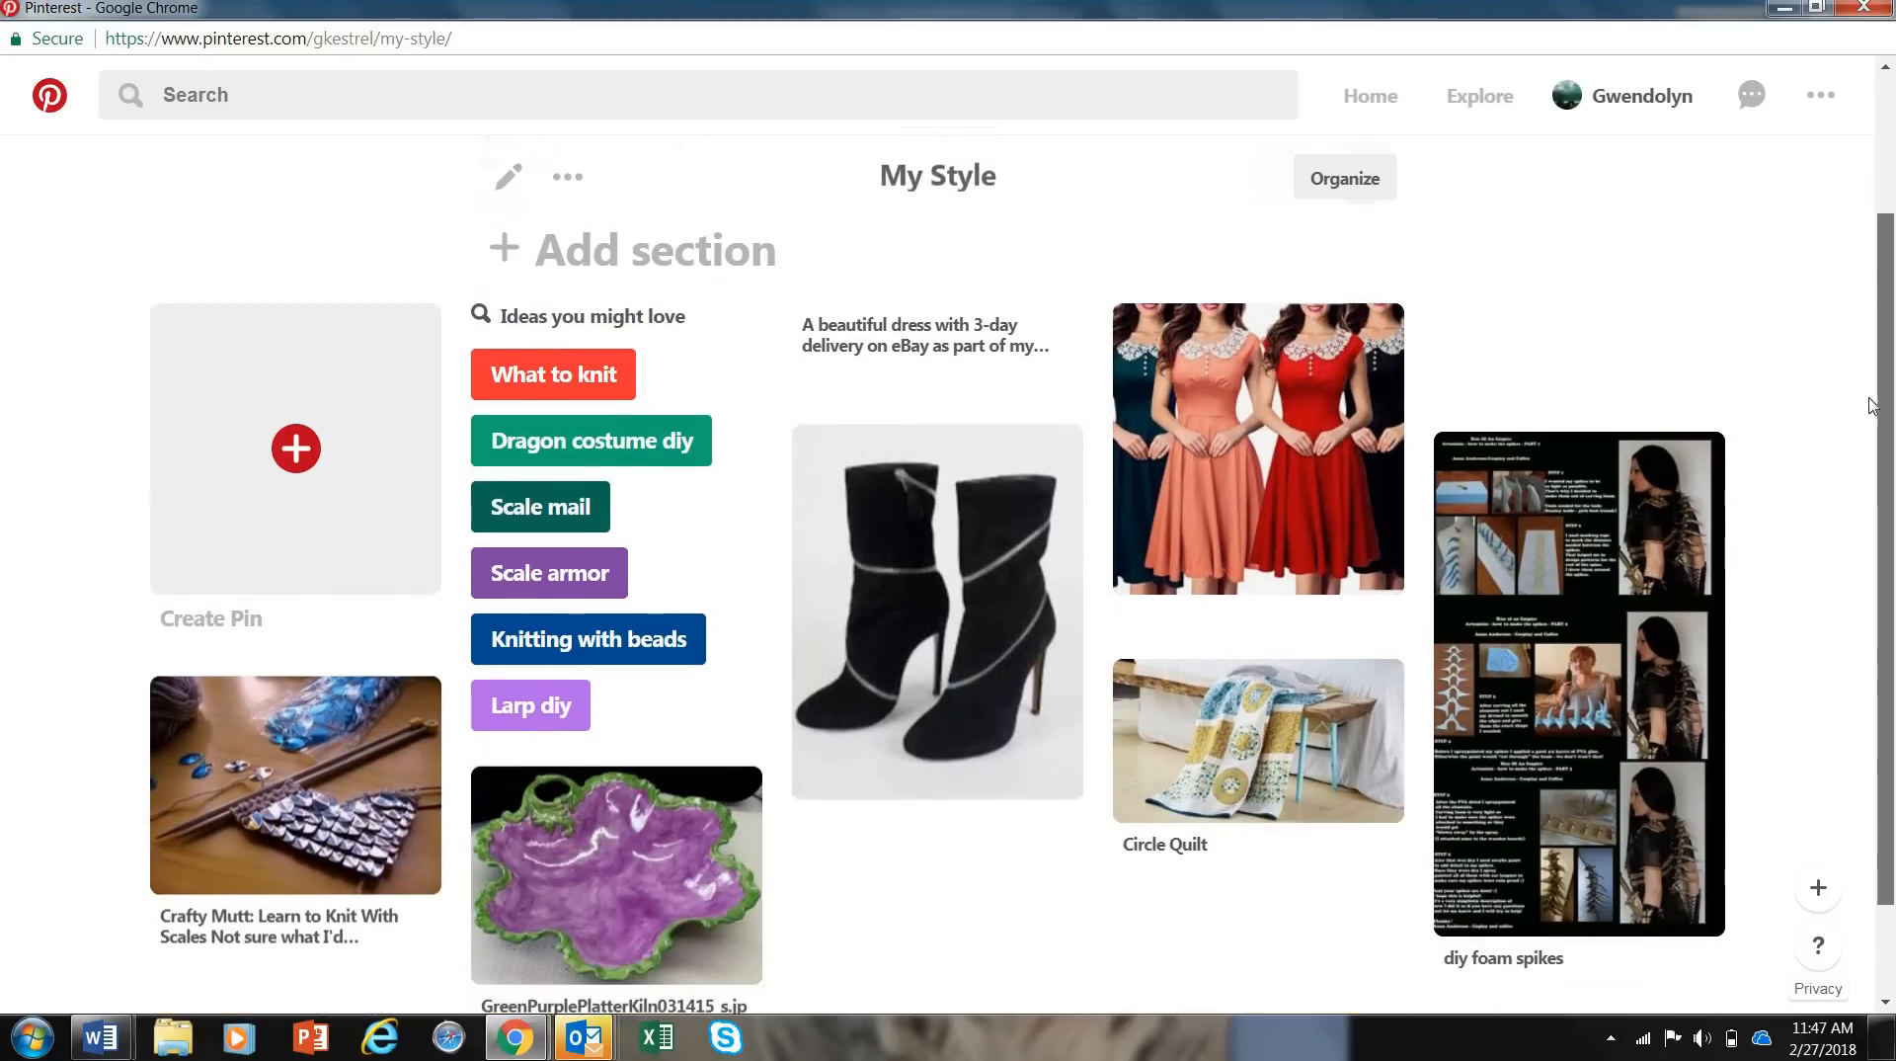
pyautogui.scroll(2, 1874, 189)
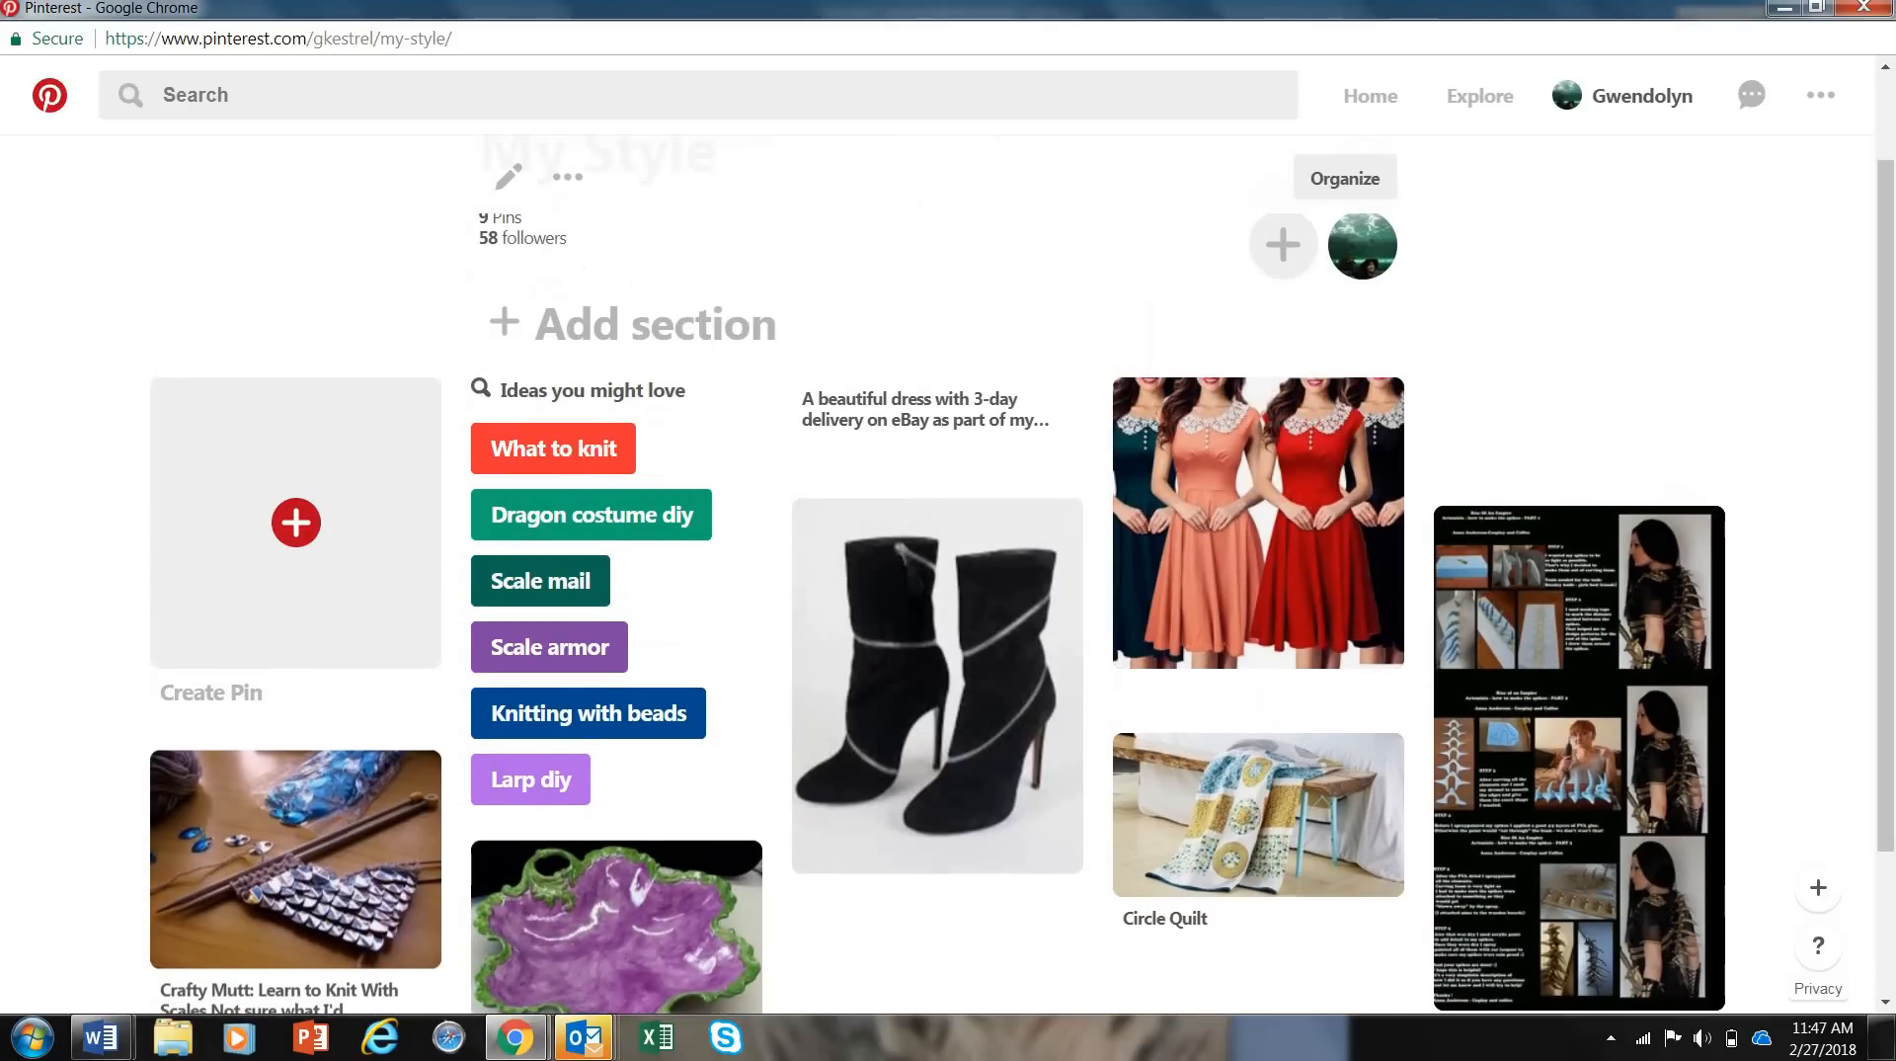
pyautogui.click(1864, 9)
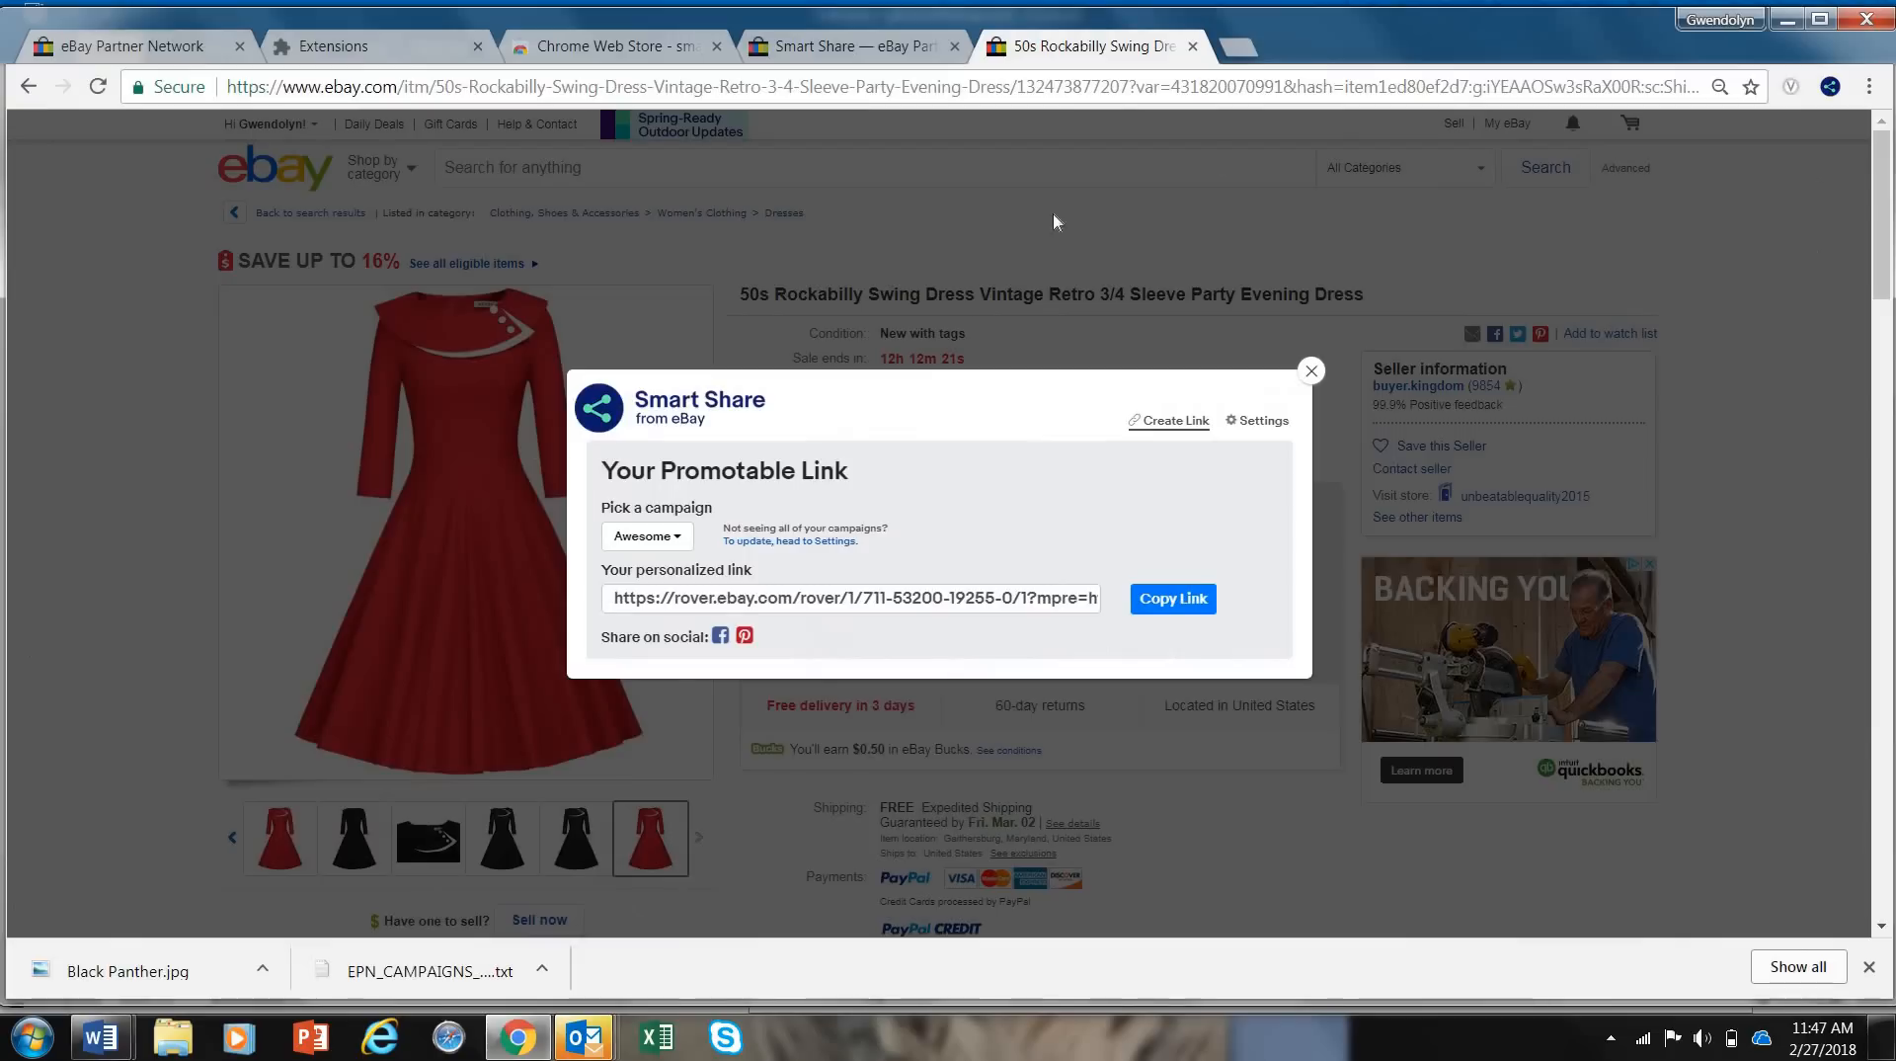
# Step: Share the dress link on Pinterest again, choosing the collage of red and black dresses and saving it to My Style
pyautogui.click(744, 637)
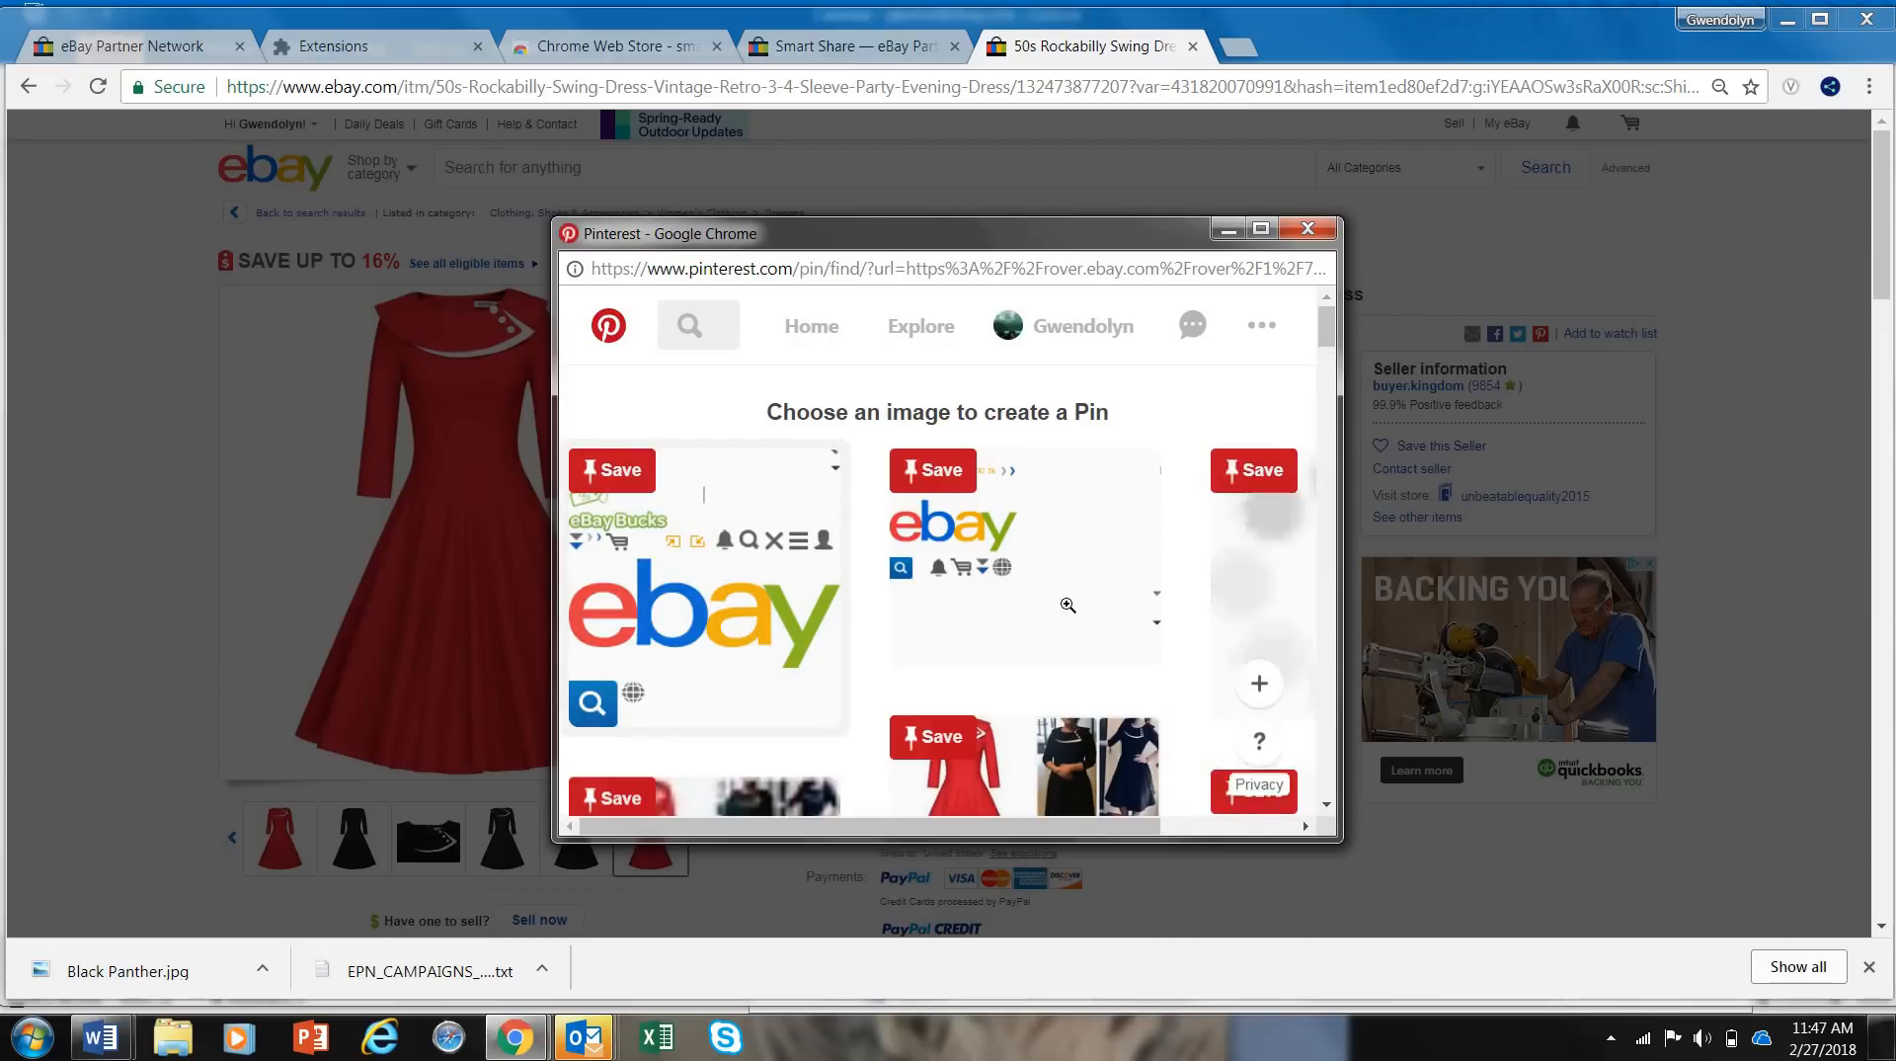
pyautogui.click(954, 735)
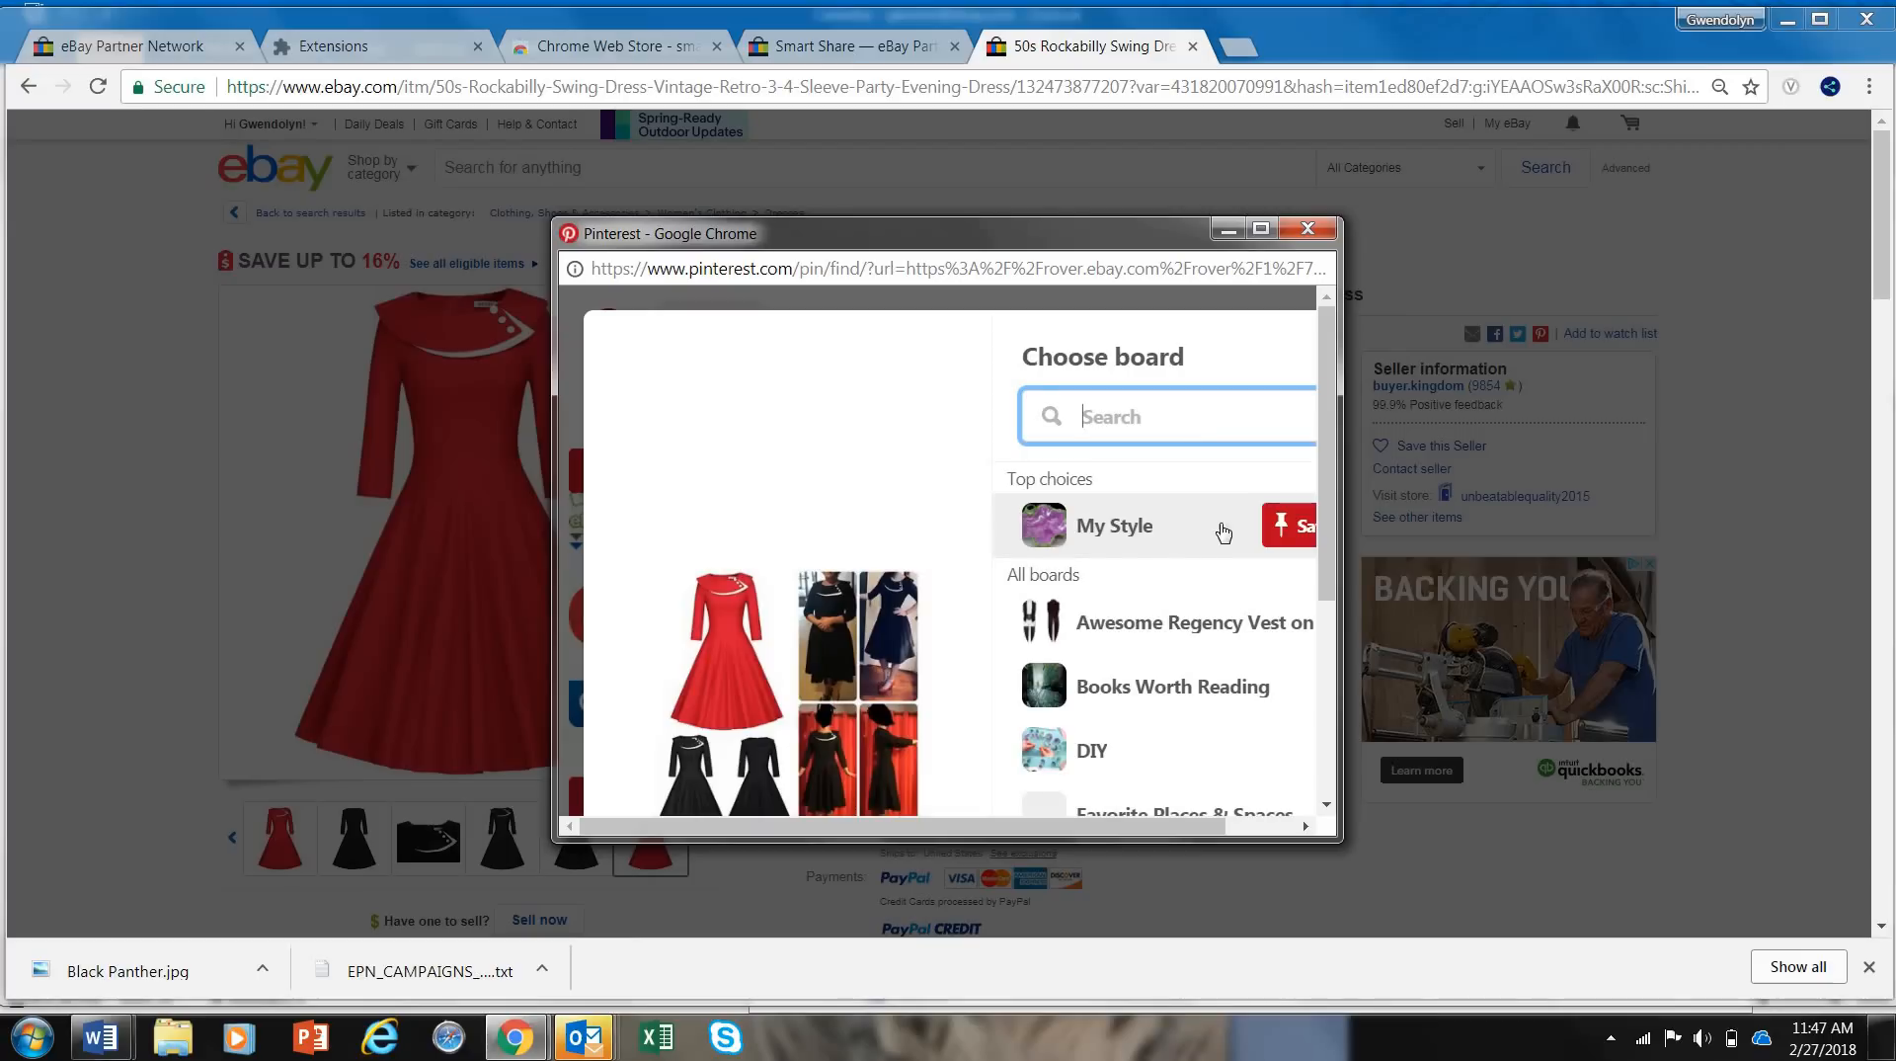
pyautogui.click(1284, 528)
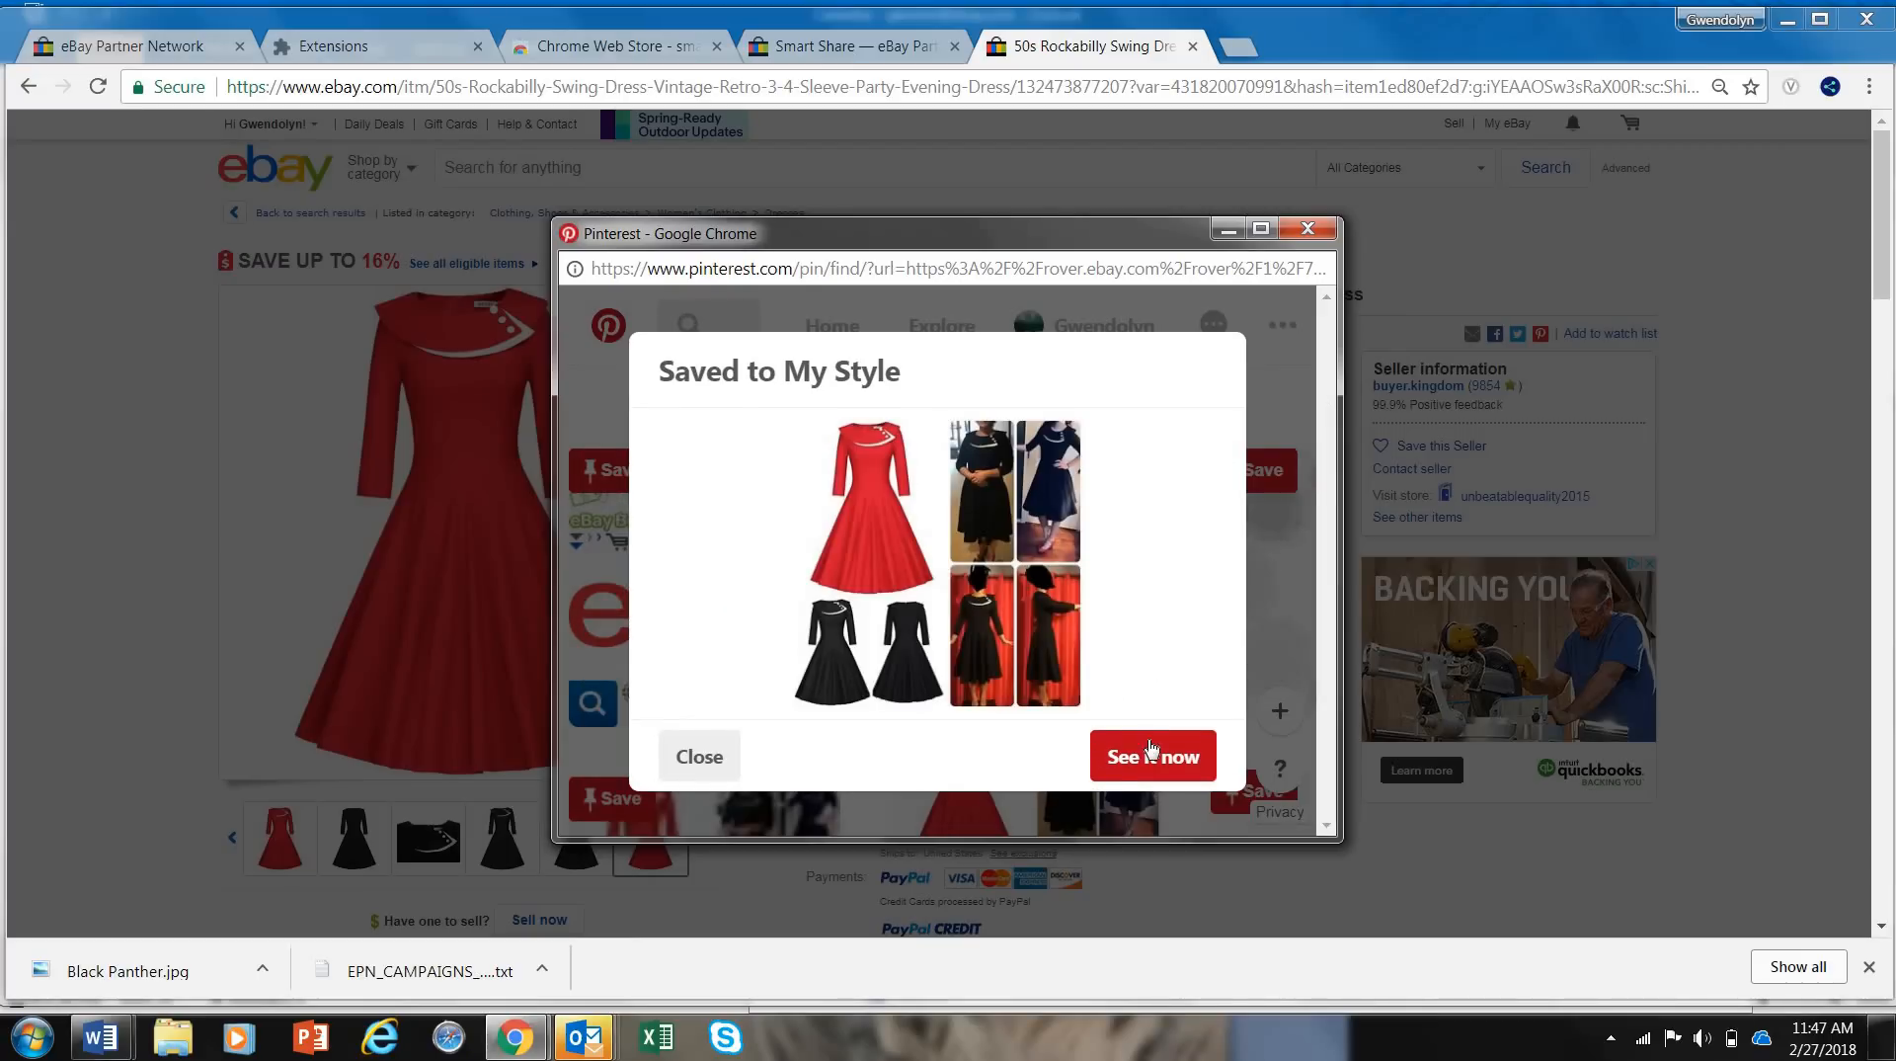
# Step: View the saved collage pin in a maximized window, then close Pinterest and the Smart Share dialog
pyautogui.click(1151, 747)
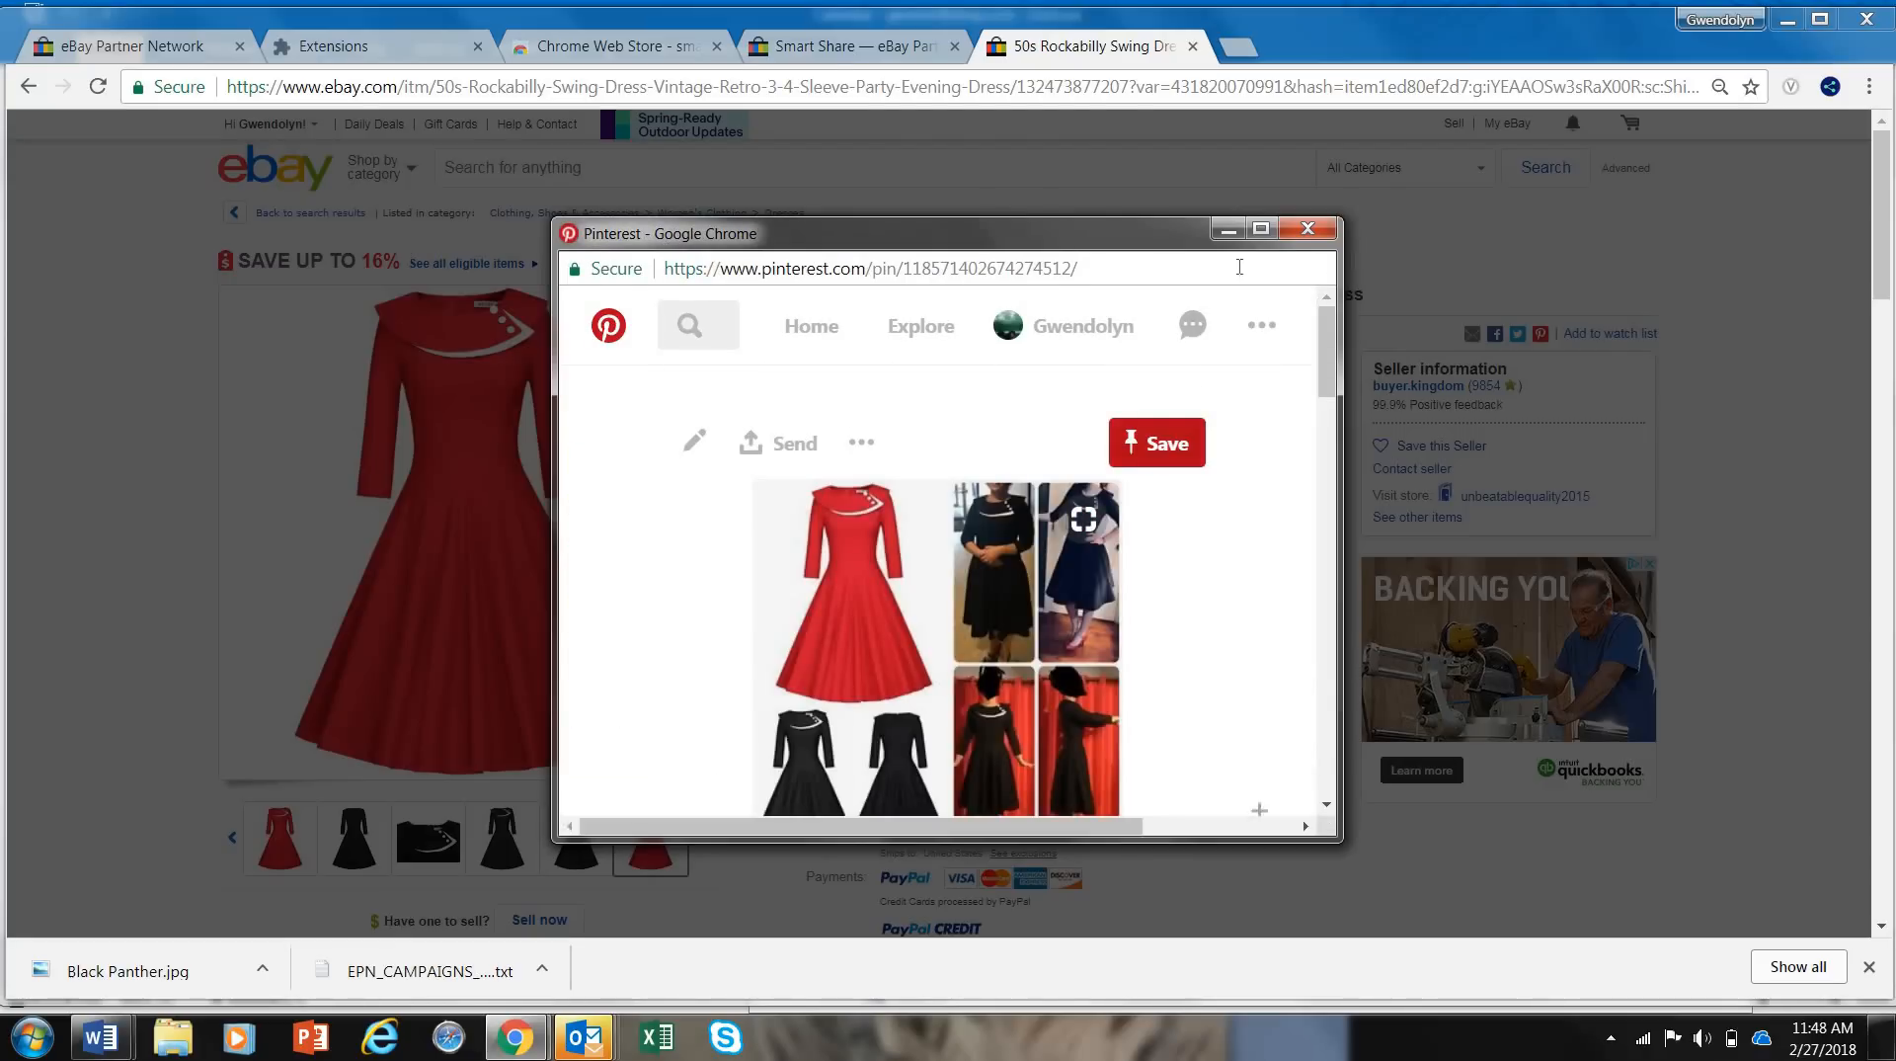
pyautogui.click(1263, 229)
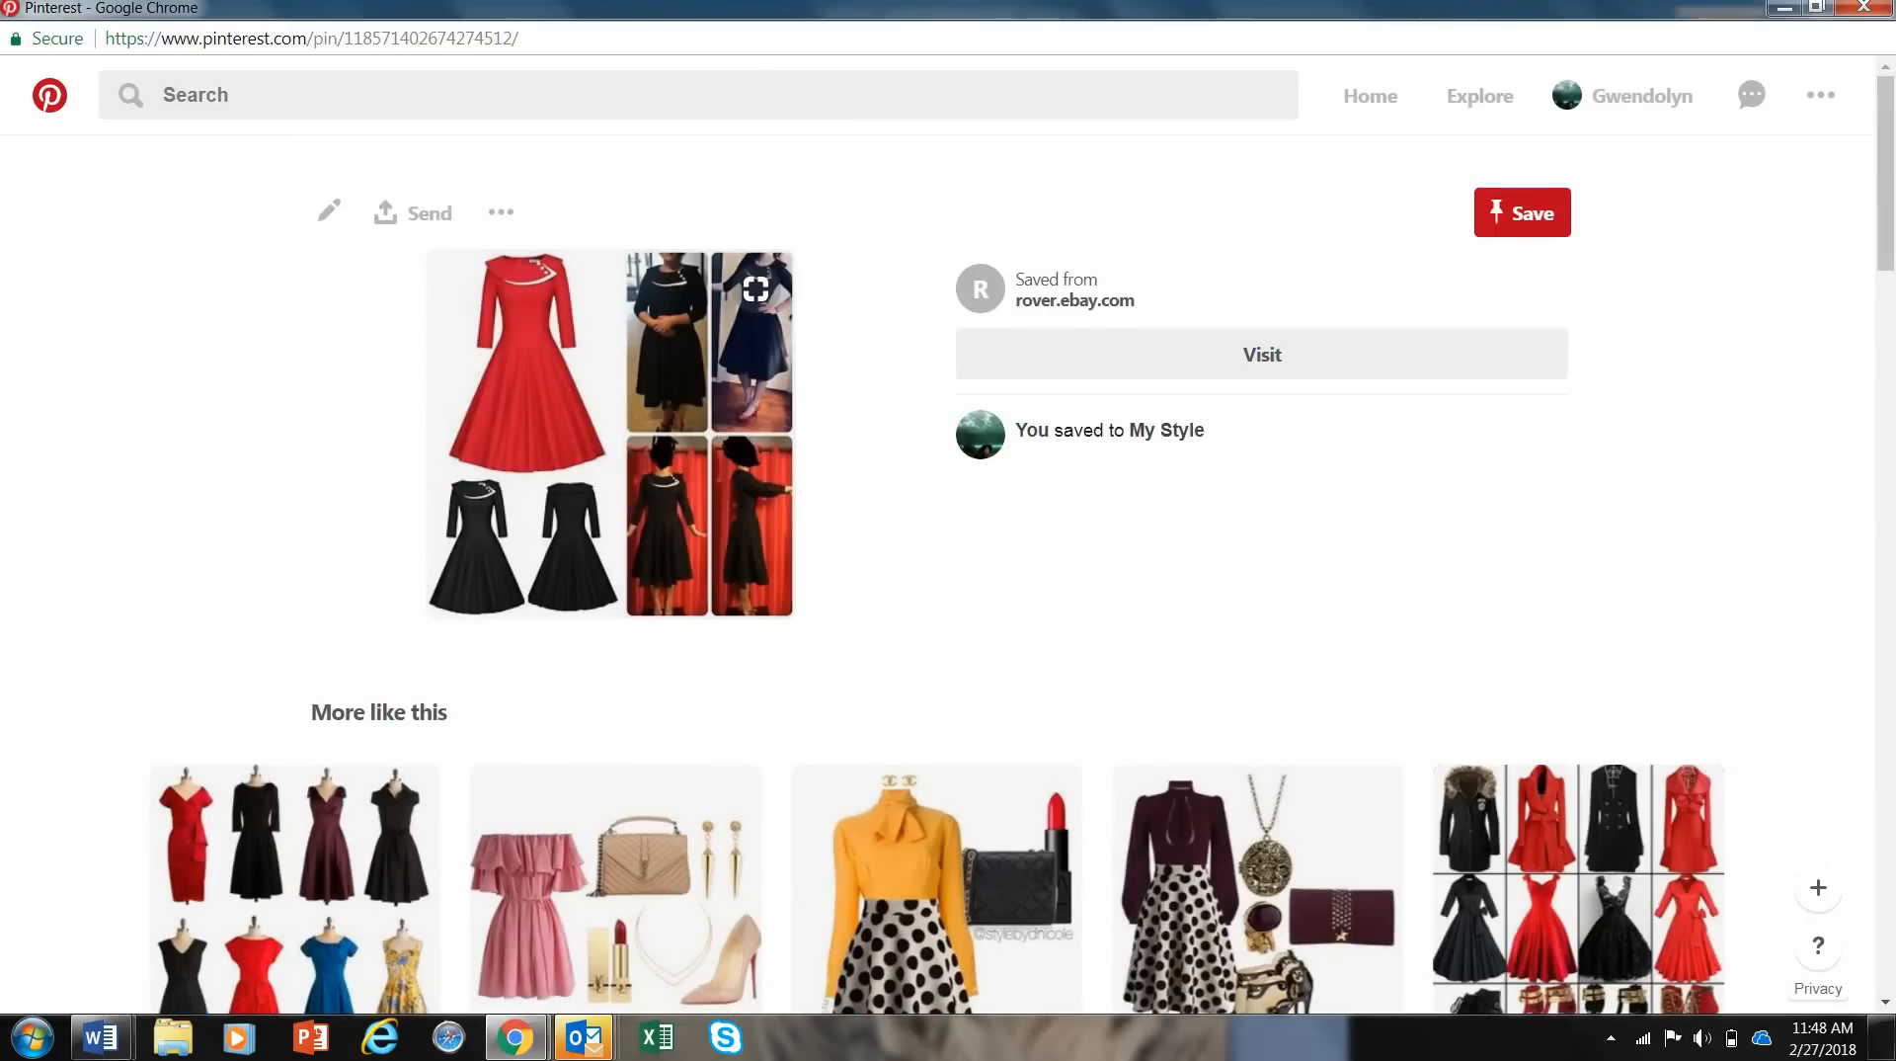
pyautogui.click(1877, 9)
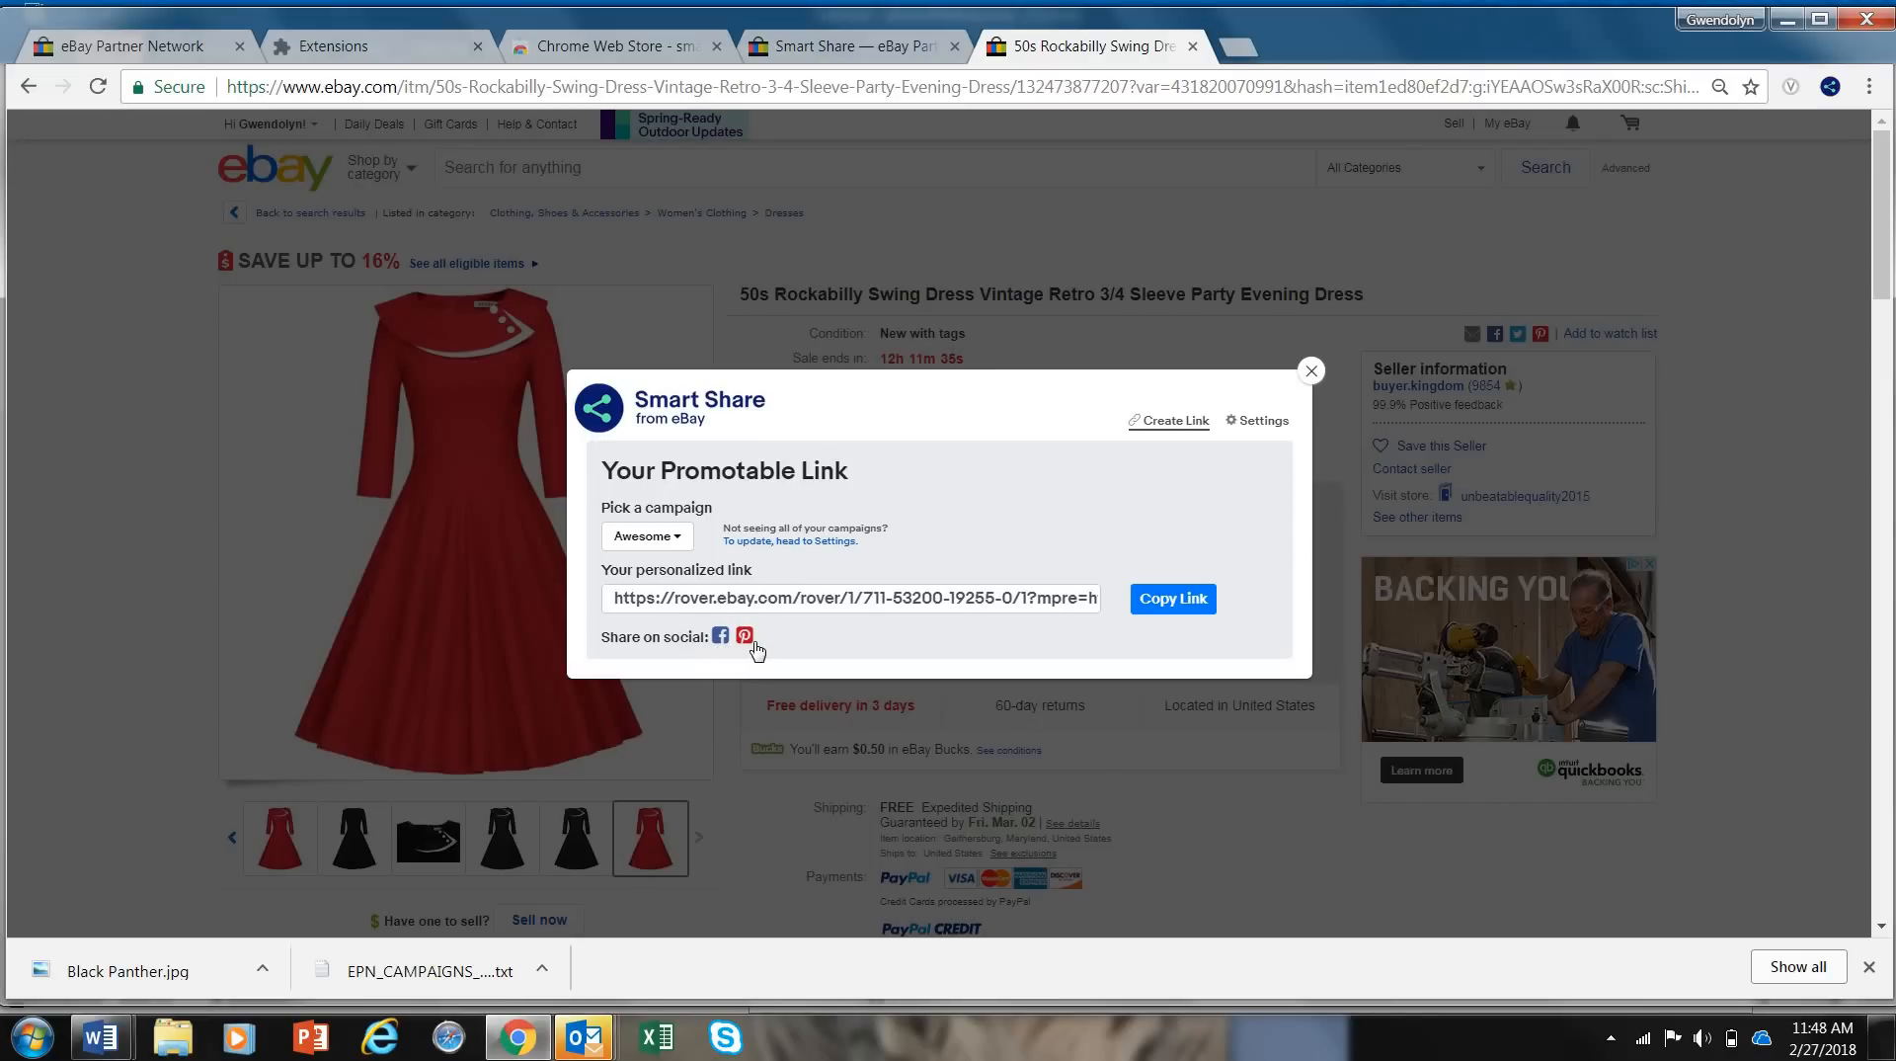
pyautogui.click(1312, 370)
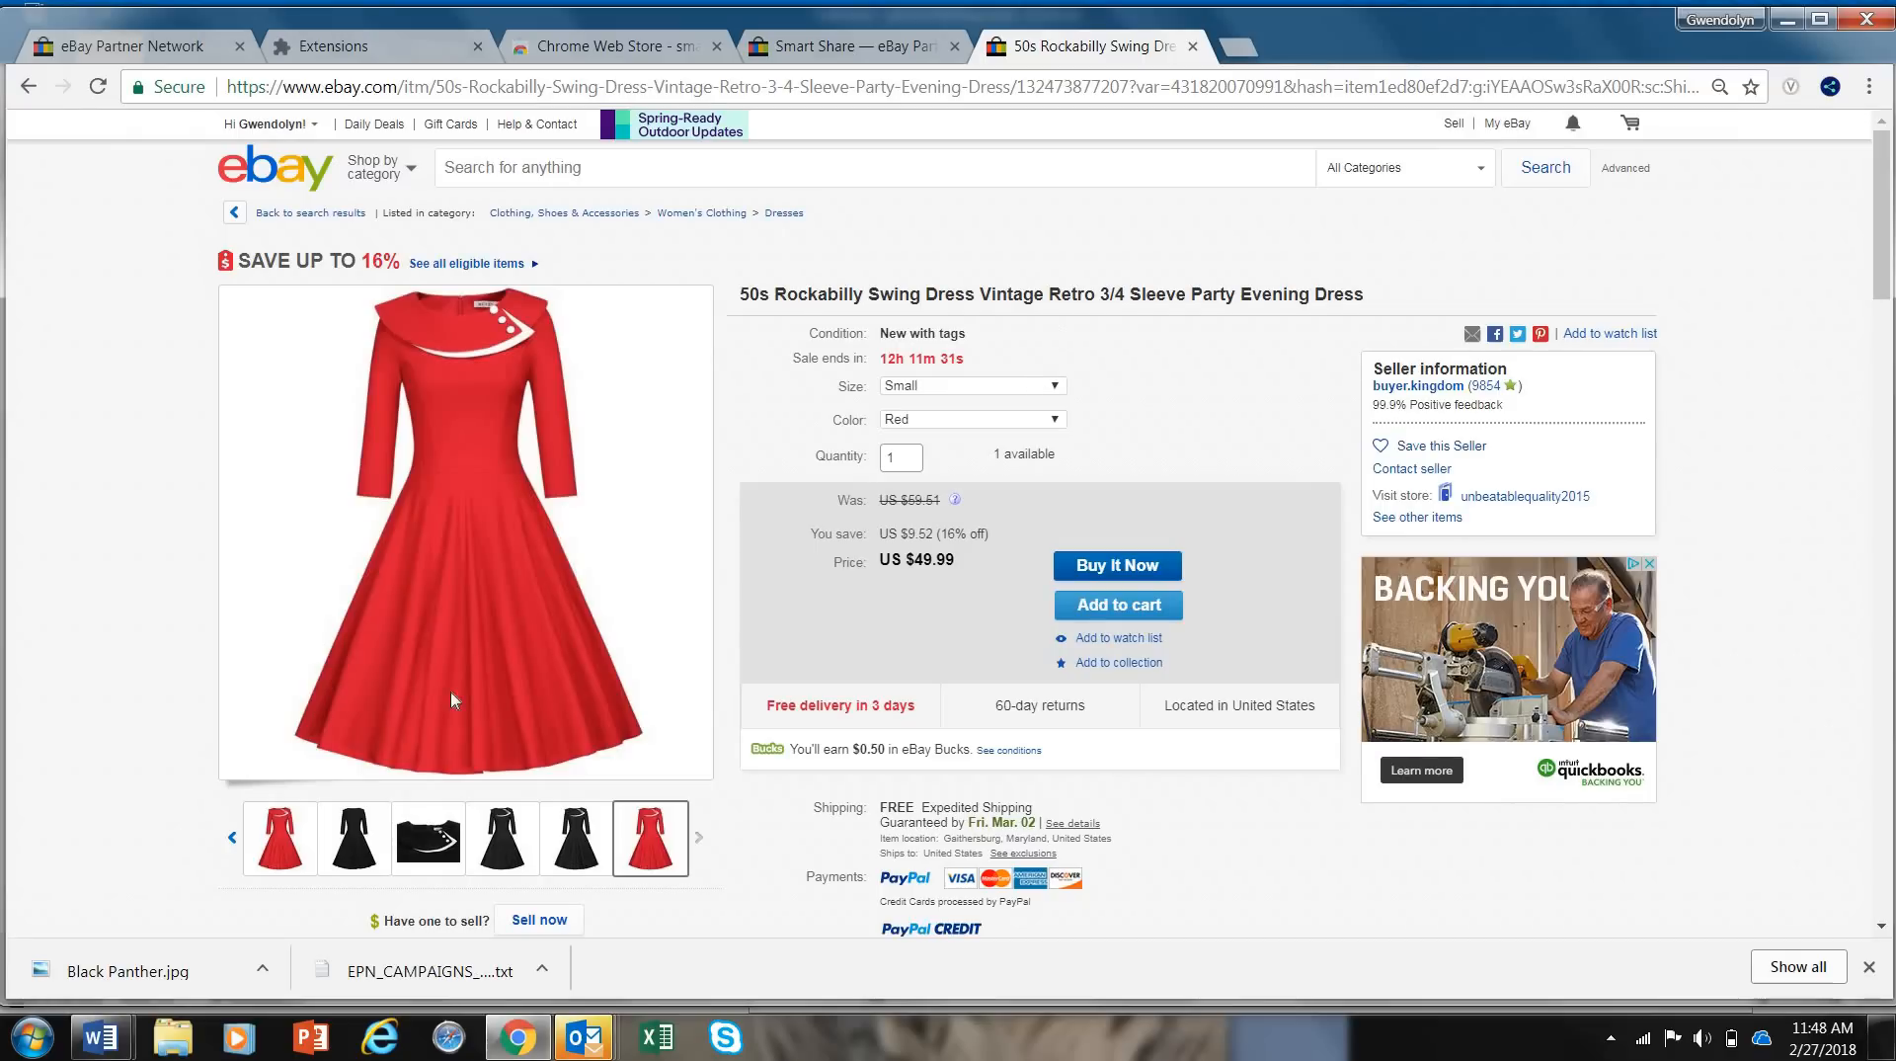